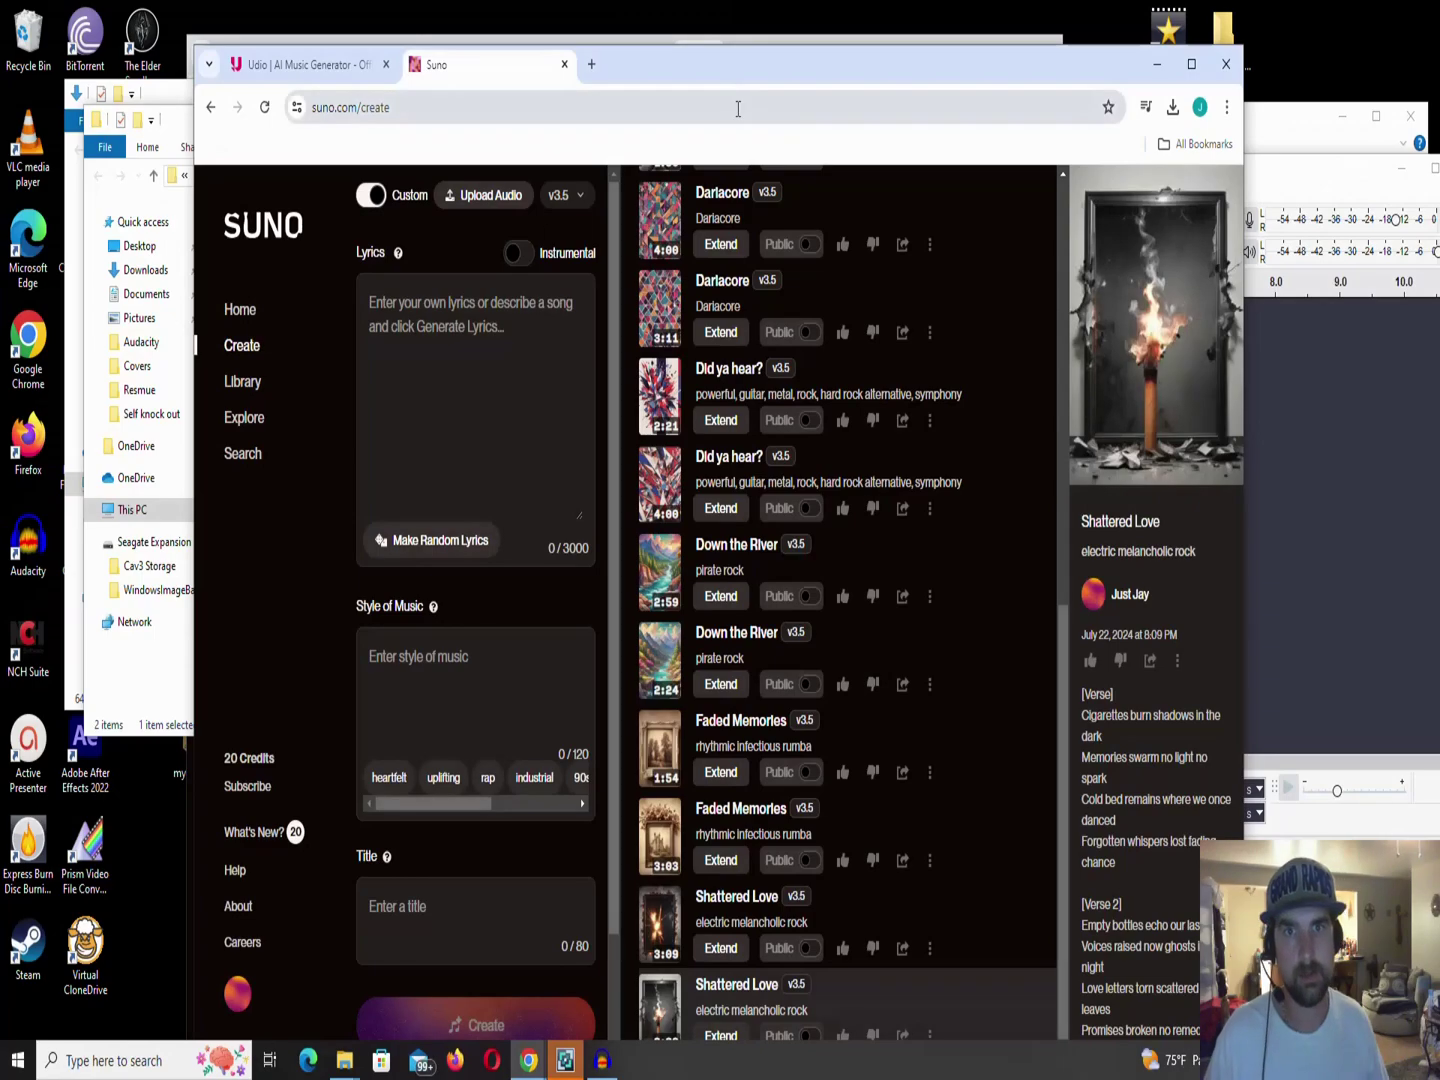
Shift the browser window and look between the Udio and Suno pages.
left_click_drag(731, 72, 692, 75)
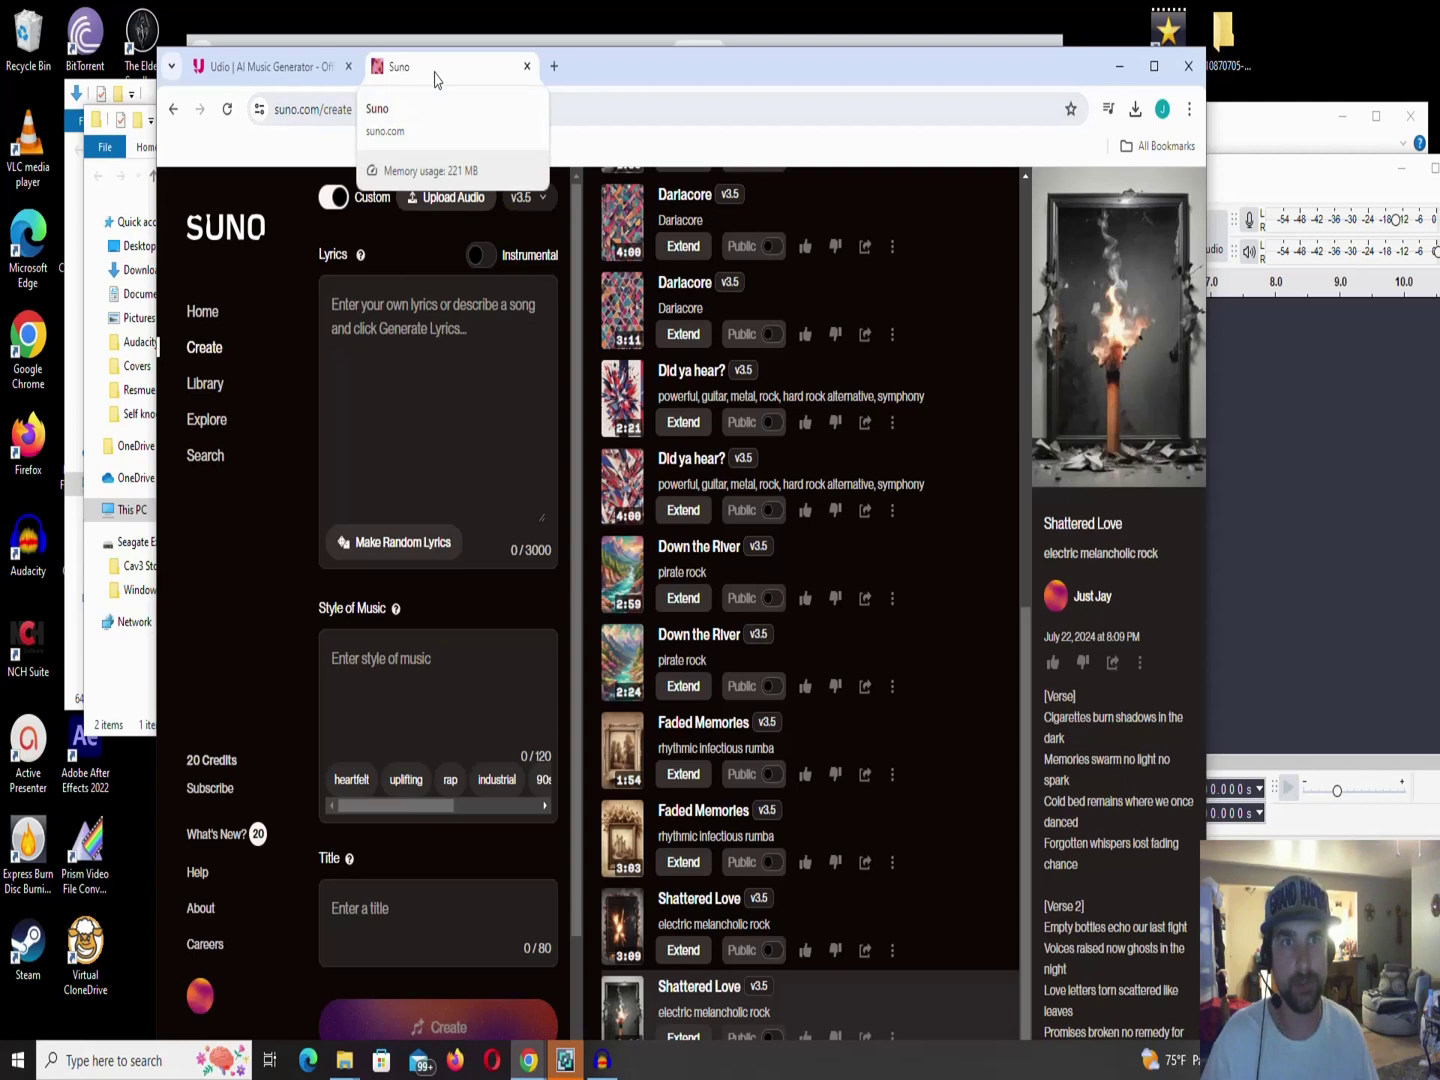
left_click(300, 68)
left_click(401, 66)
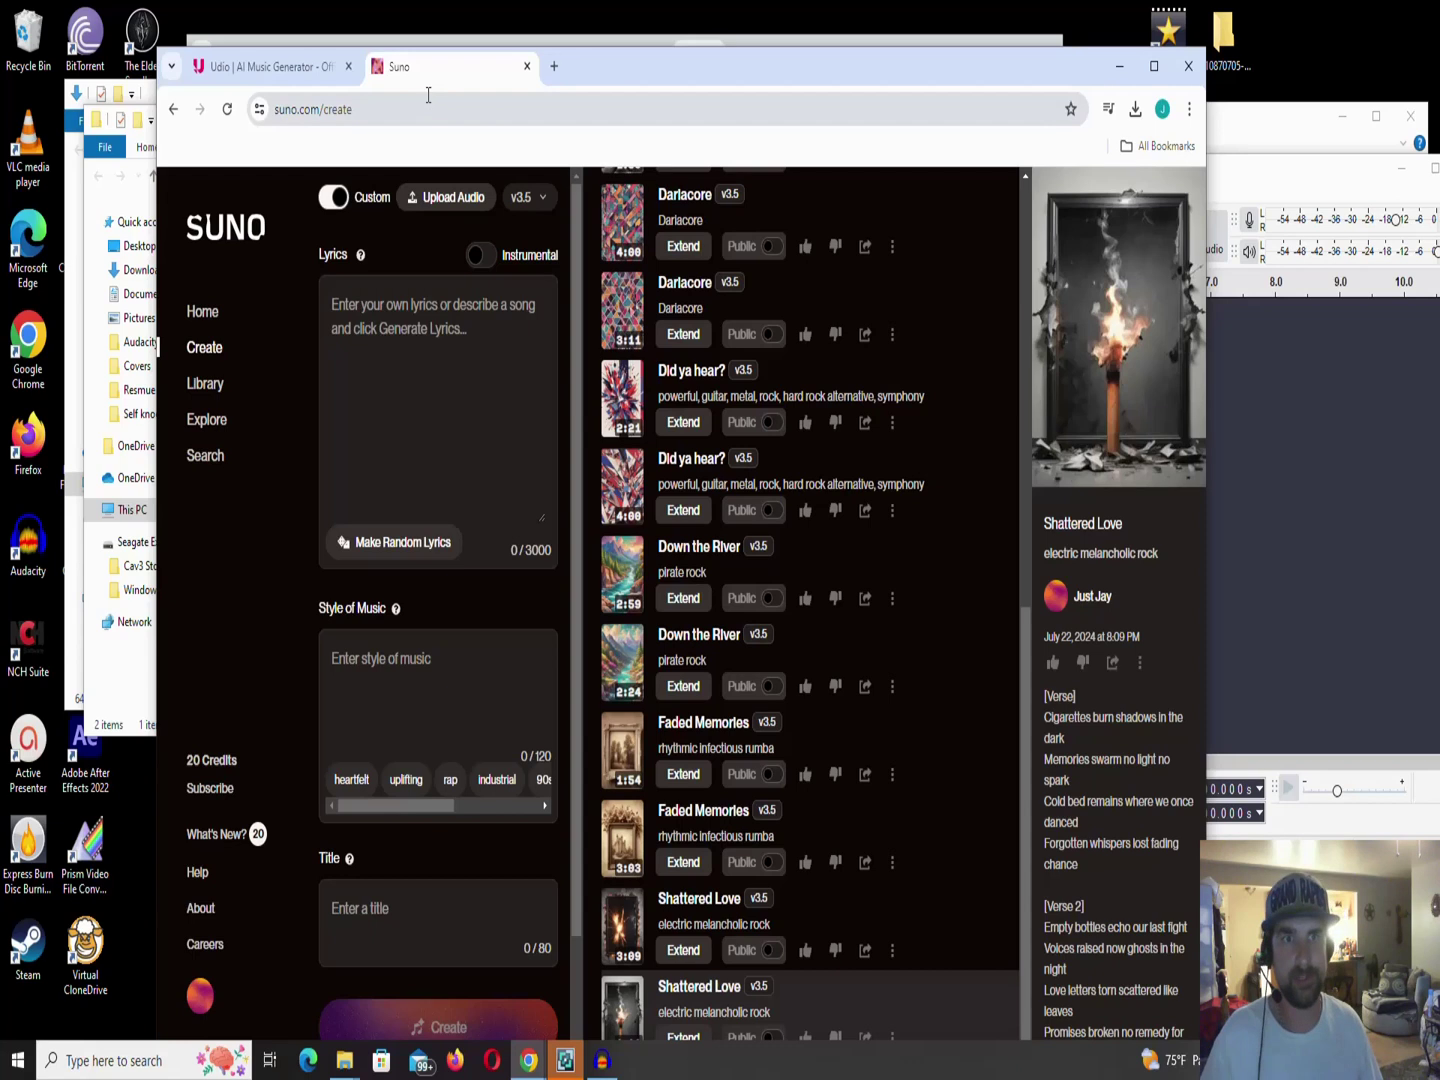
left_click(275, 69)
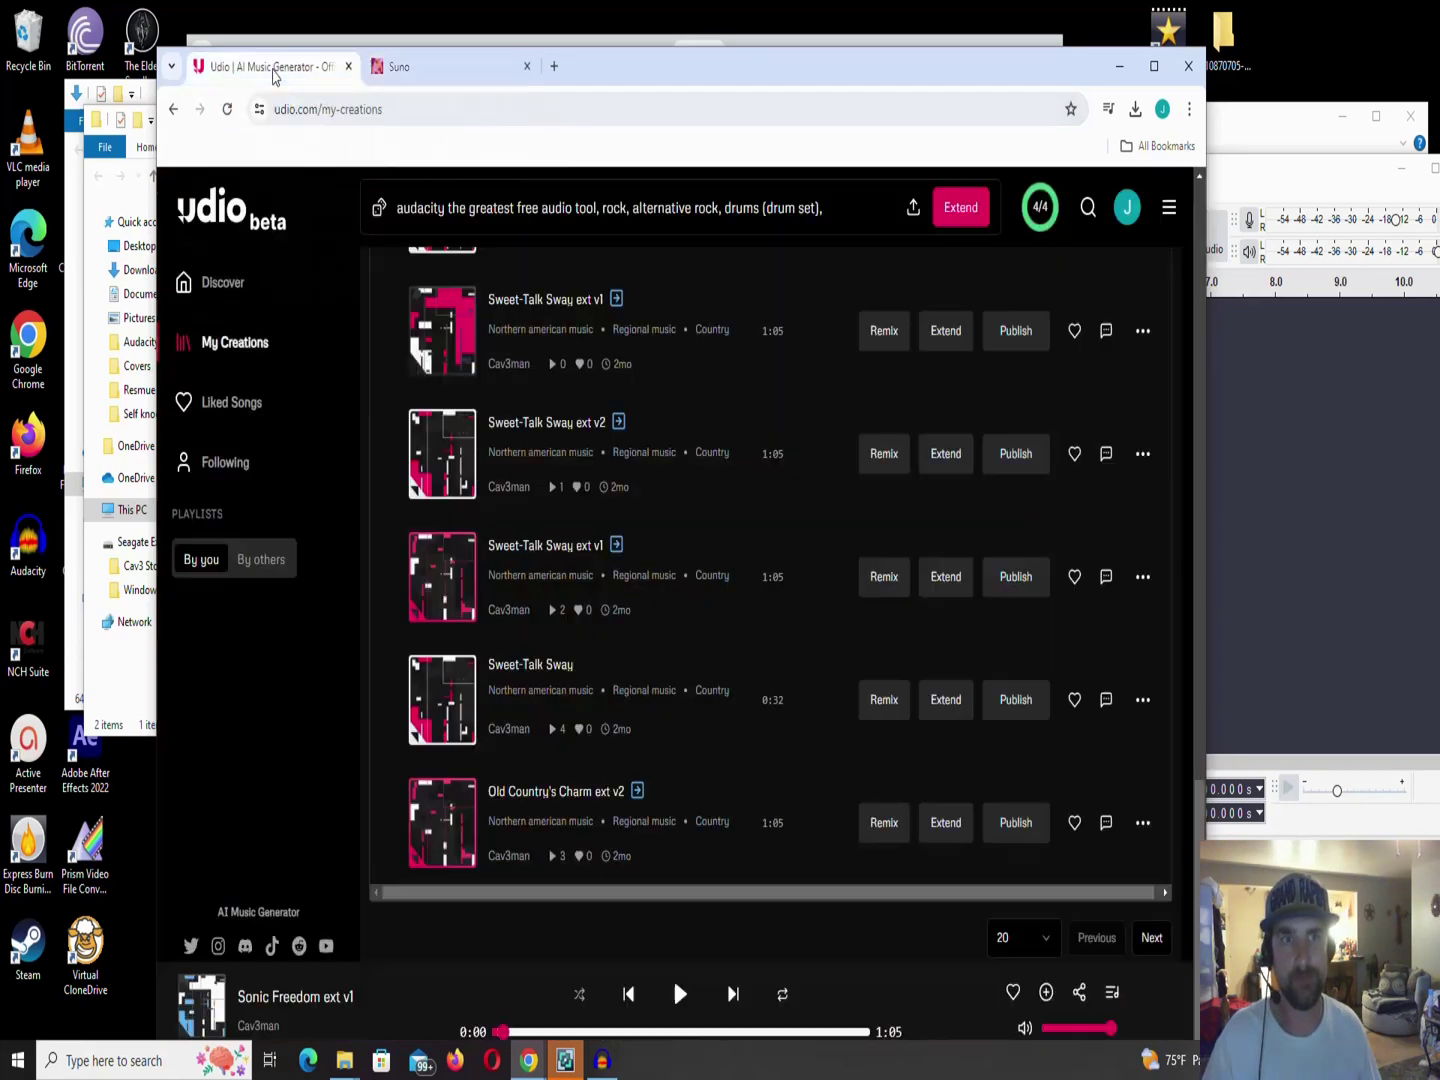
left_click(417, 70)
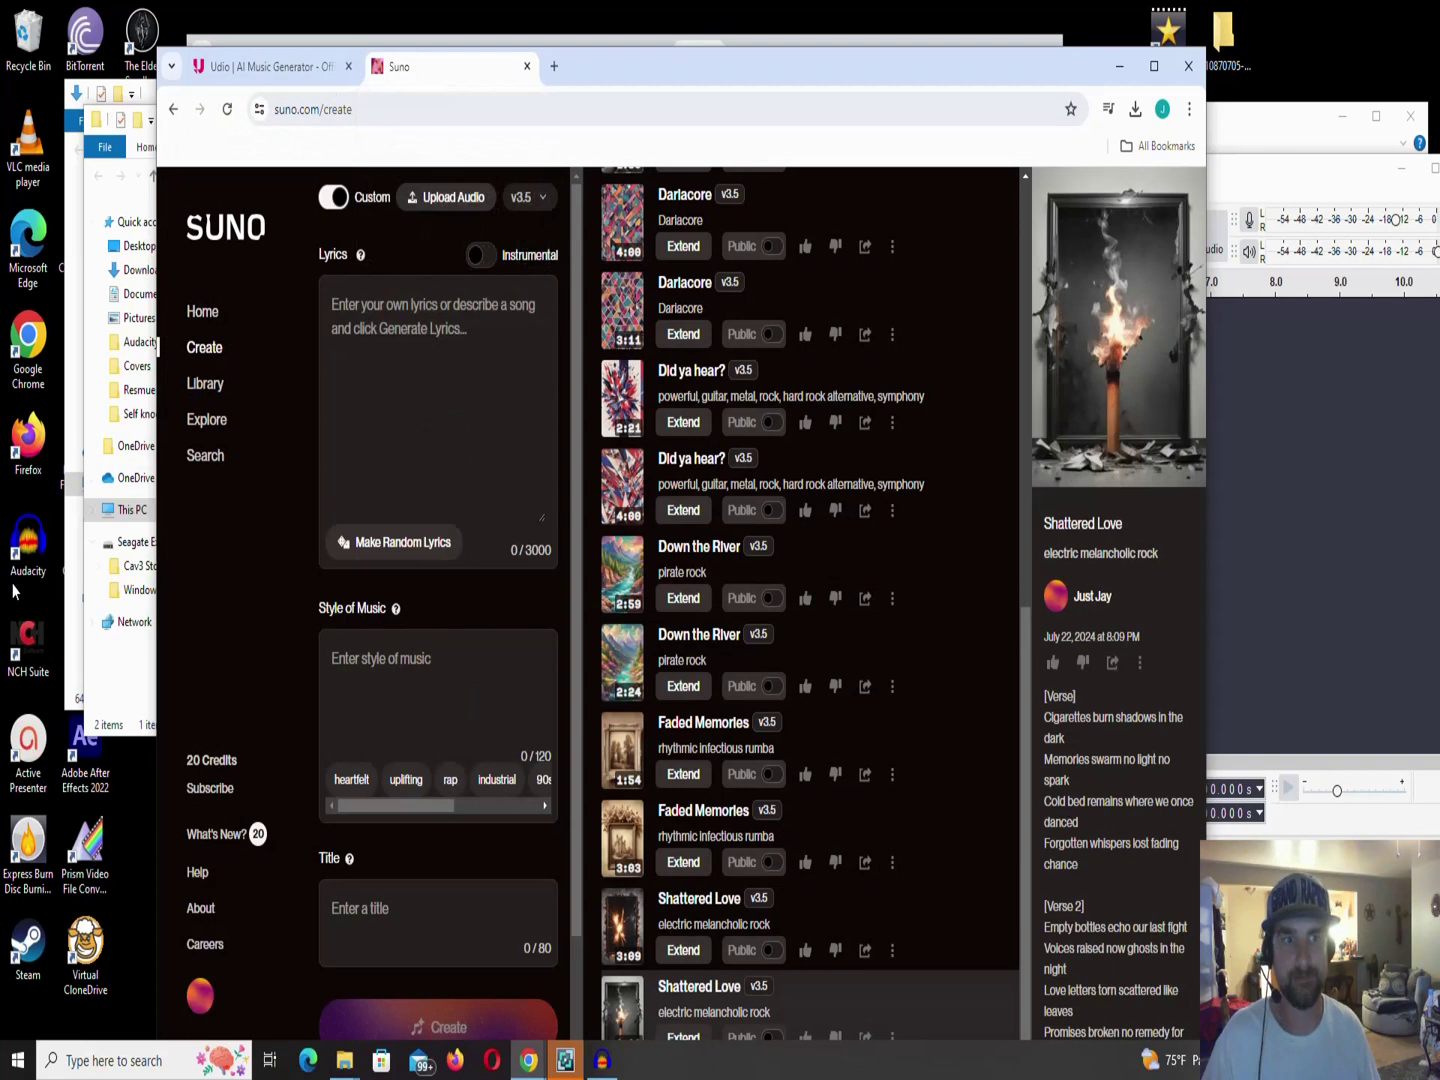
Launch Audacity in a smaller window moved aside from the song list.
double_click(27, 555)
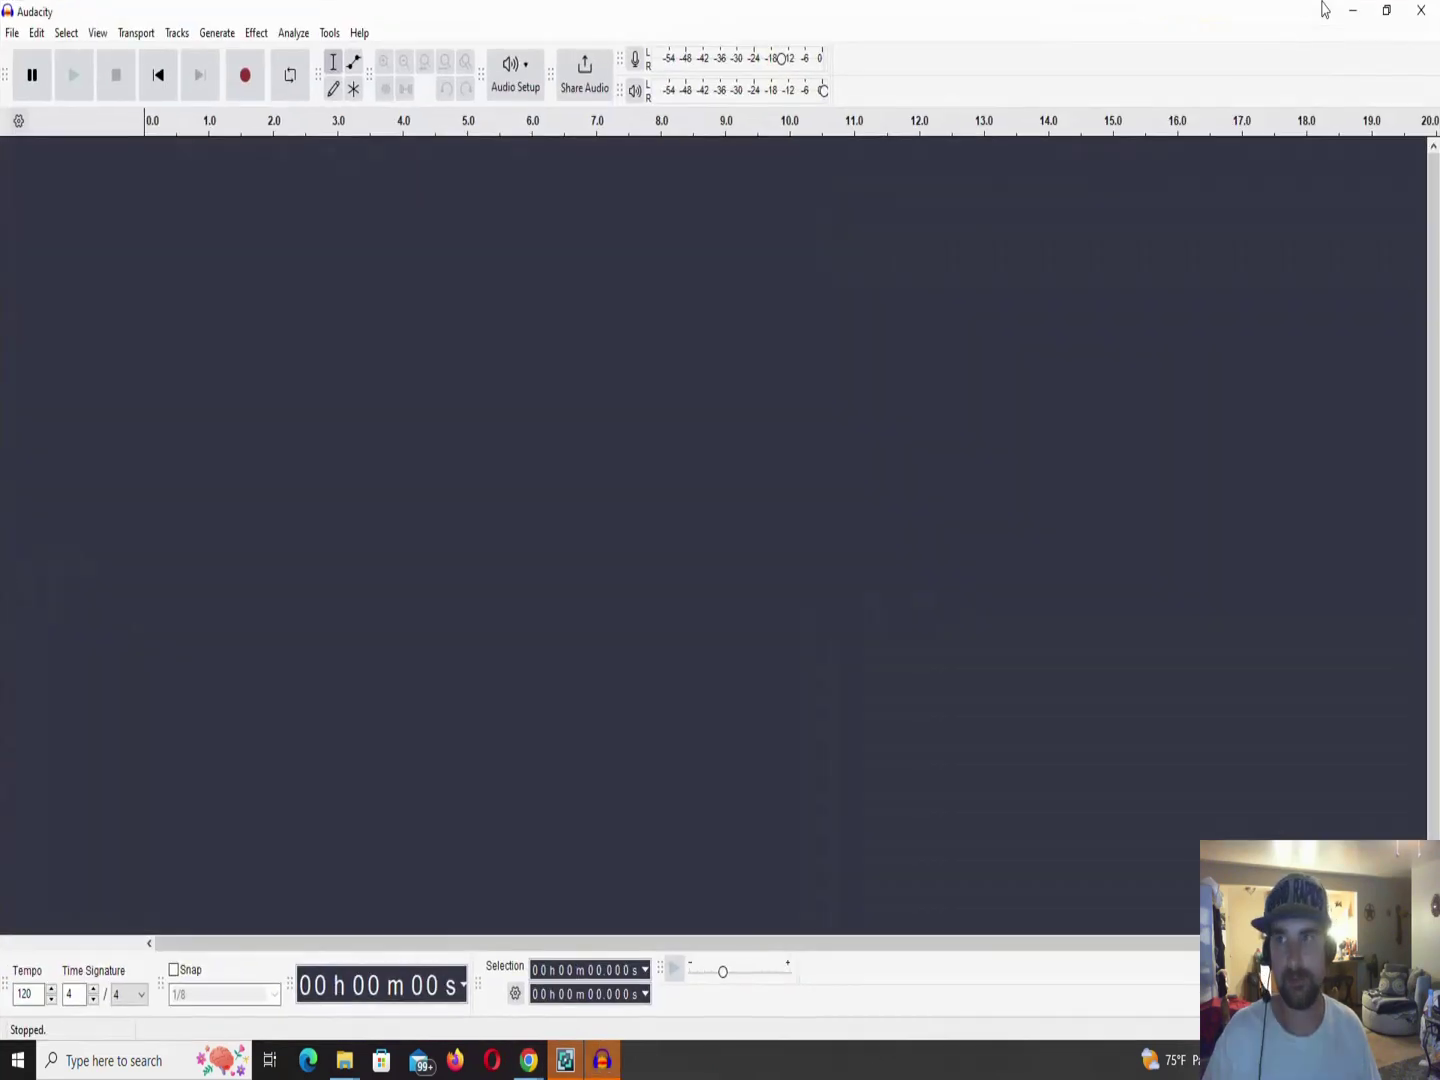
left_click(1376, 10)
left_click_drag(1140, 176, 1260, 173)
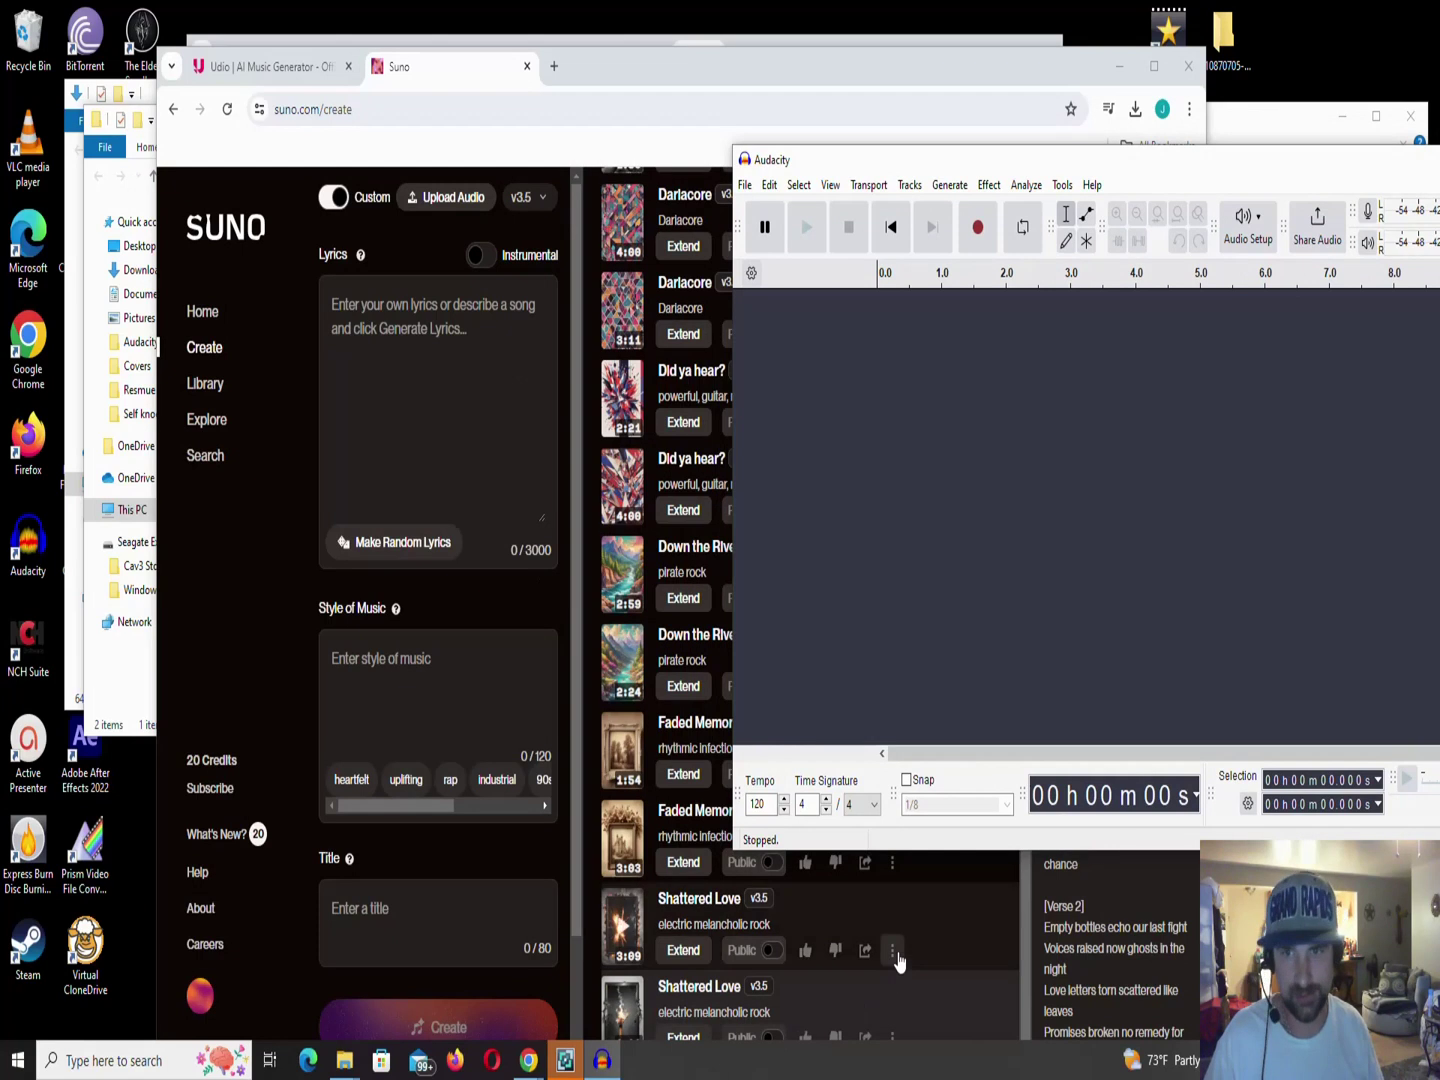
Download the Shattered Love song from Suno as audio.
left_click(890, 955)
left_click(893, 951)
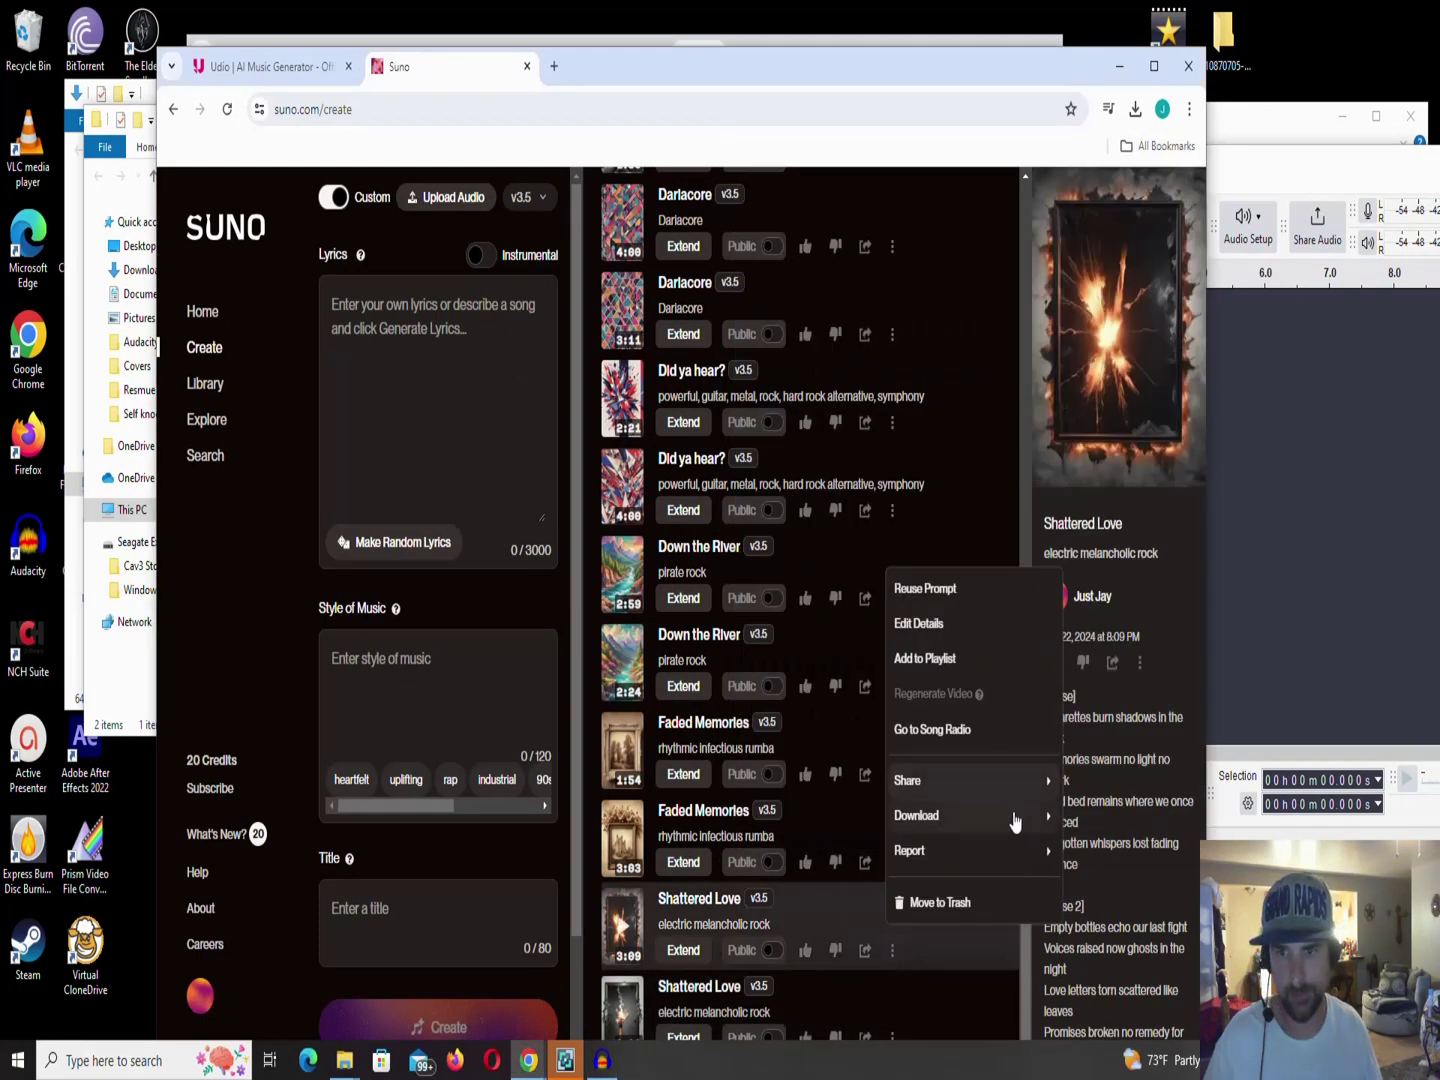
mouse_move(1016, 818)
left_click(1096, 822)
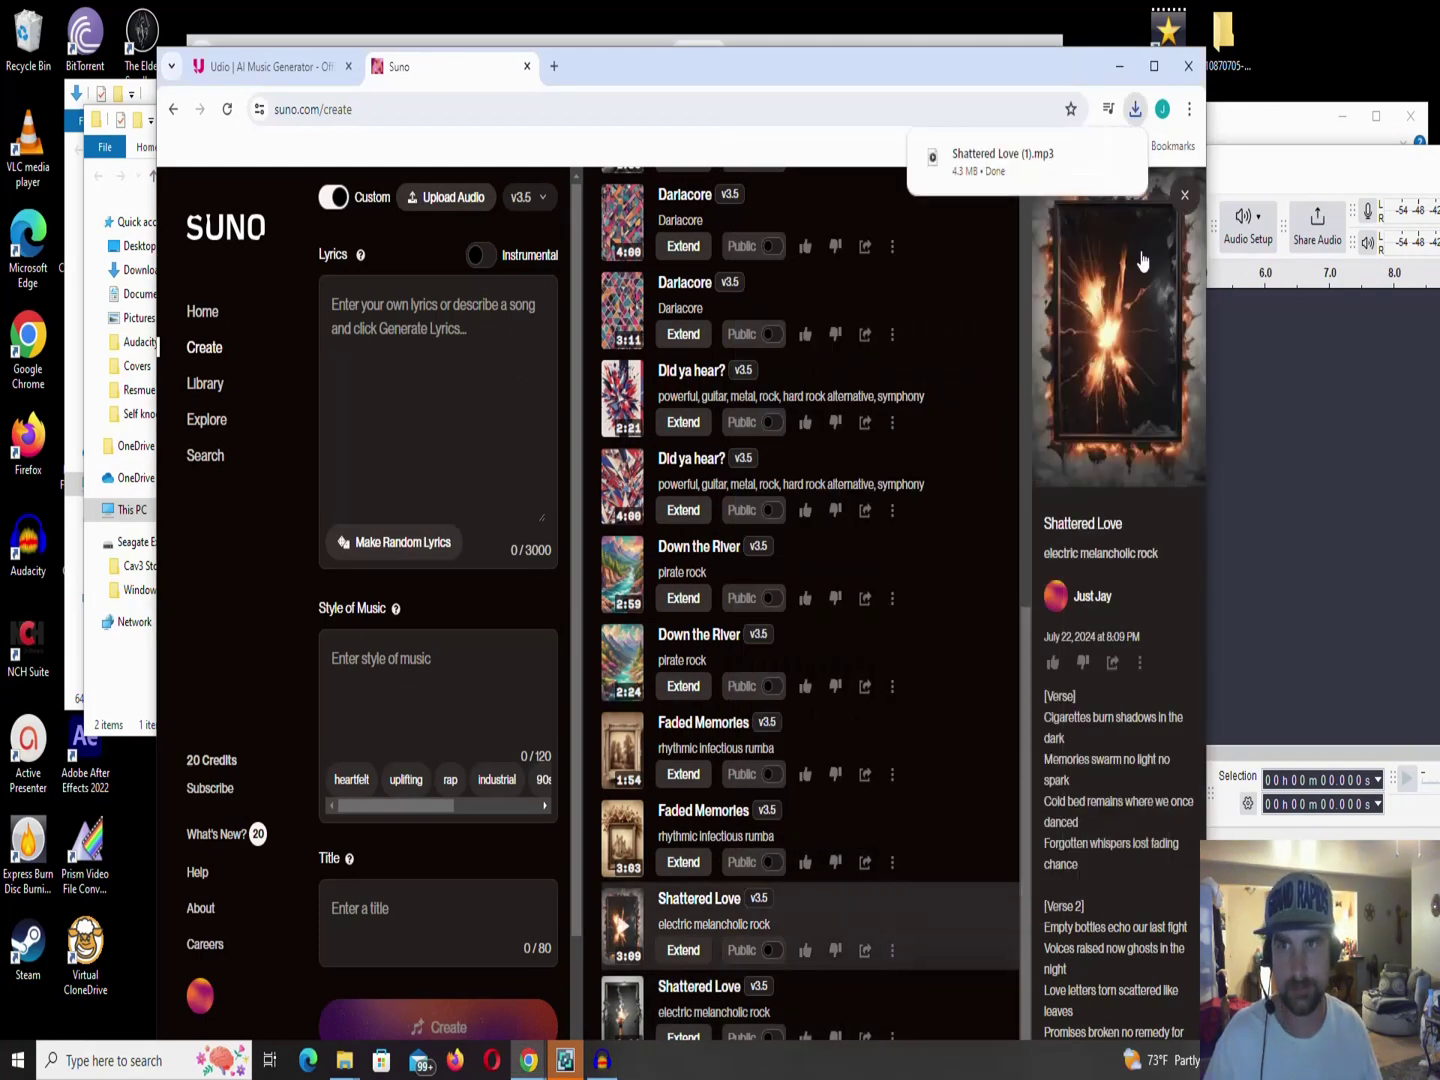
Reveal the downloaded Shattered Love (1).mp3 in its folder from Chrome's download history.
left_click(1135, 112)
left_click(1135, 118)
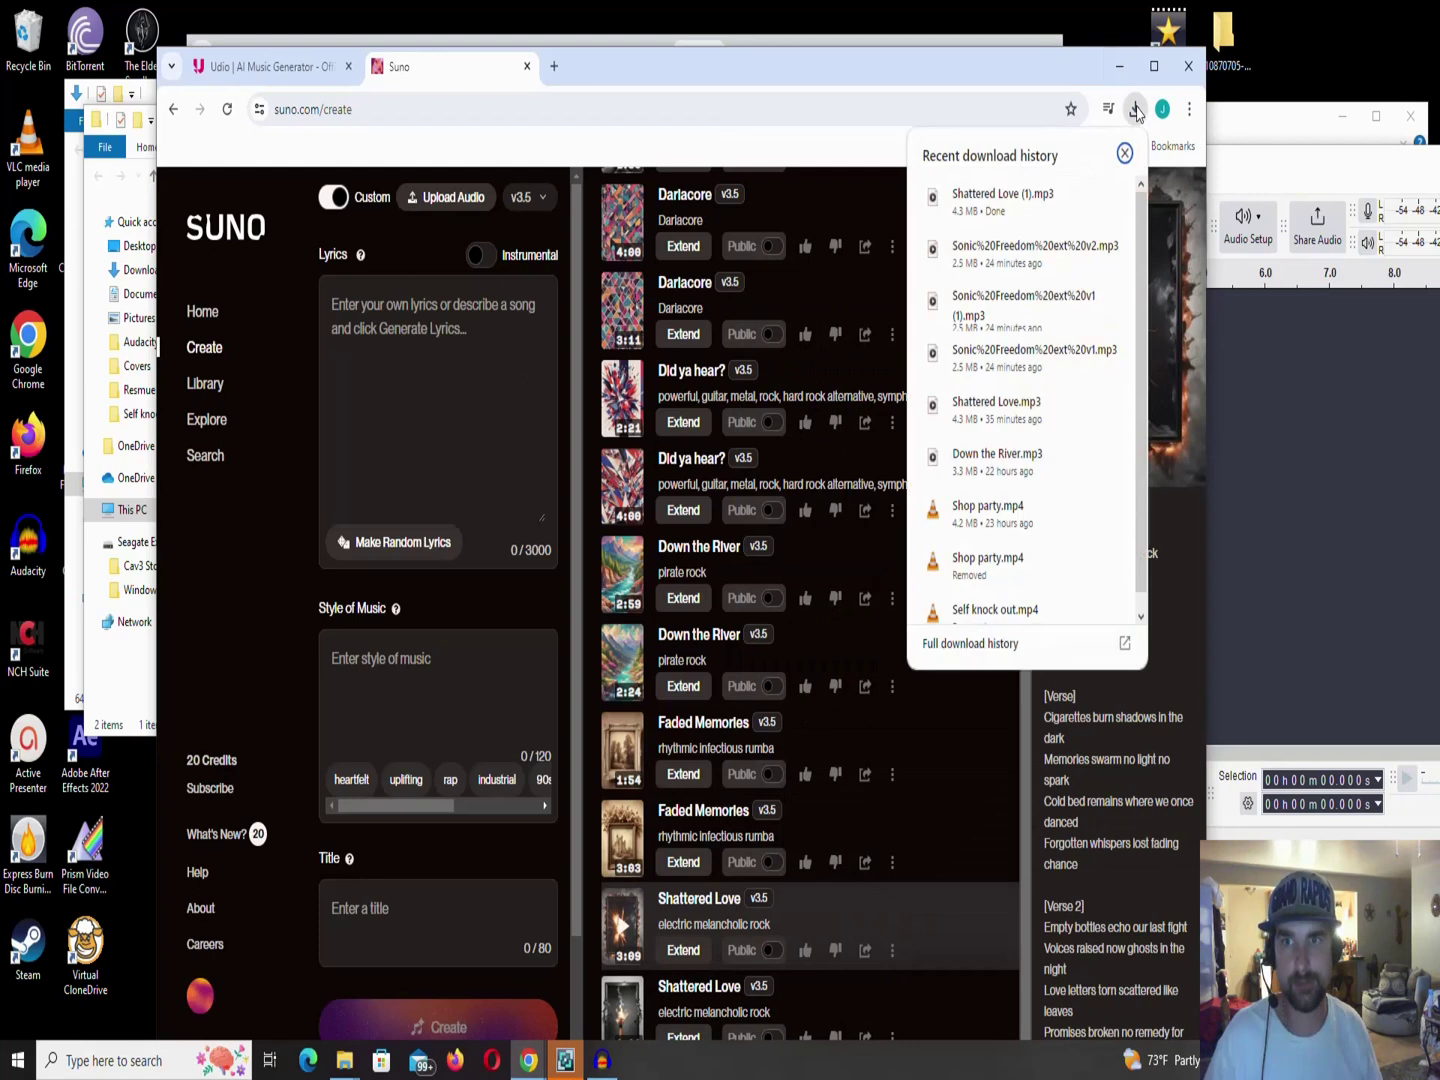
left_click(1082, 198)
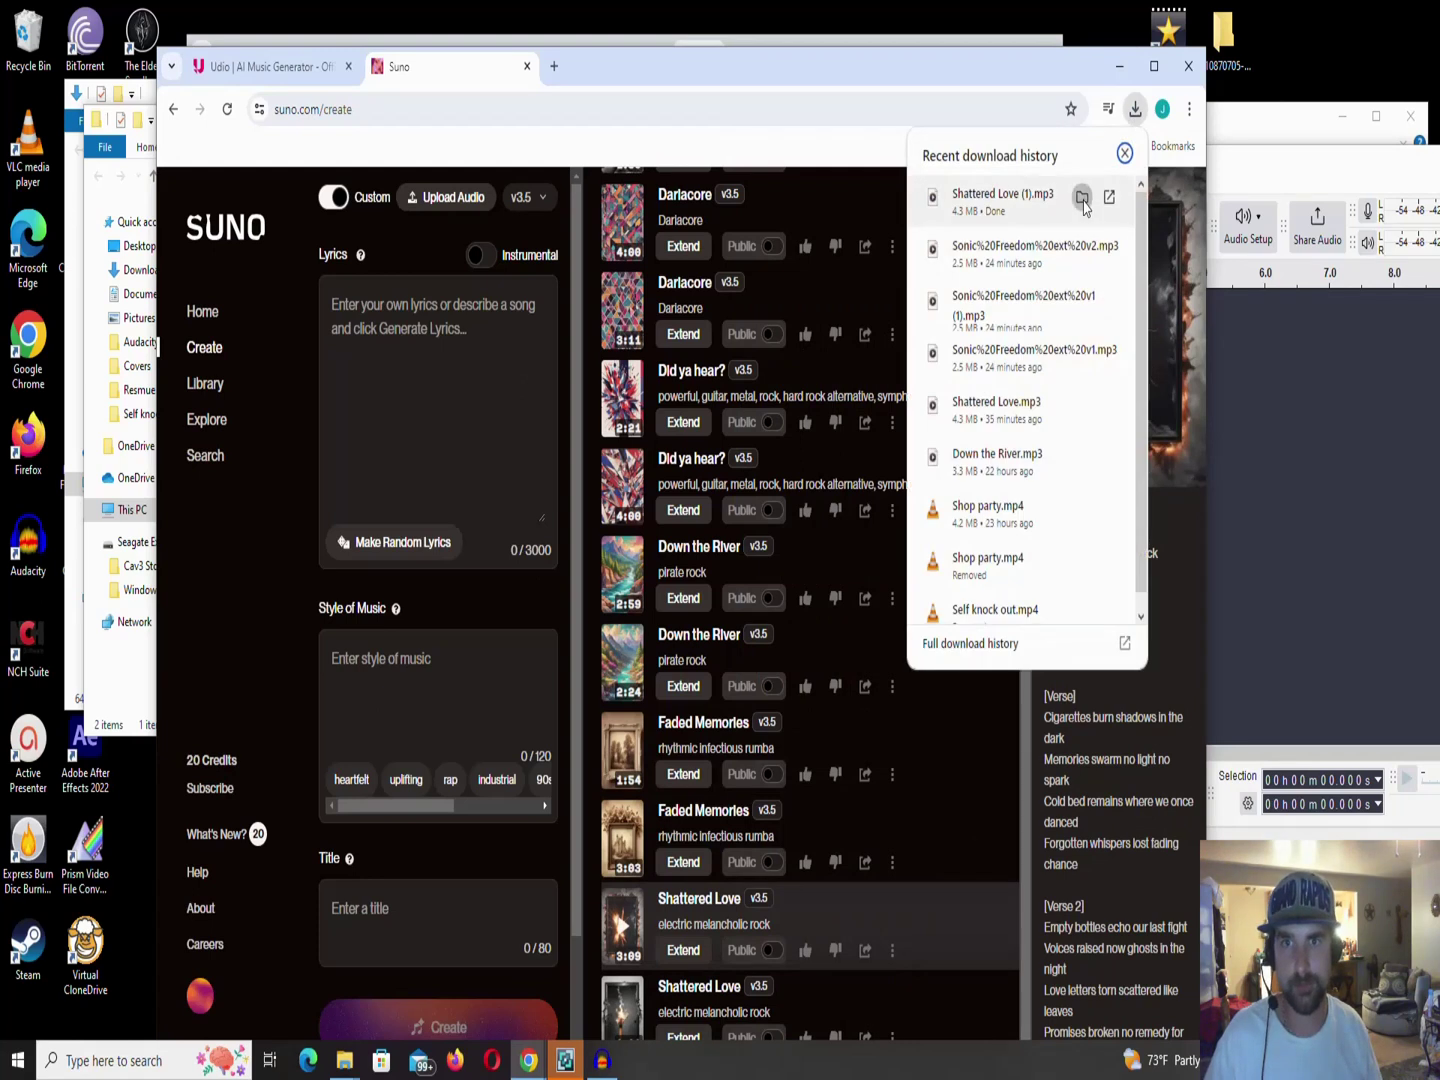
Import Shattered Love (1).mp3 into Audacity and try selections near 0:21 and 1:41–1:51.
left_click_drag(205, 246, 1243, 455)
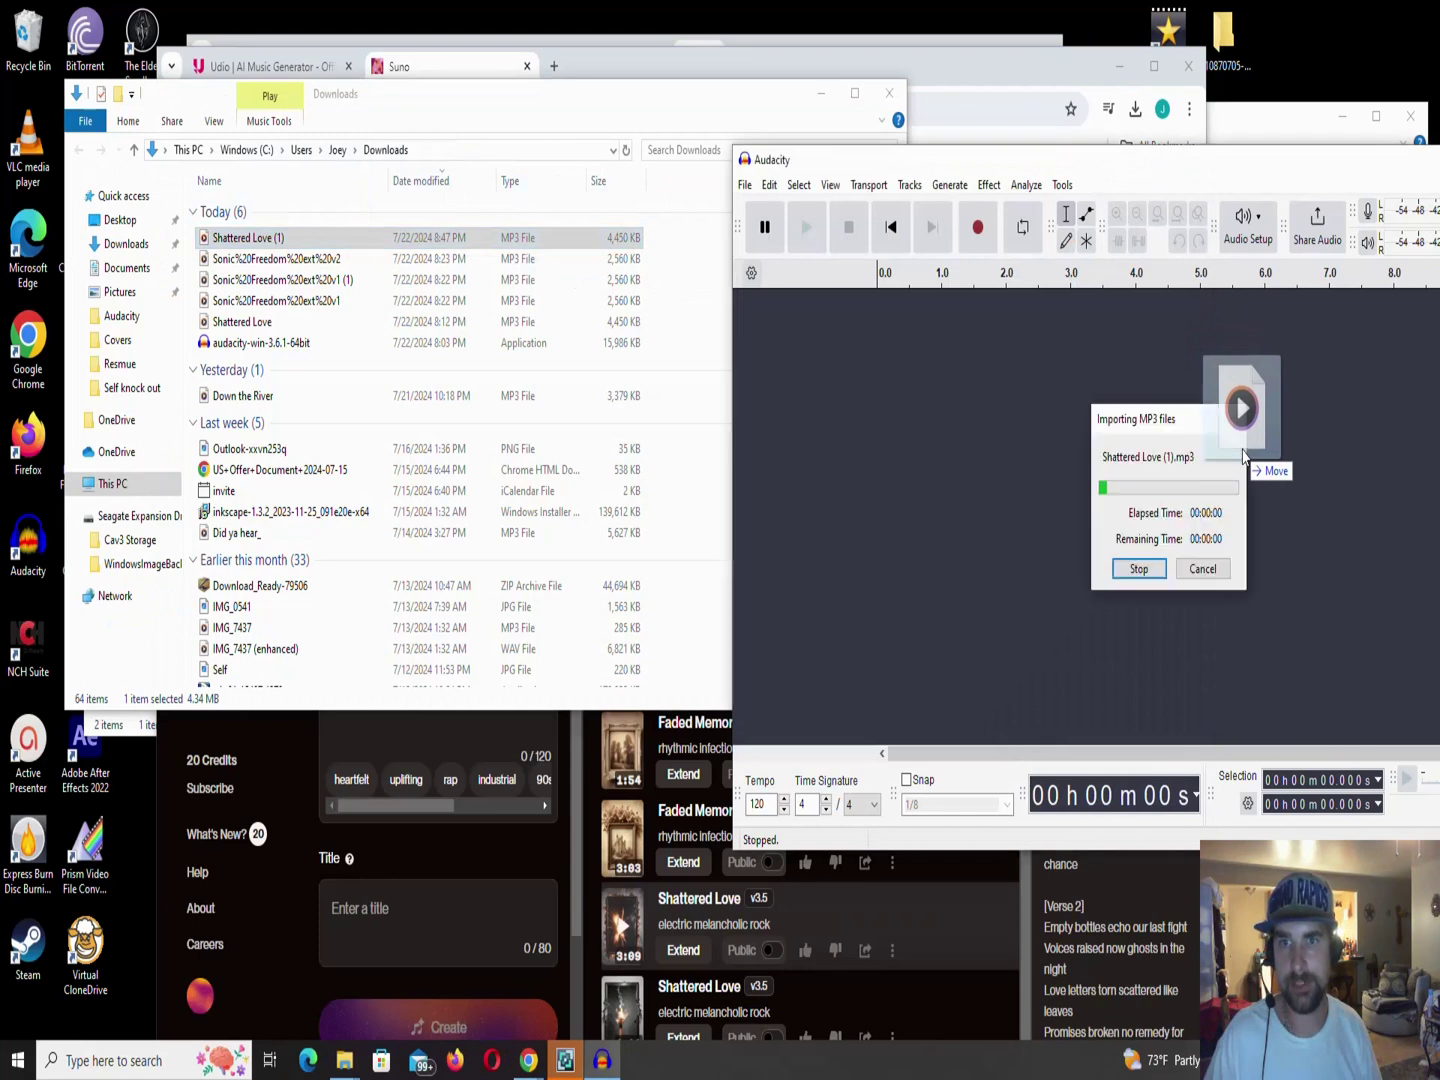
left_click_drag(1177, 173, 895, 151)
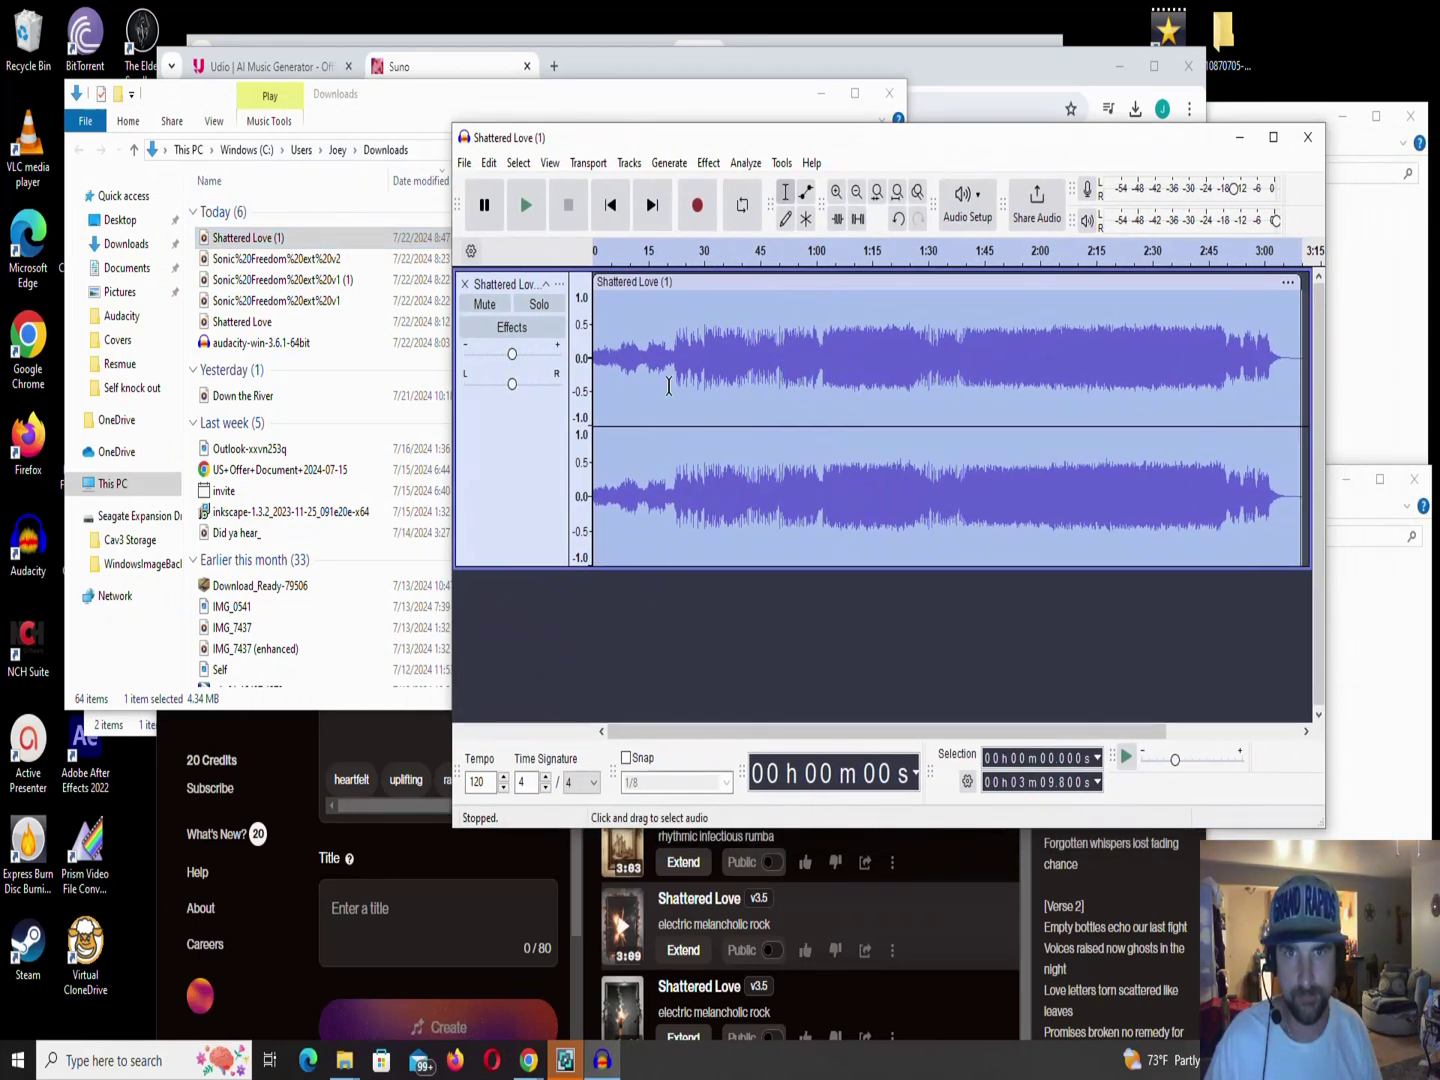
left_click(671, 490)
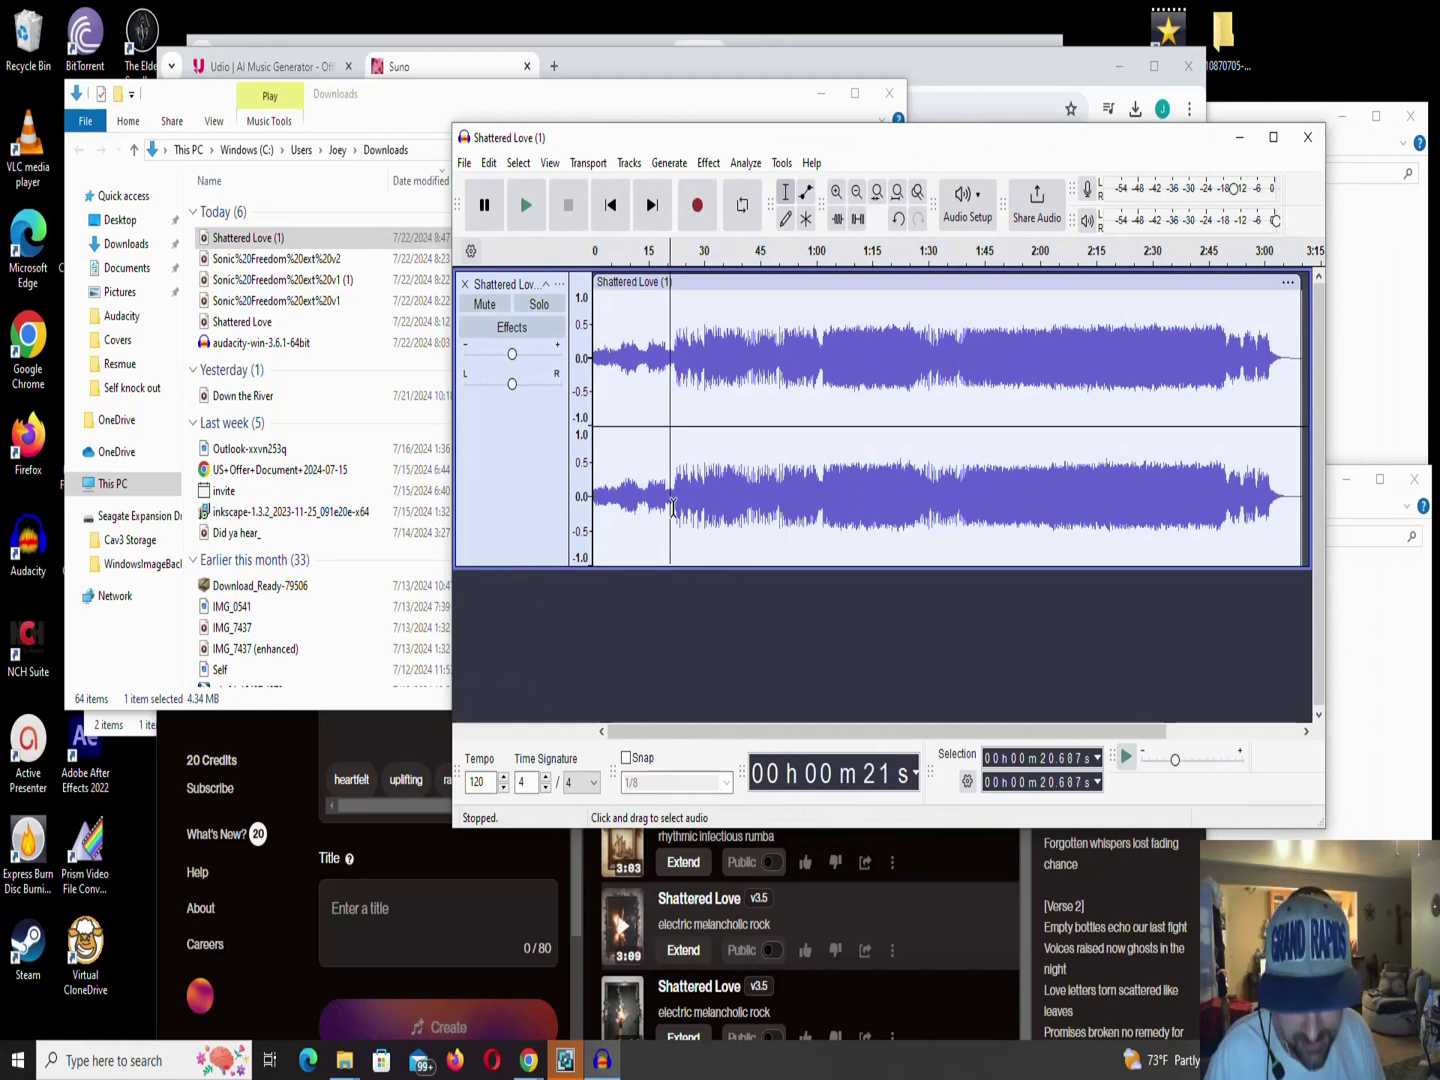
left_click_drag(672, 509, 589, 506)
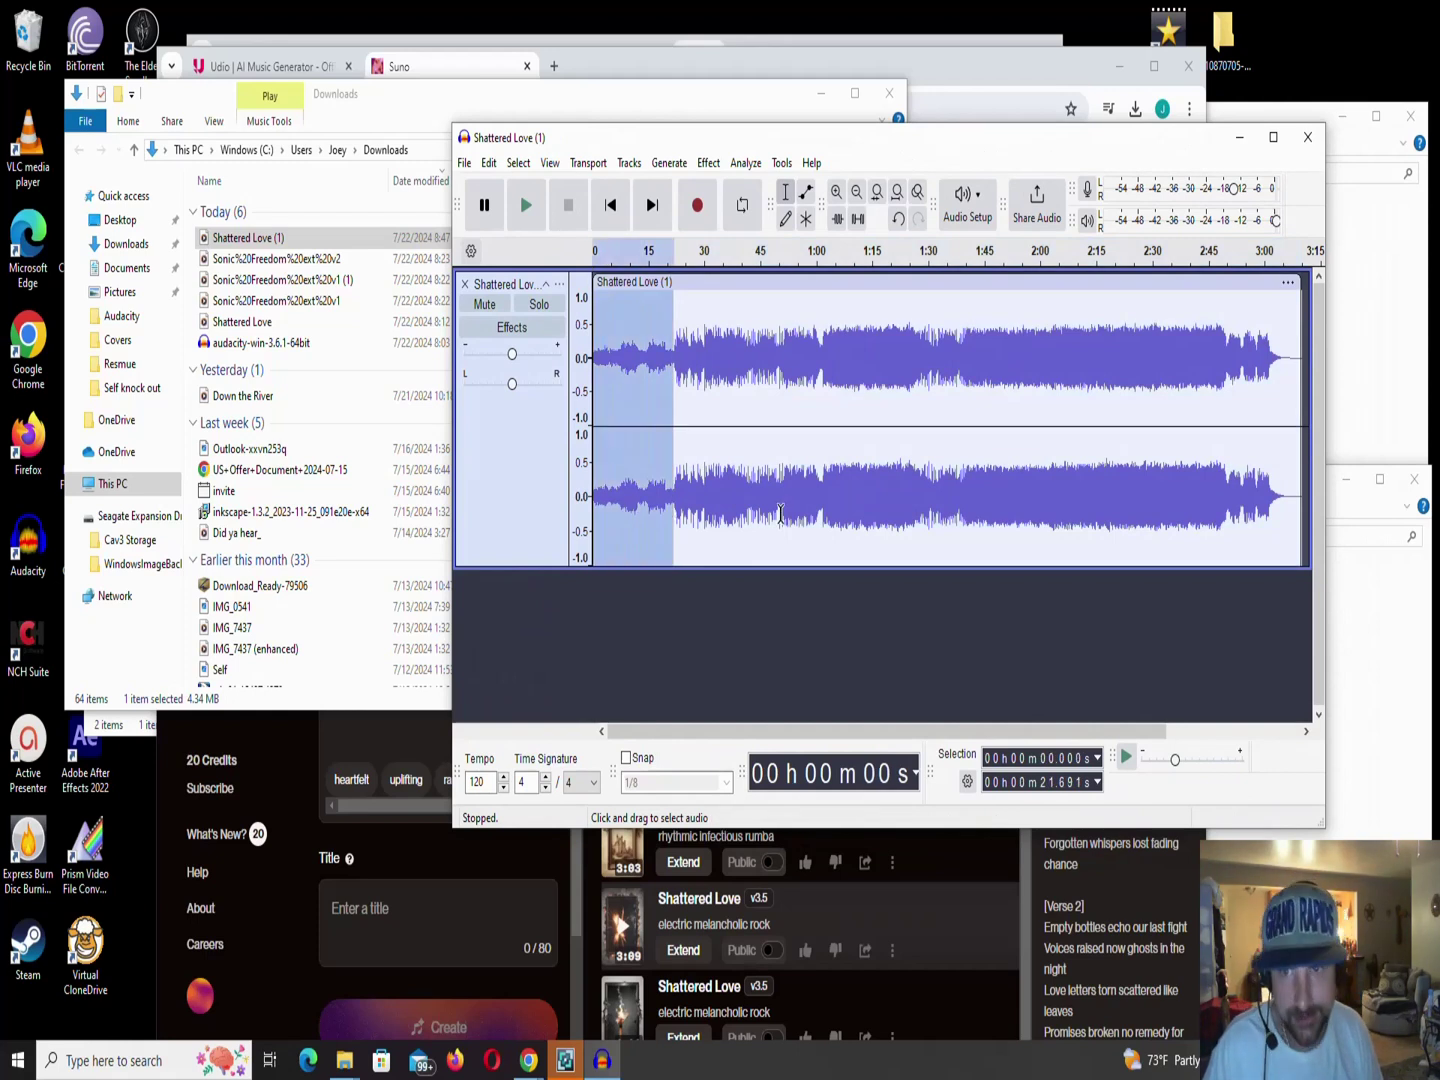
left_click_drag(1009, 495, 970, 499)
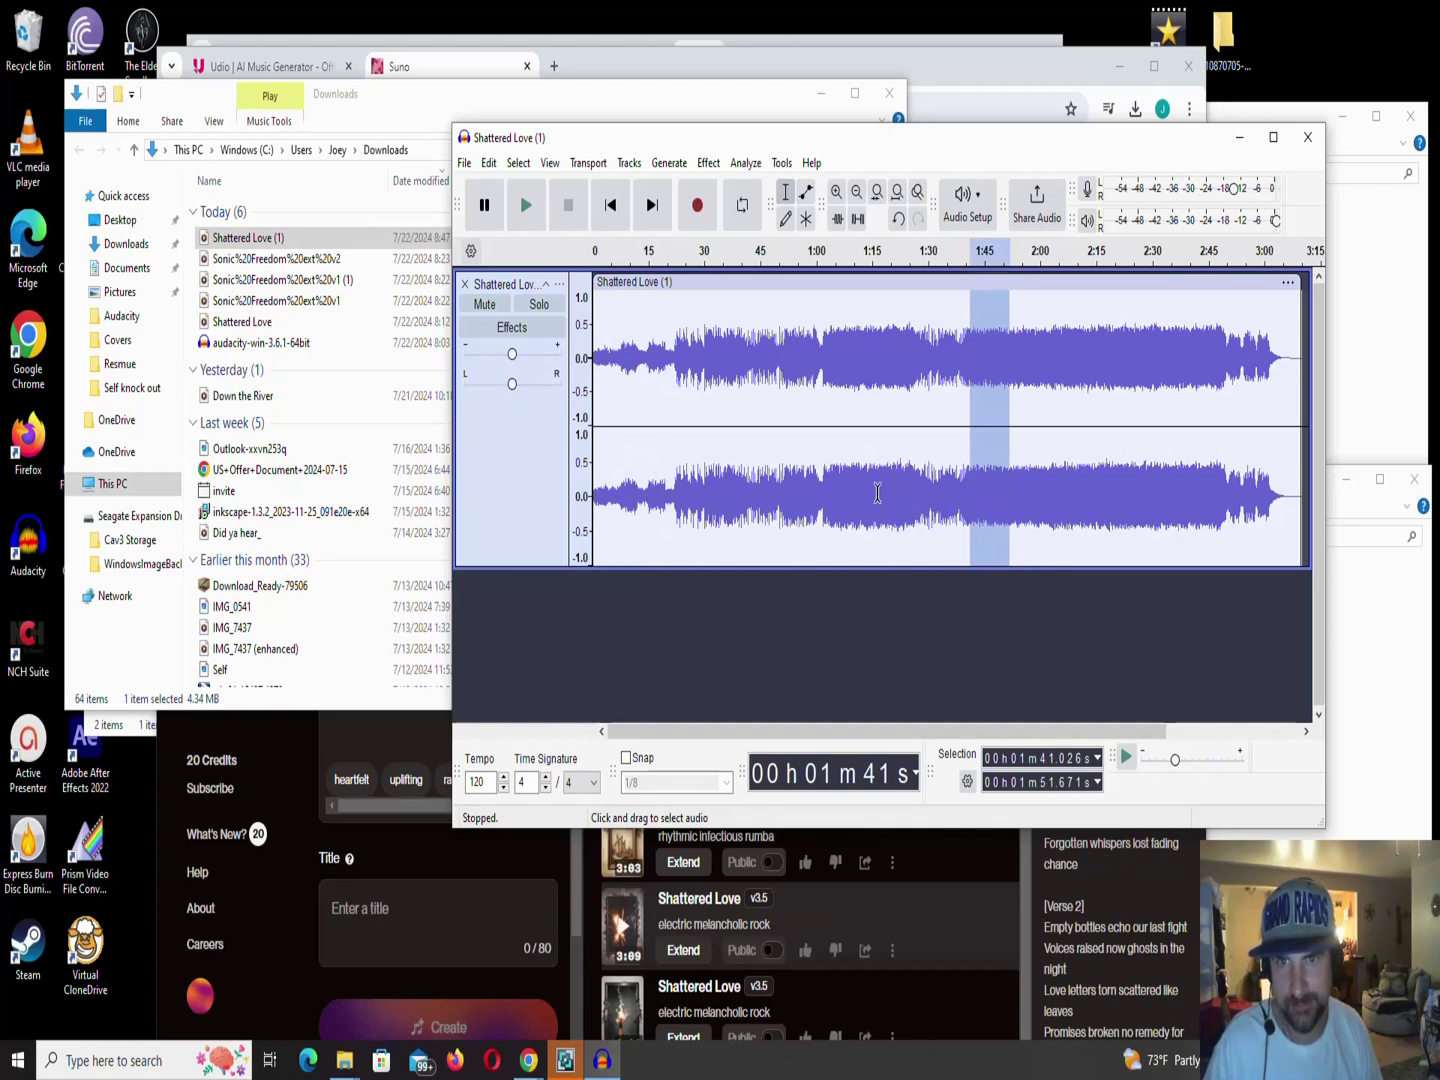
Select and play the last few seconds of the track, then stop.
left_click(673, 498)
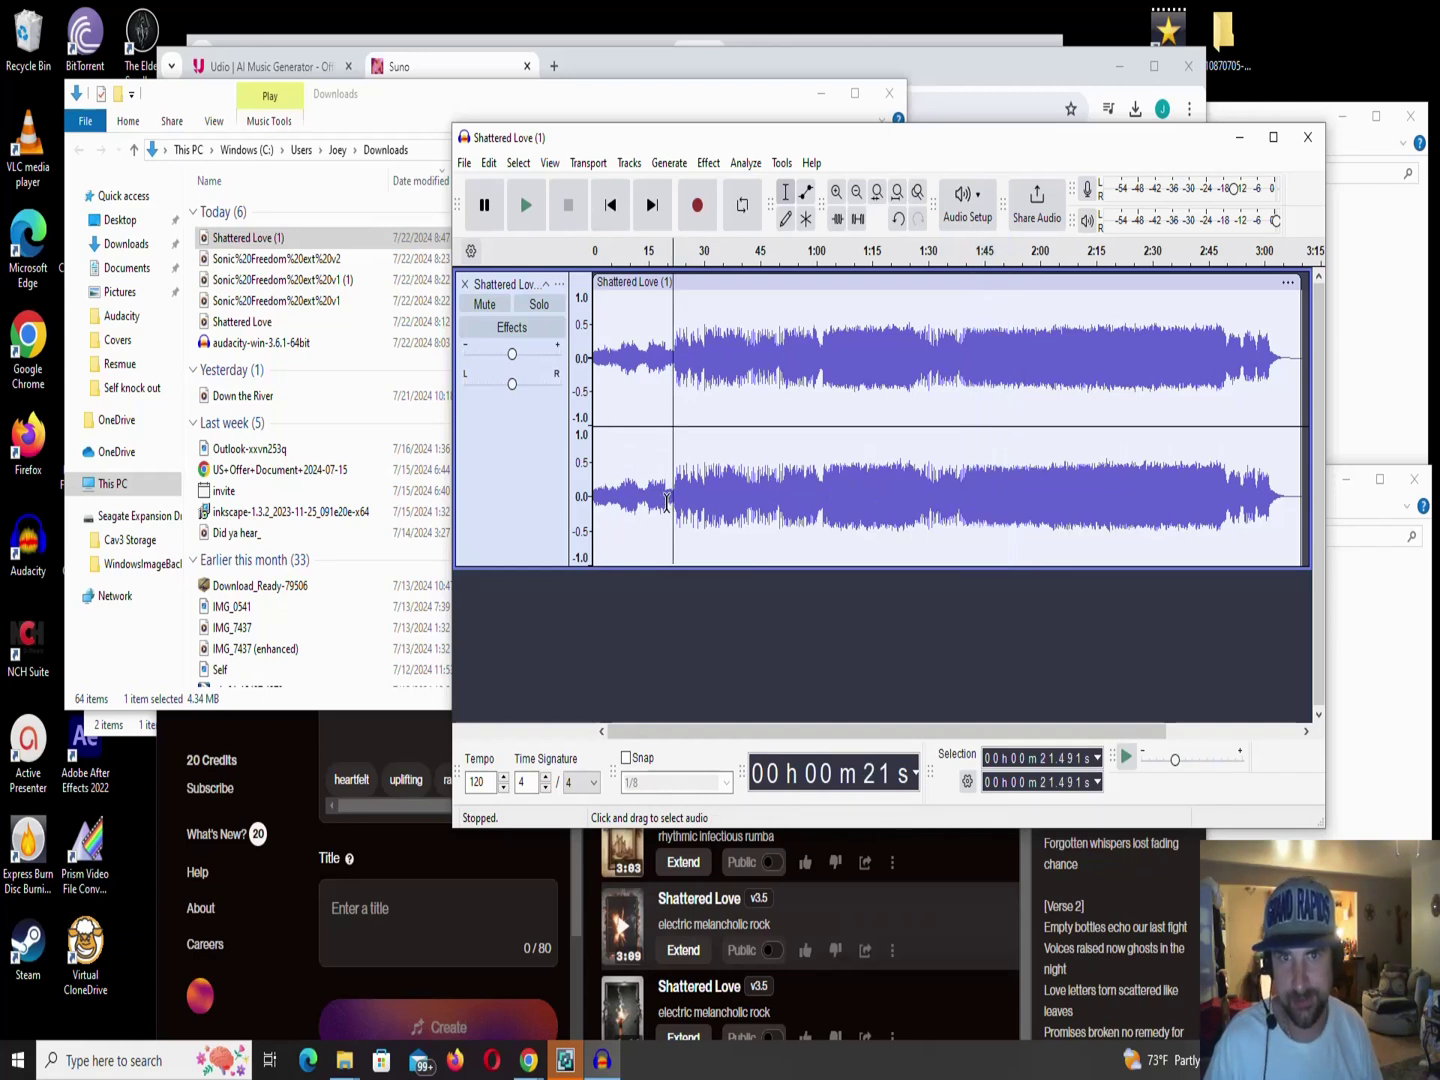
left_click_drag(1287, 495, 1305, 497)
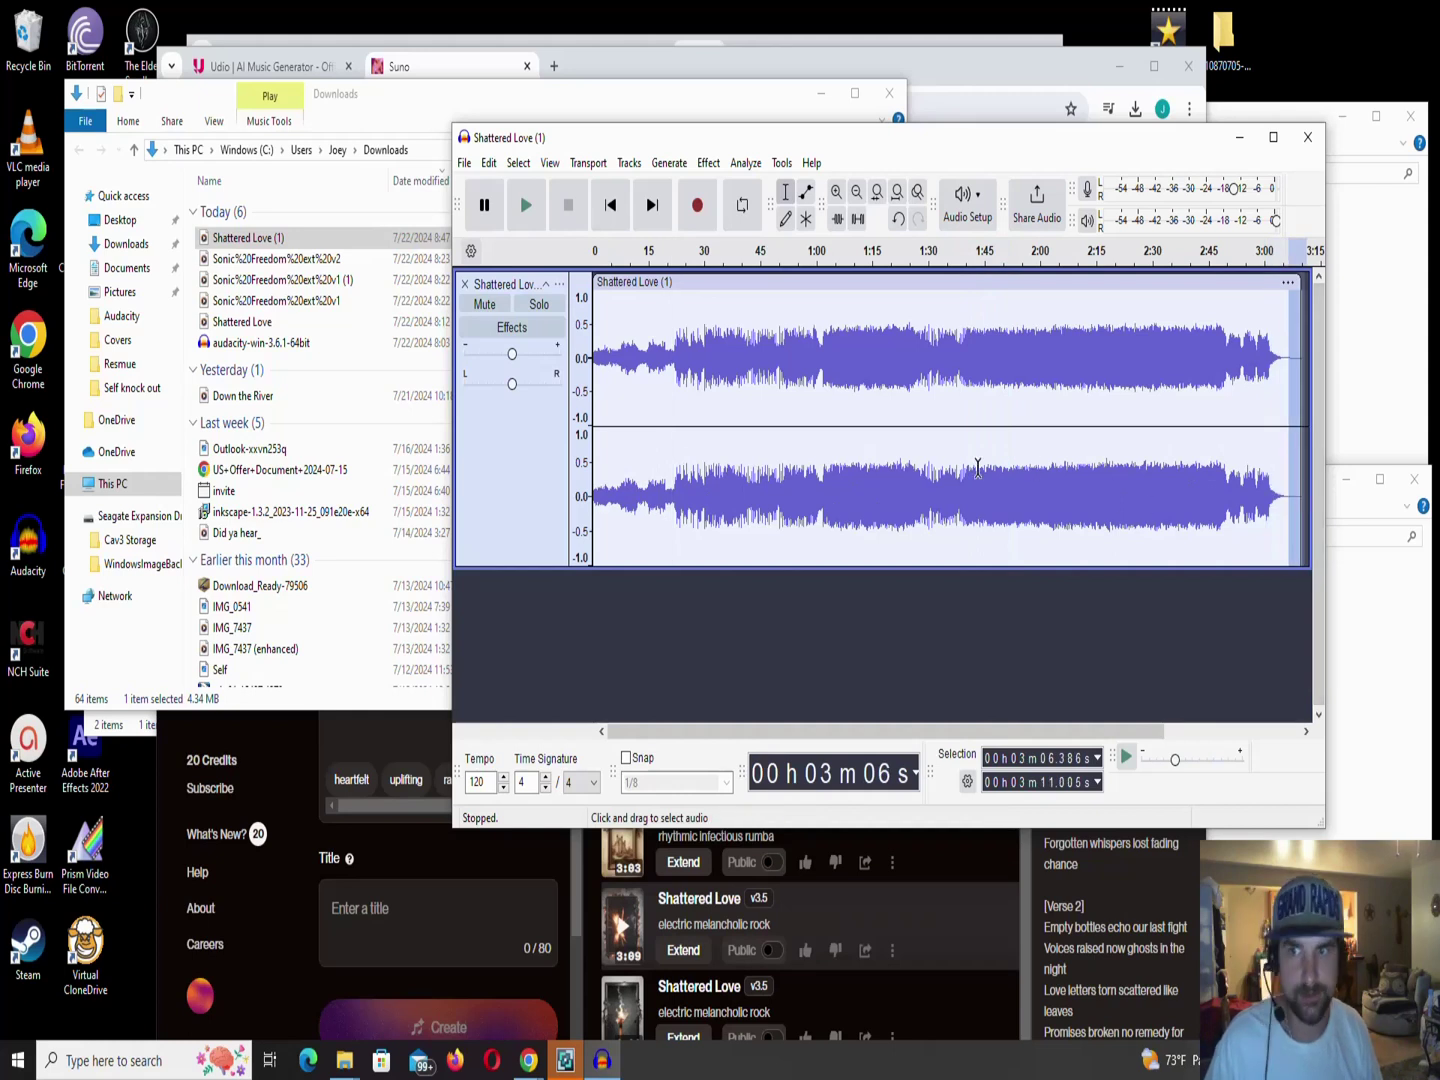
key("space")
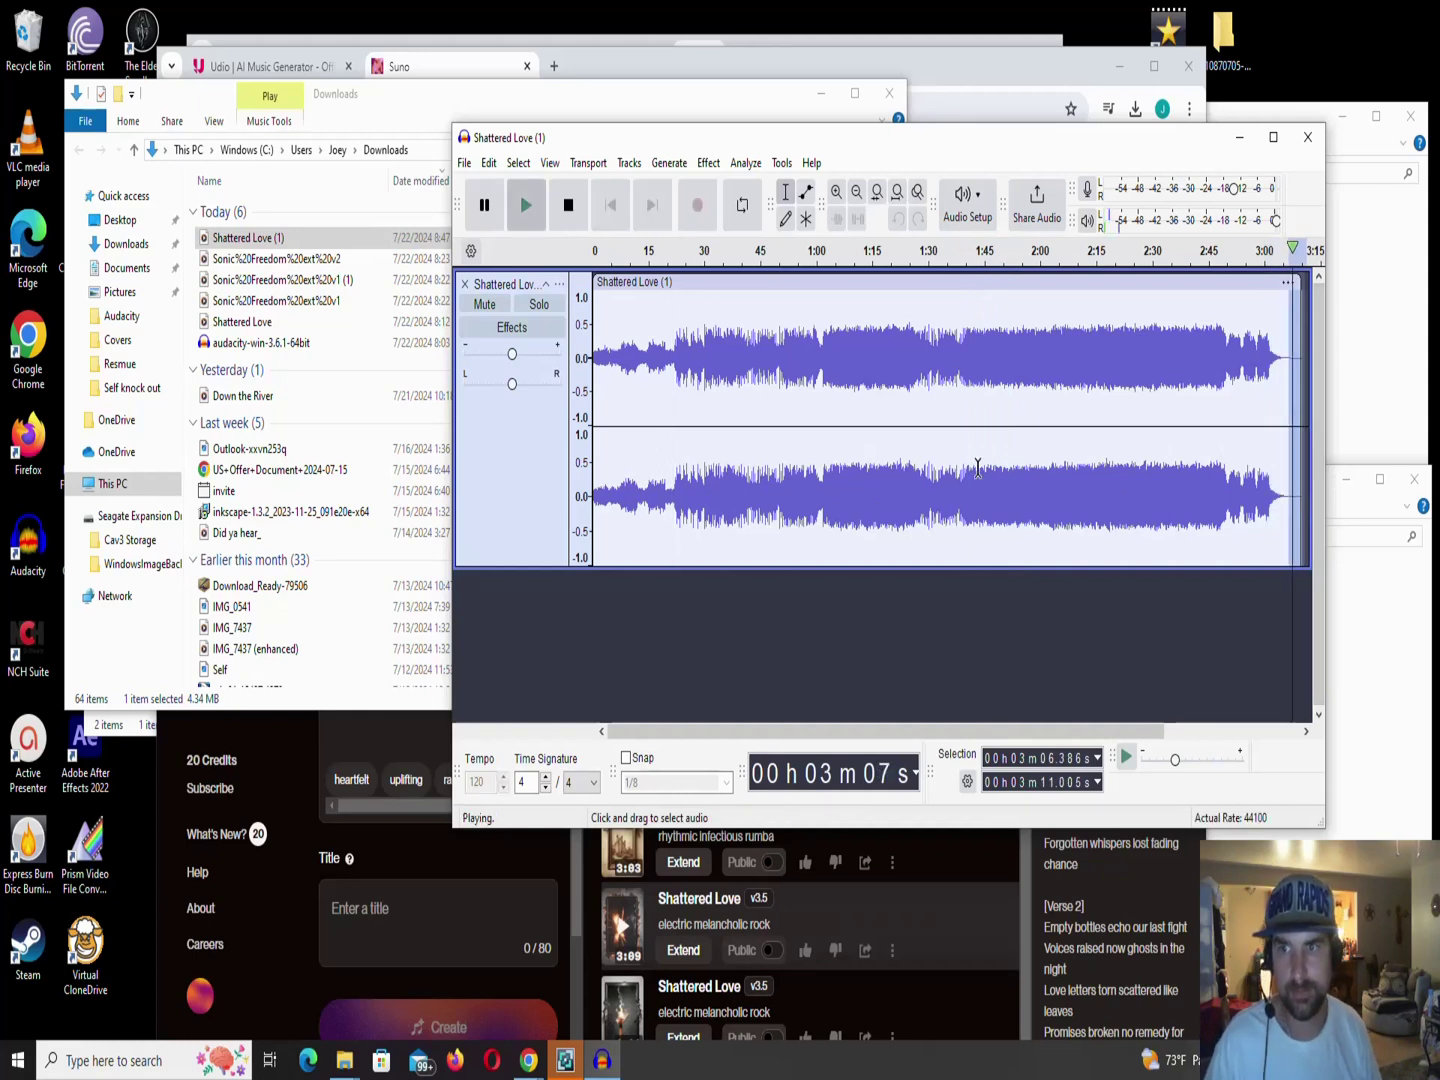
key("space")
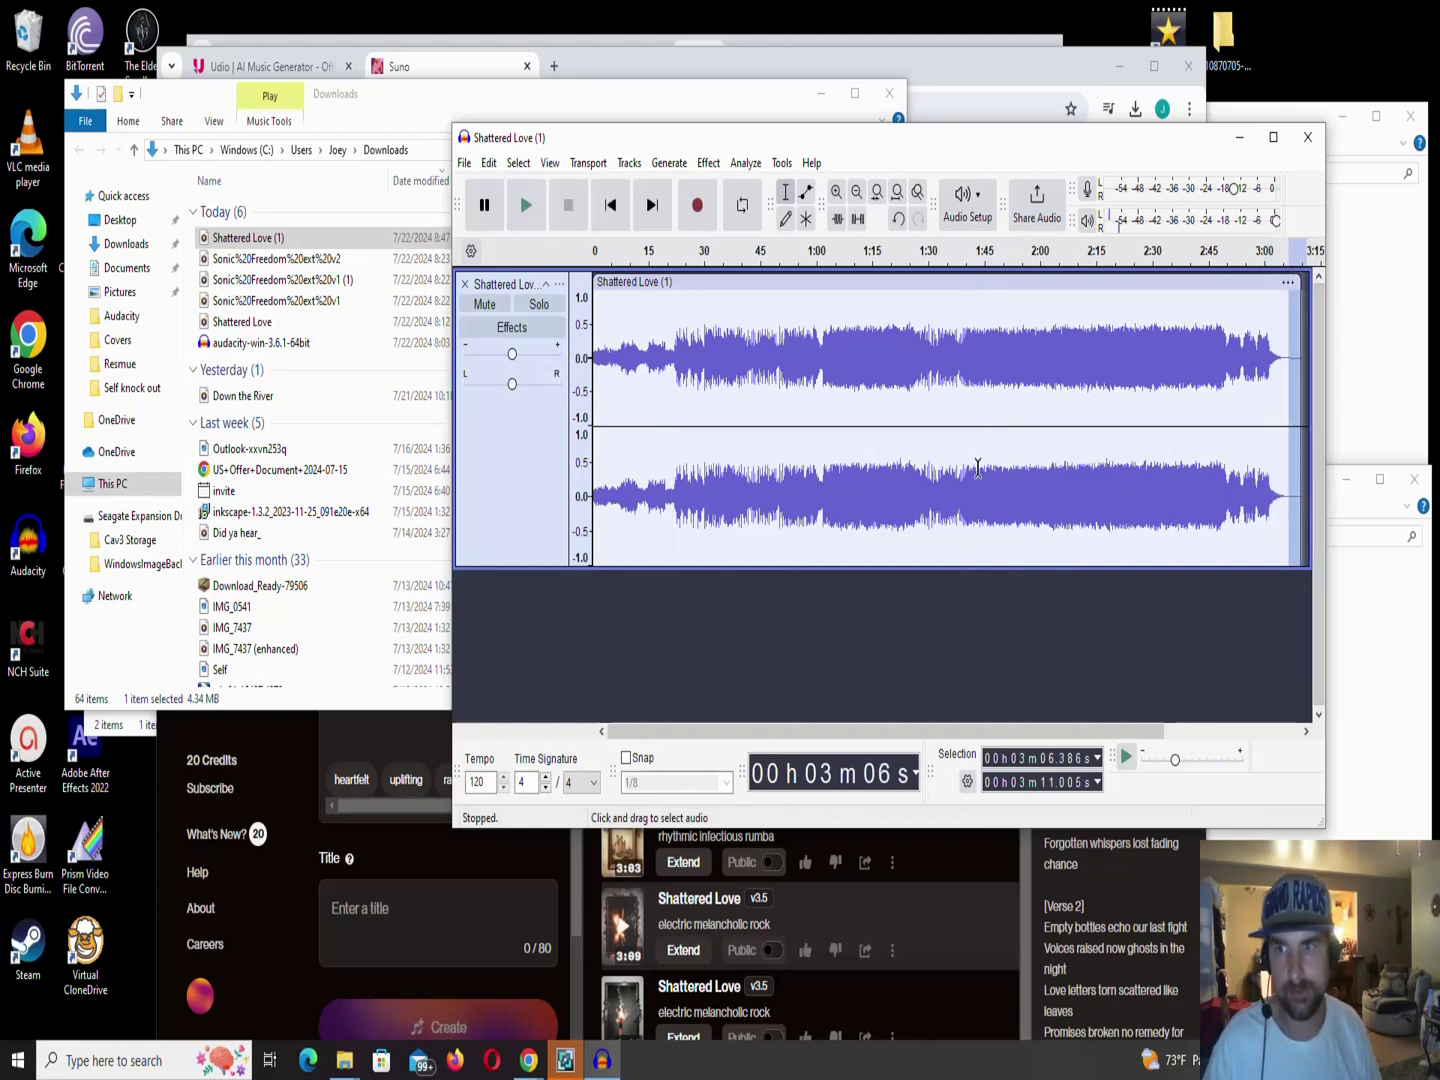
Select the intro from 0 to 0:22.093 and play it.
left_click(681, 488)
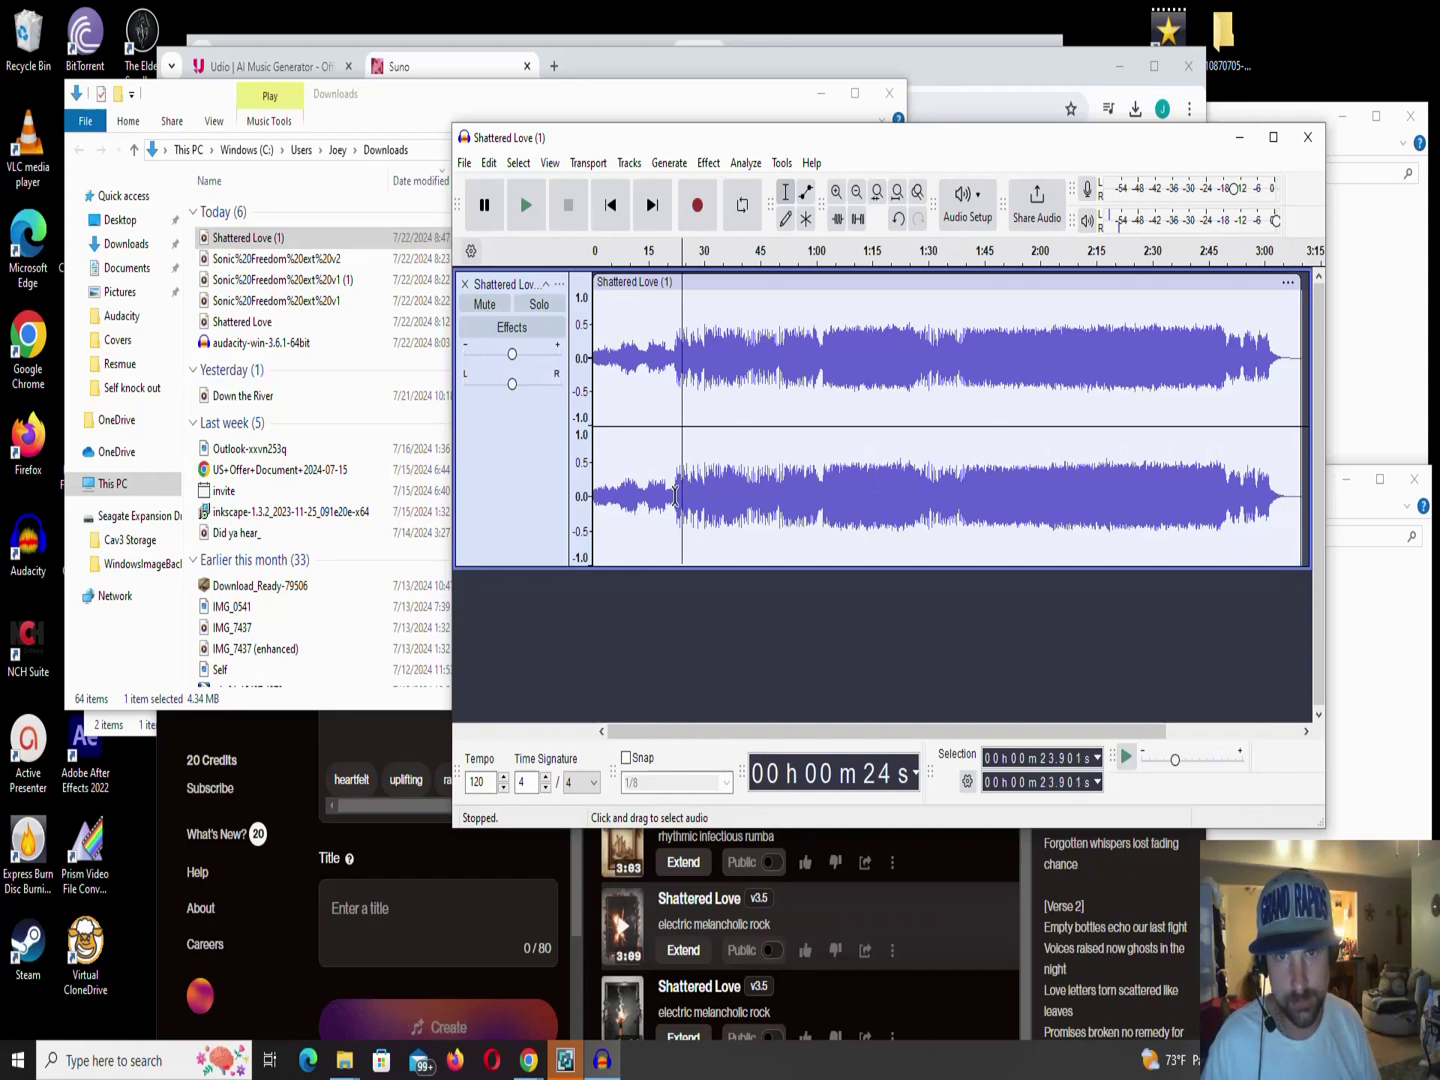
left_click(675, 498)
left_click_drag(675, 498, 594, 519)
key("space")
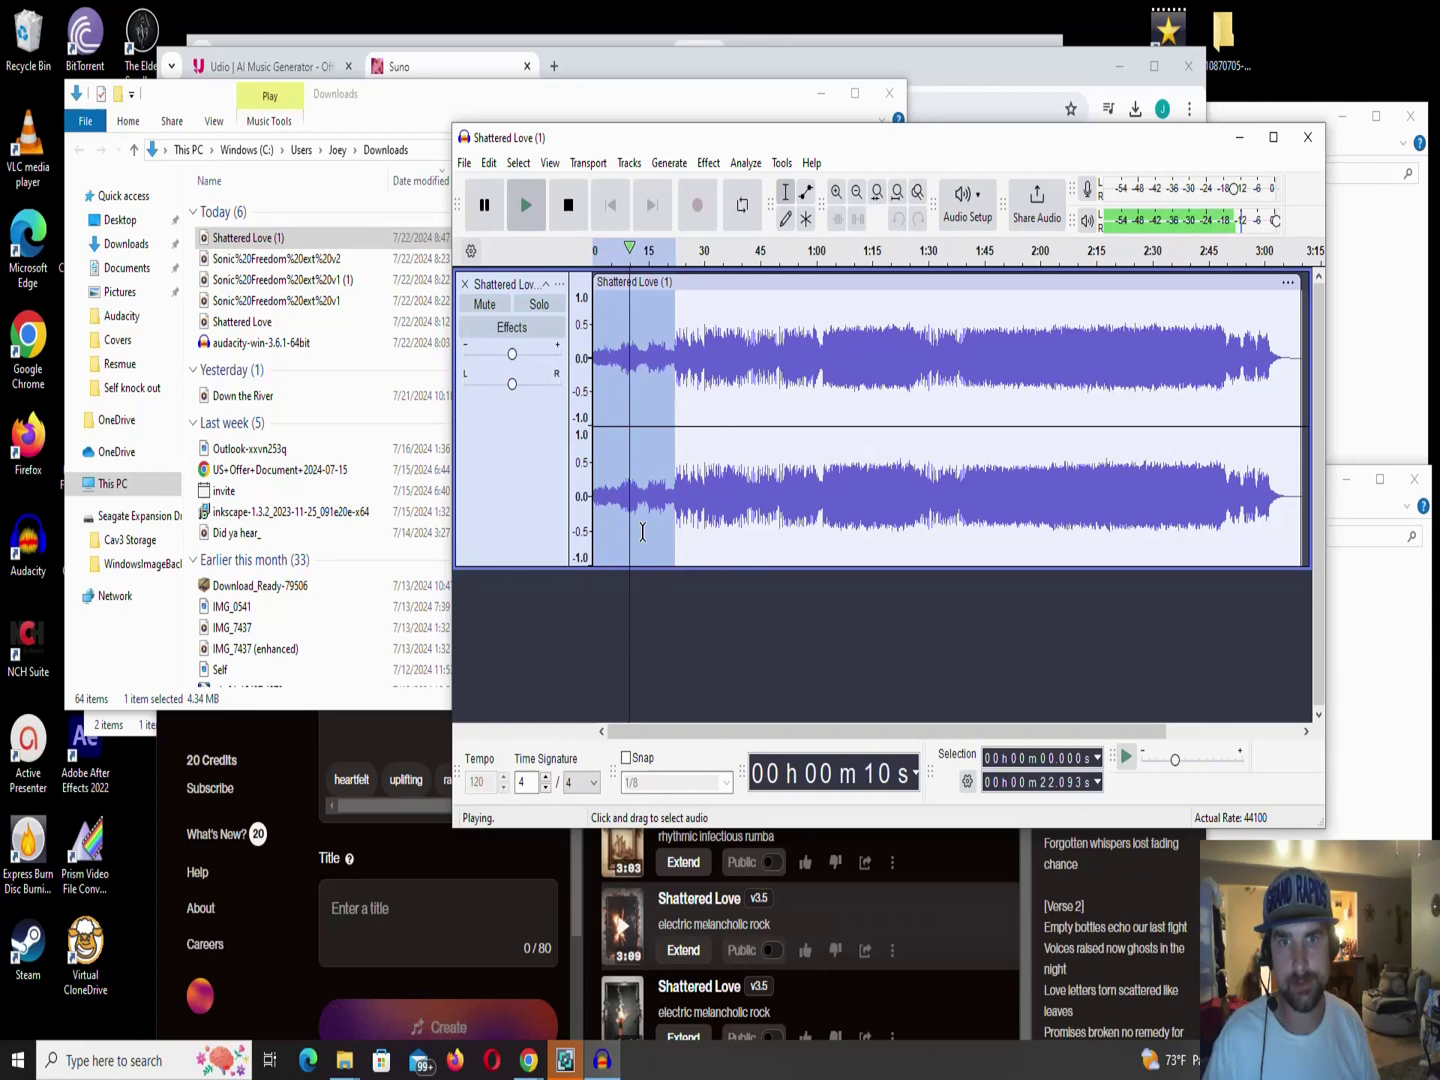
Amplify the selected 0–22 s intro by 5 dB instead of the suggested 11.37.
key("space")
left_click(707, 162)
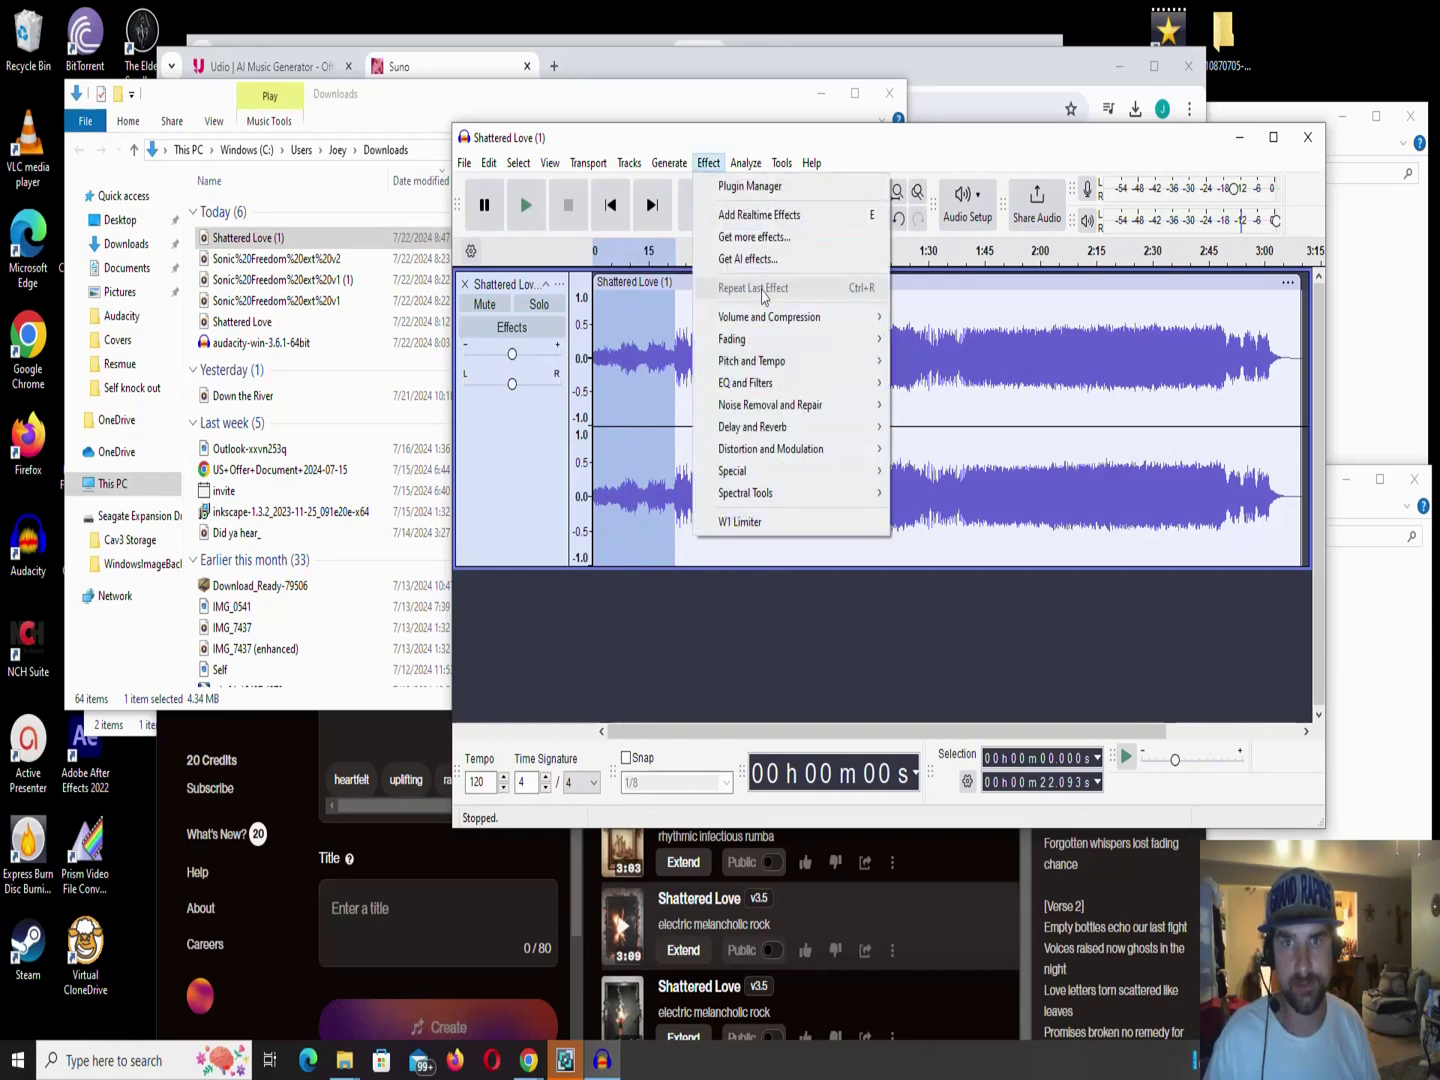
mouse_move(769, 325)
left_click(955, 316)
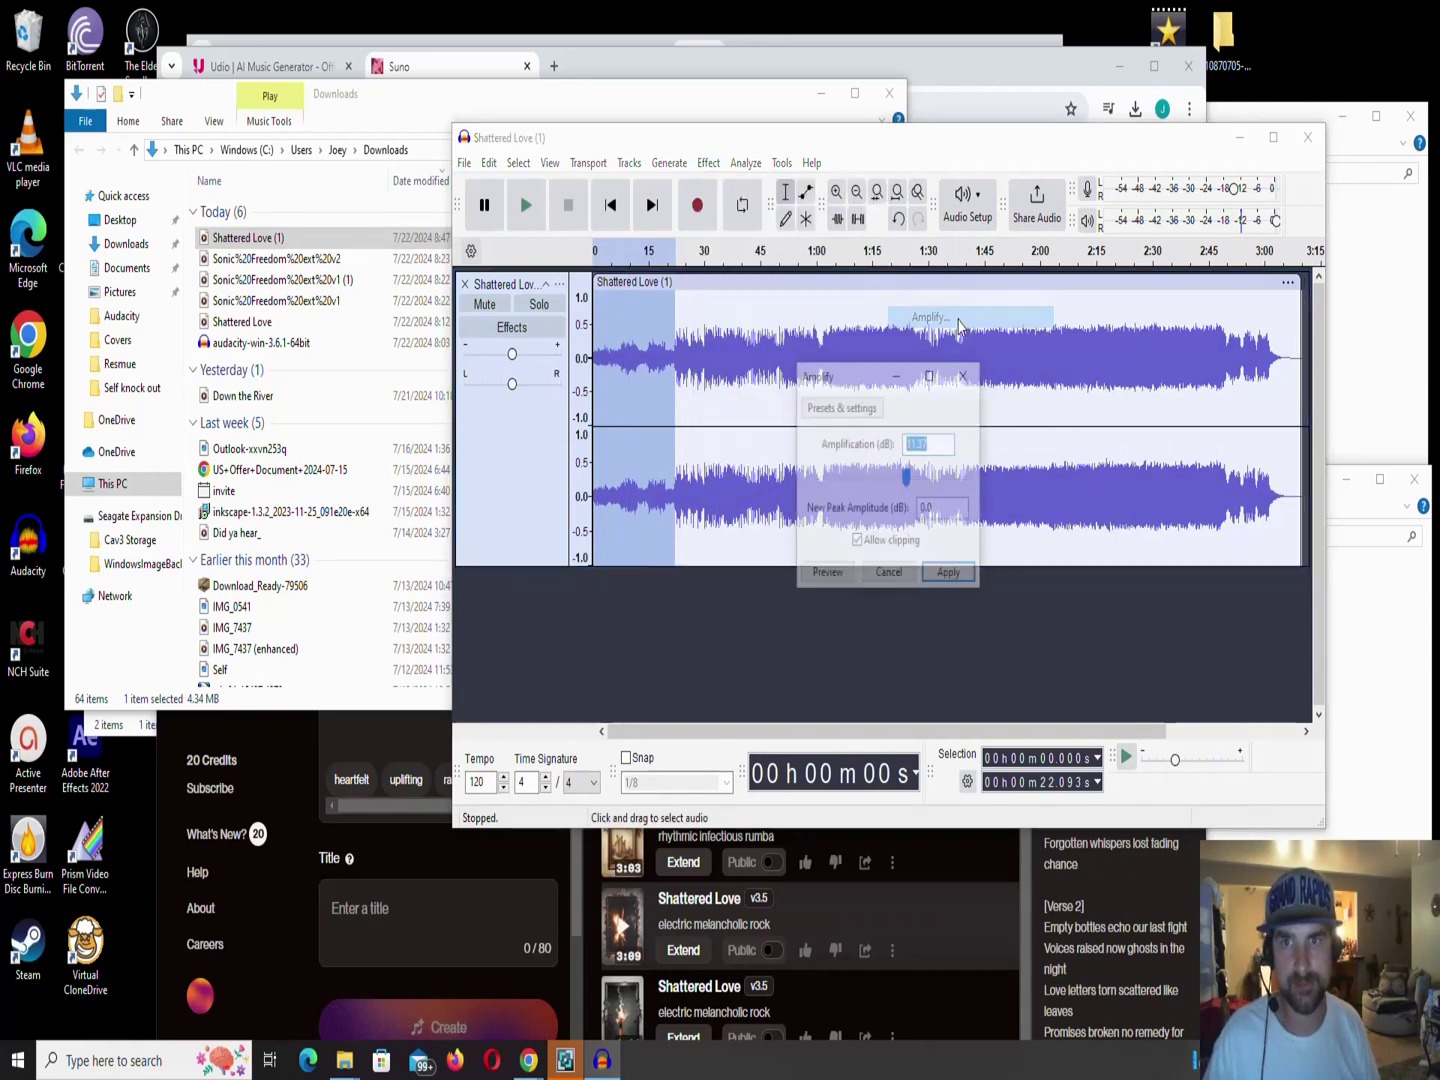
left_click(943, 448)
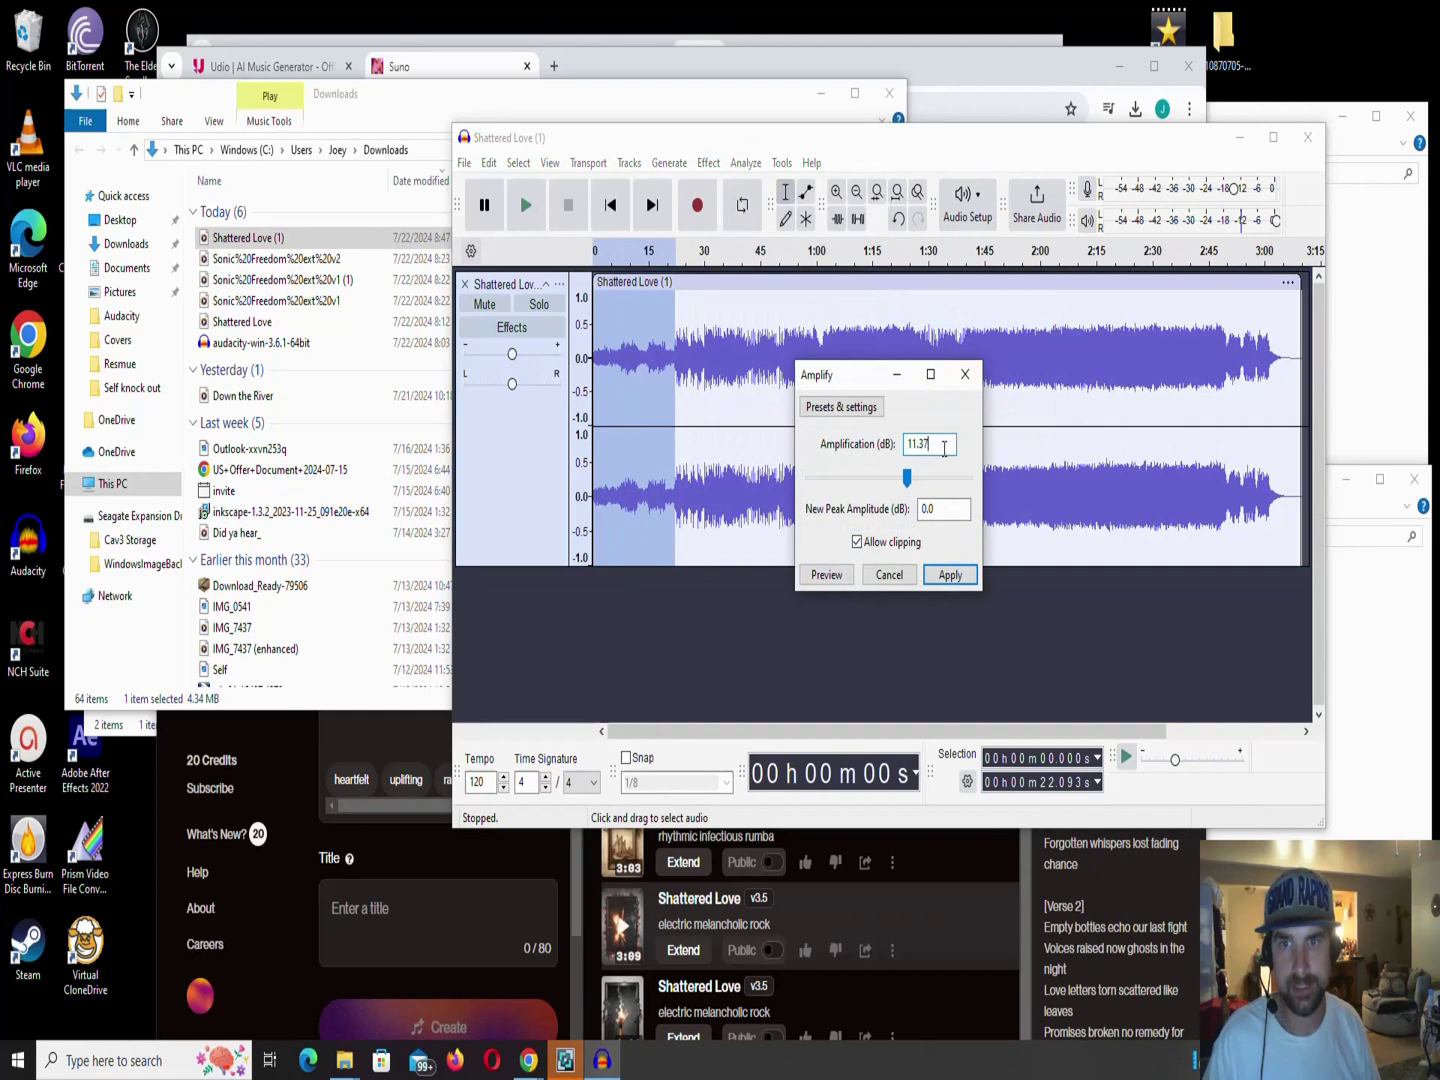
left_click_drag(930, 447, 900, 448)
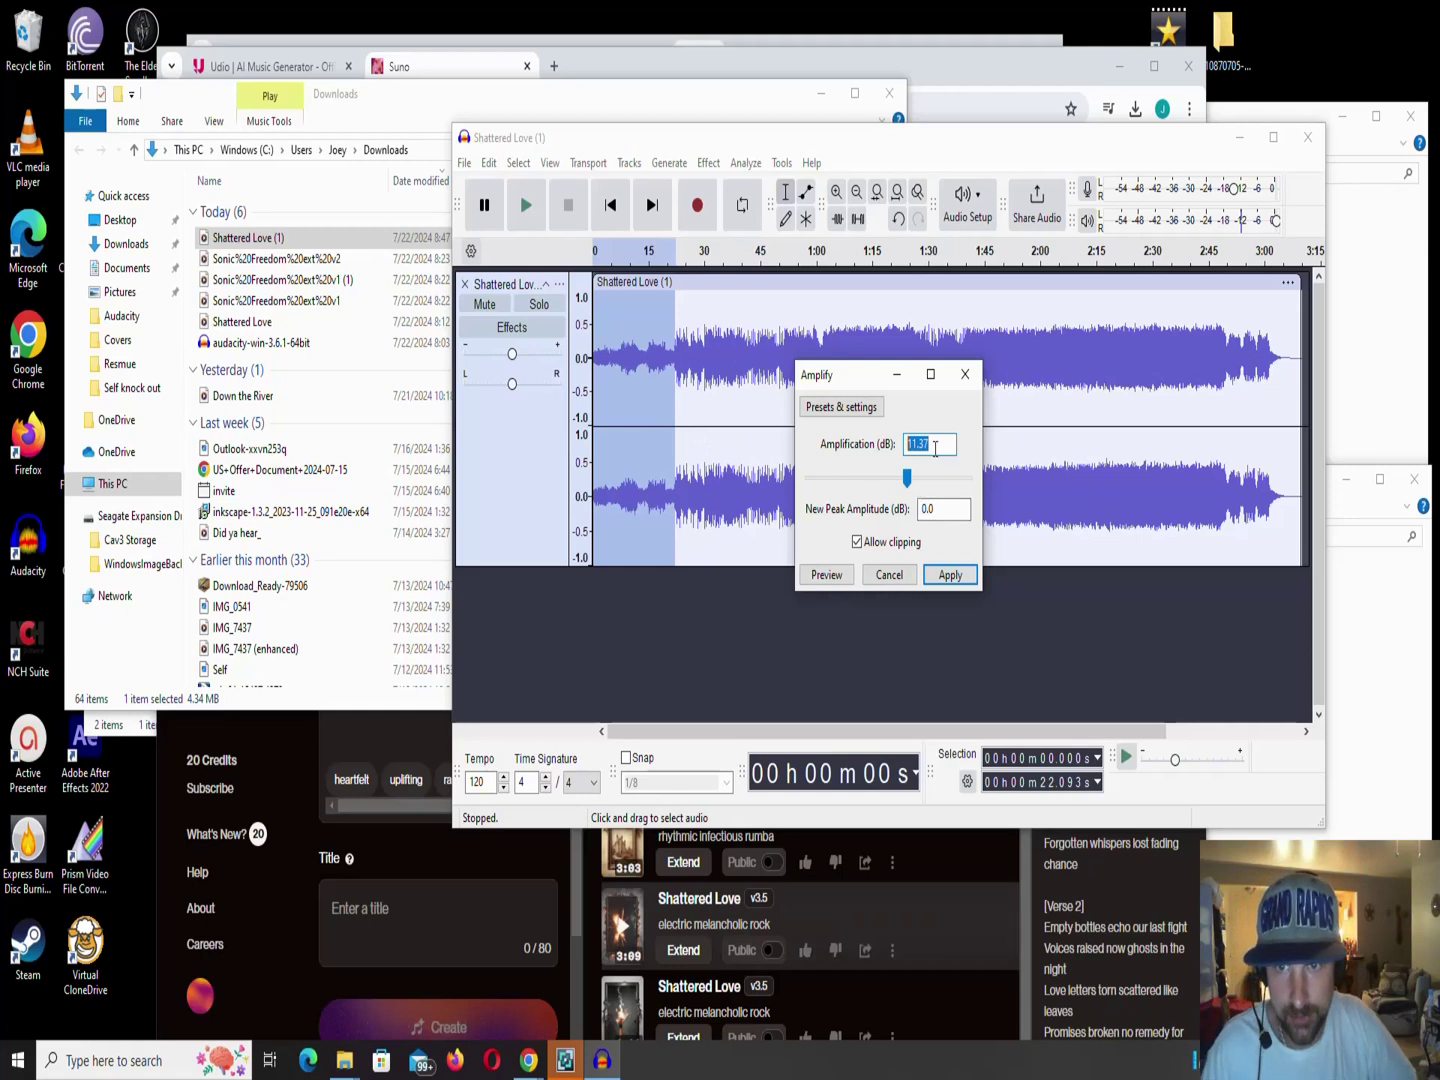
type("5")
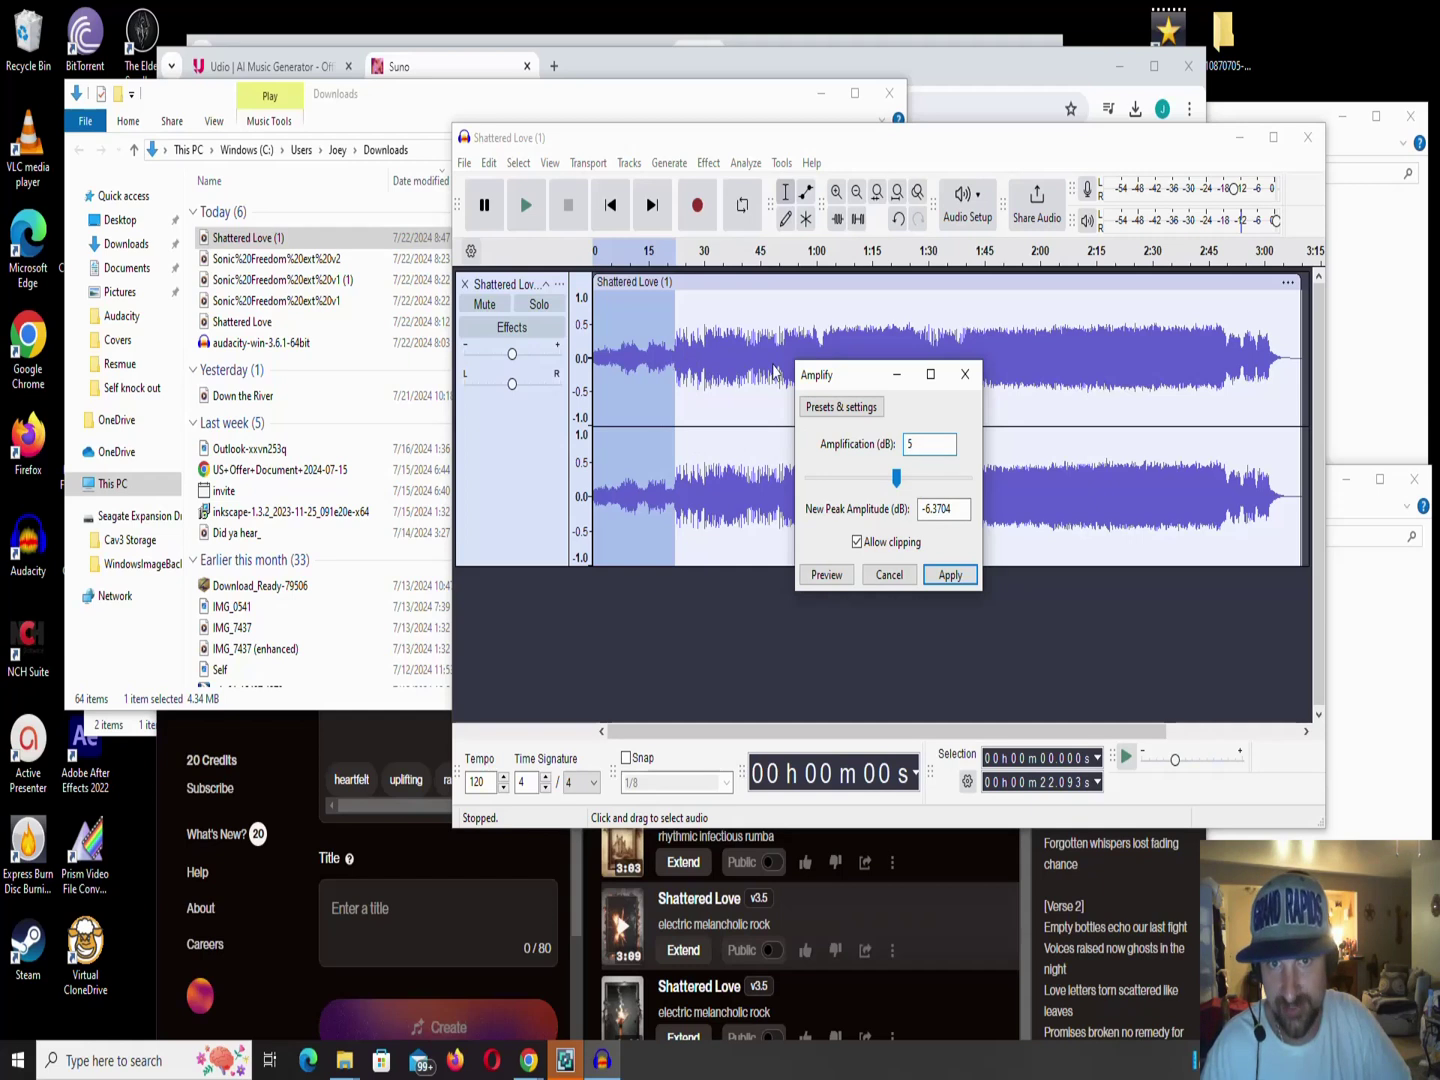
left_click(950, 576)
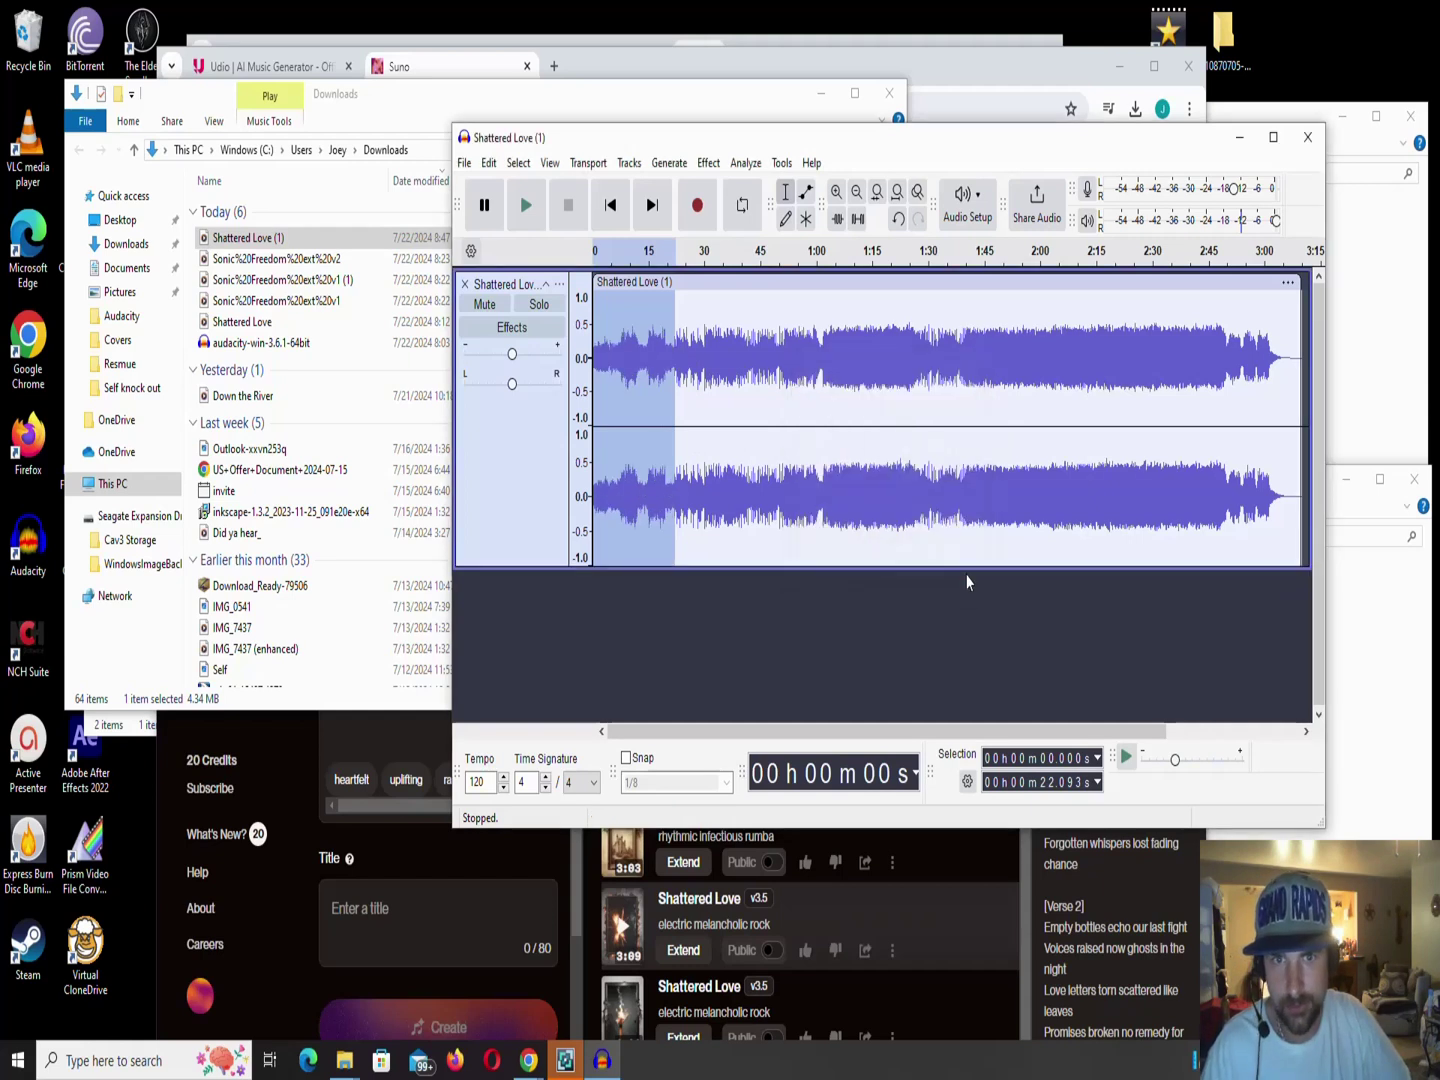
left_click(700, 373)
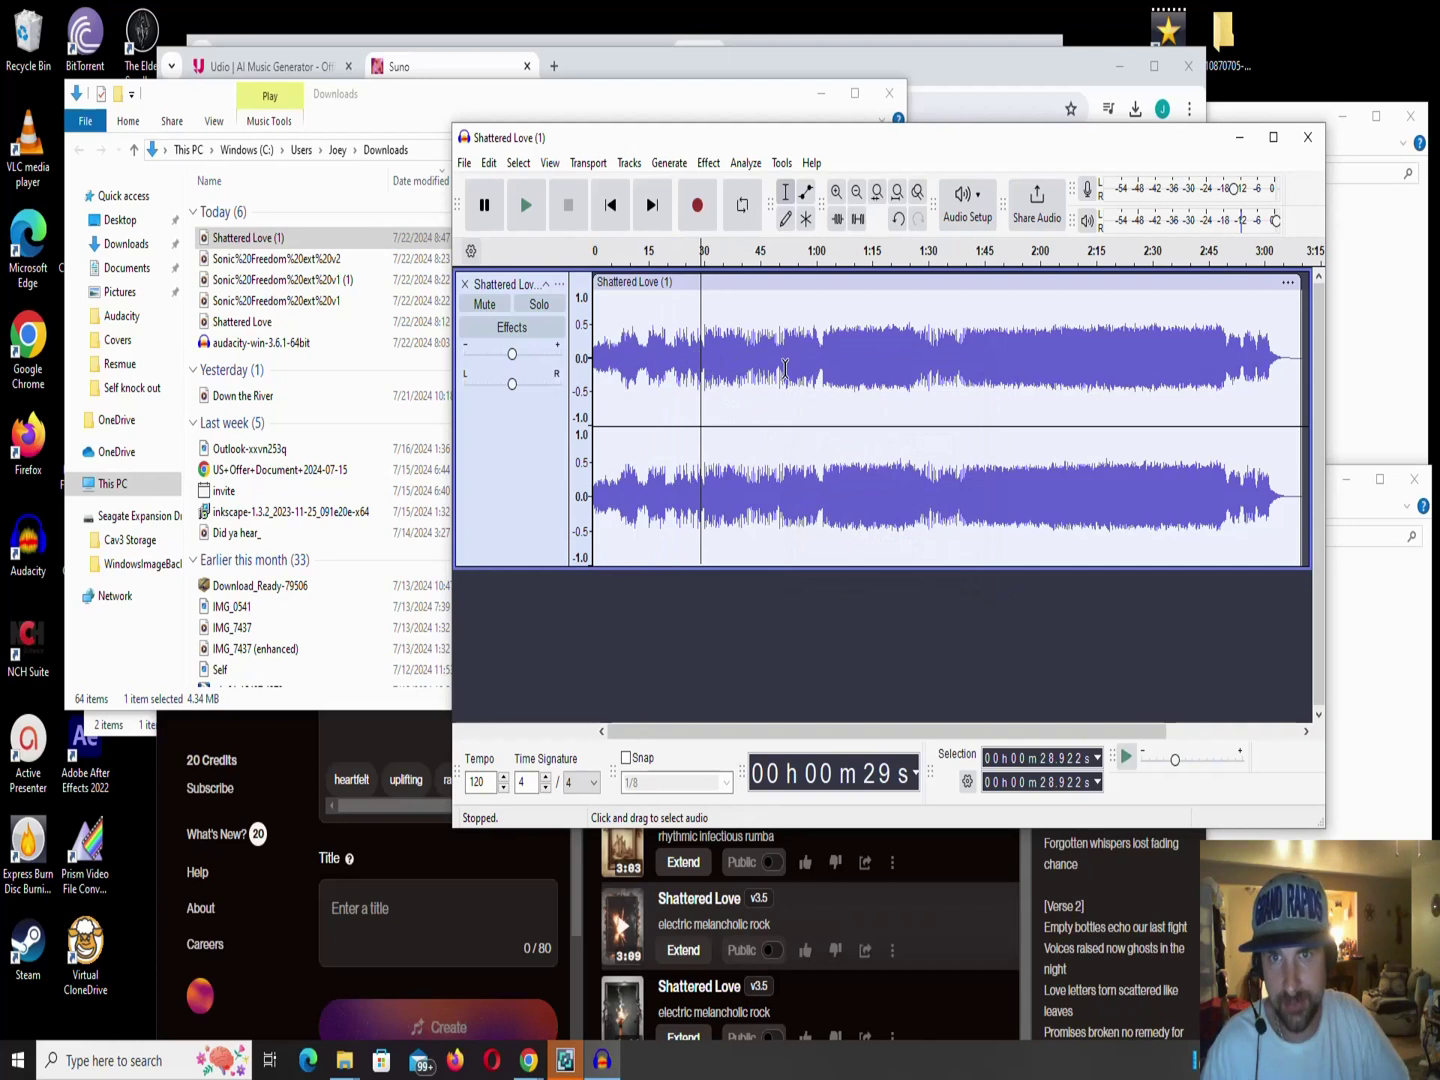
Select the whole Shattered Love track and apply Amplify to it.
left_click_drag(1300, 362, 555, 393)
left_click(710, 163)
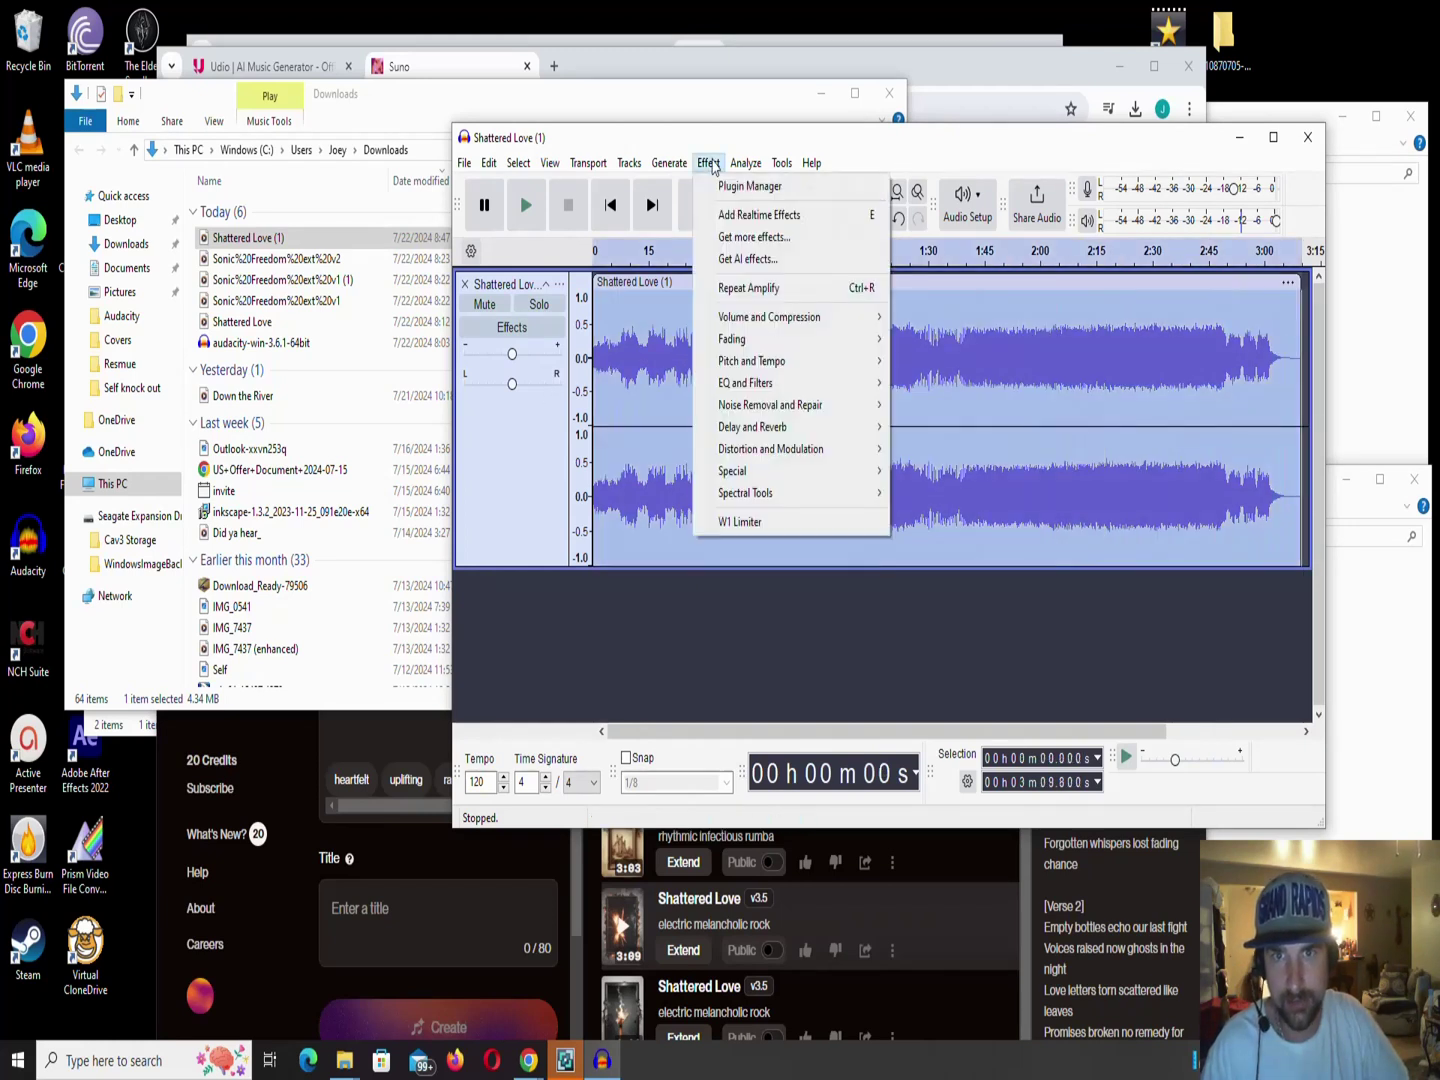
mouse_move(772, 319)
left_click(990, 322)
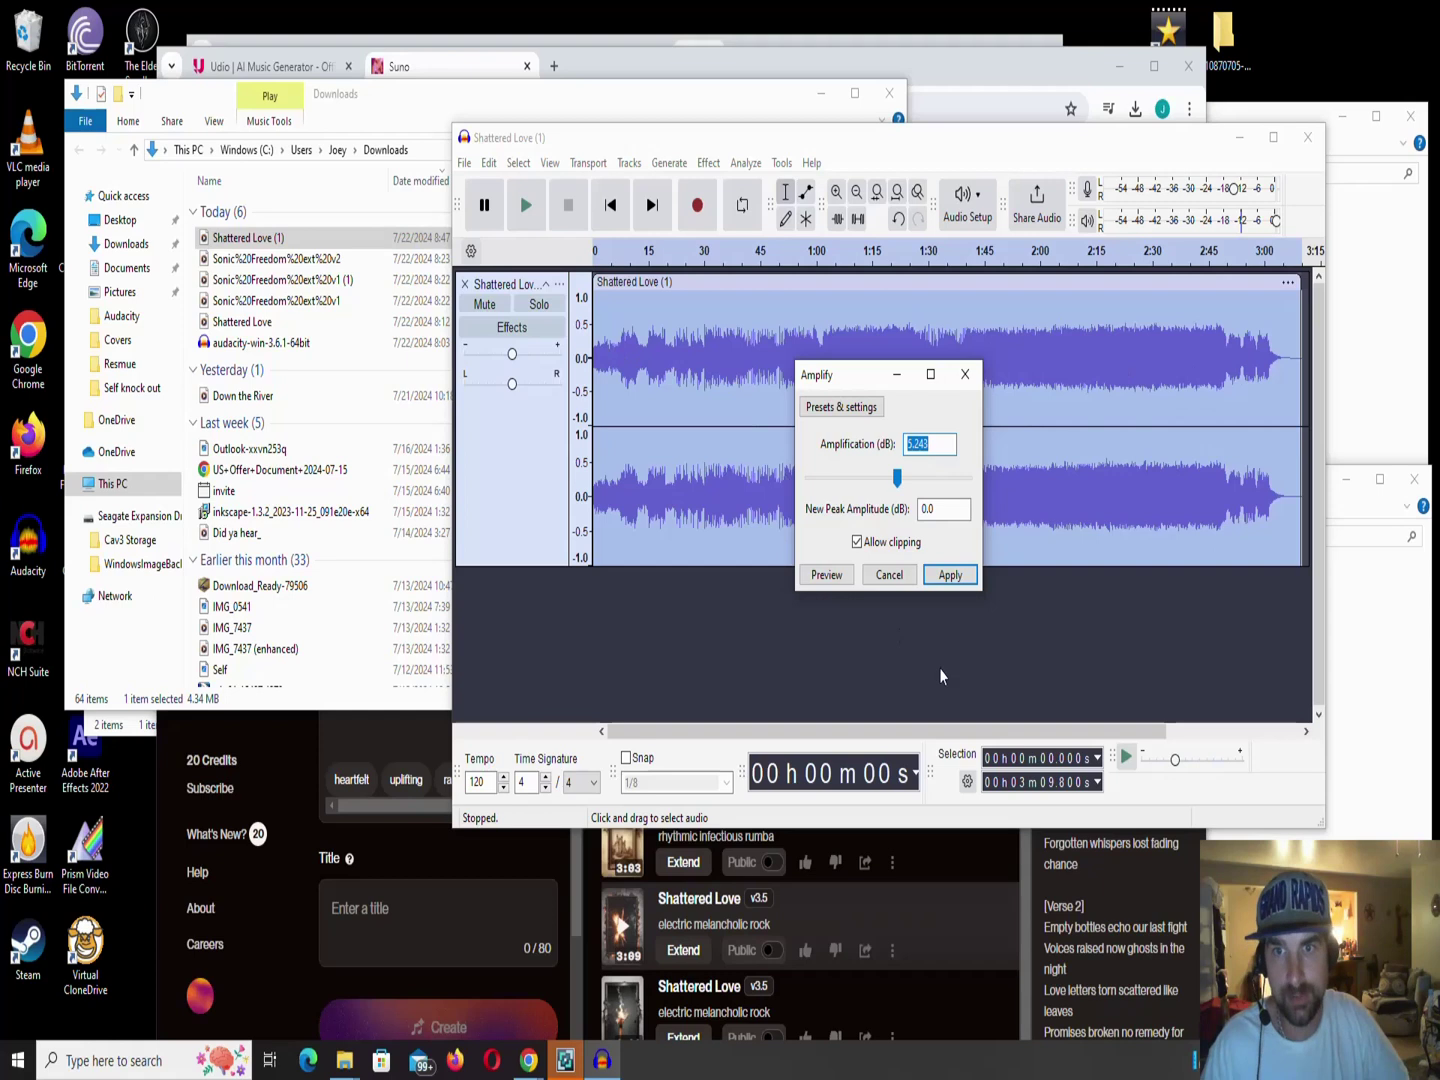
left_click(949, 577)
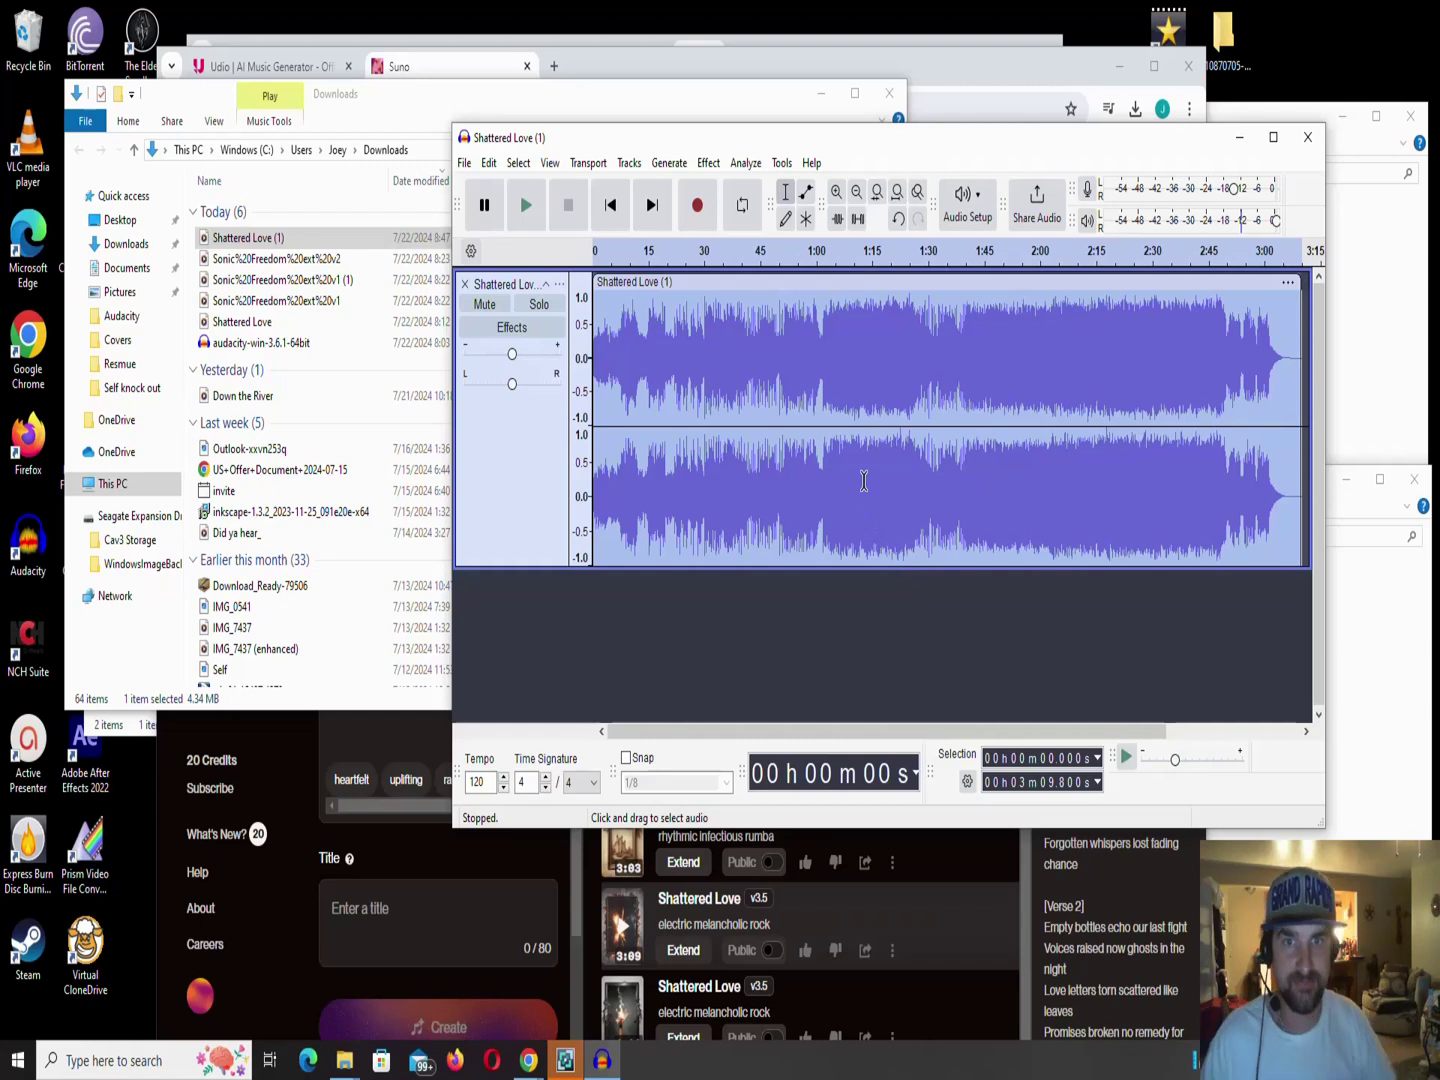
Play back from near the track start to hear the louder result, then stop.
left_click(779, 480)
left_click(600, 483)
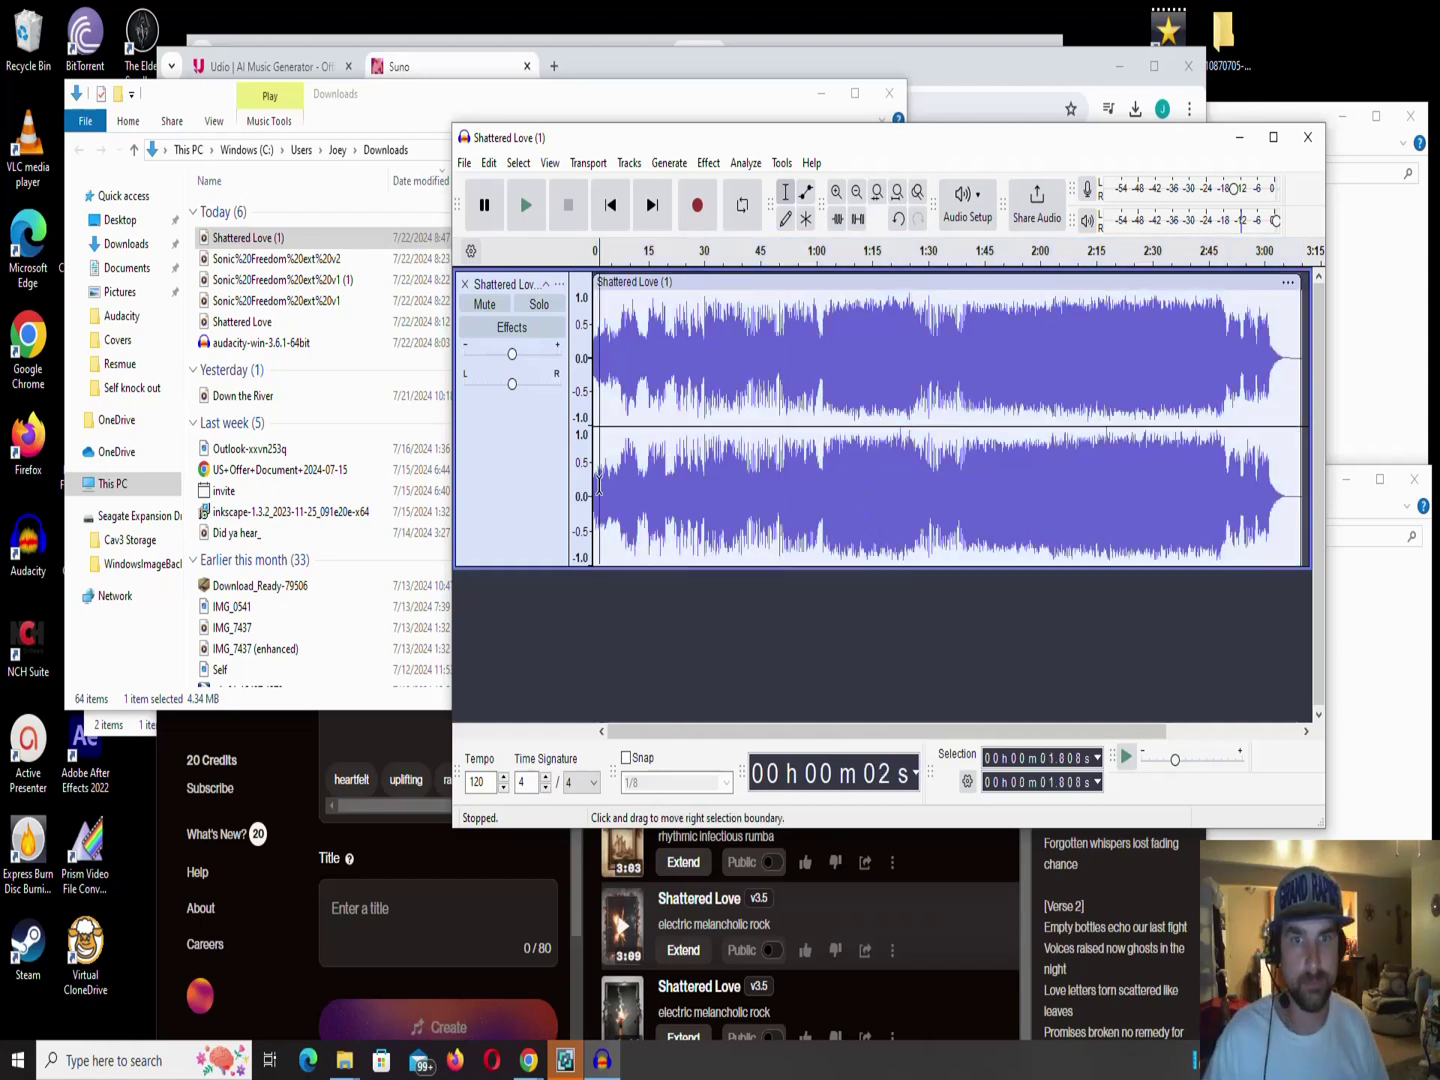
key("space")
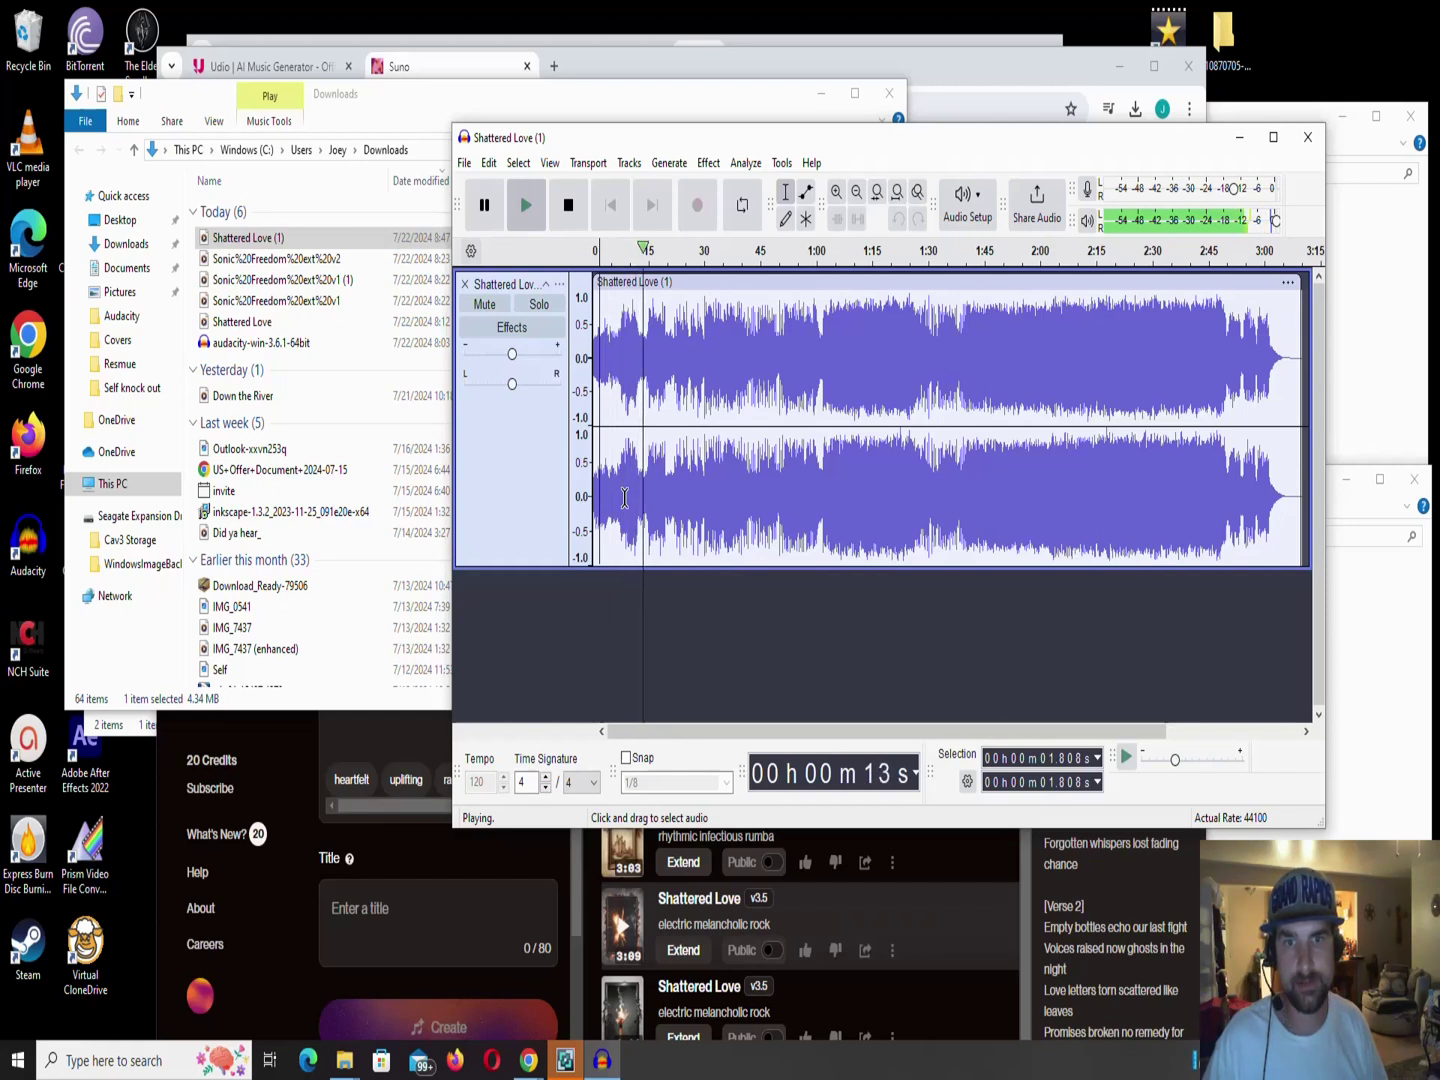
key("space")
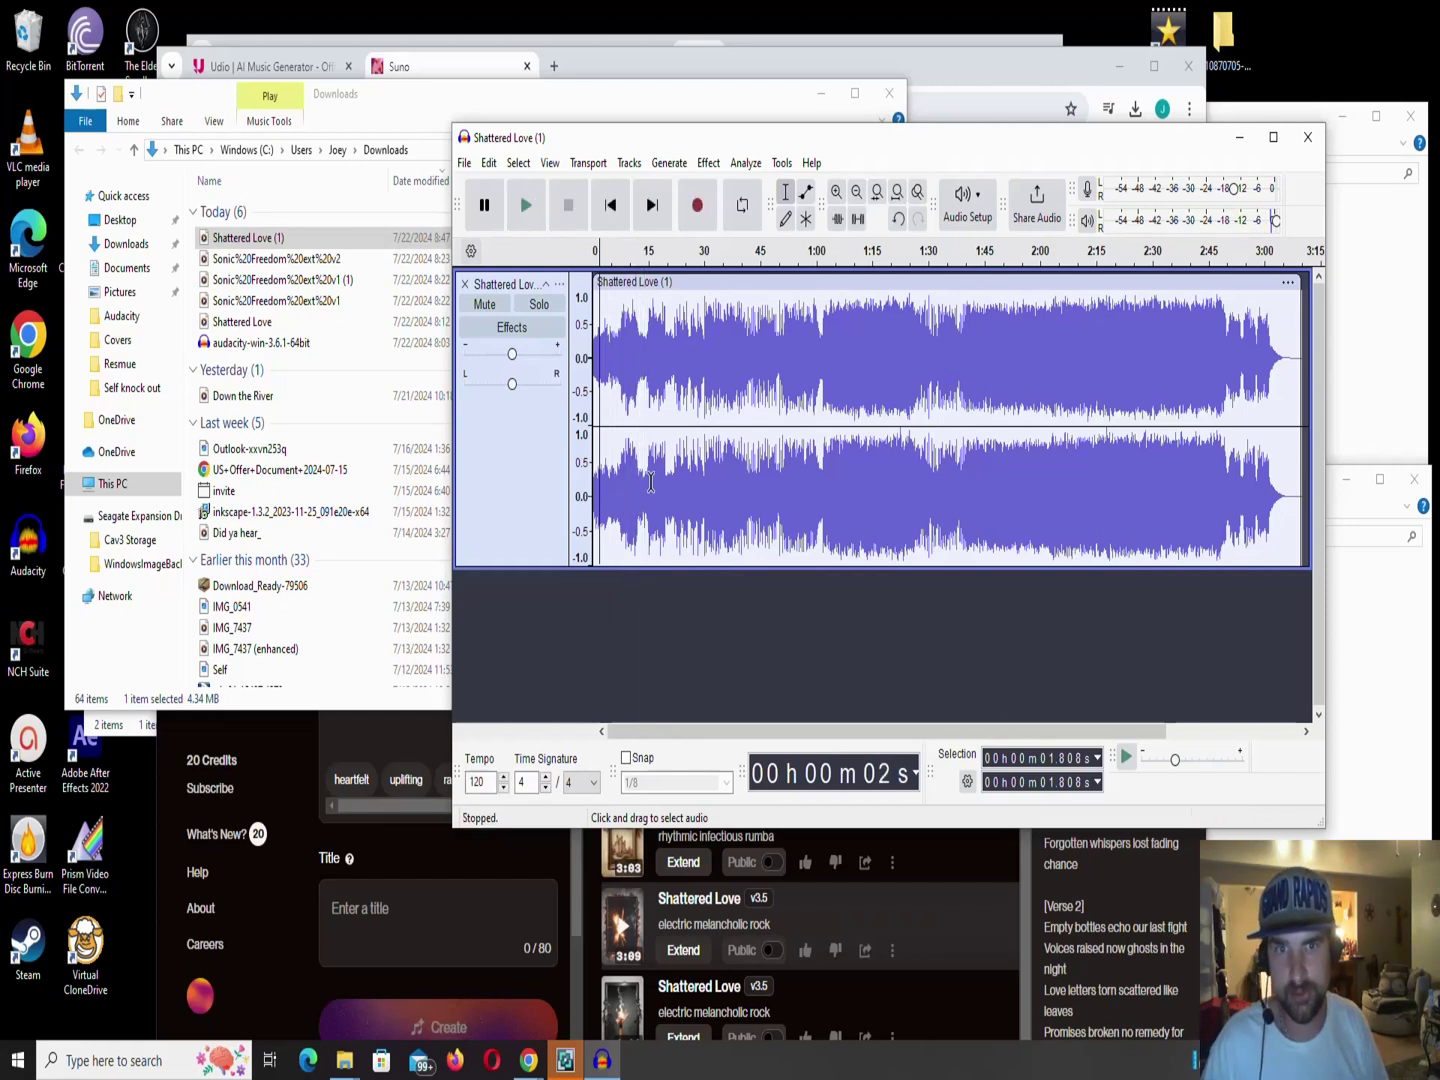
Apply Amplify at -15 dB to the entire Shattered Love (1) clip.
left_click(650, 283)
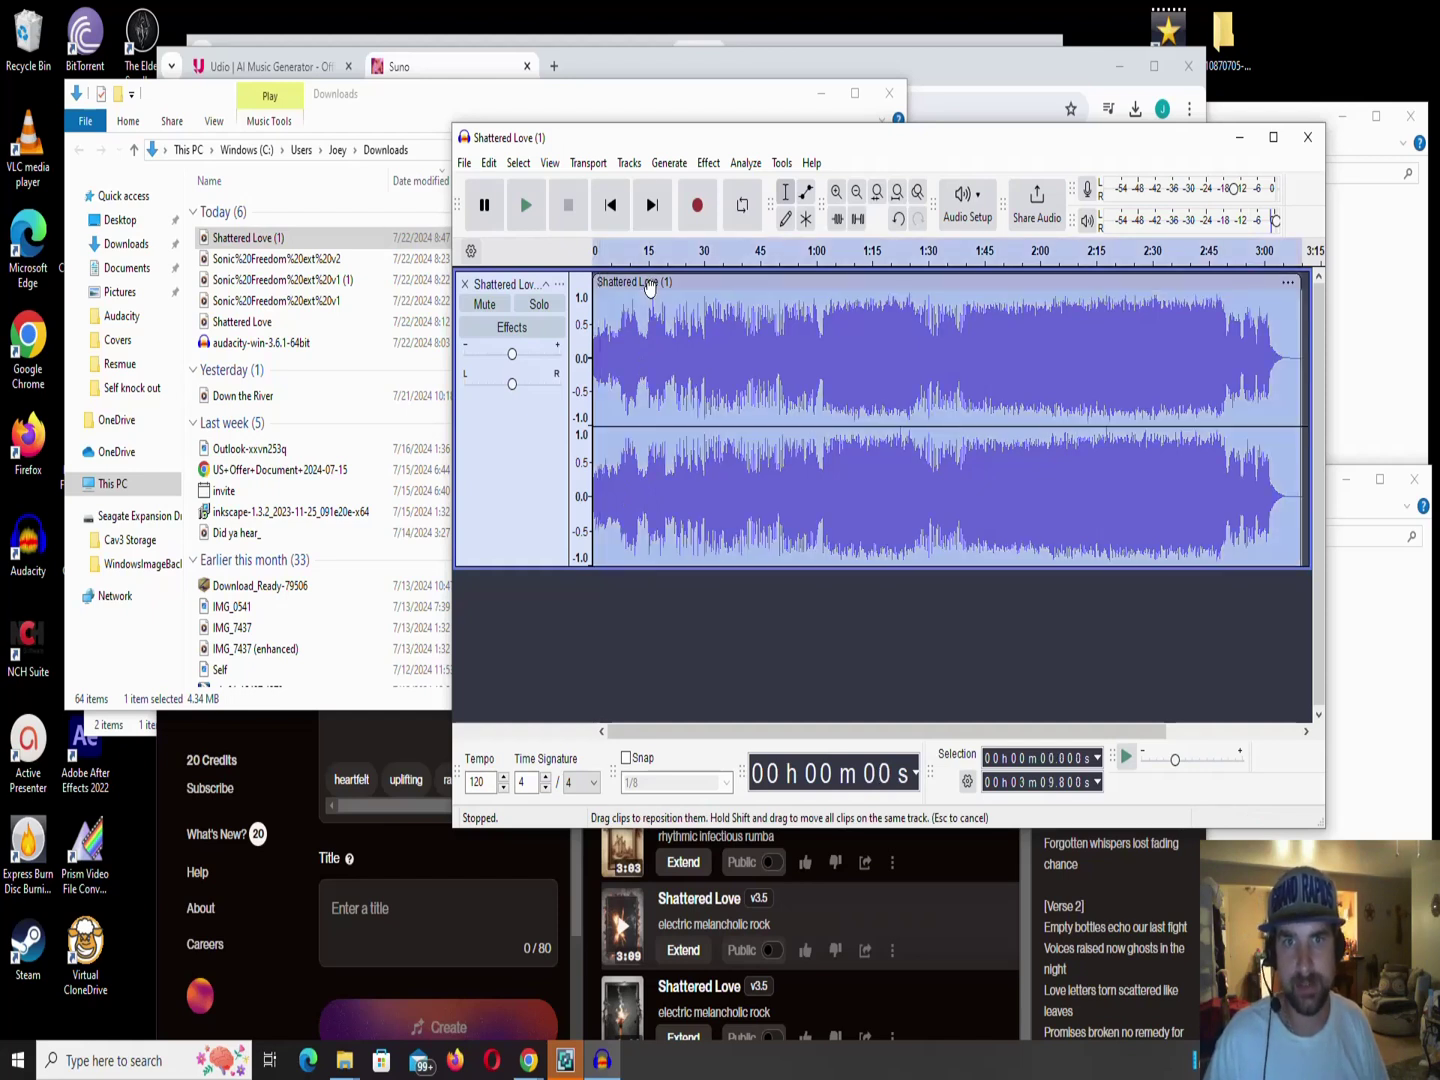
left_click(710, 163)
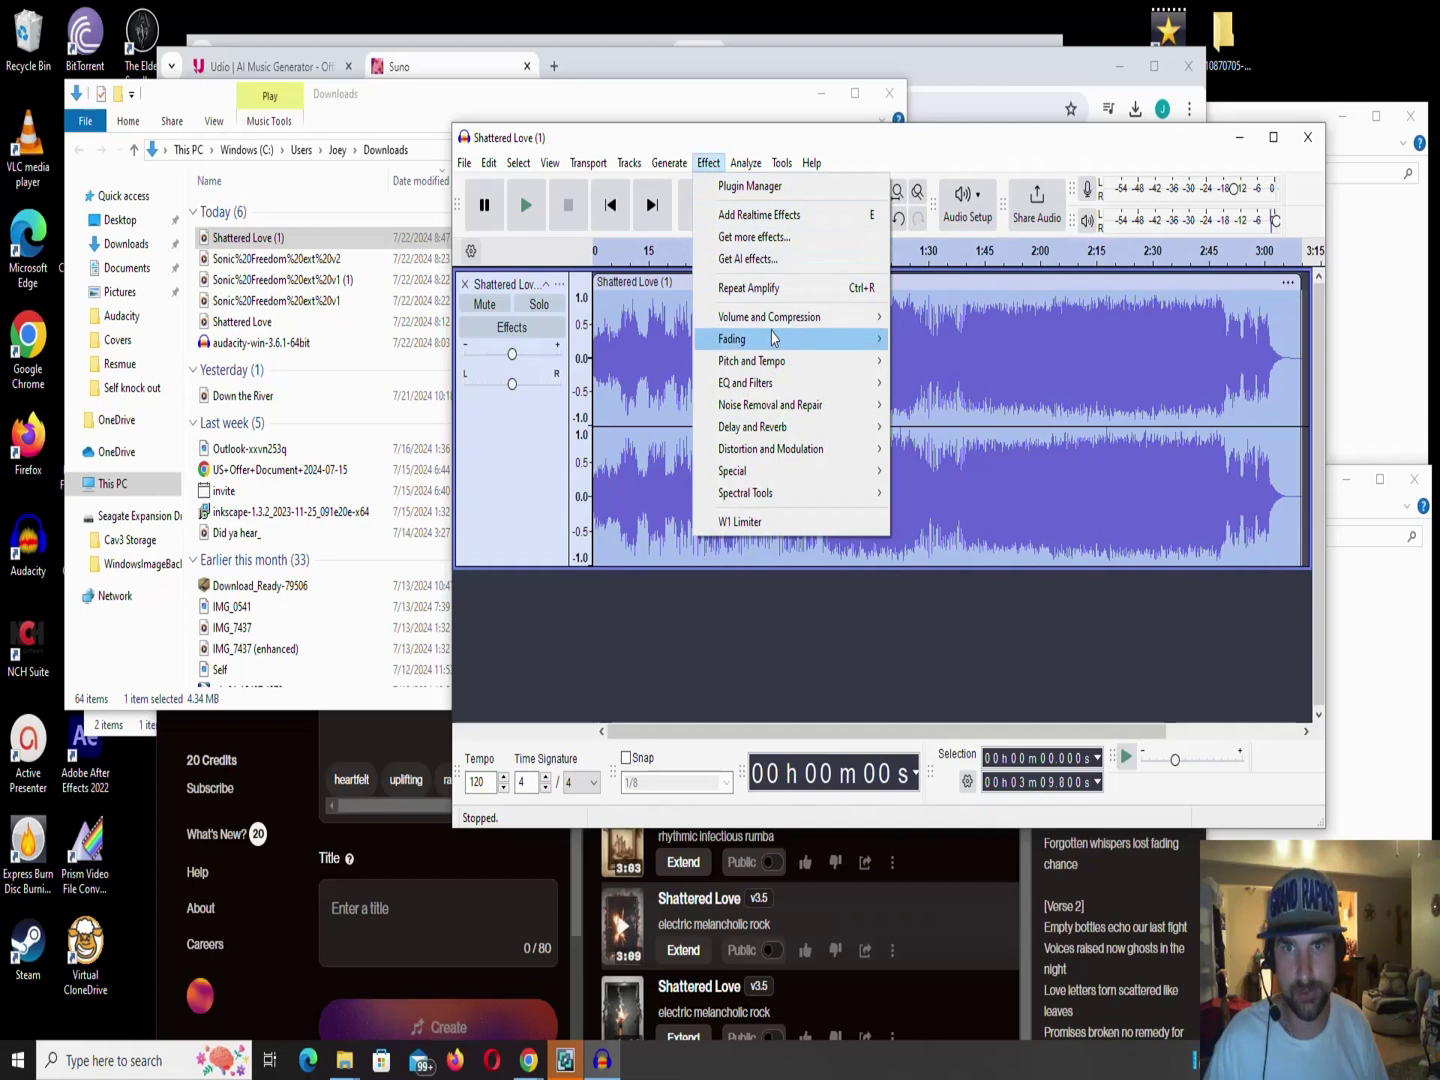
mouse_move(769, 333)
left_click(931, 317)
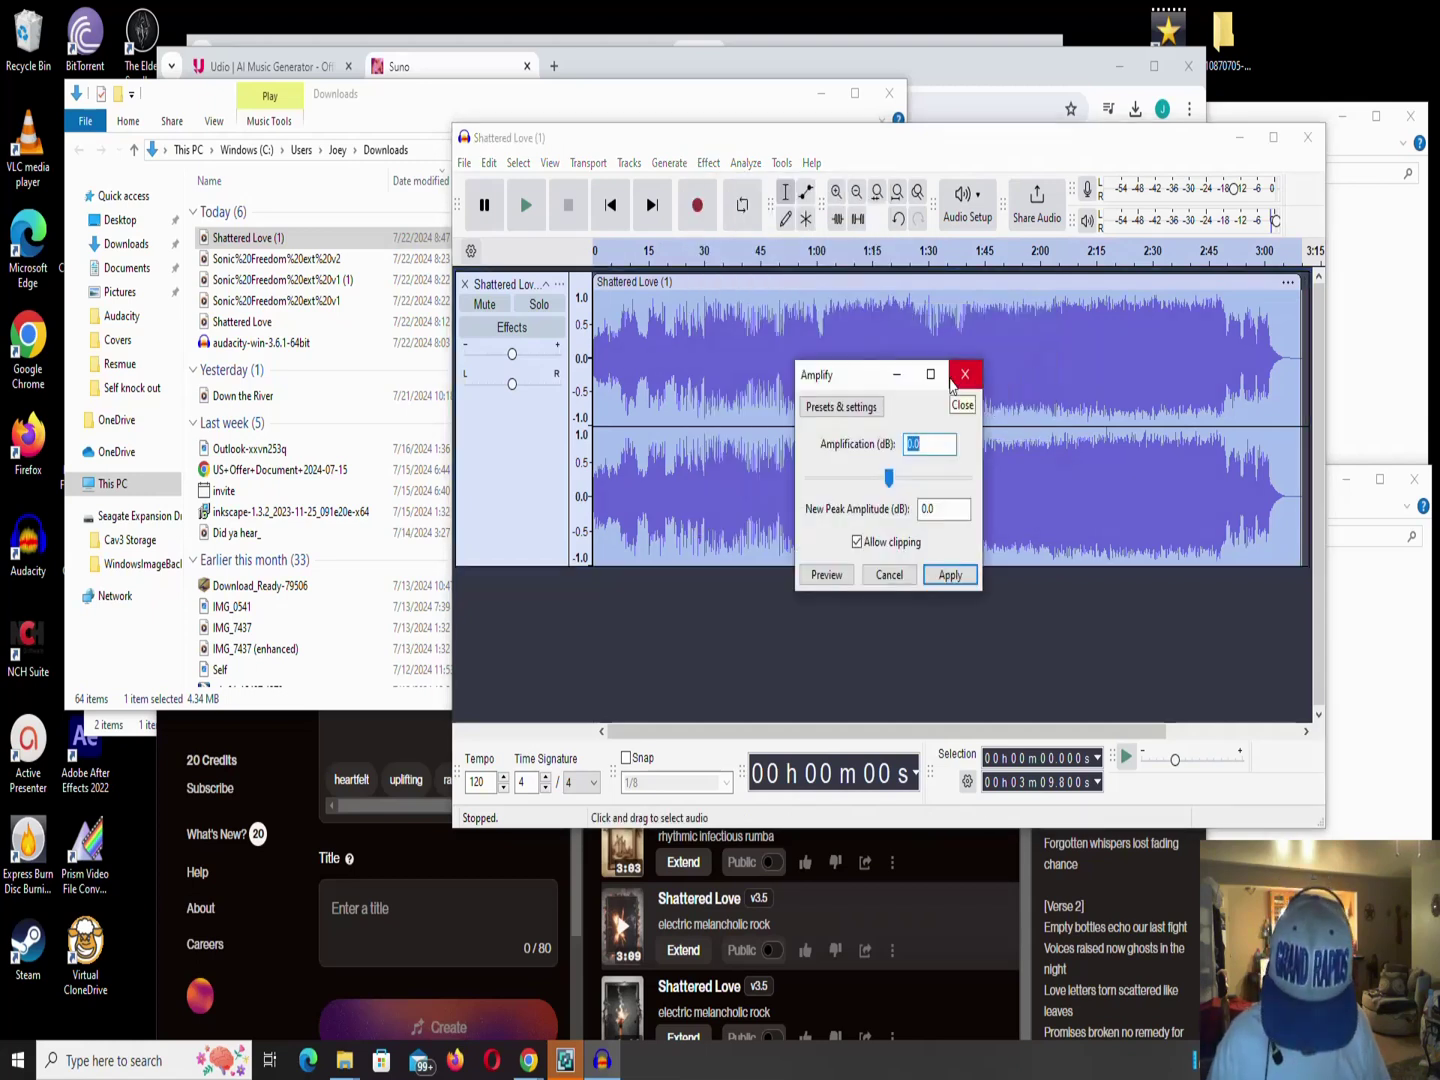
type("-15")
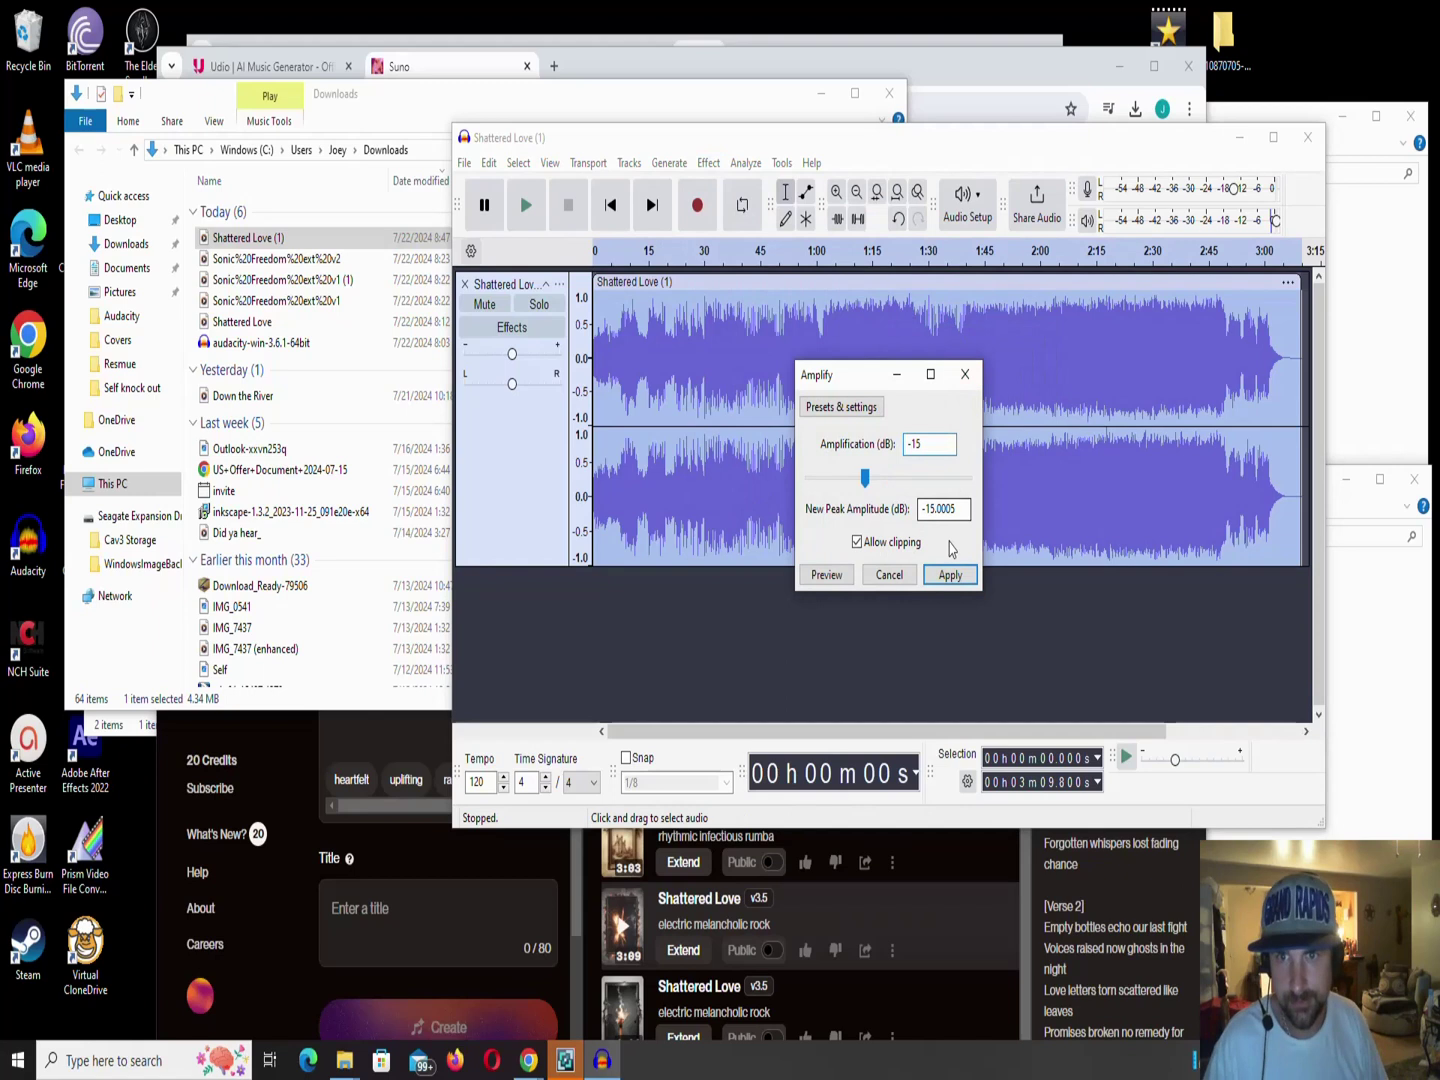
left_click(949, 575)
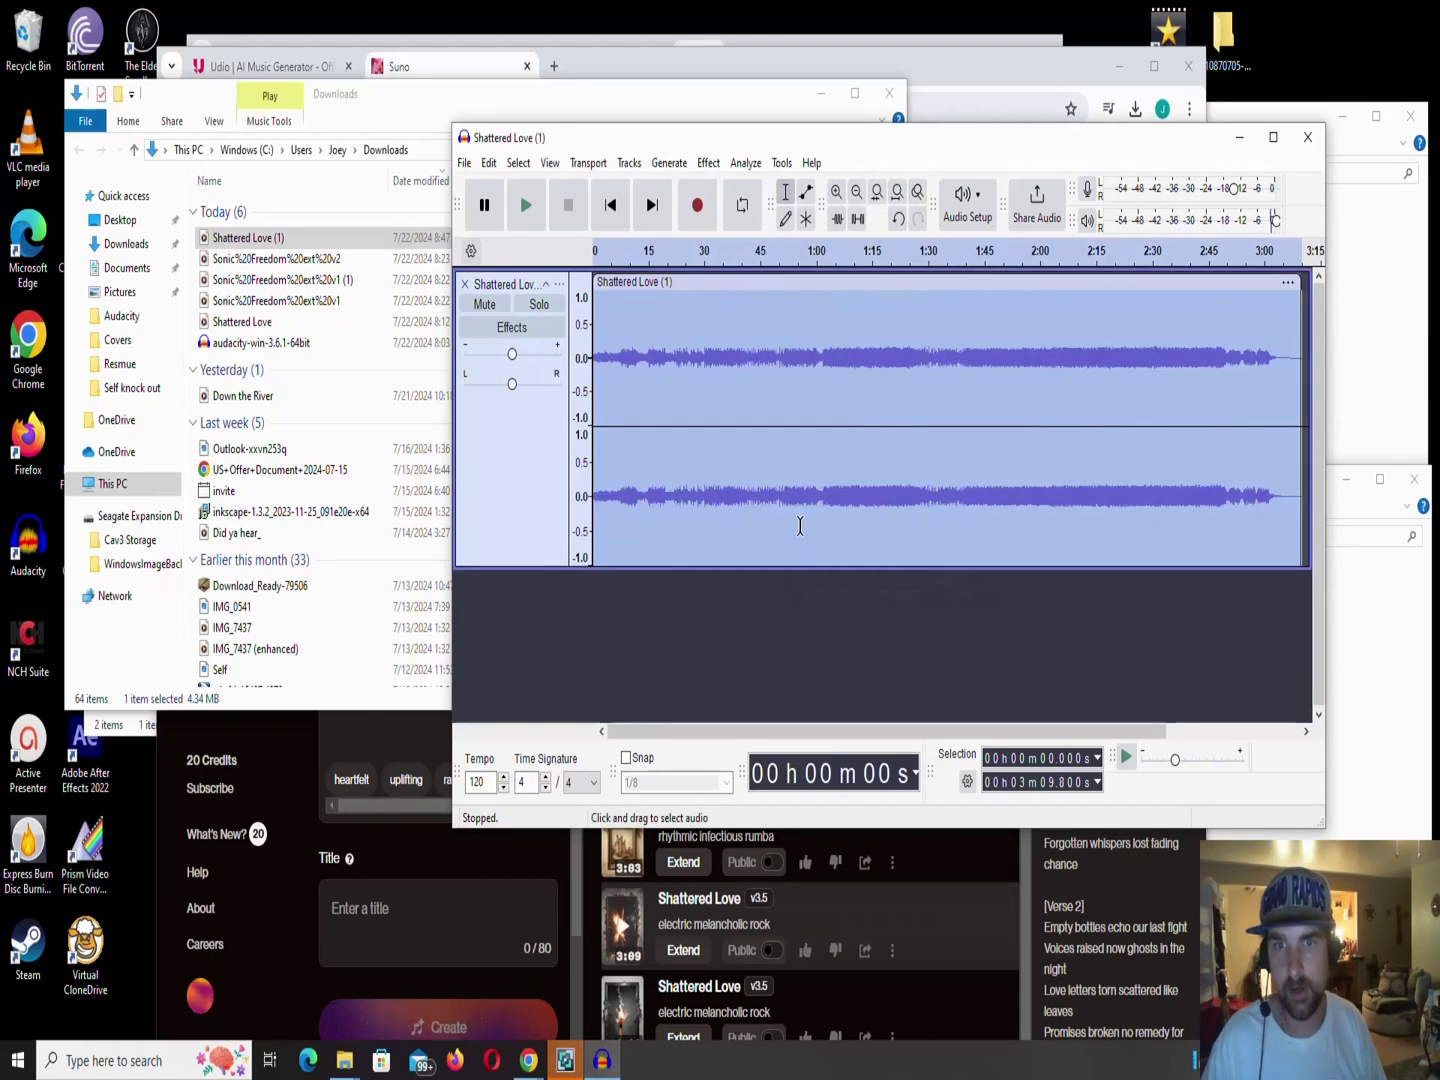
left_click(708, 164)
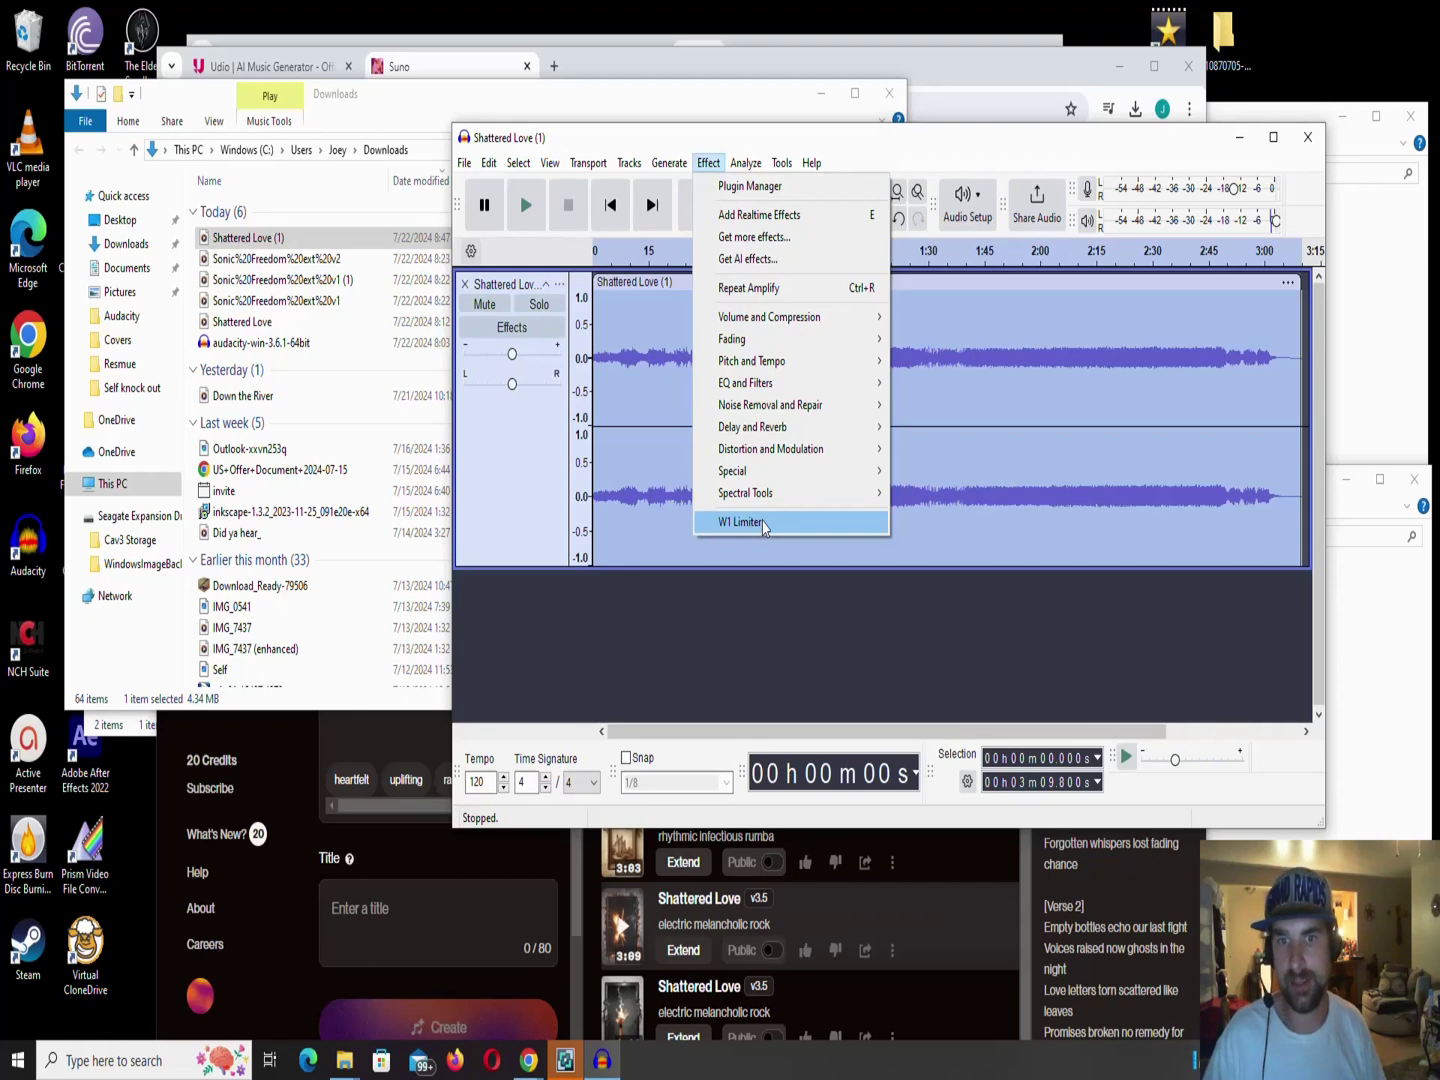
Apply the W1 Limiter with a threshold near -20 dB, then undo it.
left_click(763, 523)
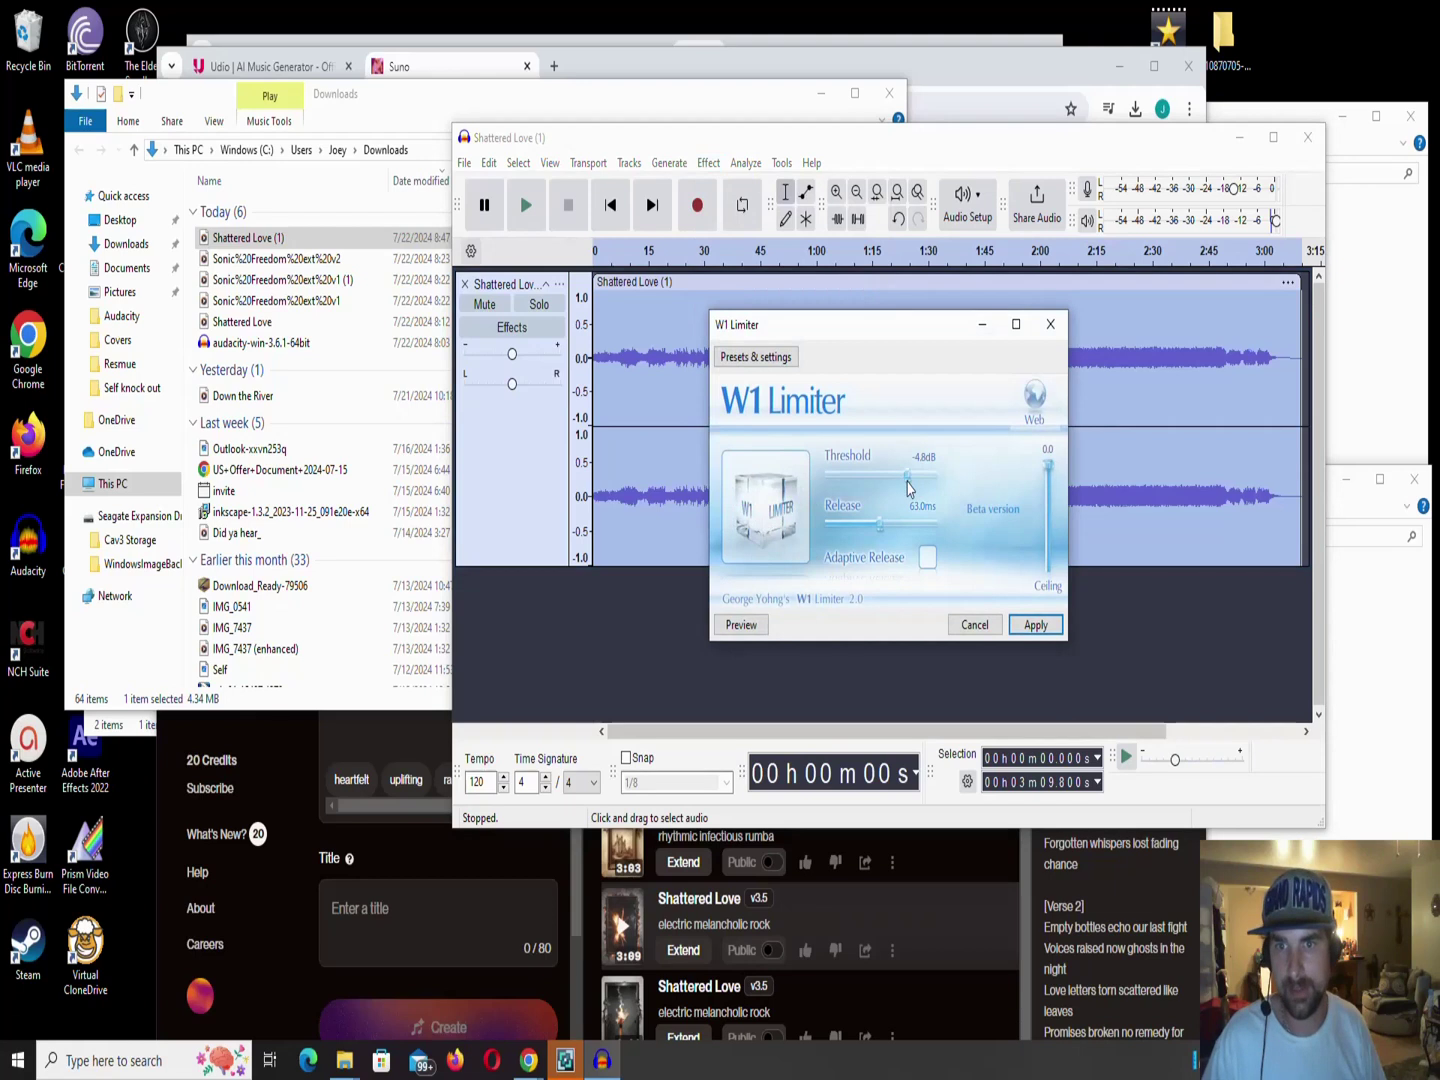
mouse_move(908, 487)
left_mouse_down()
mouse_move(925, 485)
mouse_move(904, 484)
left_mouse_up()
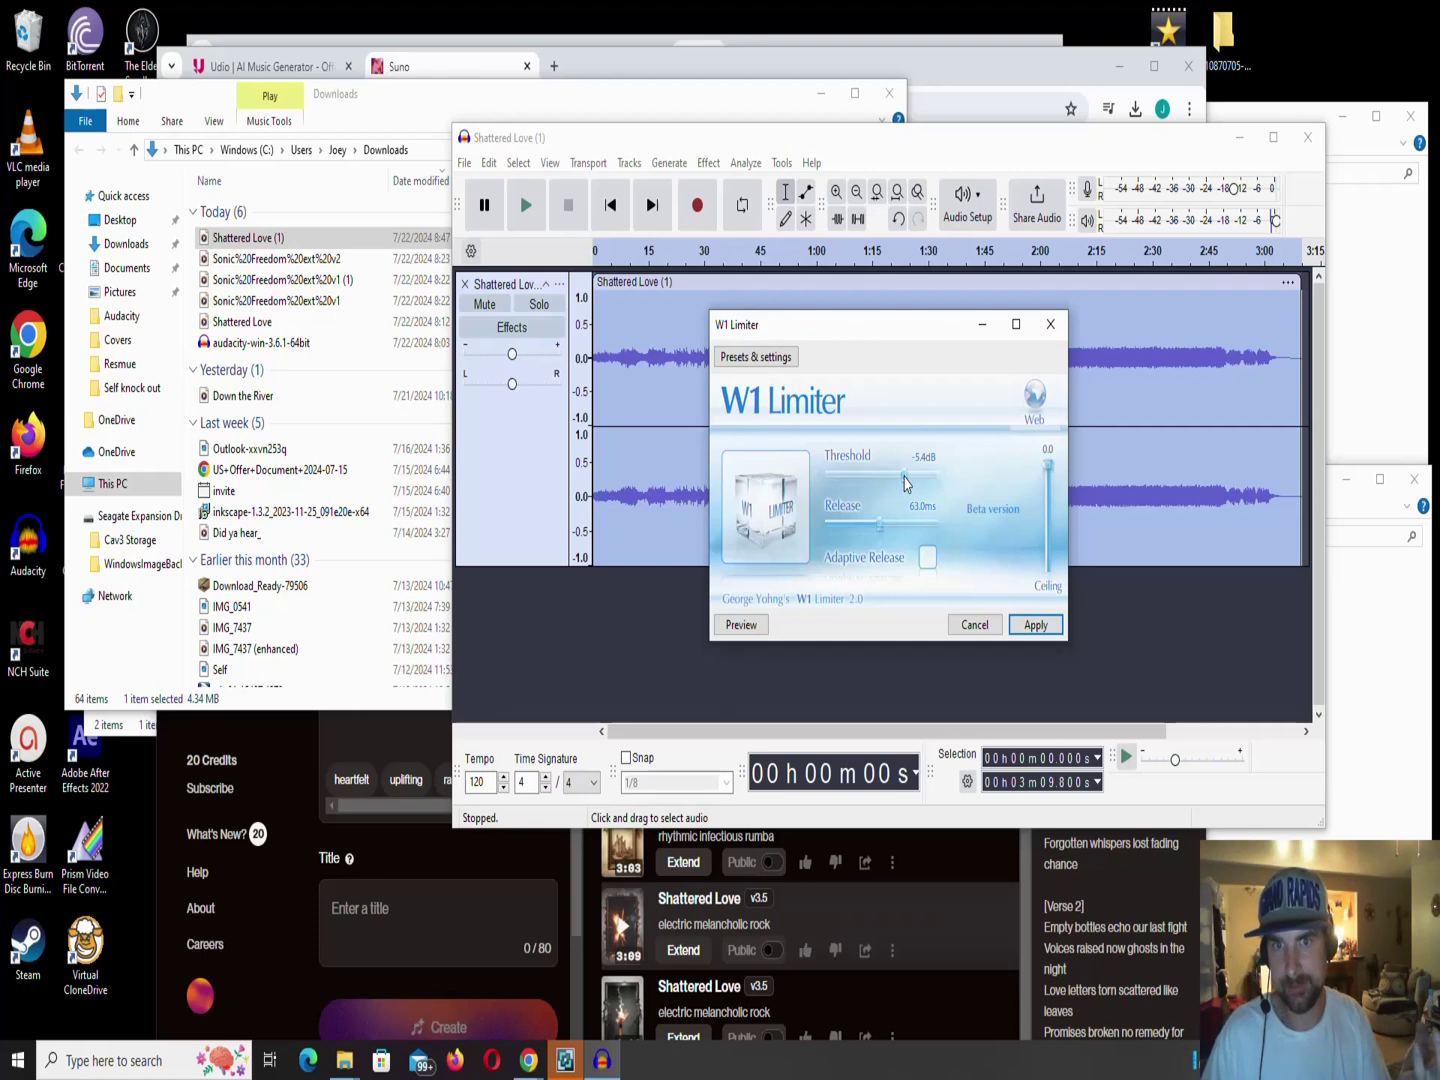
left_click_drag(905, 483, 861, 485)
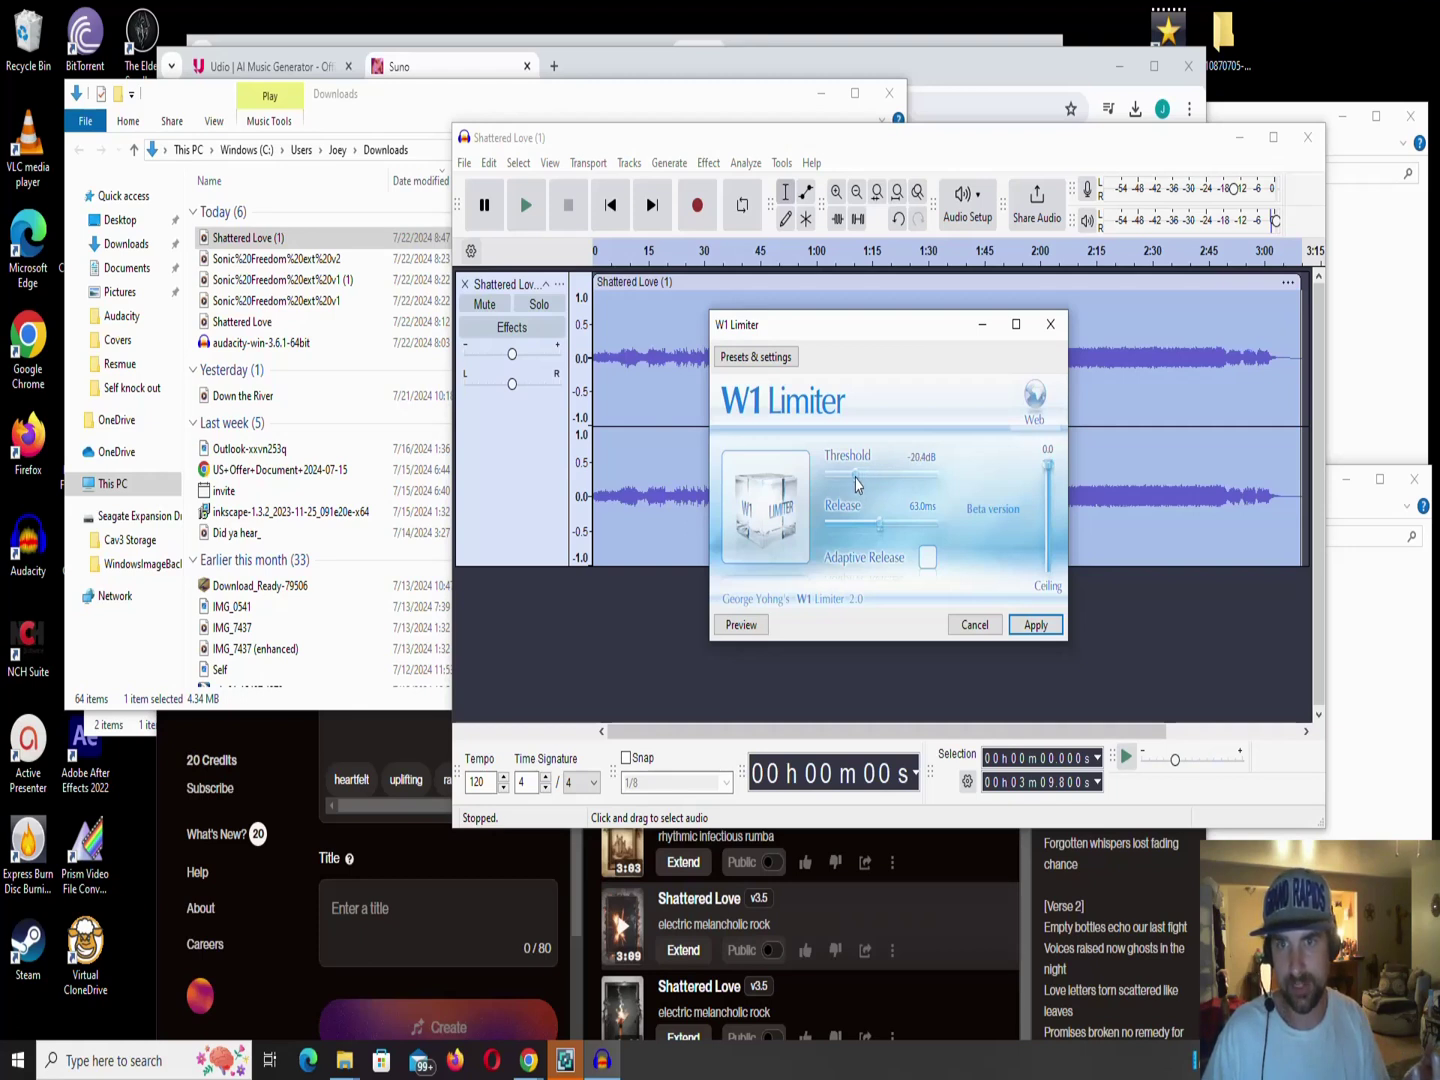
left_click_drag(860, 484, 856, 484)
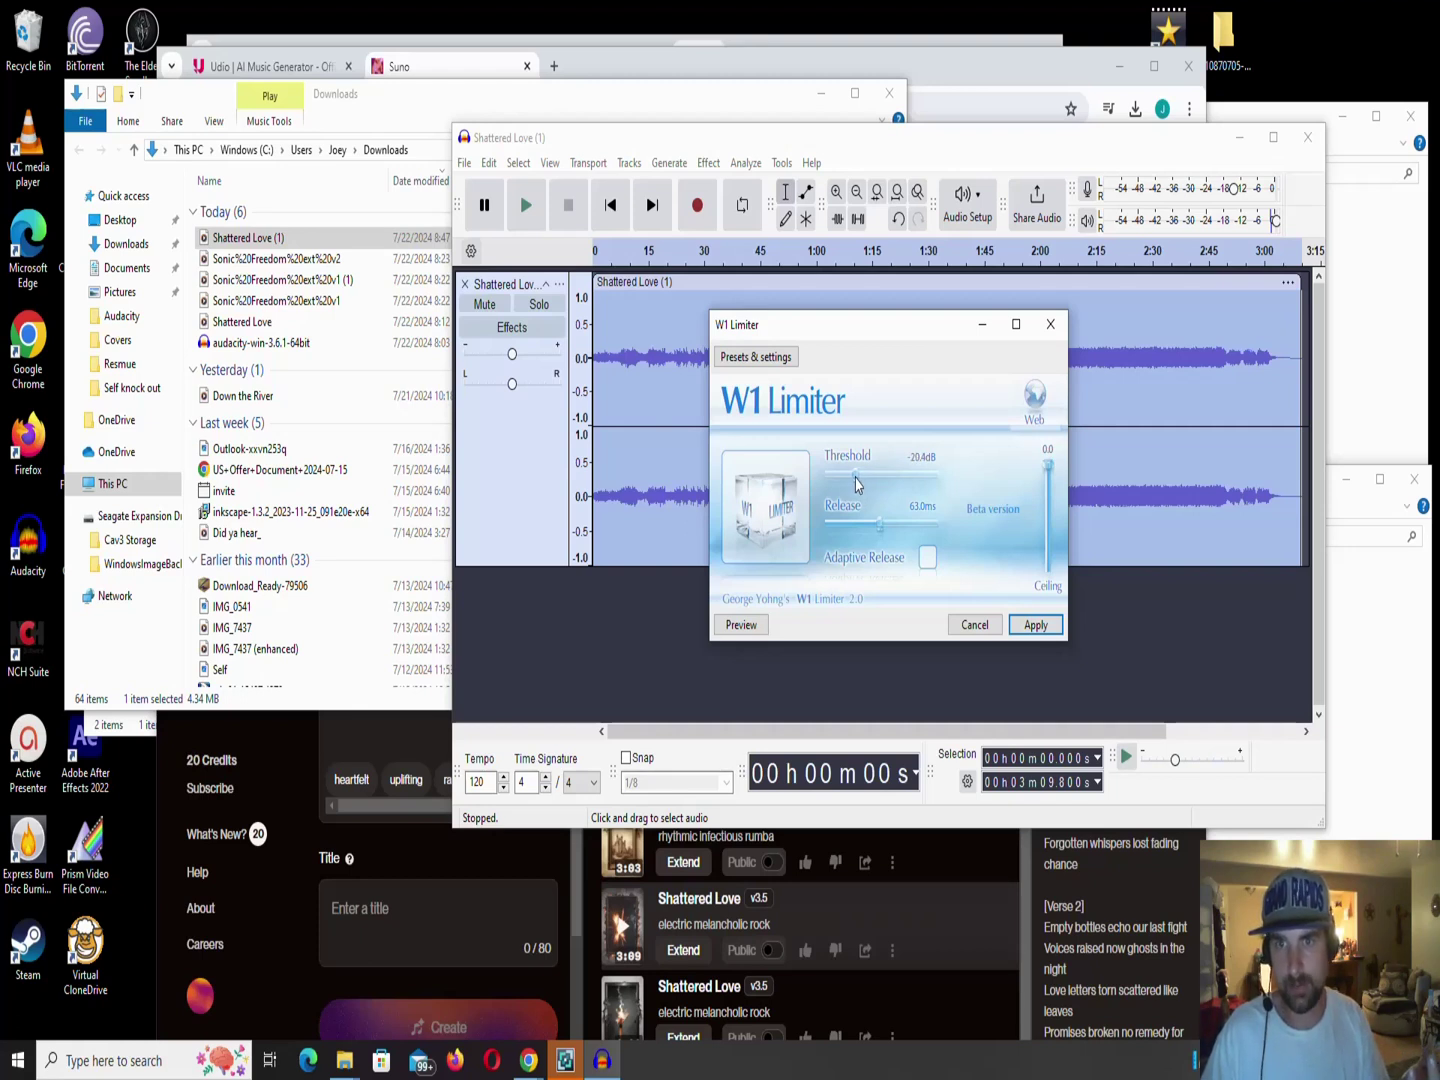
left_click(1036, 624)
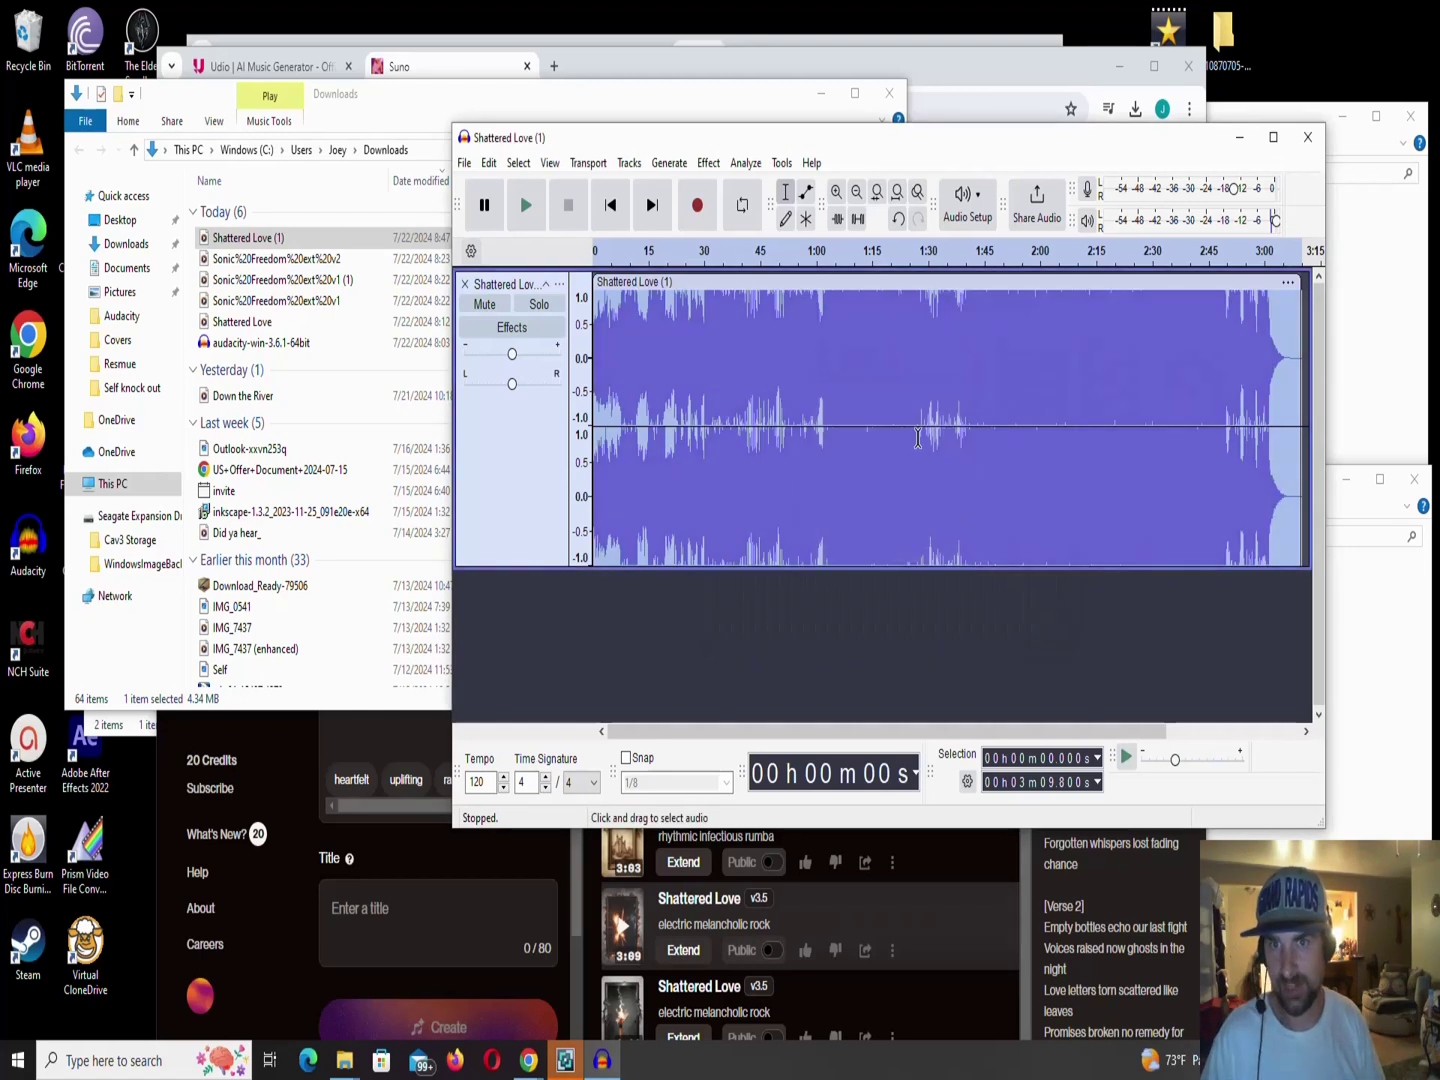
key("ctrl+z")
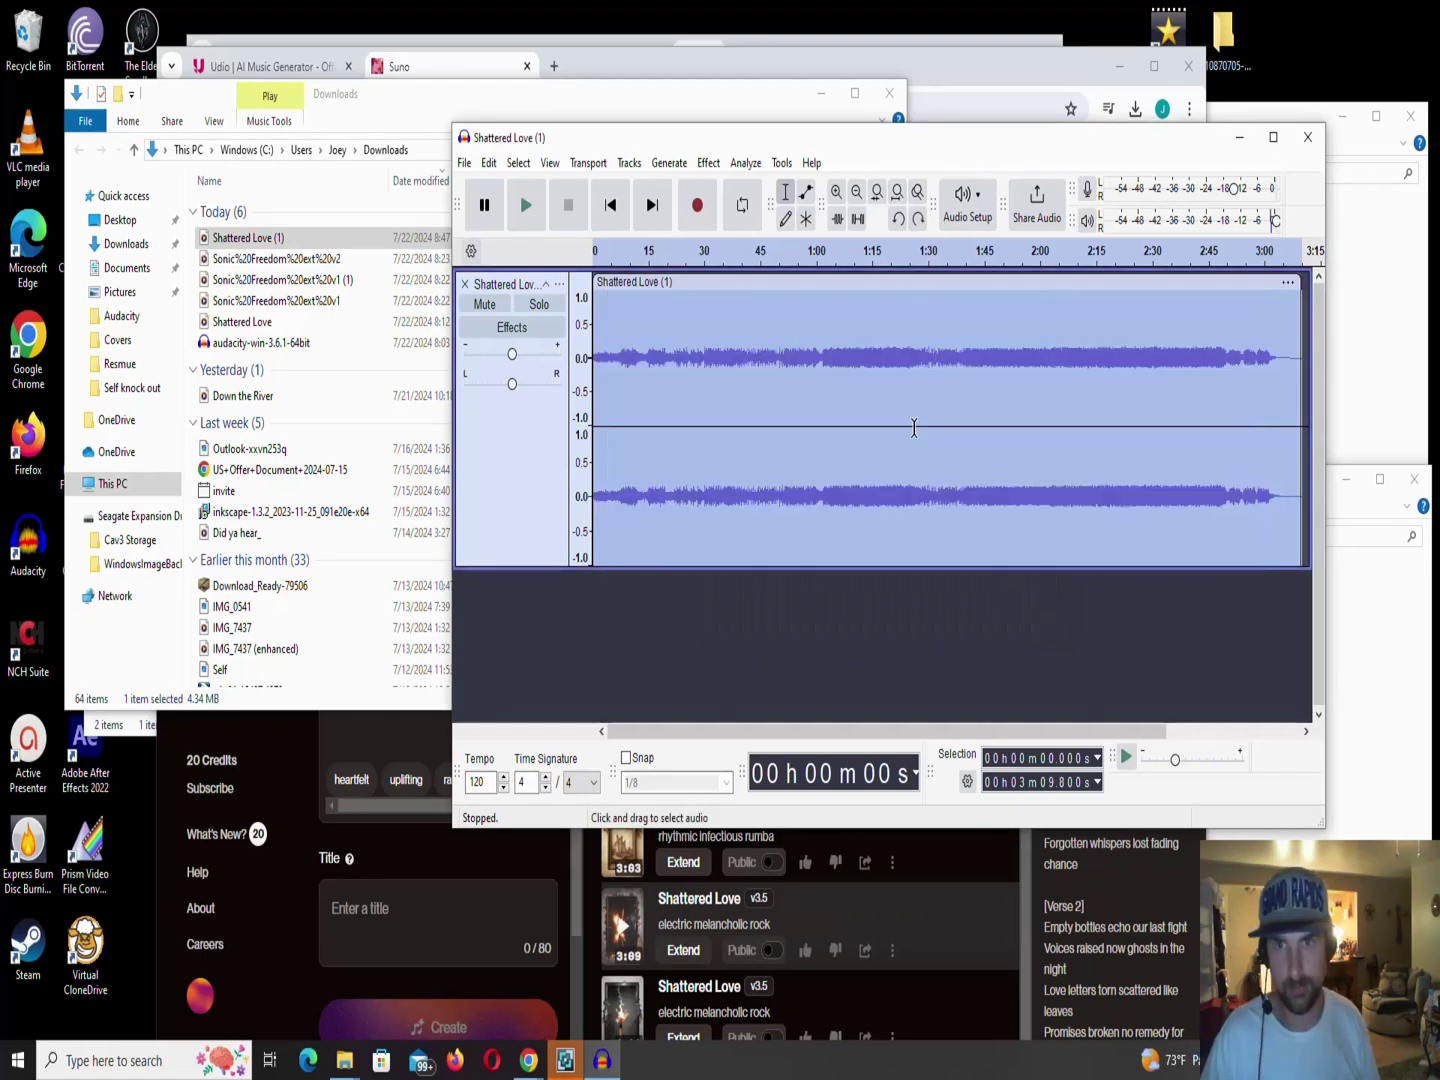
Reapply the W1 Limiter with a higher, milder threshold.
left_click(707, 163)
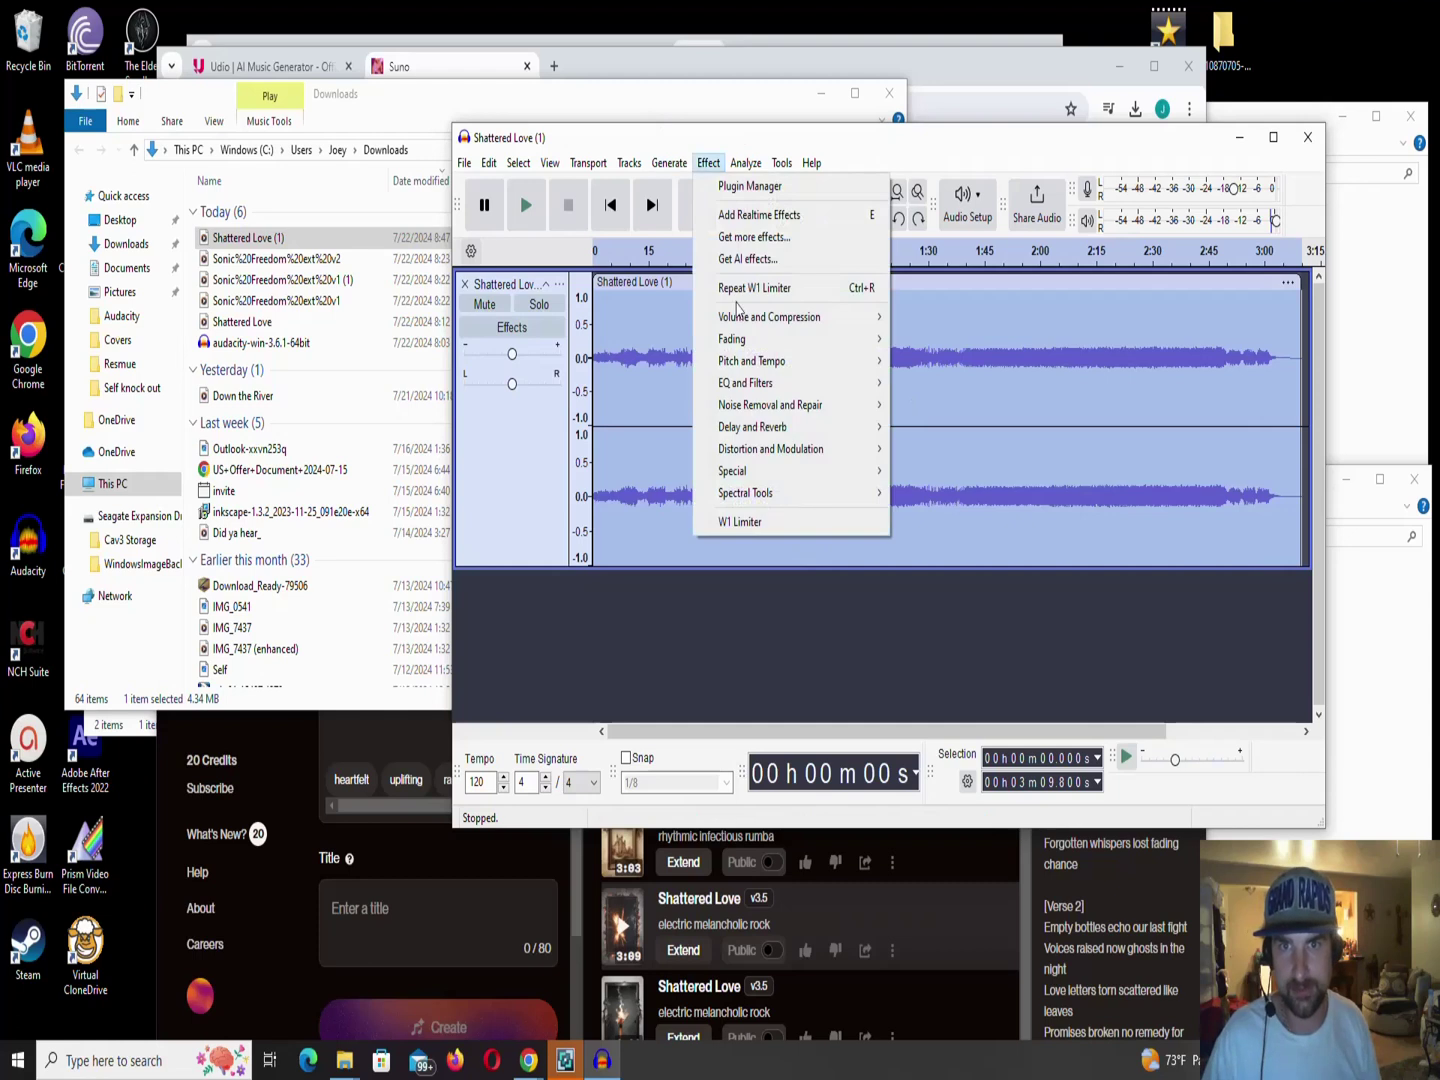
left_click(797, 526)
left_click_drag(859, 477, 877, 484)
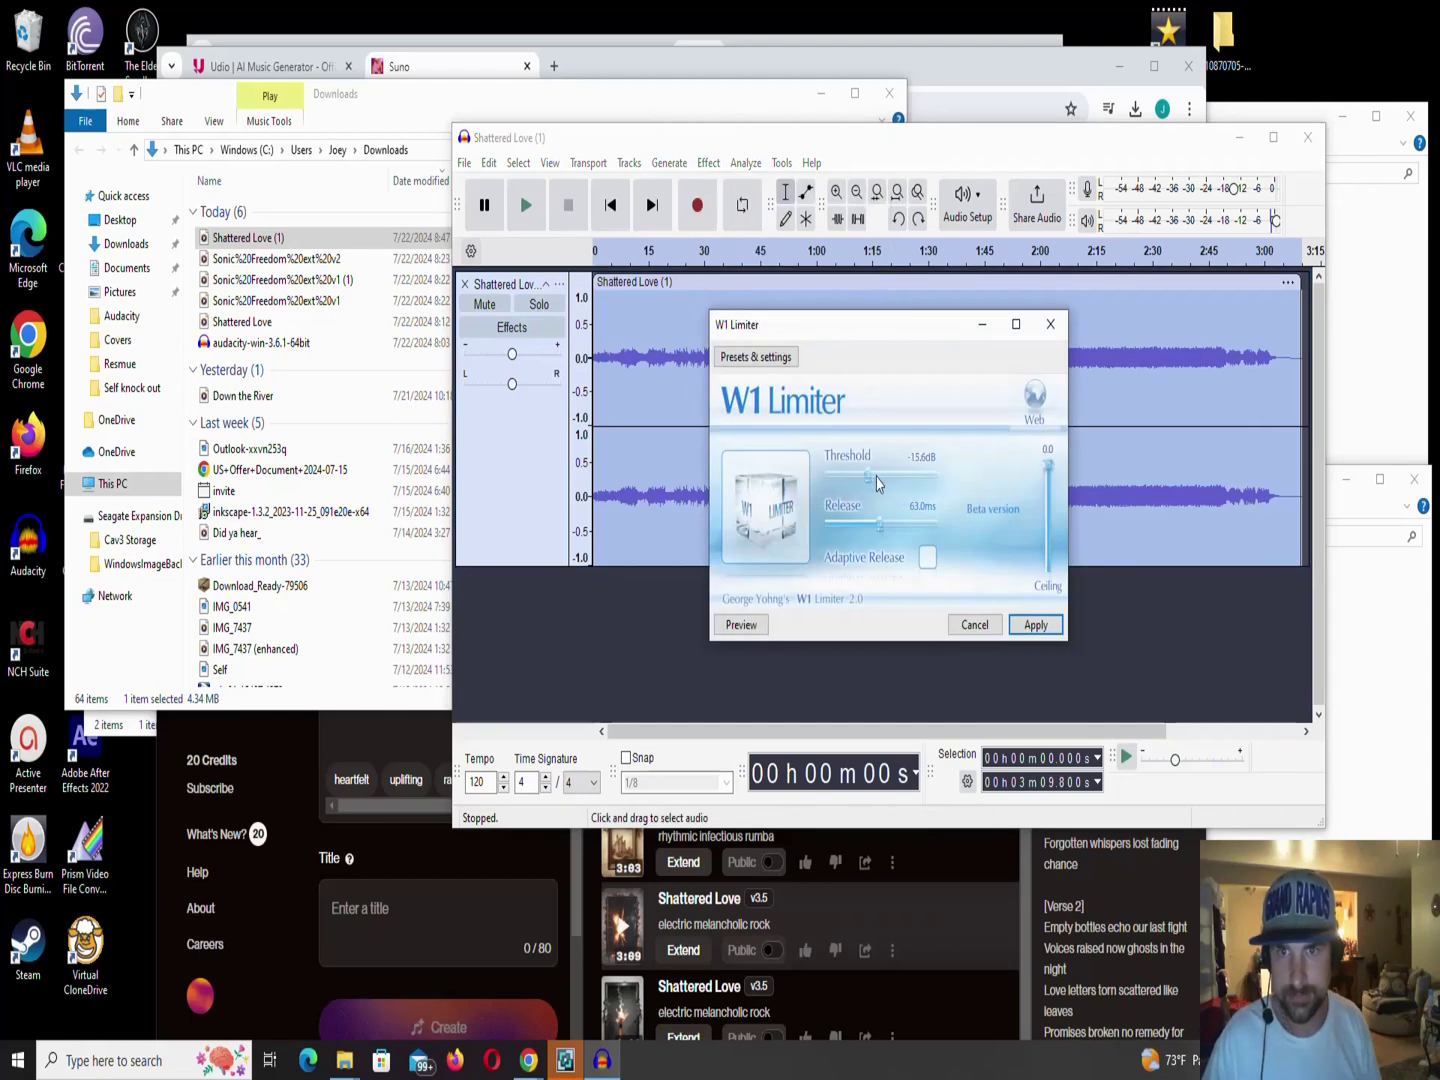
left_click(1036, 625)
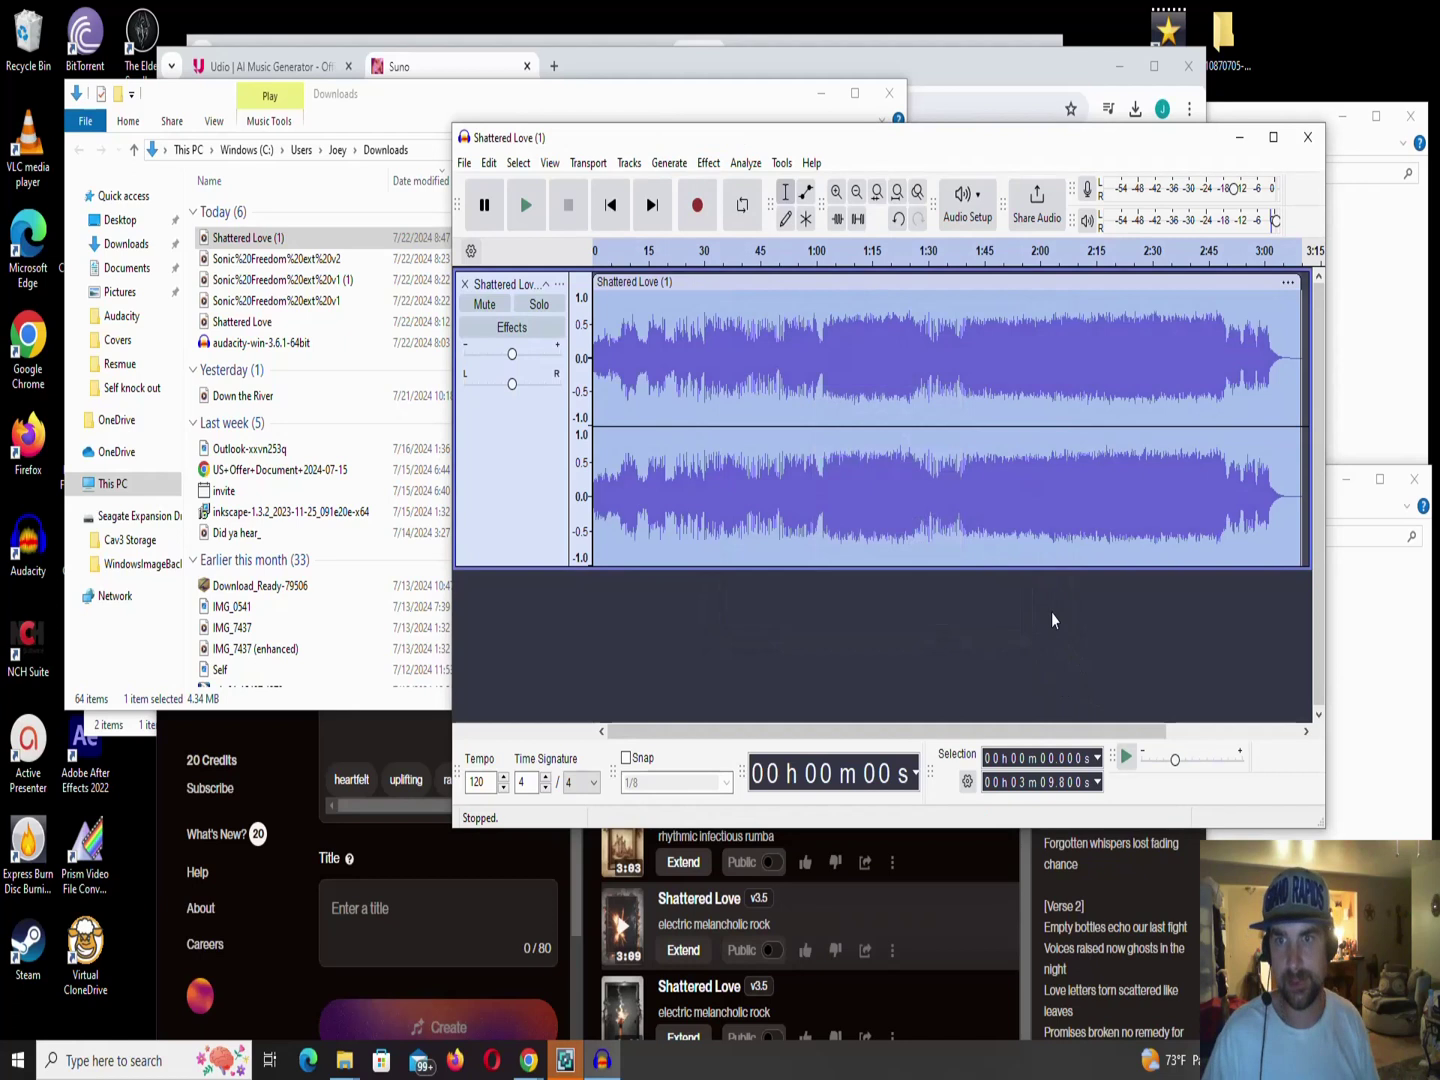
Play the limited track from the start and stop playback.
key("space")
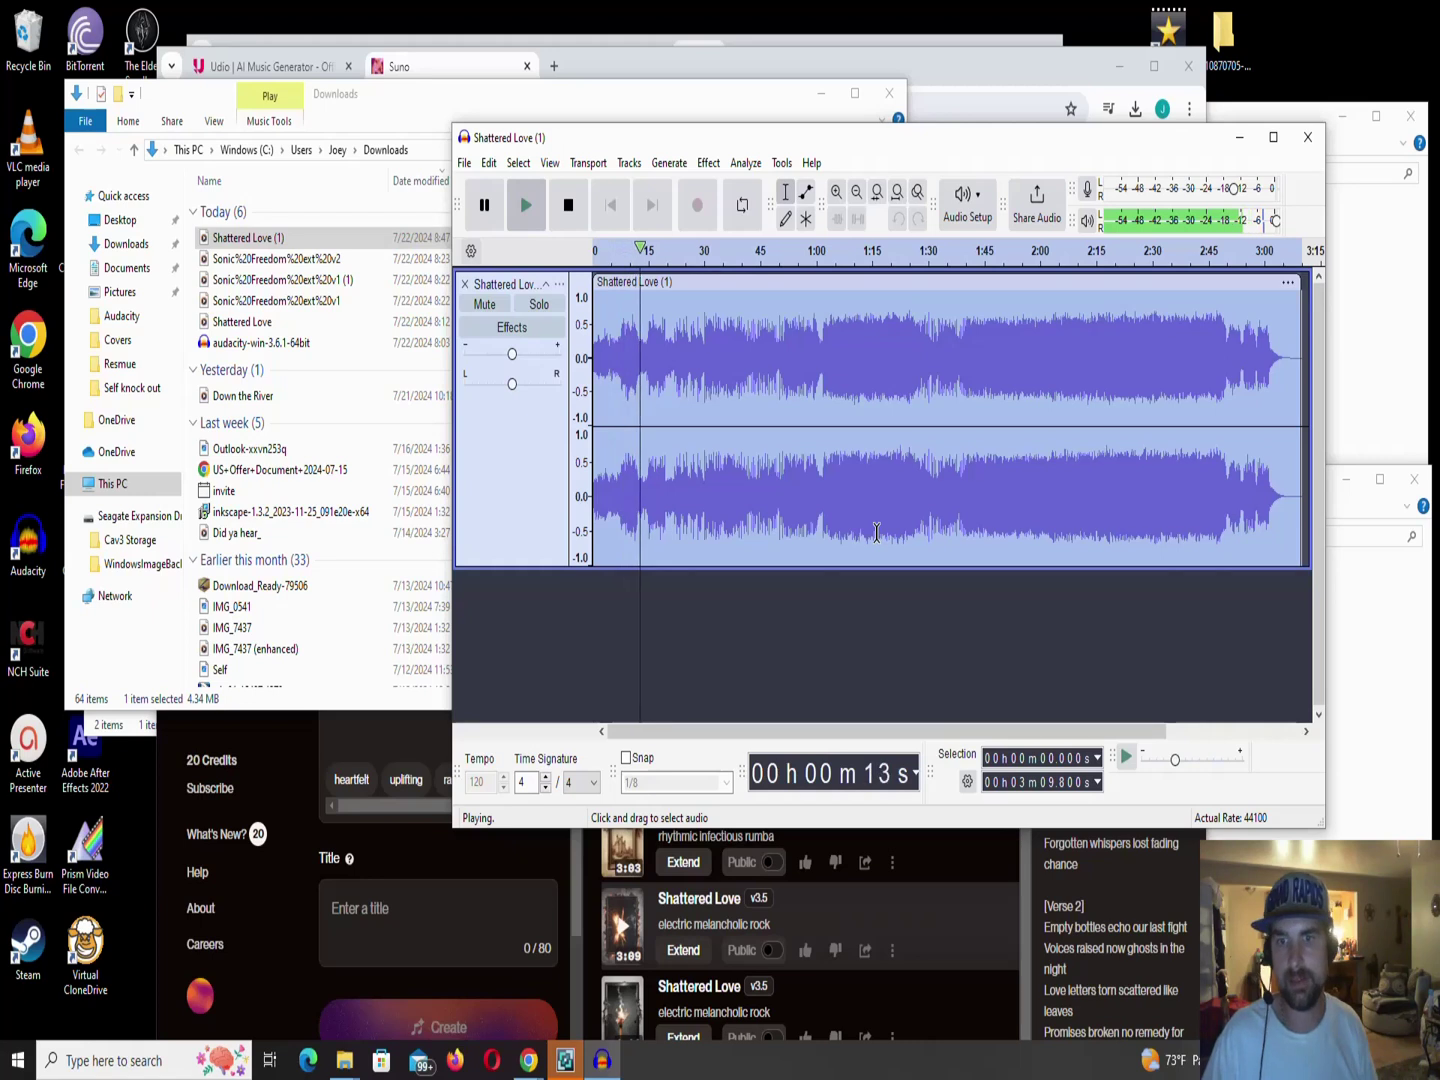
key("space")
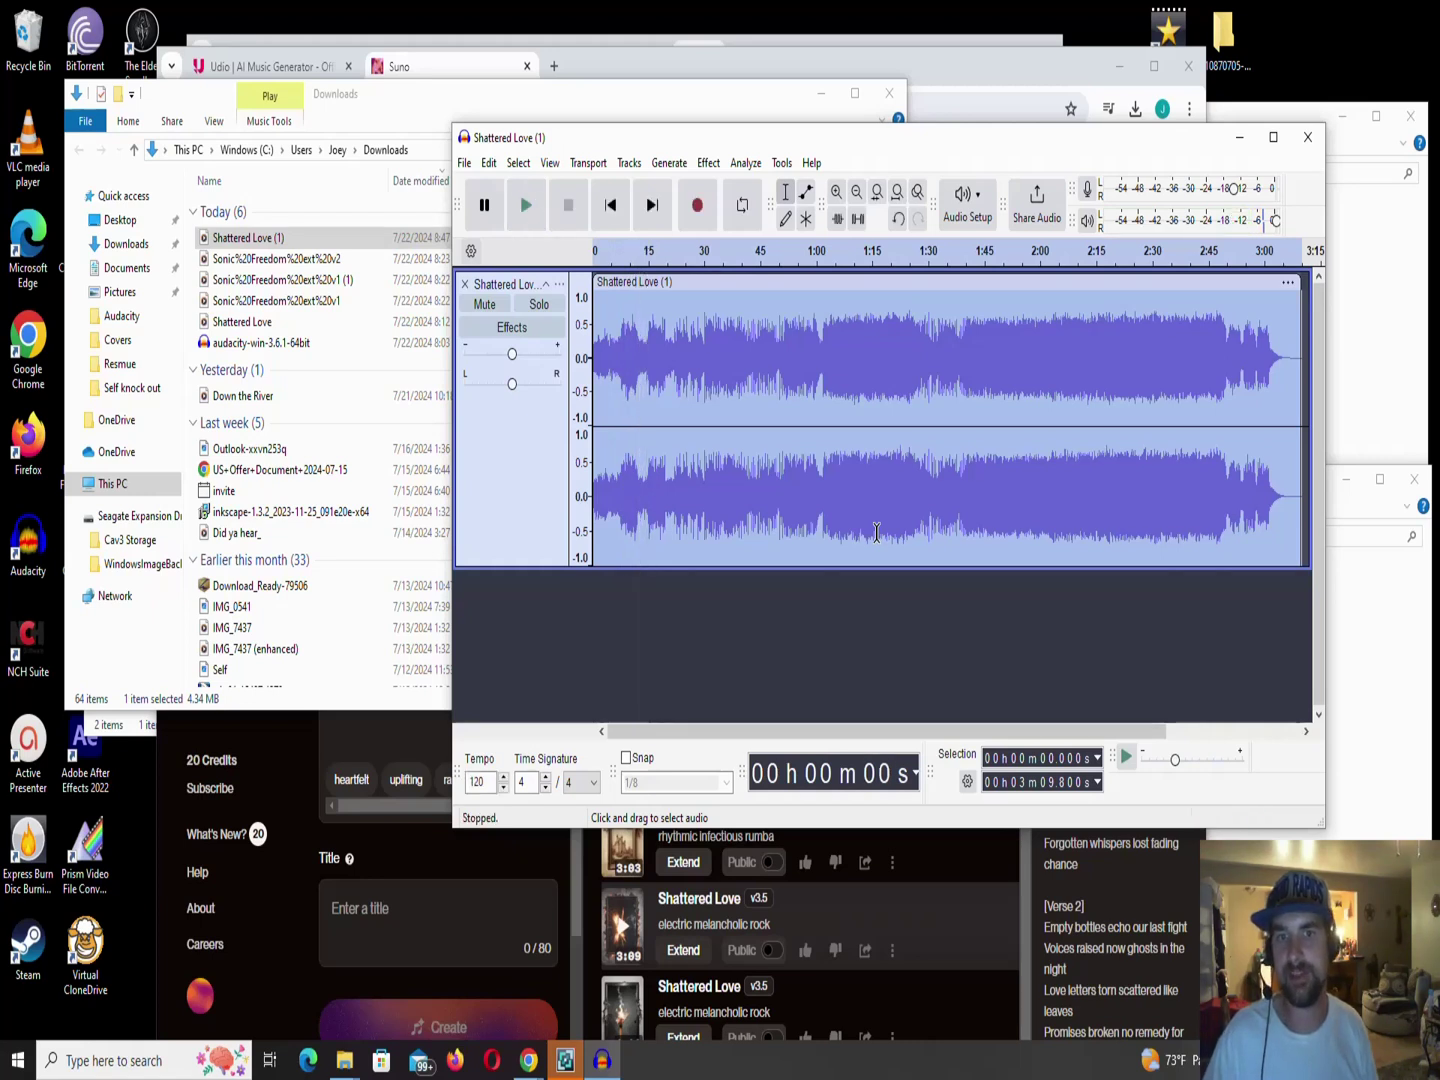
left_click(486, 205)
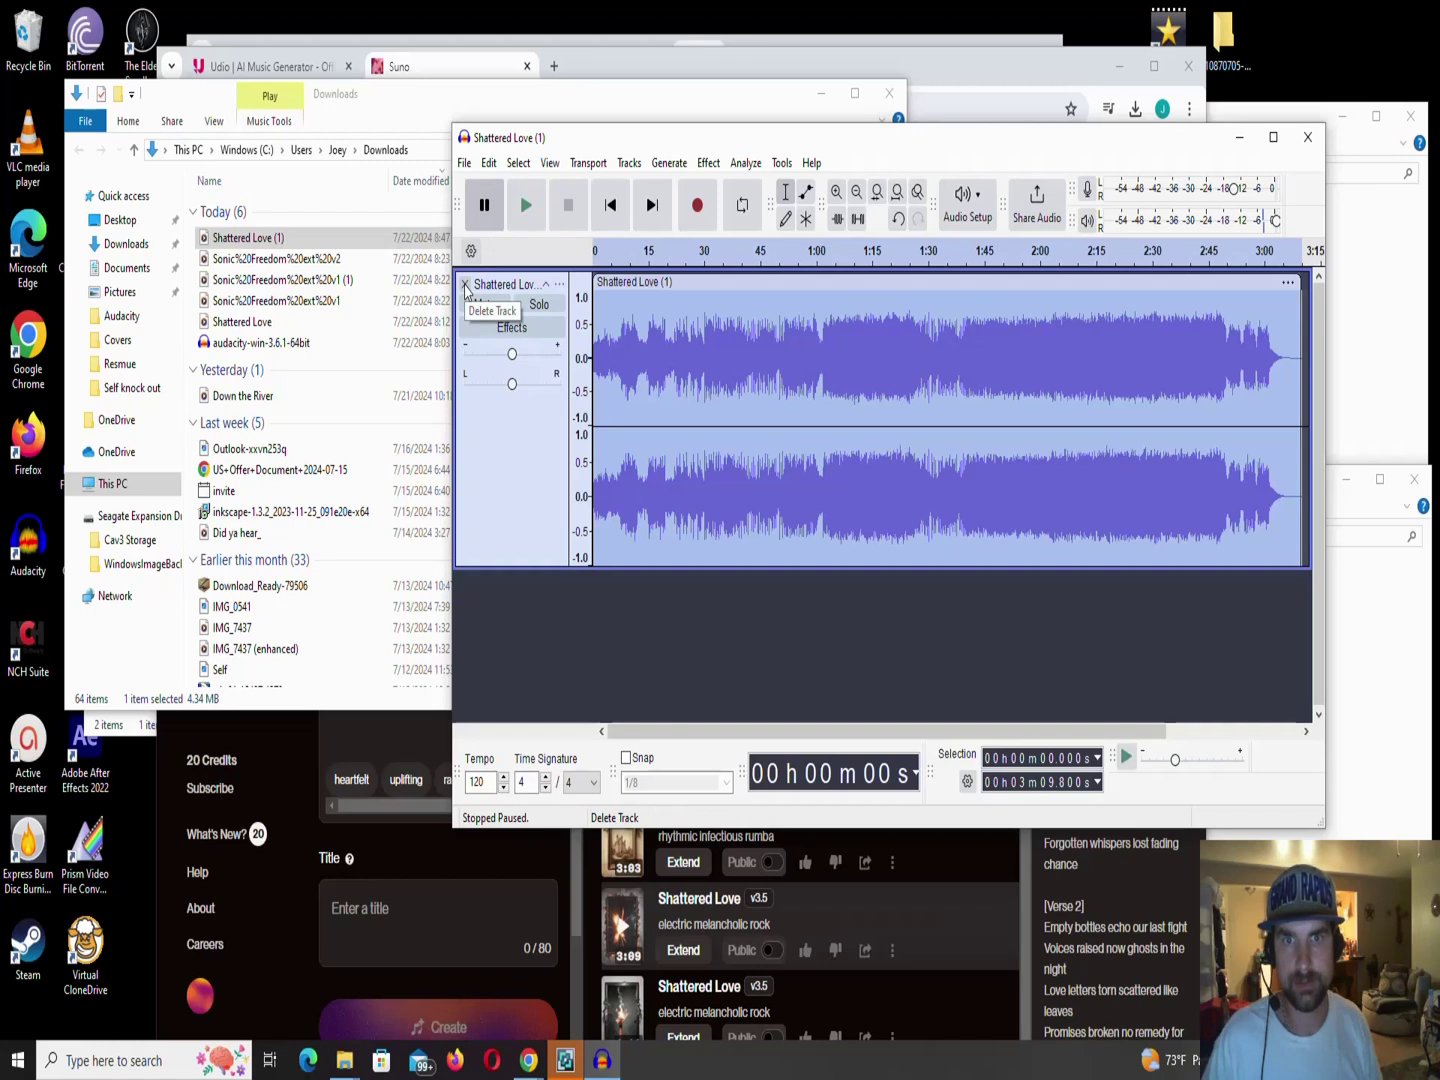
Open Edit Metadata Tags and enter the artist's name.
left_click_drag(465, 290, 559, 176)
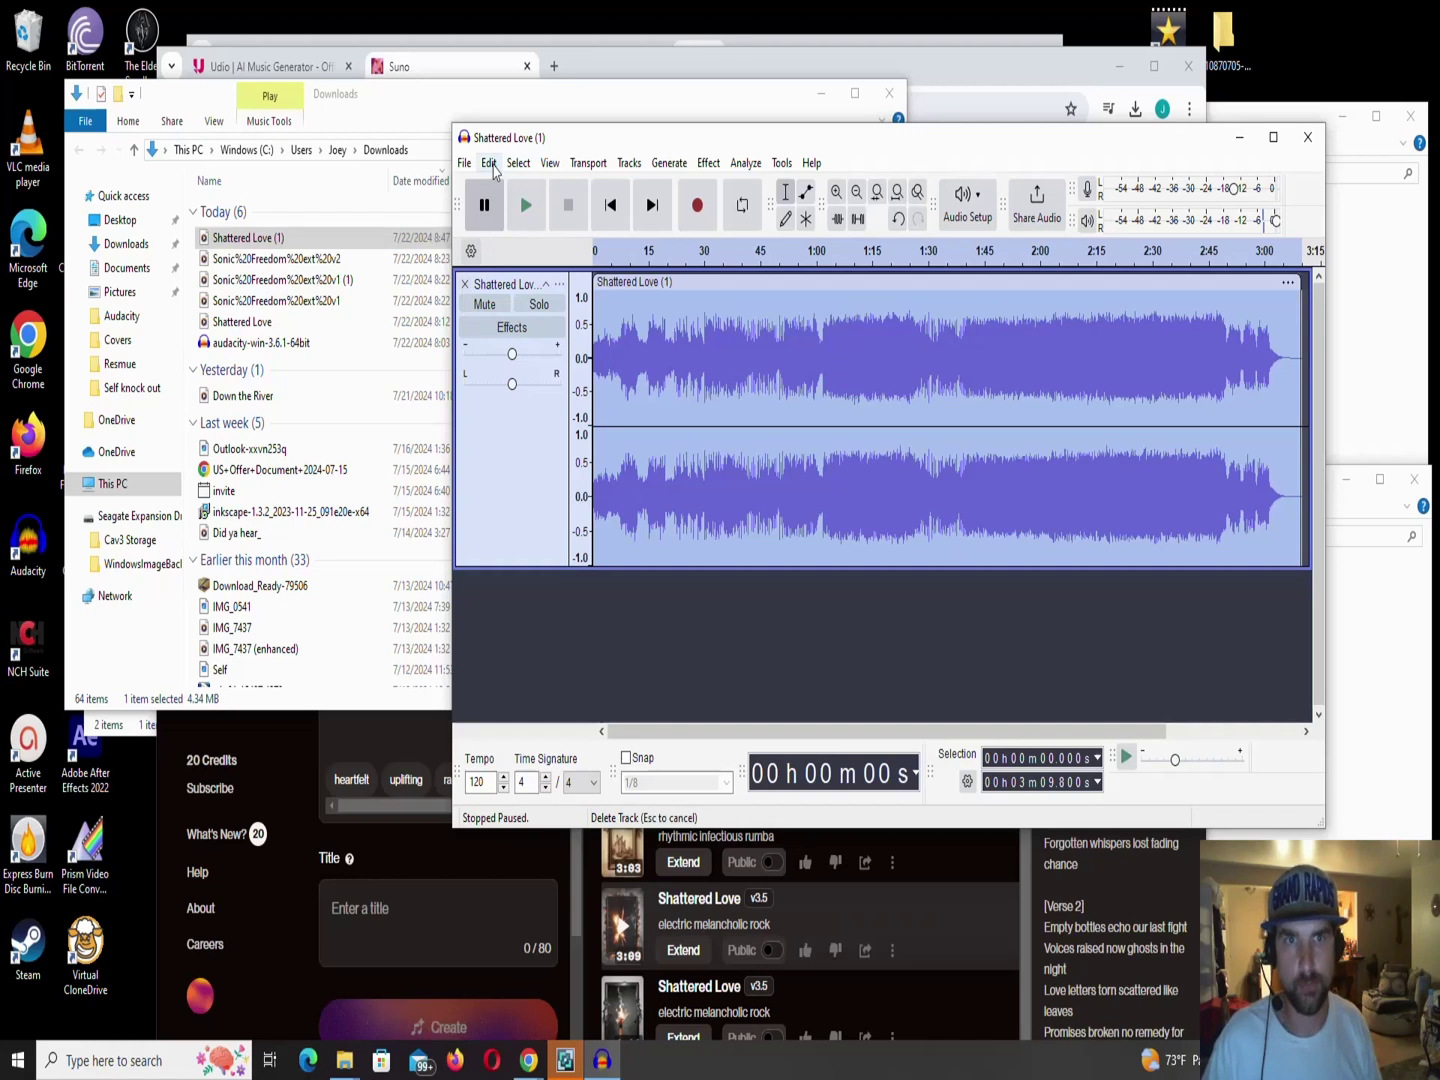
left_click(490, 167)
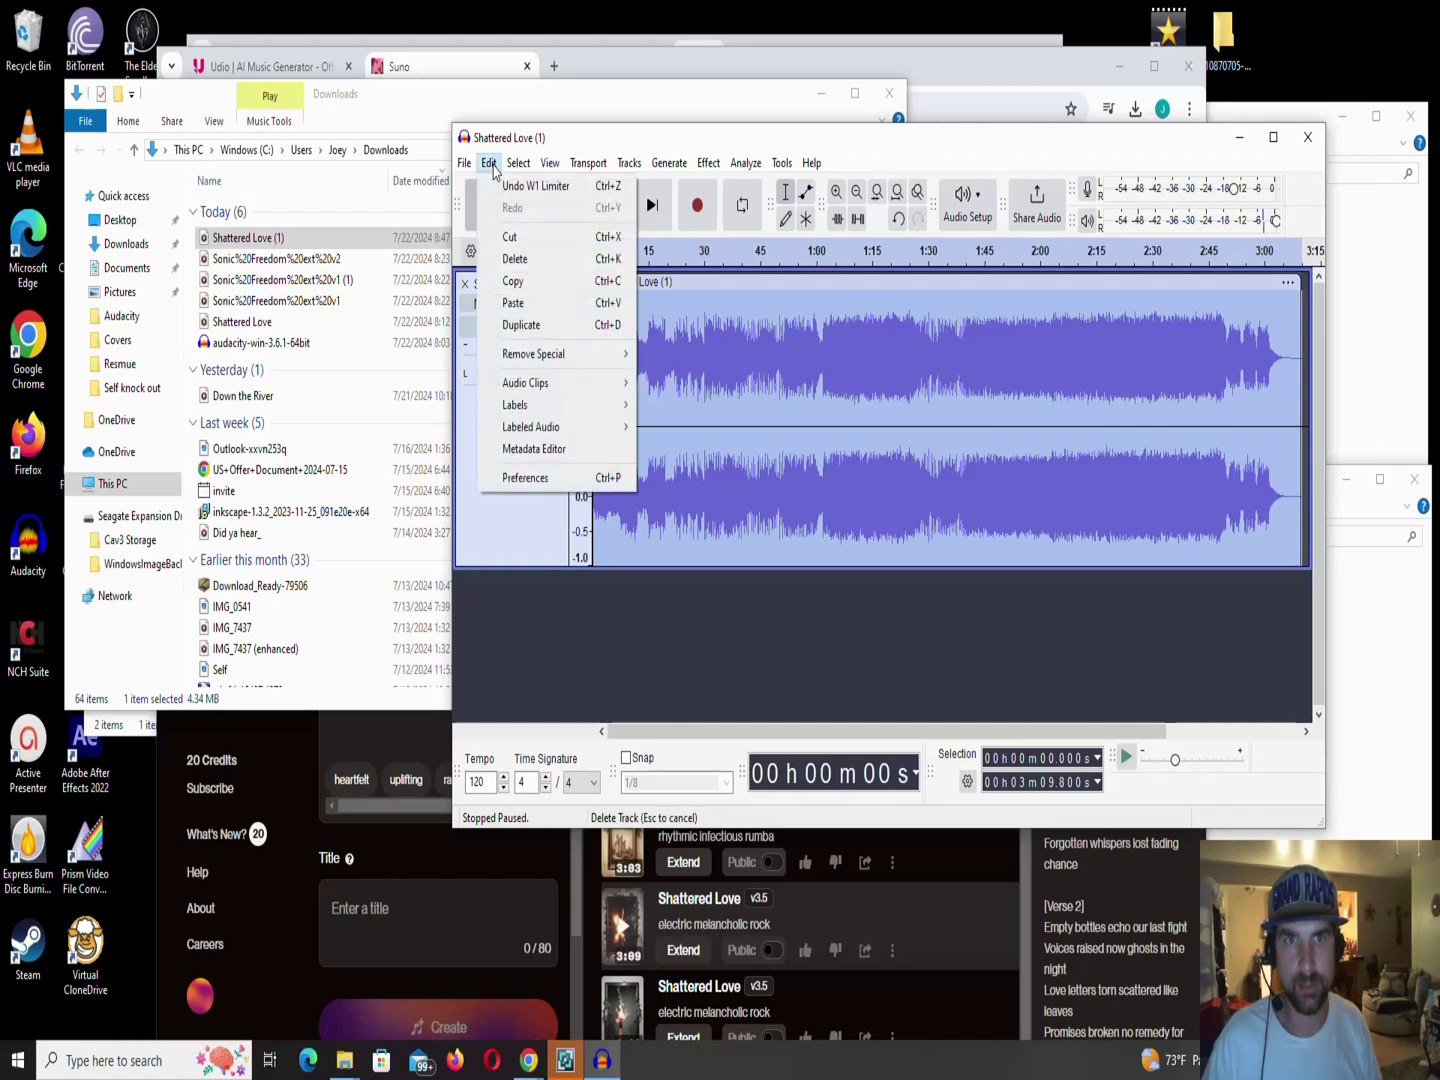
left_click(536, 454)
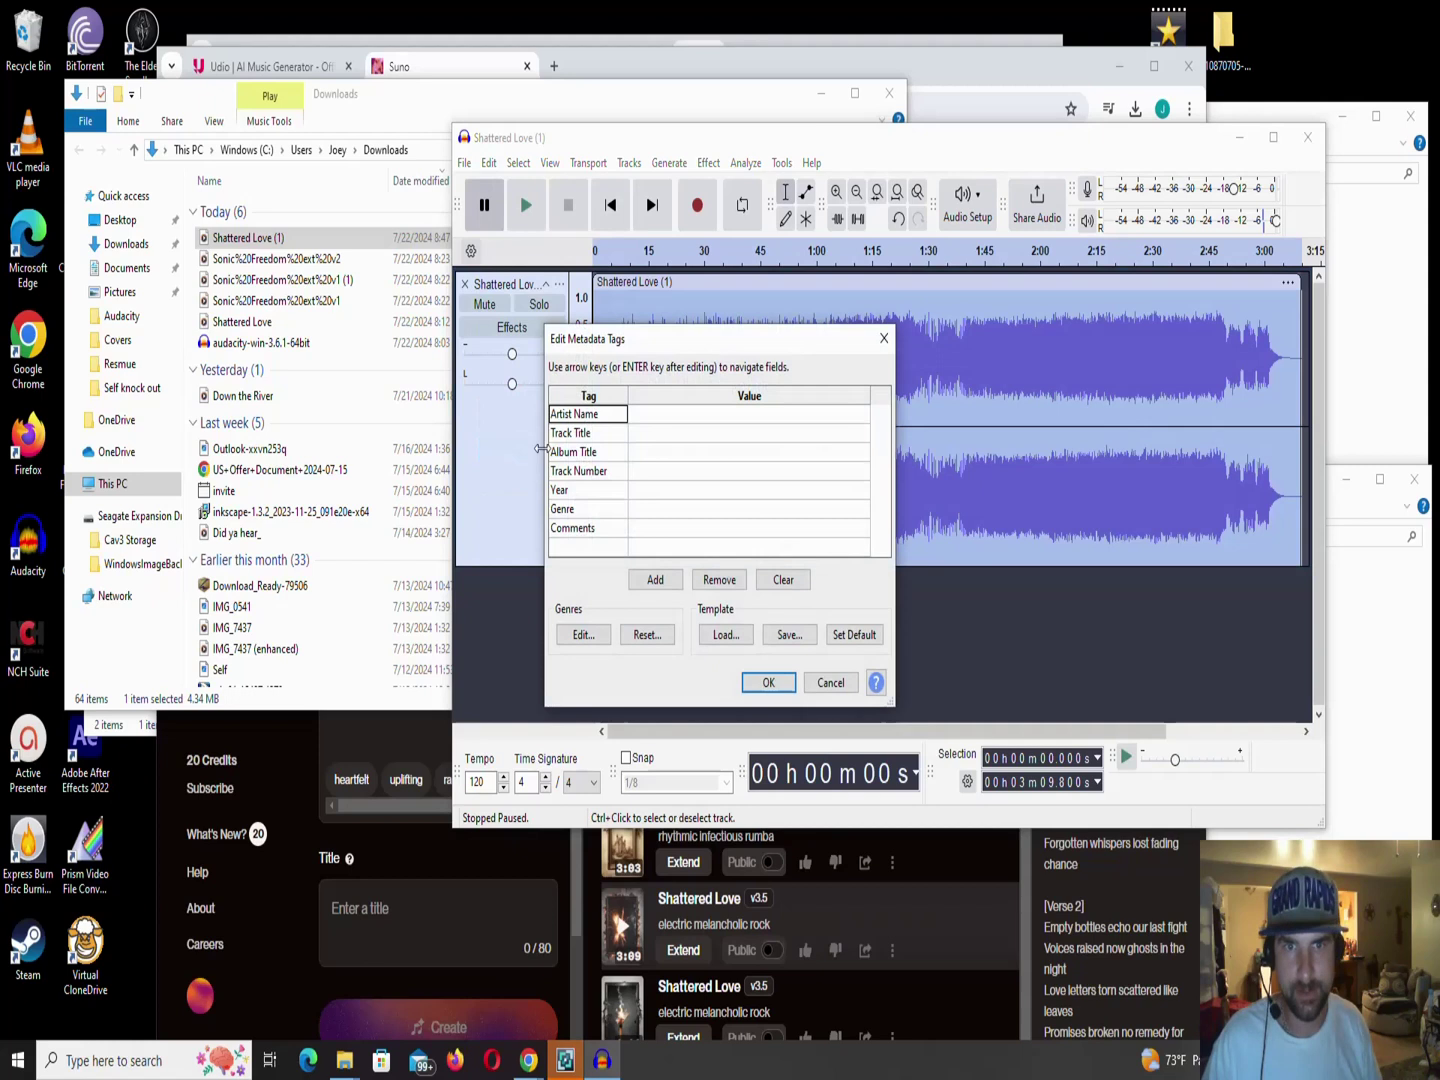
left_click(657, 420)
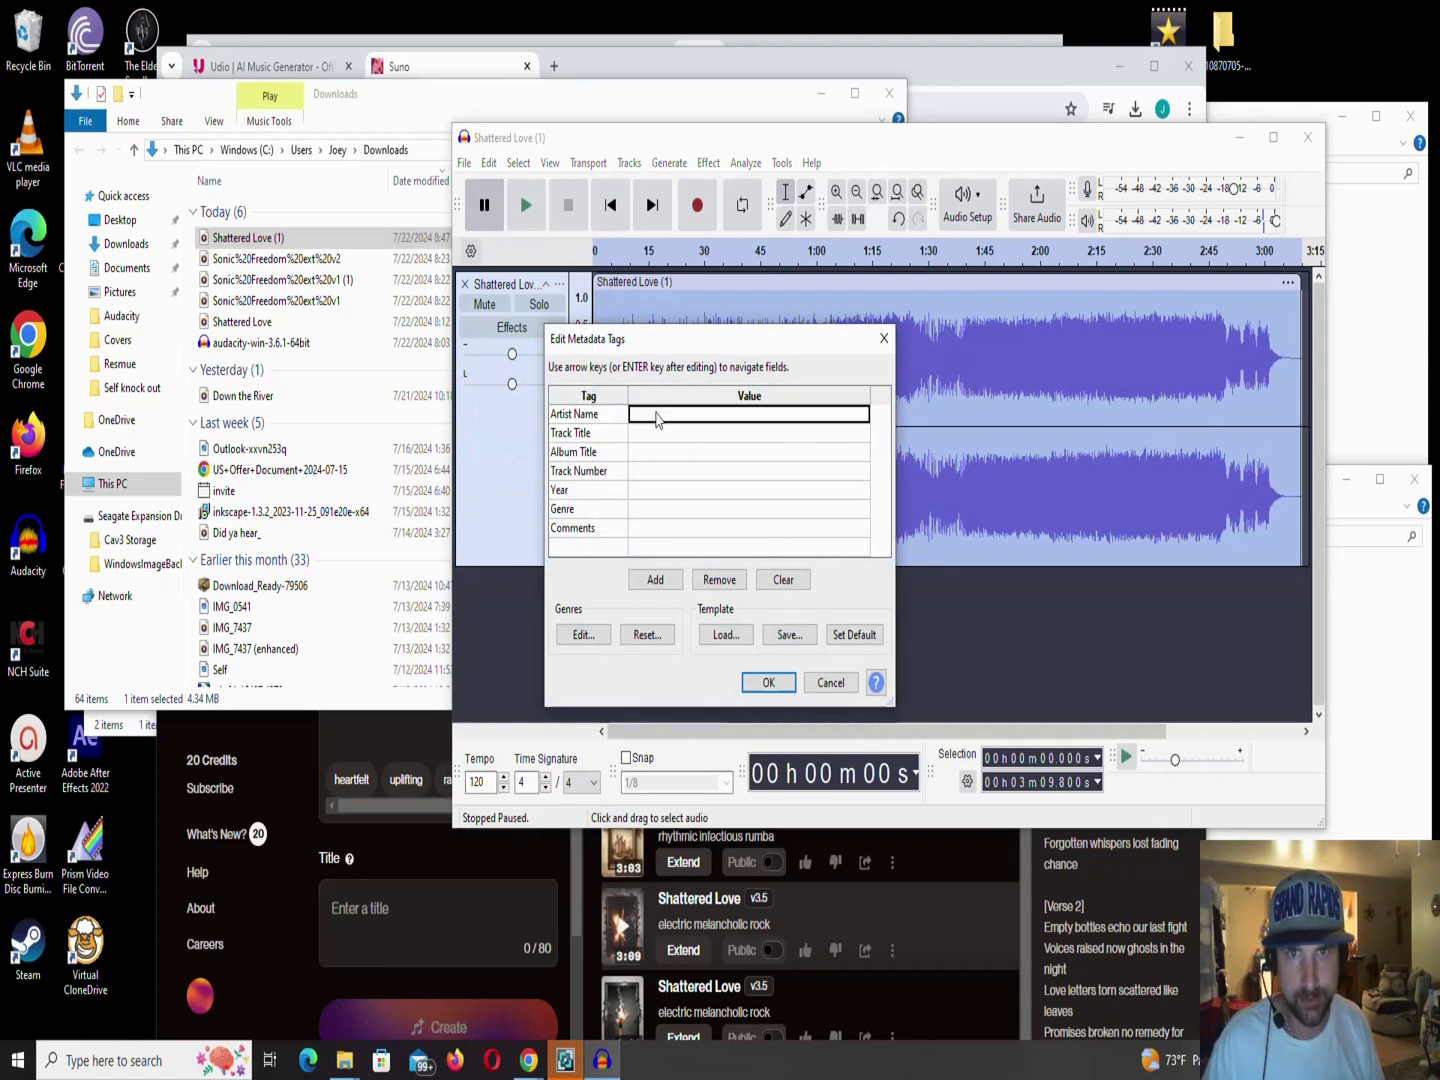
left_click(657, 420)
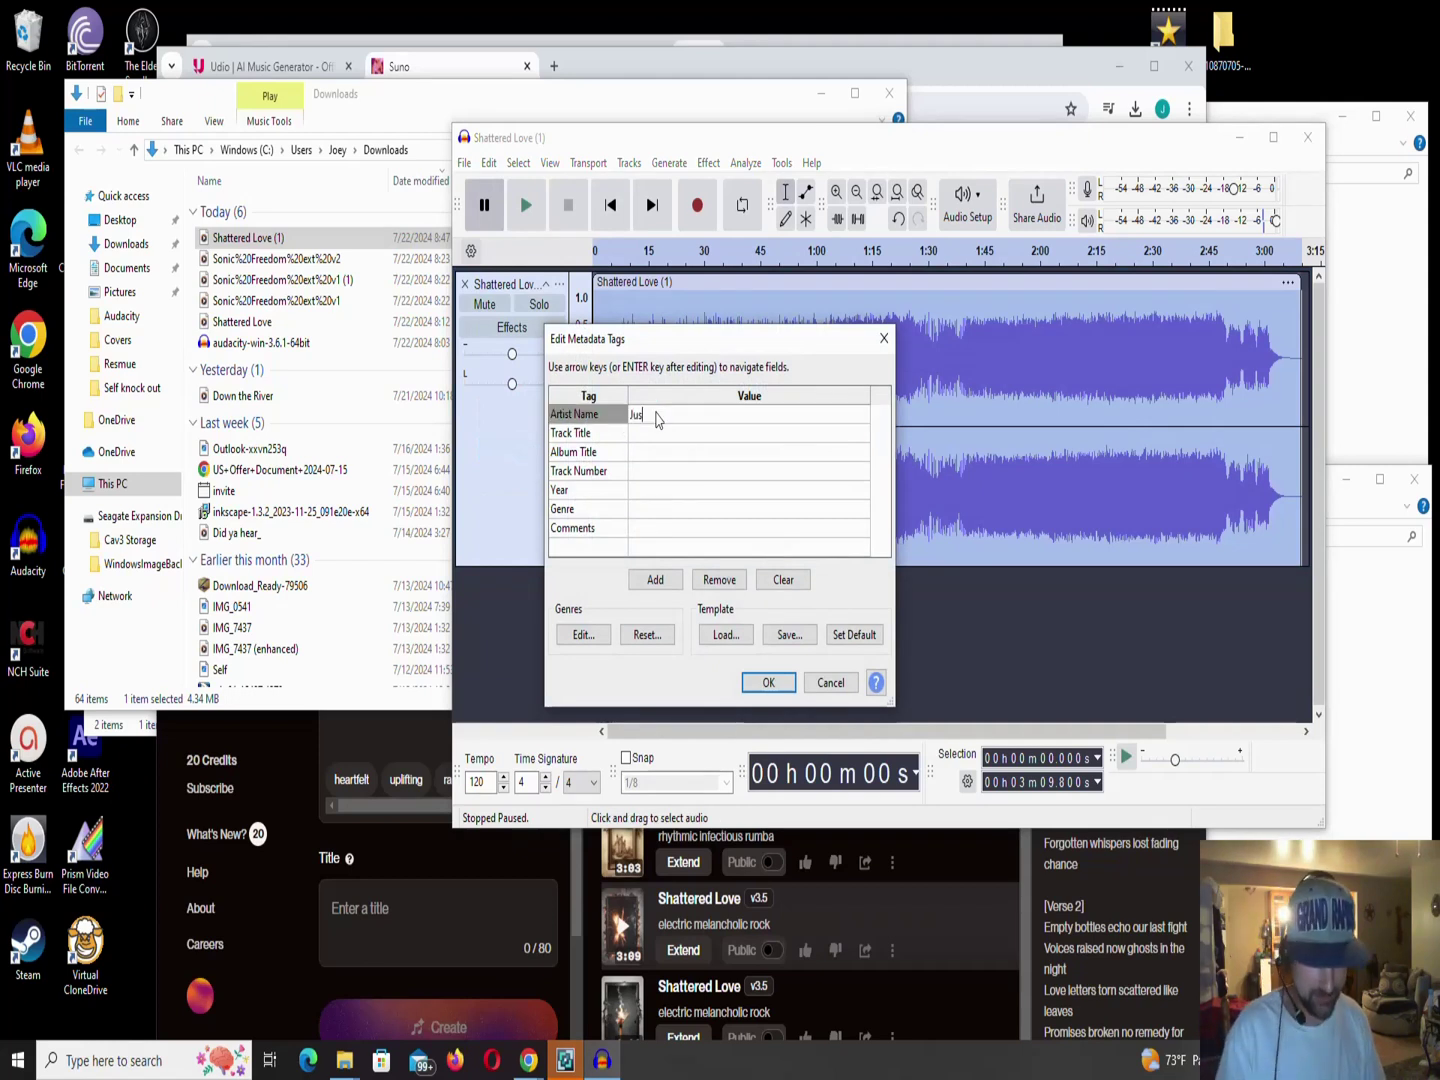
type("Just Ja")
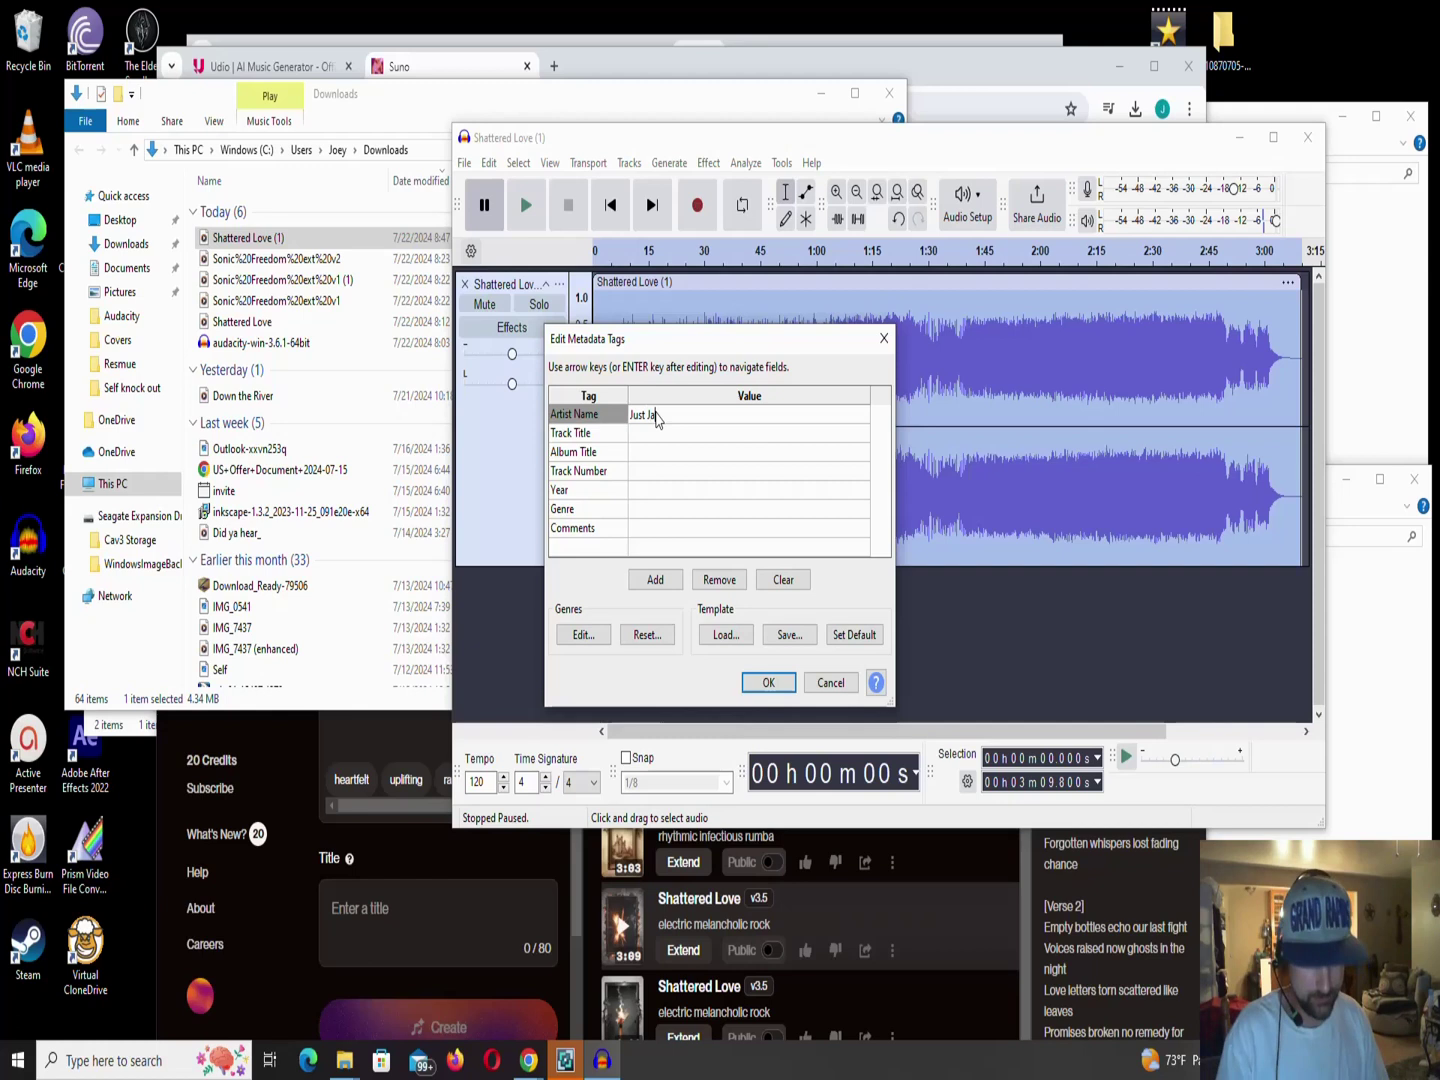
key("Return")
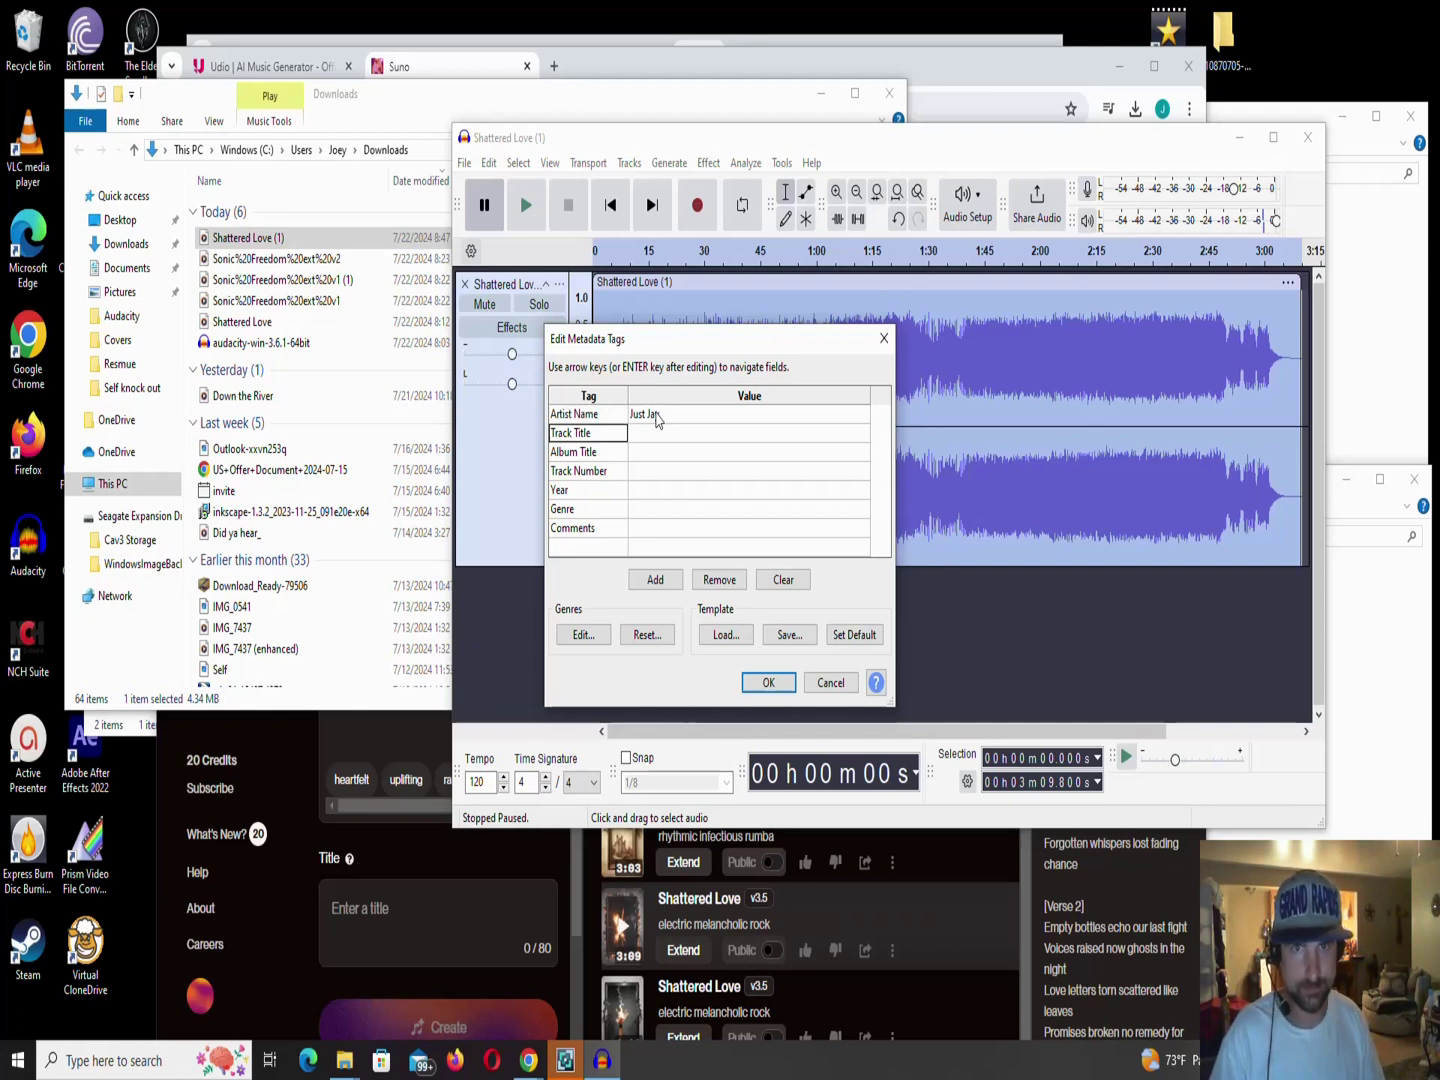
Set the track title to 'Shattered love' and the year to 2024.
key("Right")
type("Shatt")
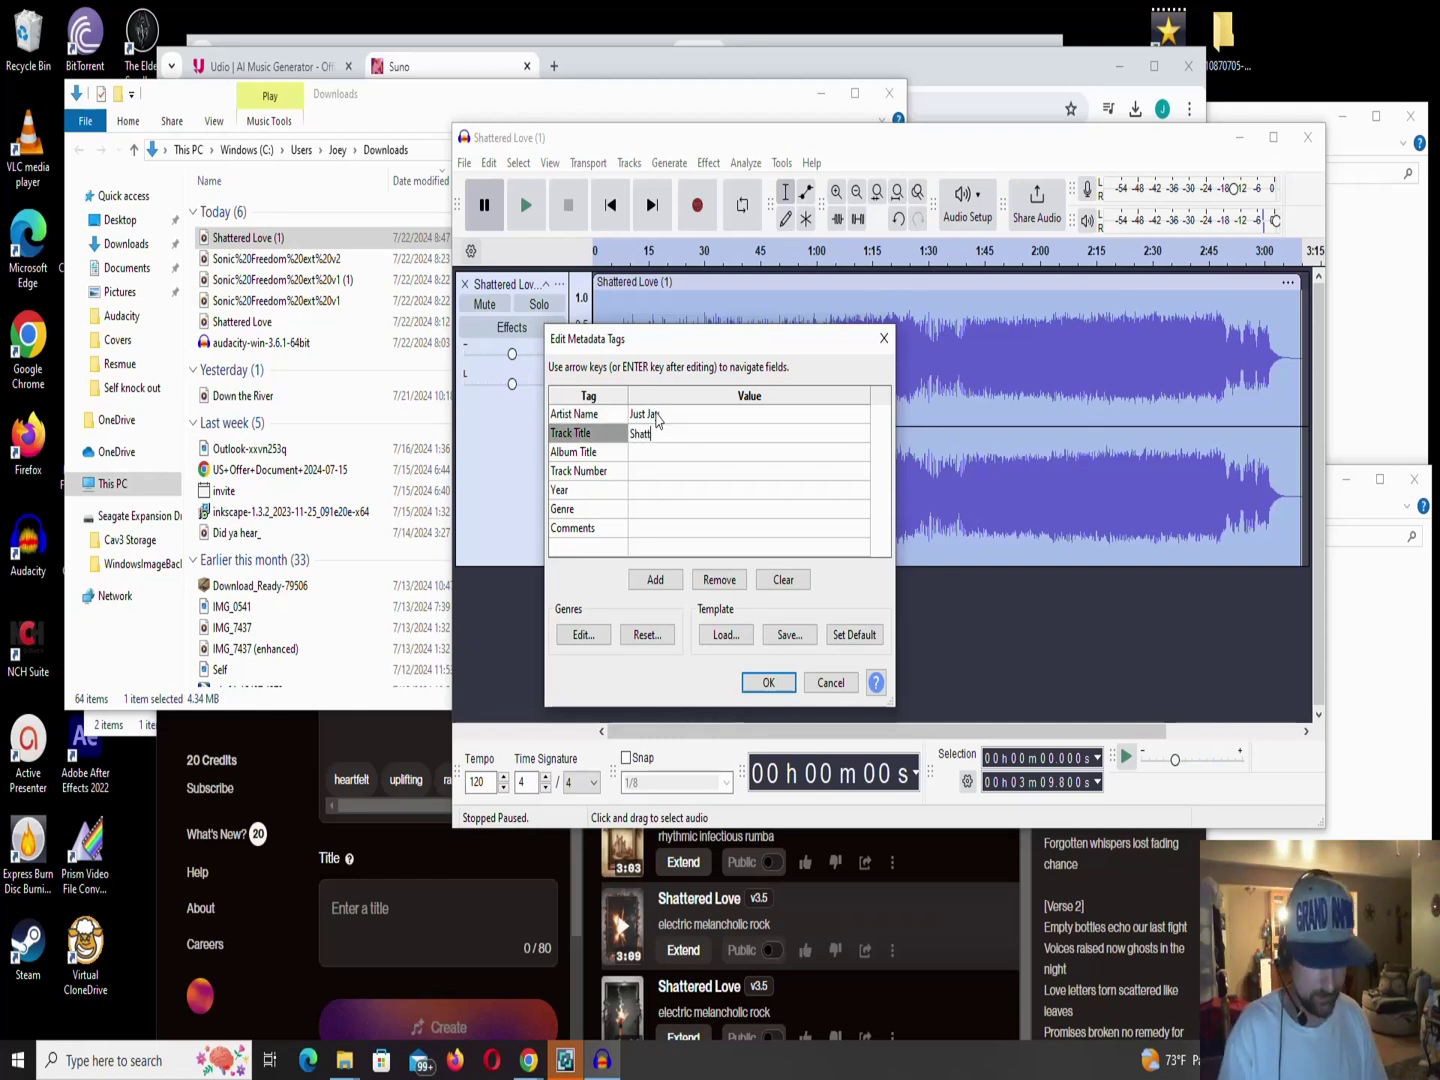
type("ered love")
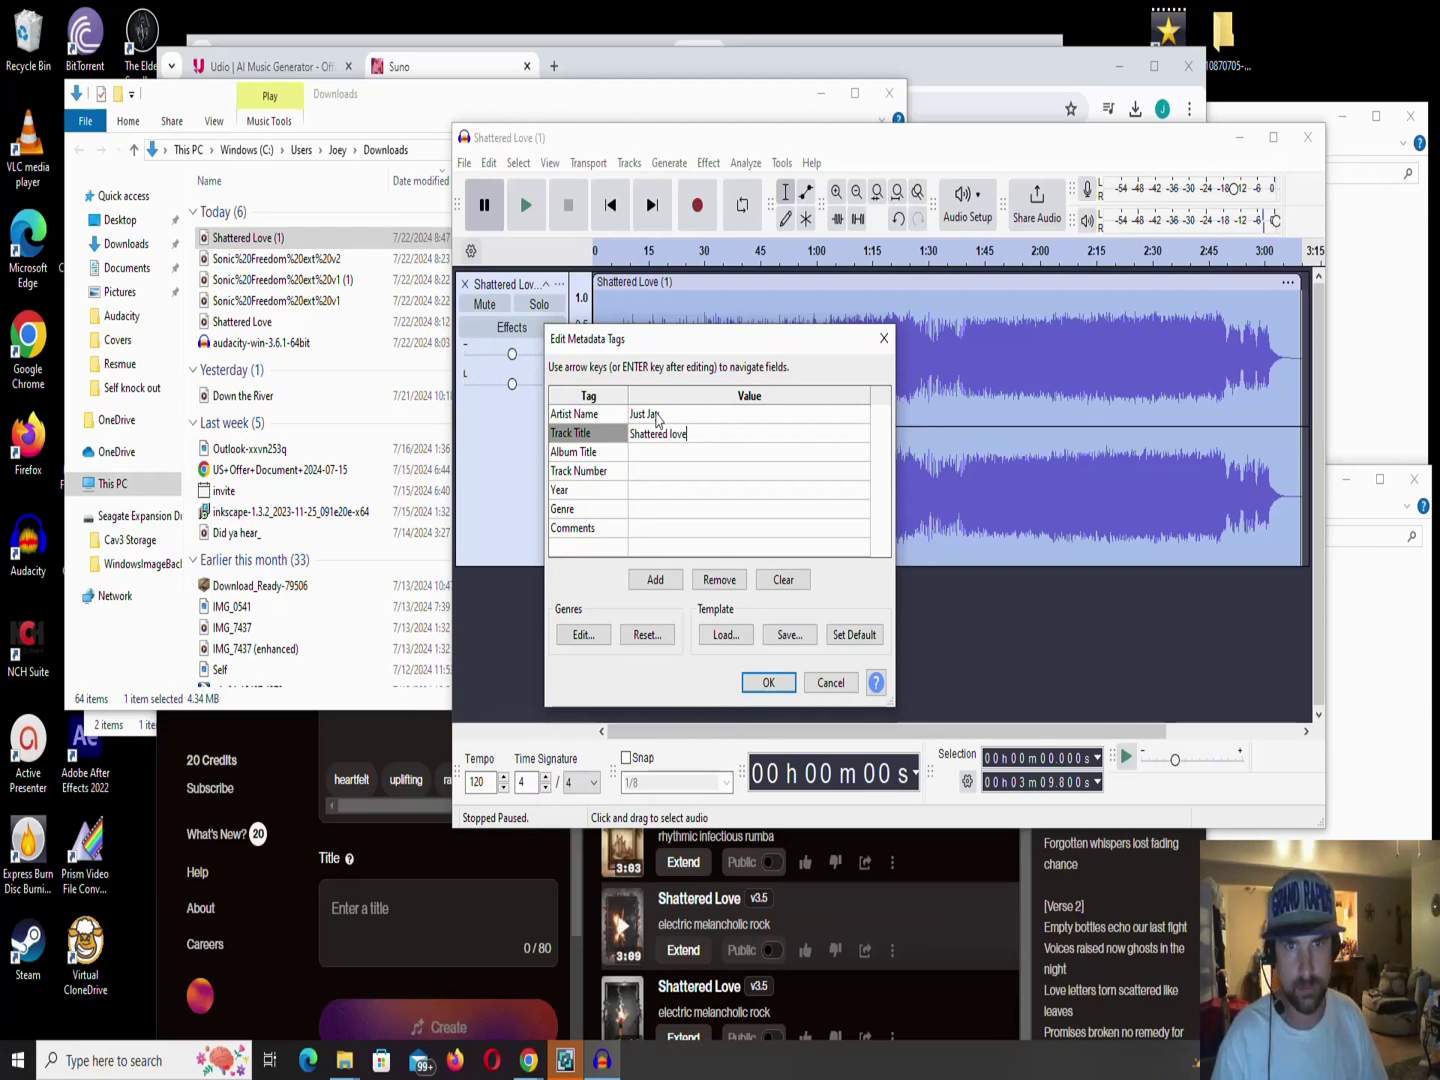
left_click(660, 496)
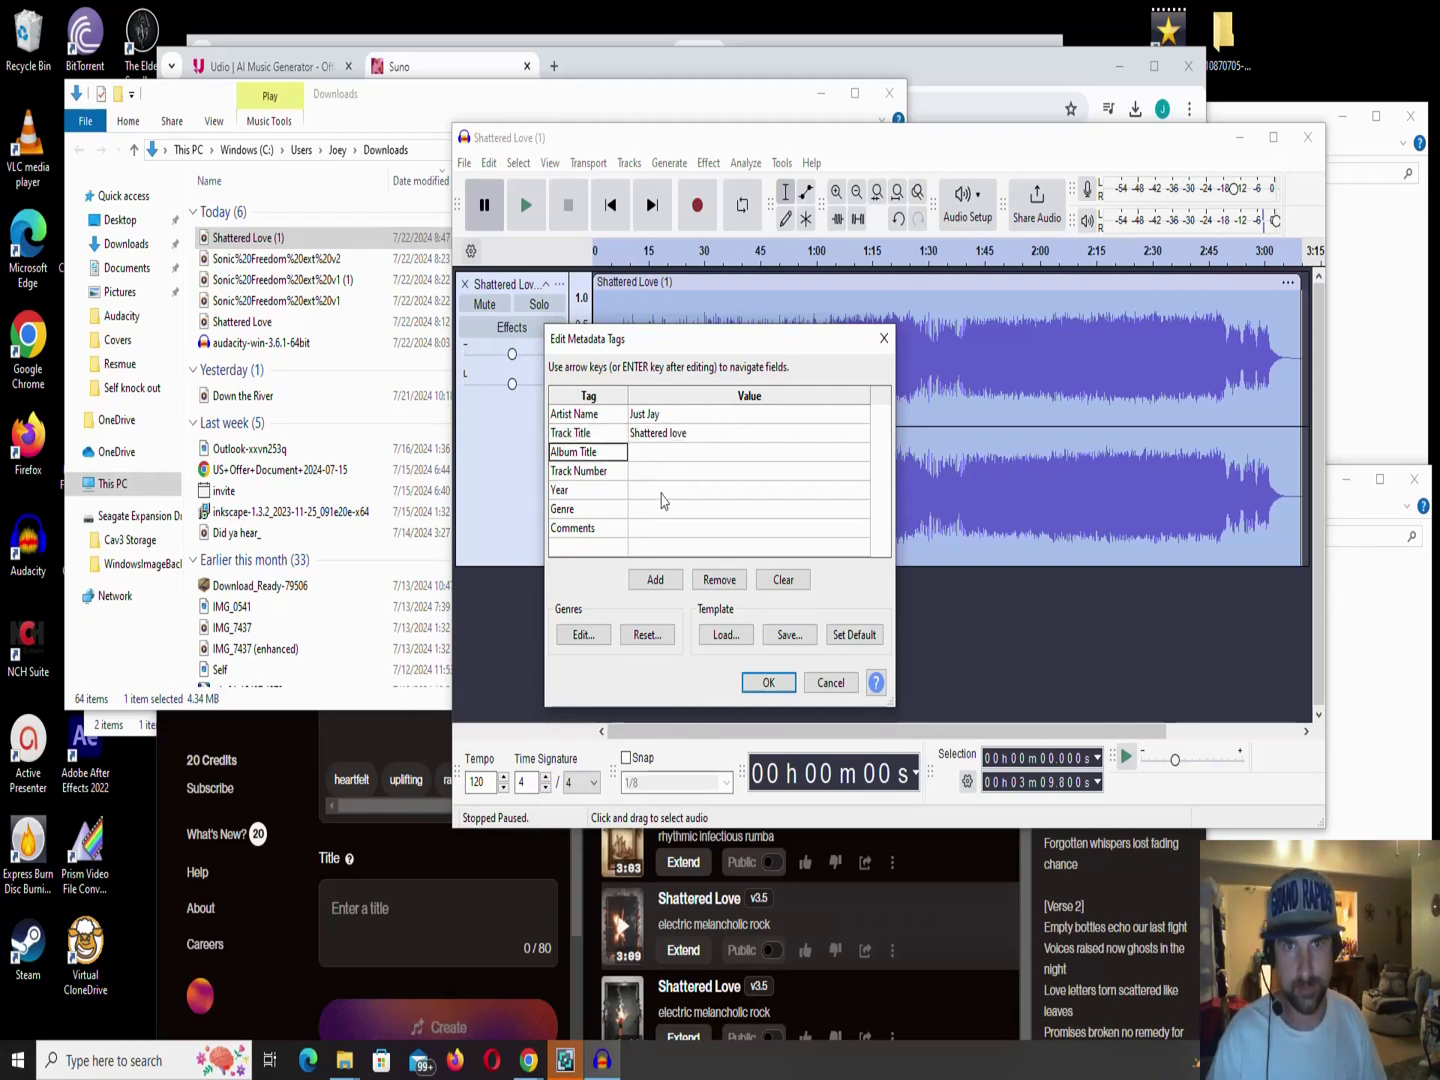
type("2024")
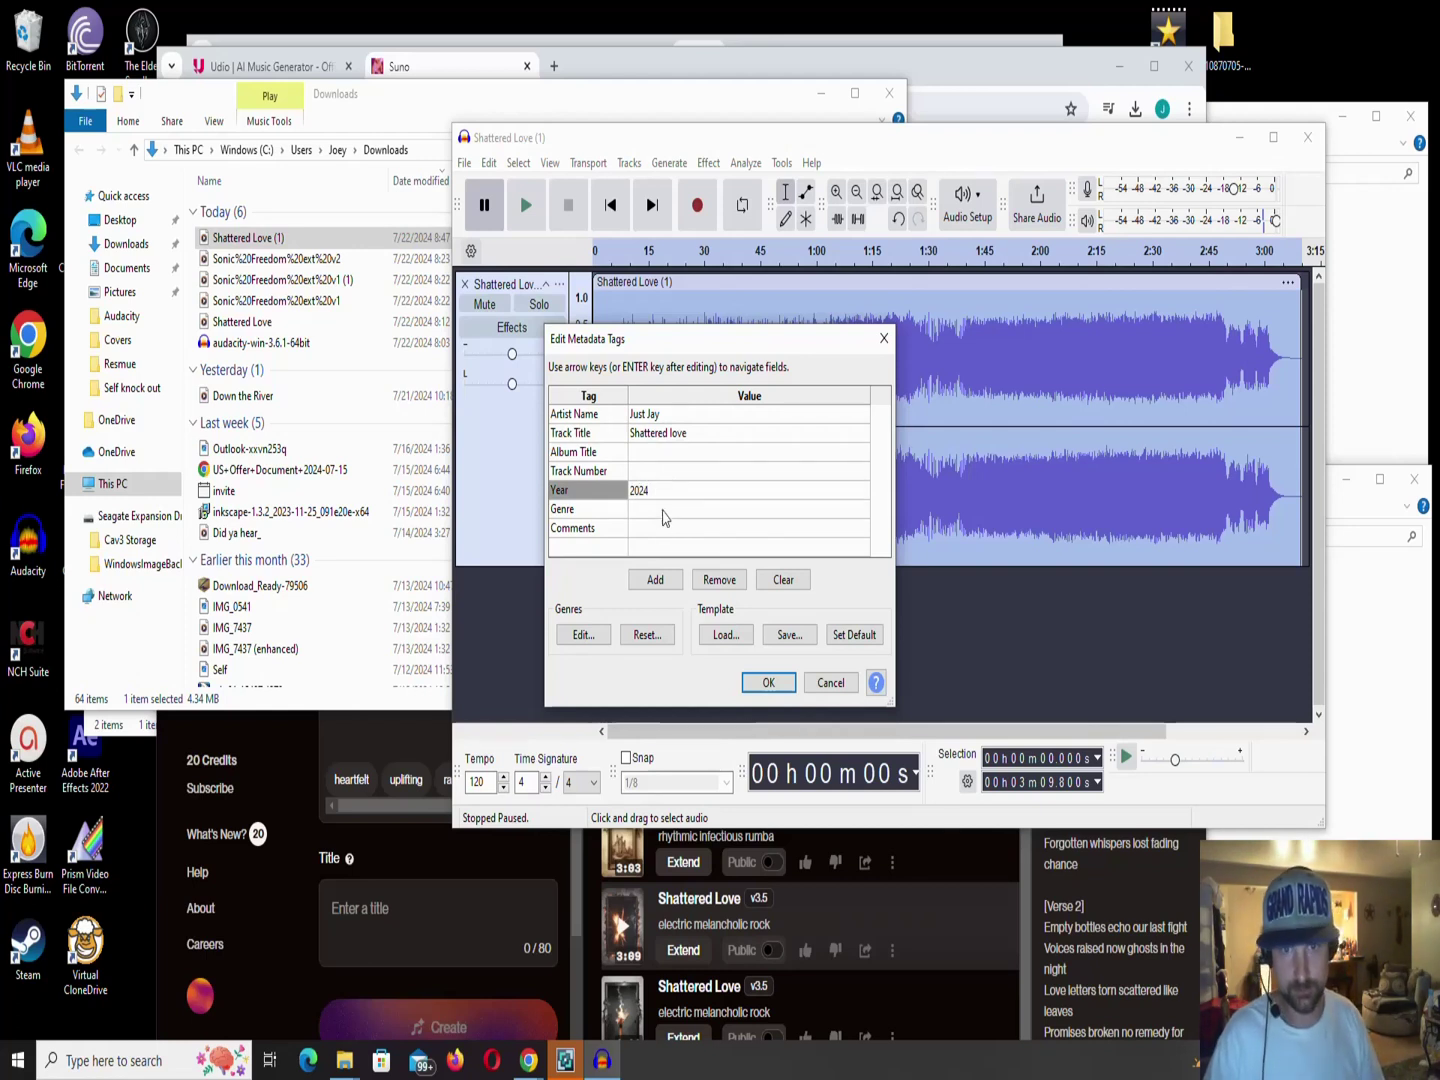
left_click(660, 510)
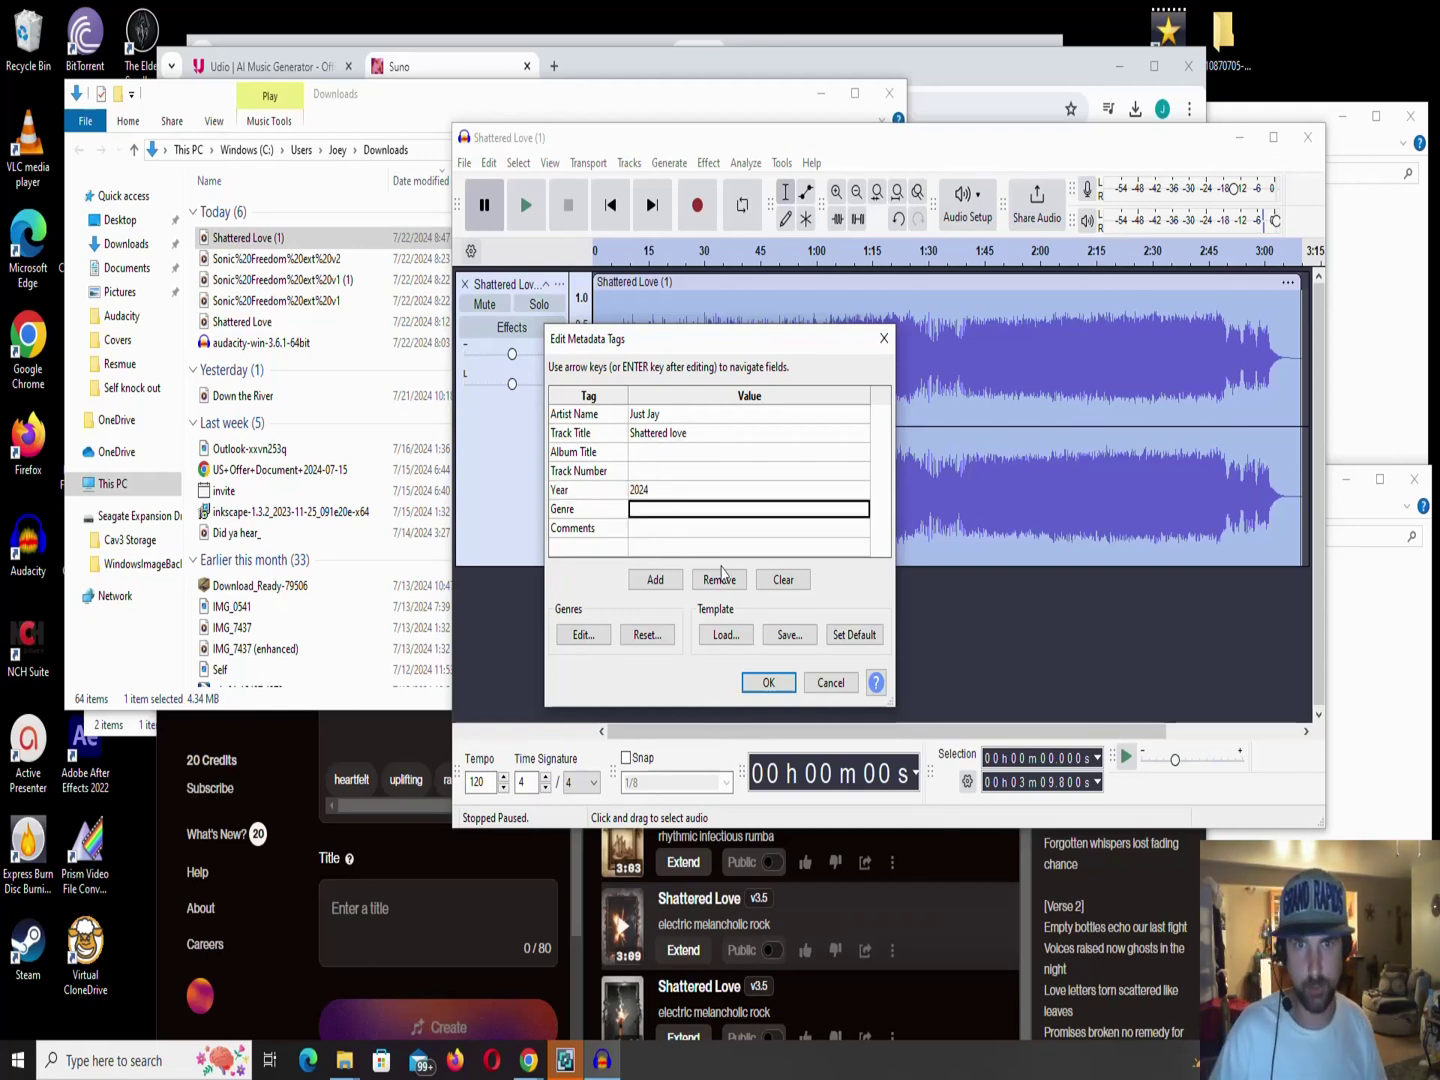
Leave genre empty, add the comment 'Suno' and confirm the tags.
left_click(768, 682)
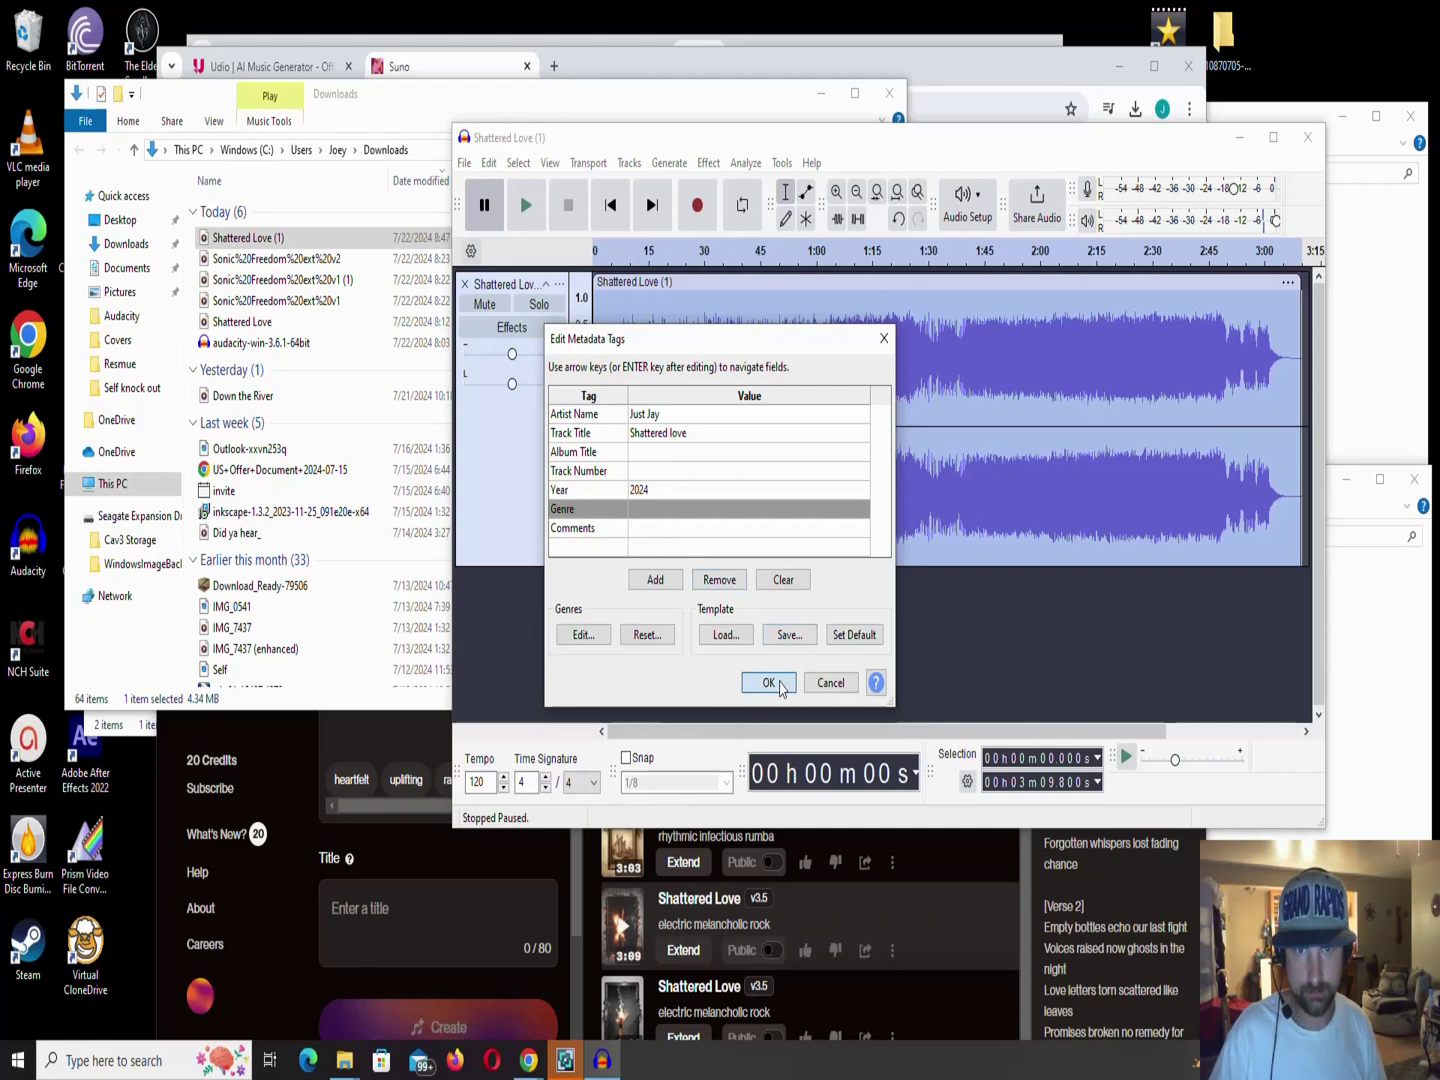
left_click(635, 529)
type("S")
key("Return")
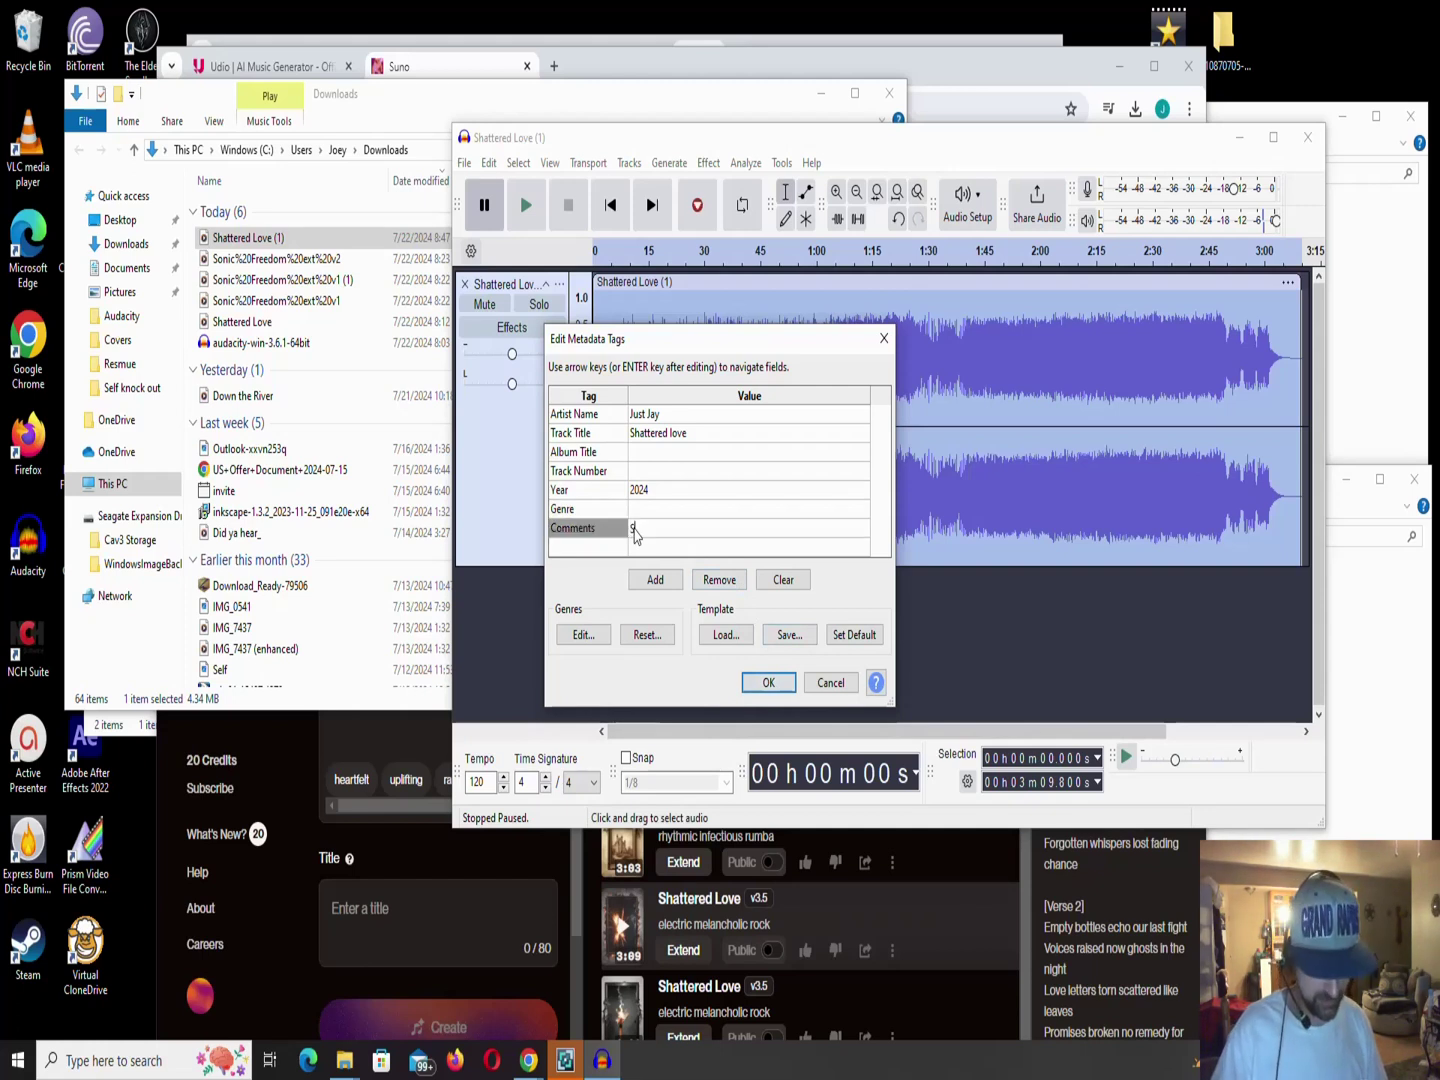
type("uno")
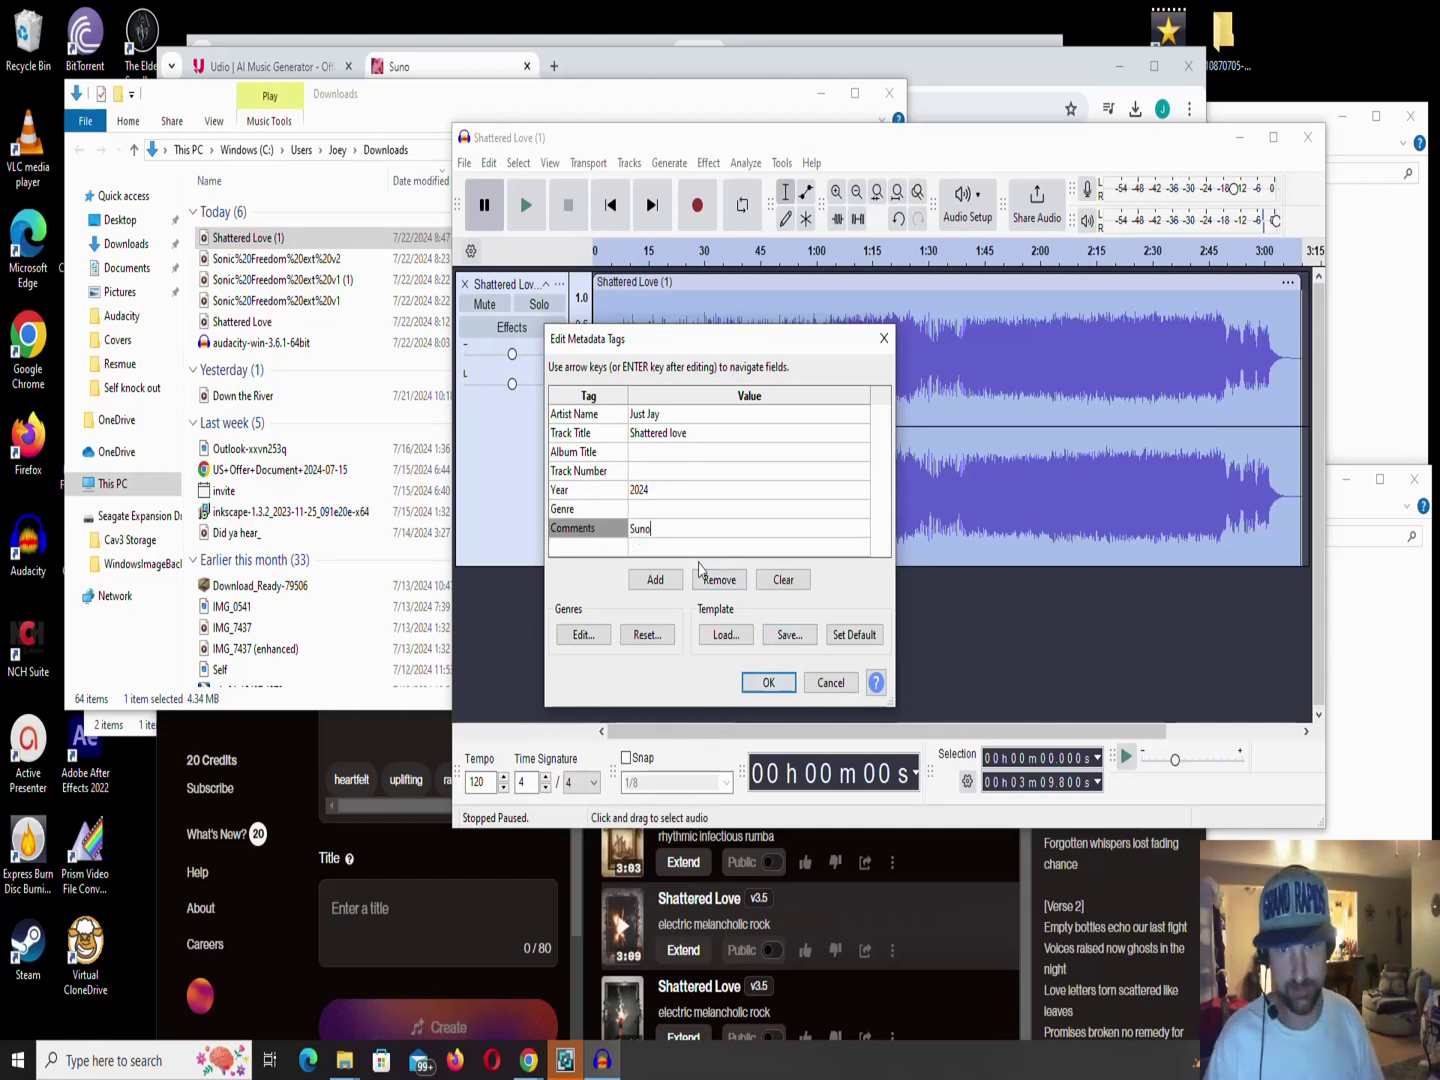
left_click(778, 688)
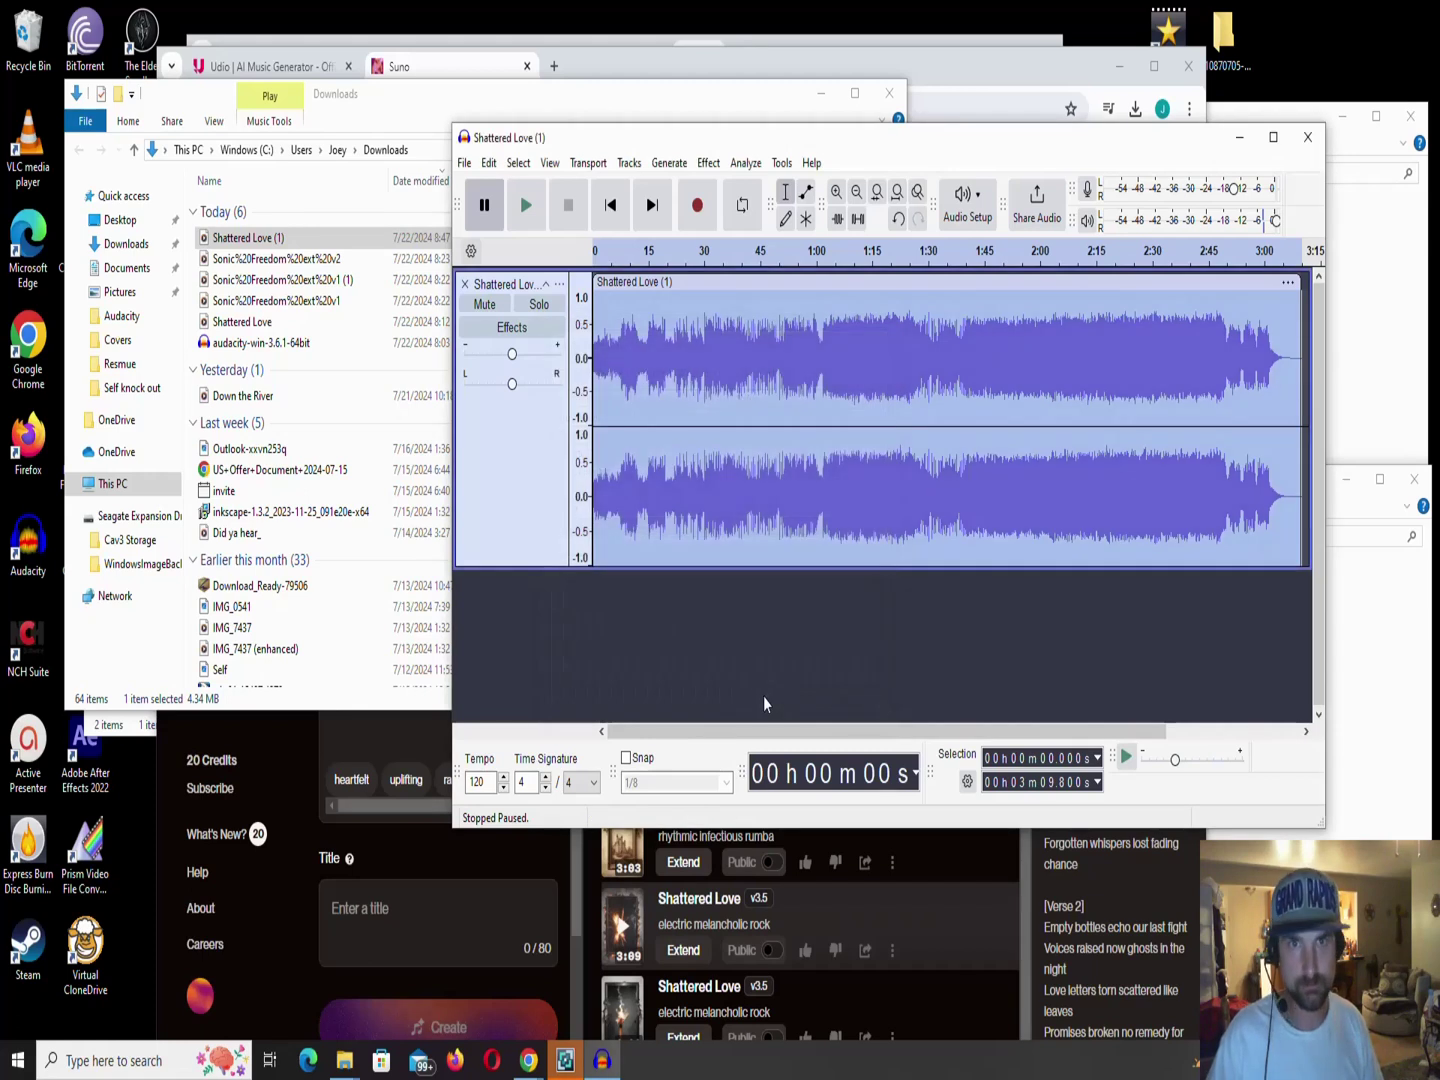
Export Shattered Love (1) as a WAV (Microsoft) file, then delete its track.
left_click(465, 165)
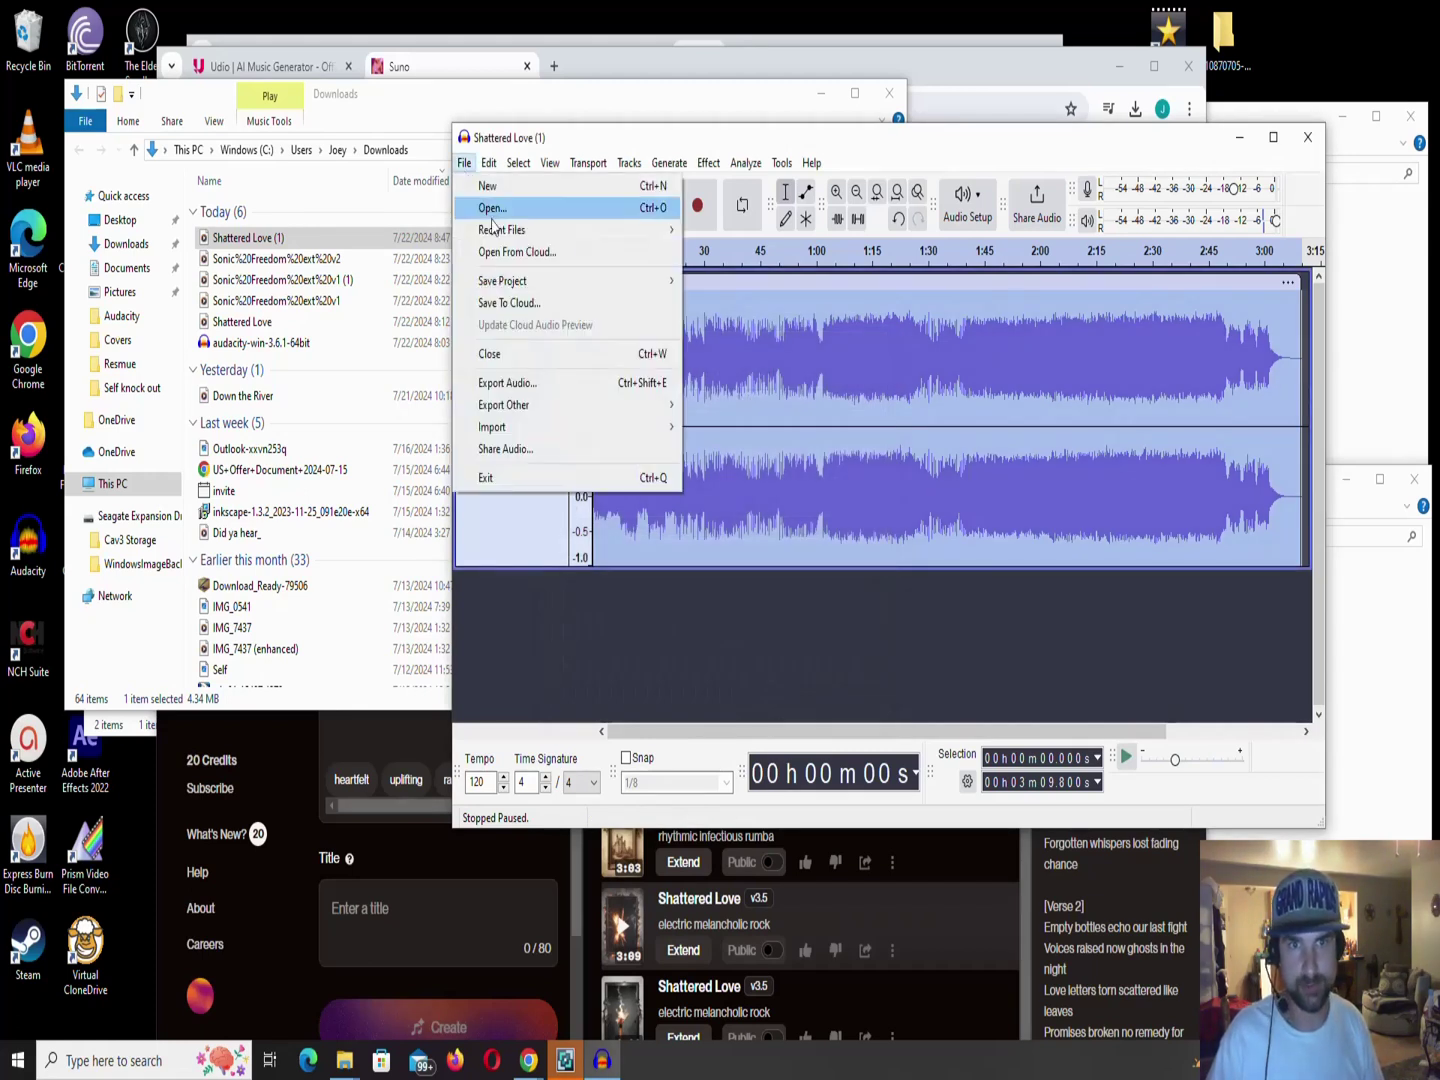
left_click(512, 382)
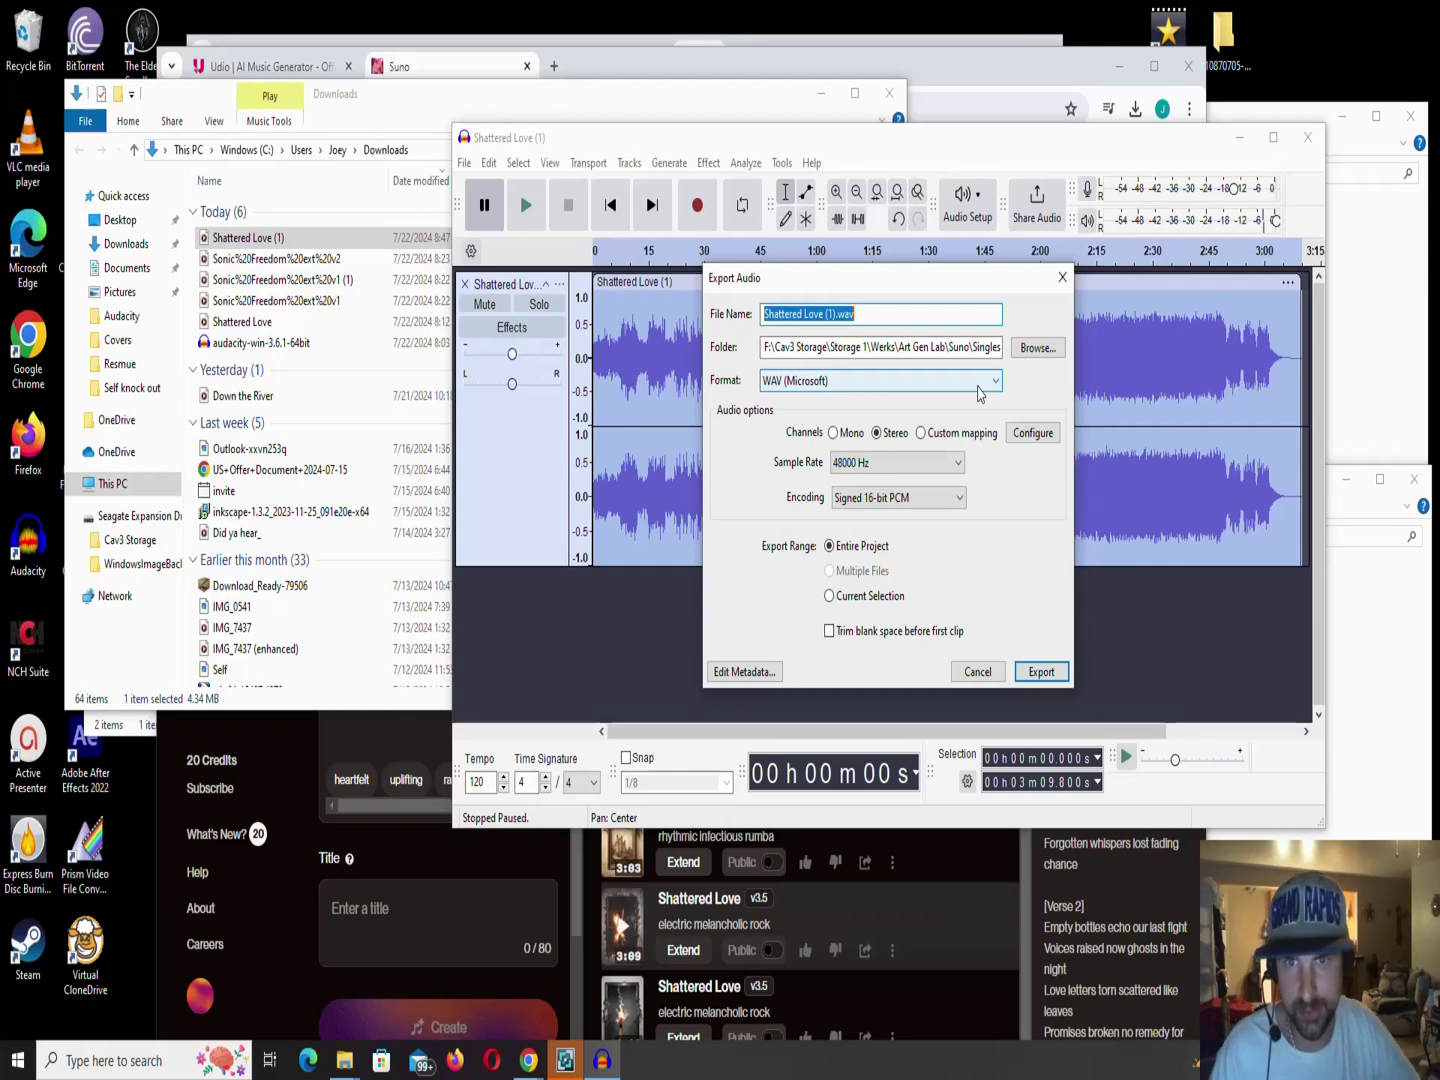
left_click(1041, 673)
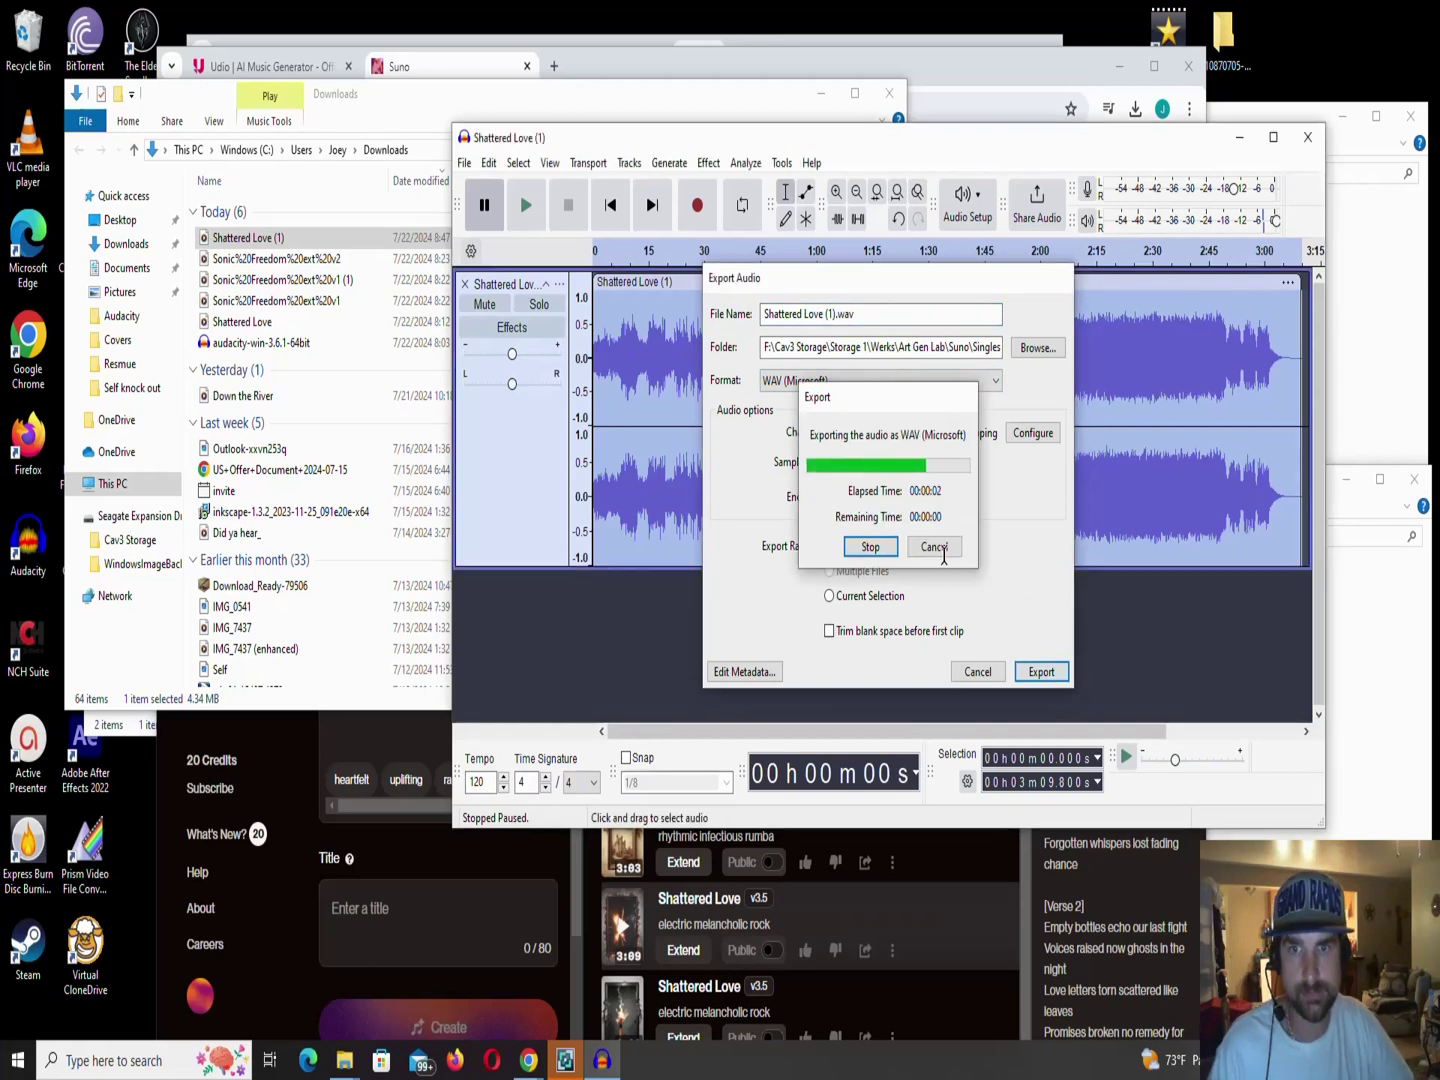
left_click(463, 286)
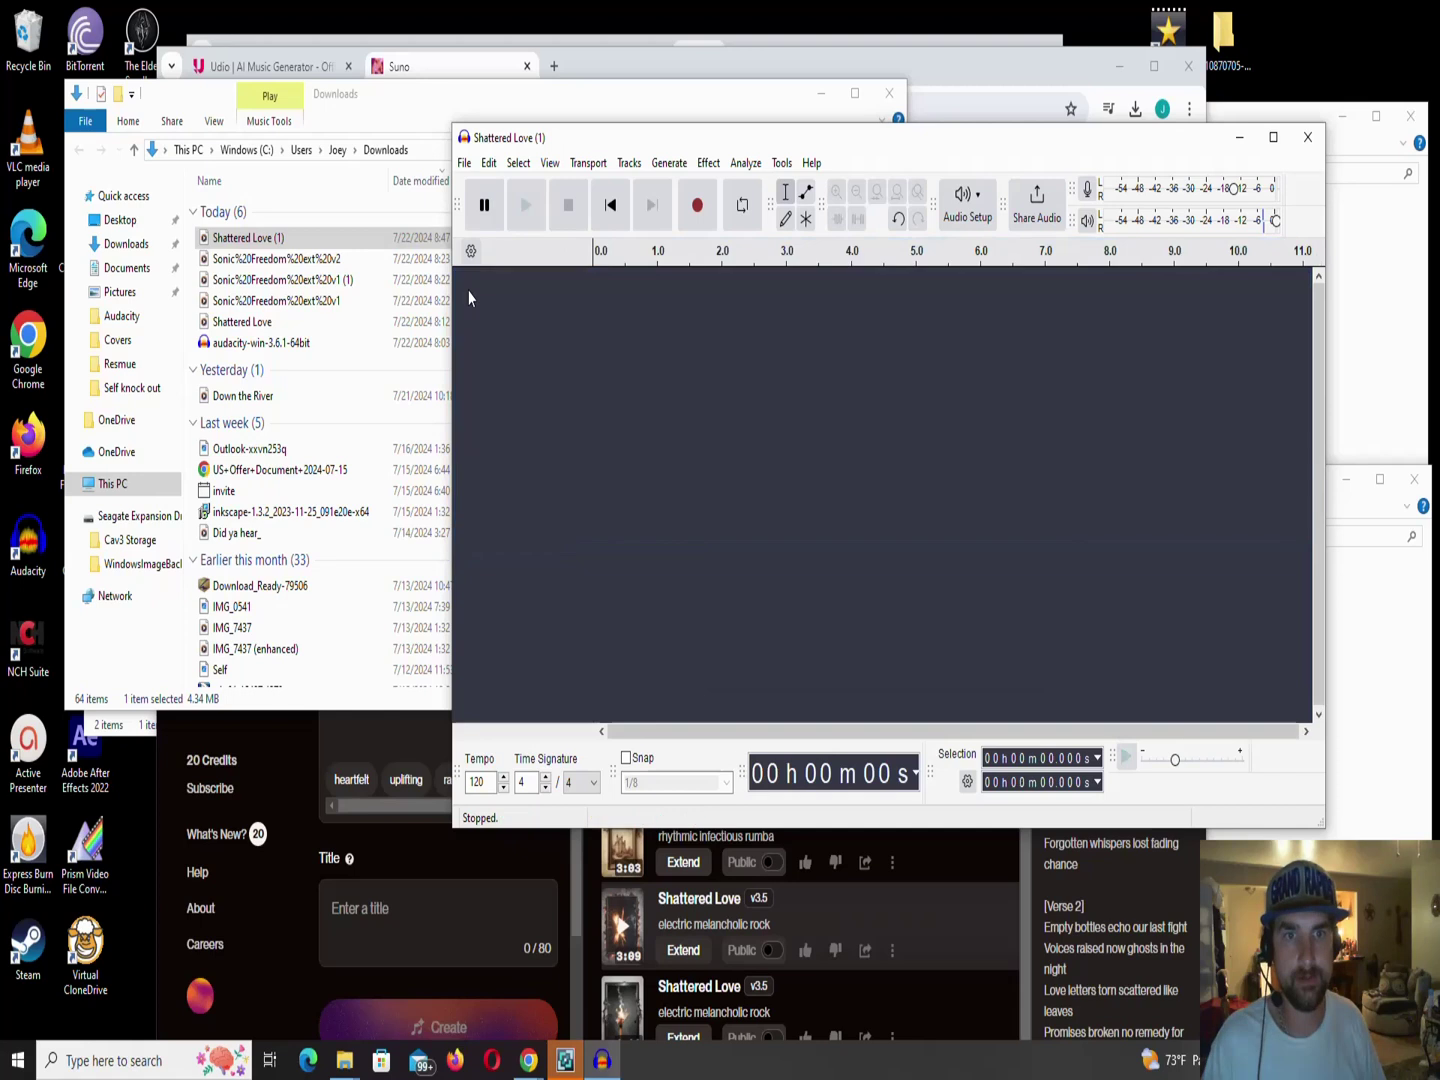
Review Sonic Freedom ext v1 and v2 on Udio's My Creations page and show recent downloads.
left_click(304, 781)
left_click(293, 68)
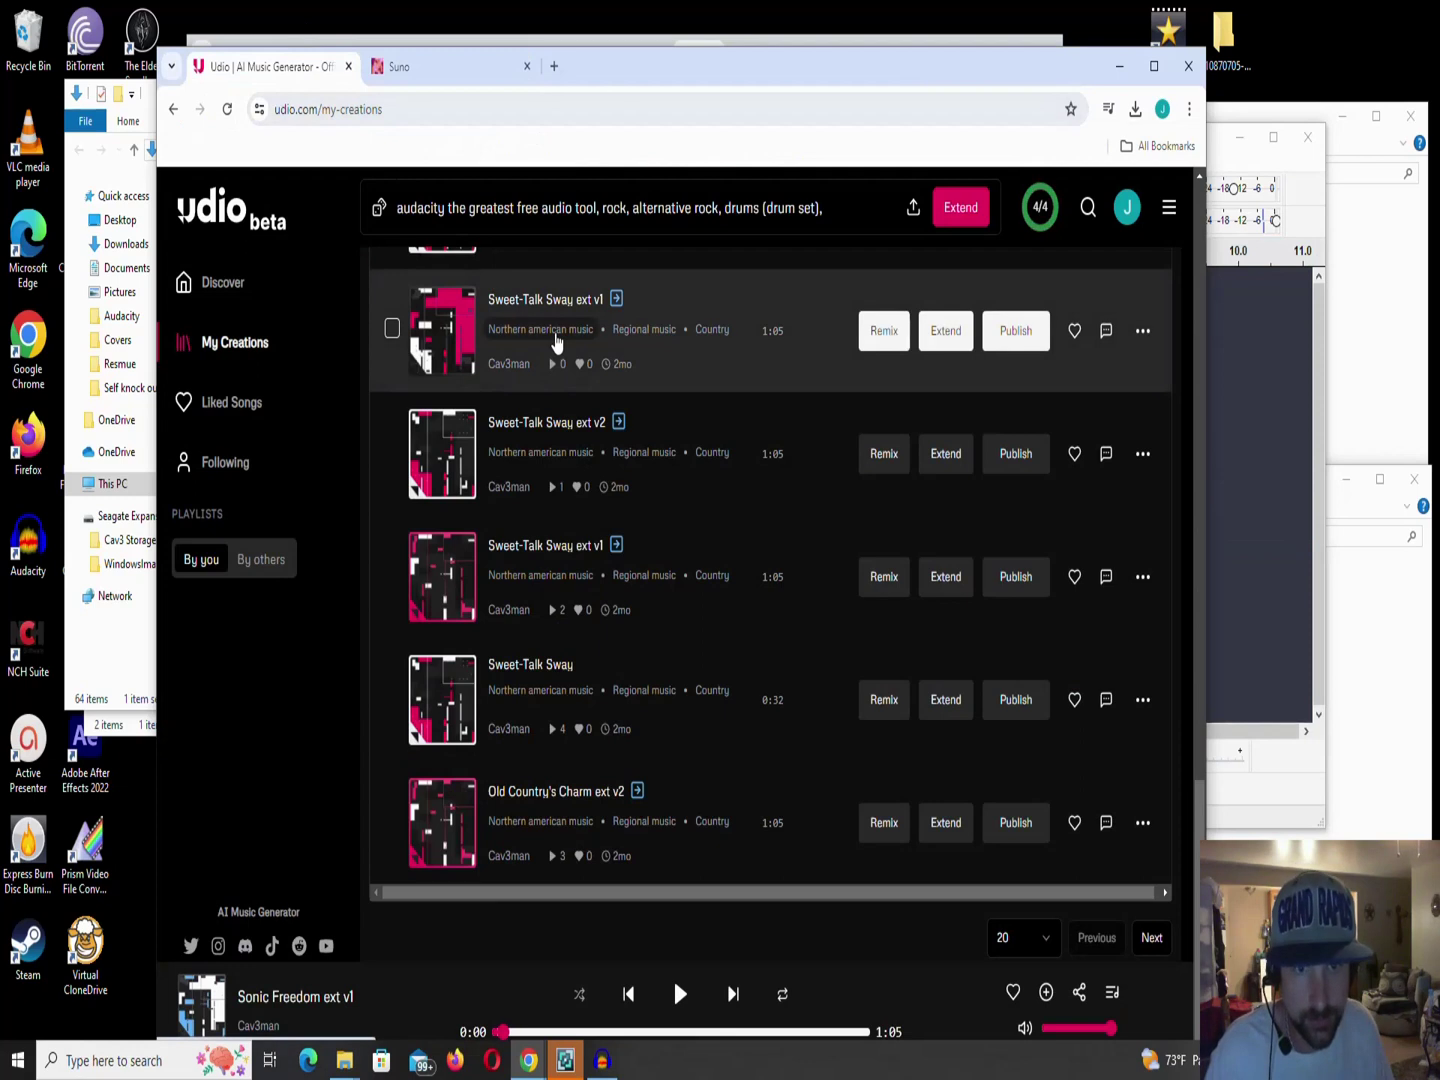
scroll(540, 385, "up", 15)
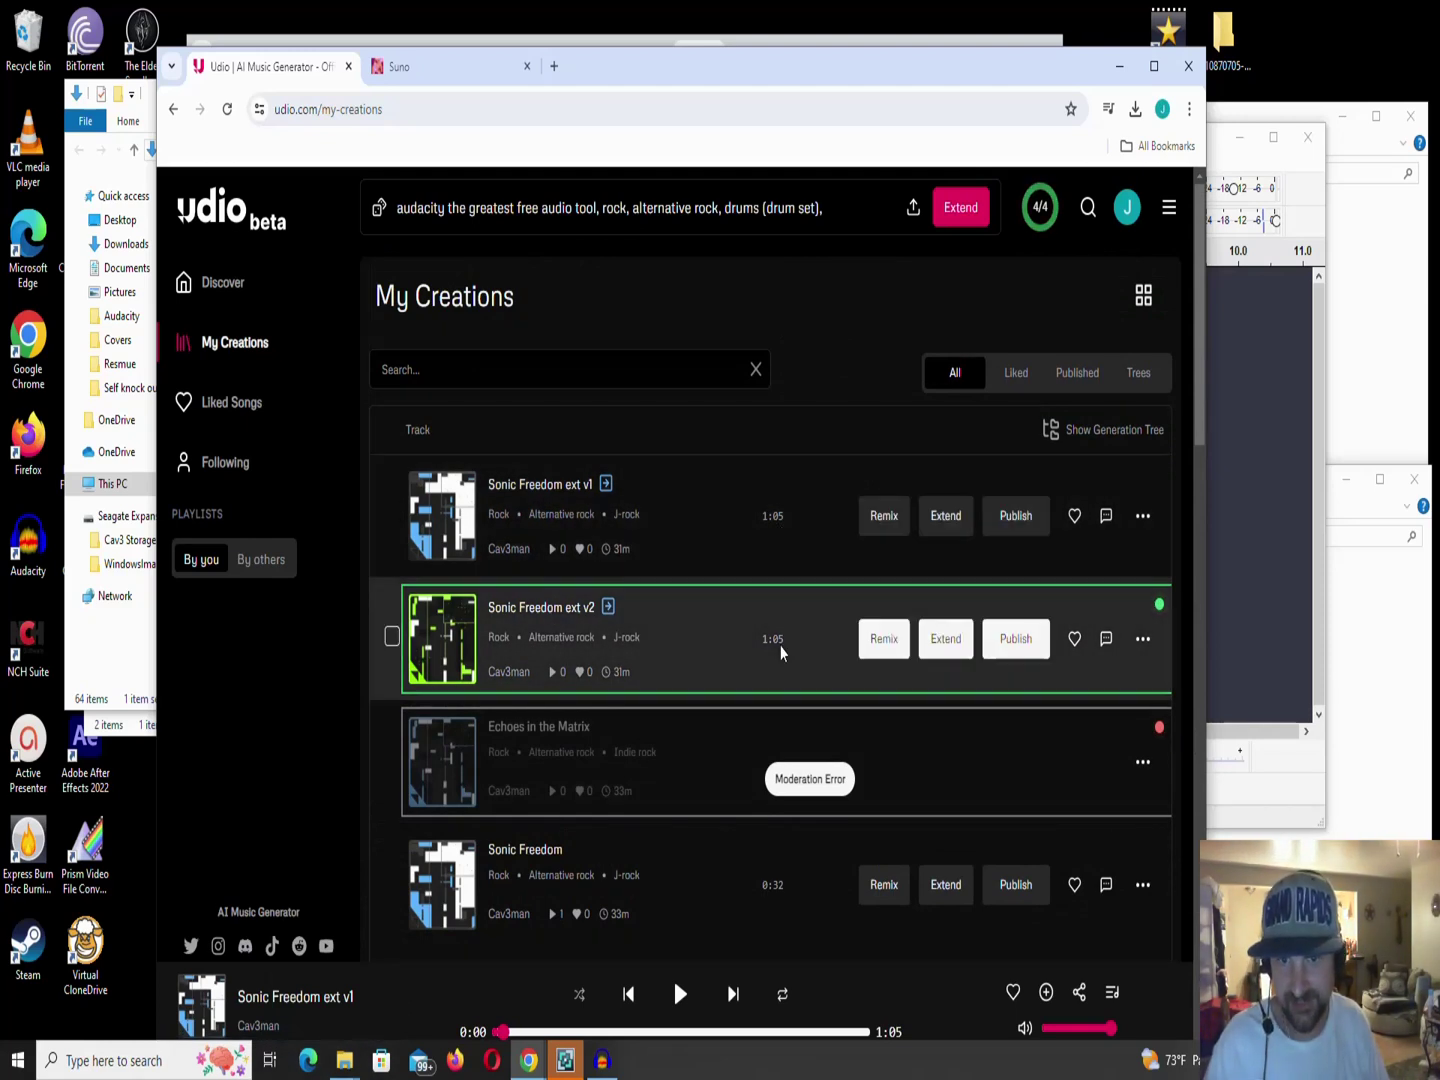
scroll(605, 790, "down", 2)
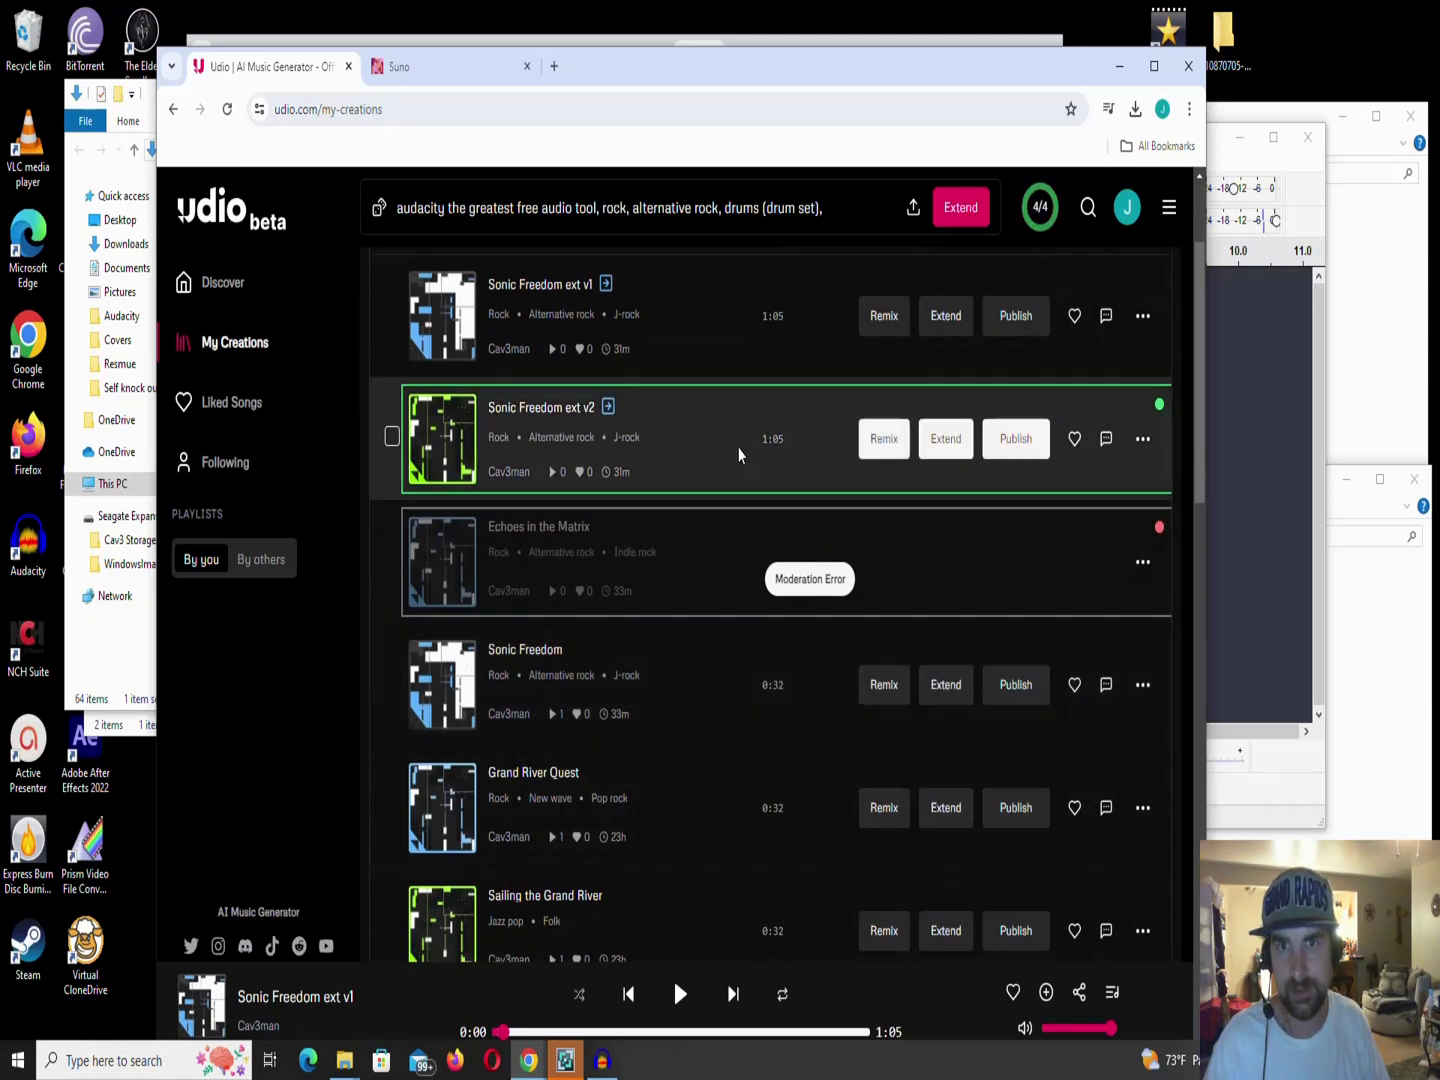
scroll(735, 452, "up", 2)
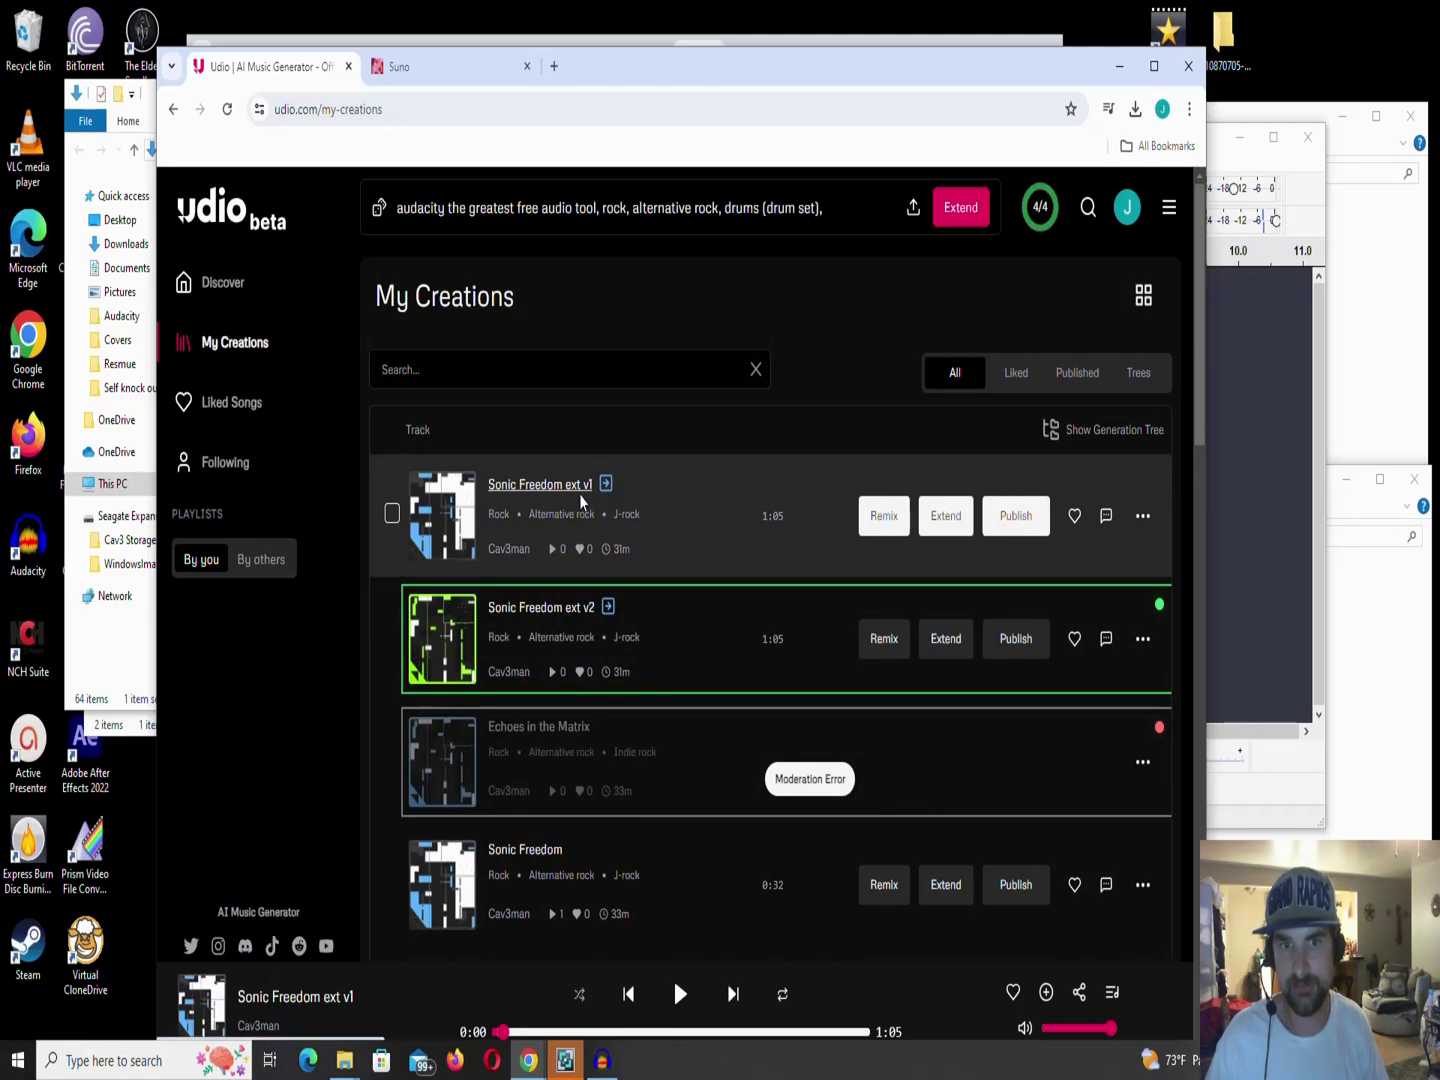
mouse_move(582, 501)
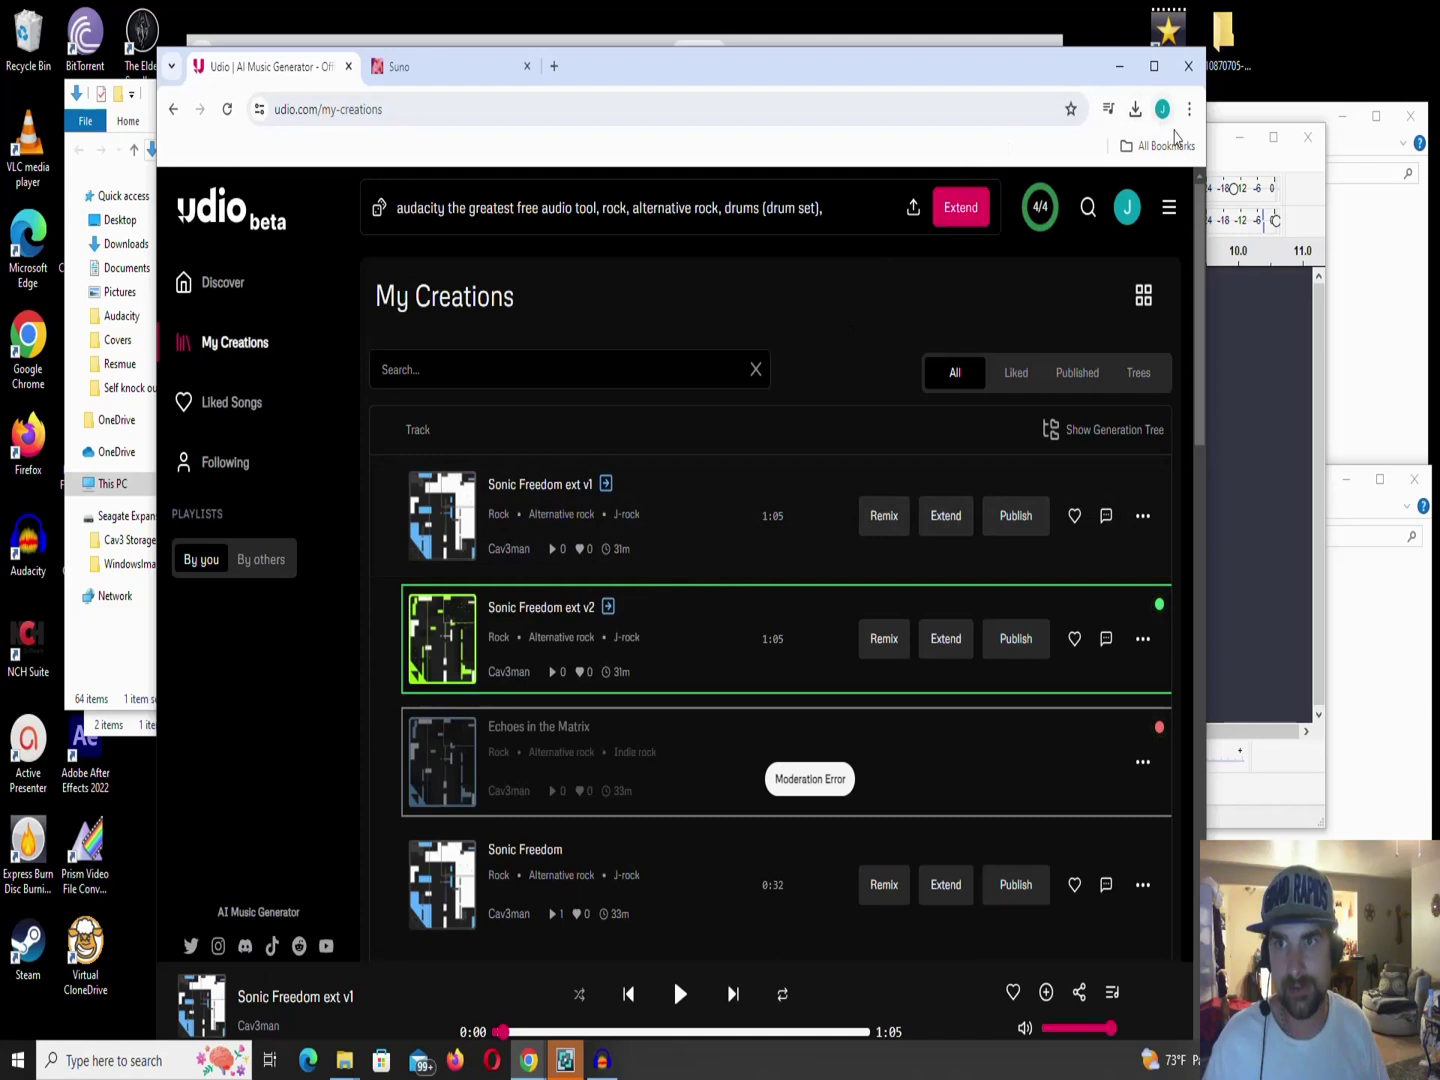
left_click(1188, 108)
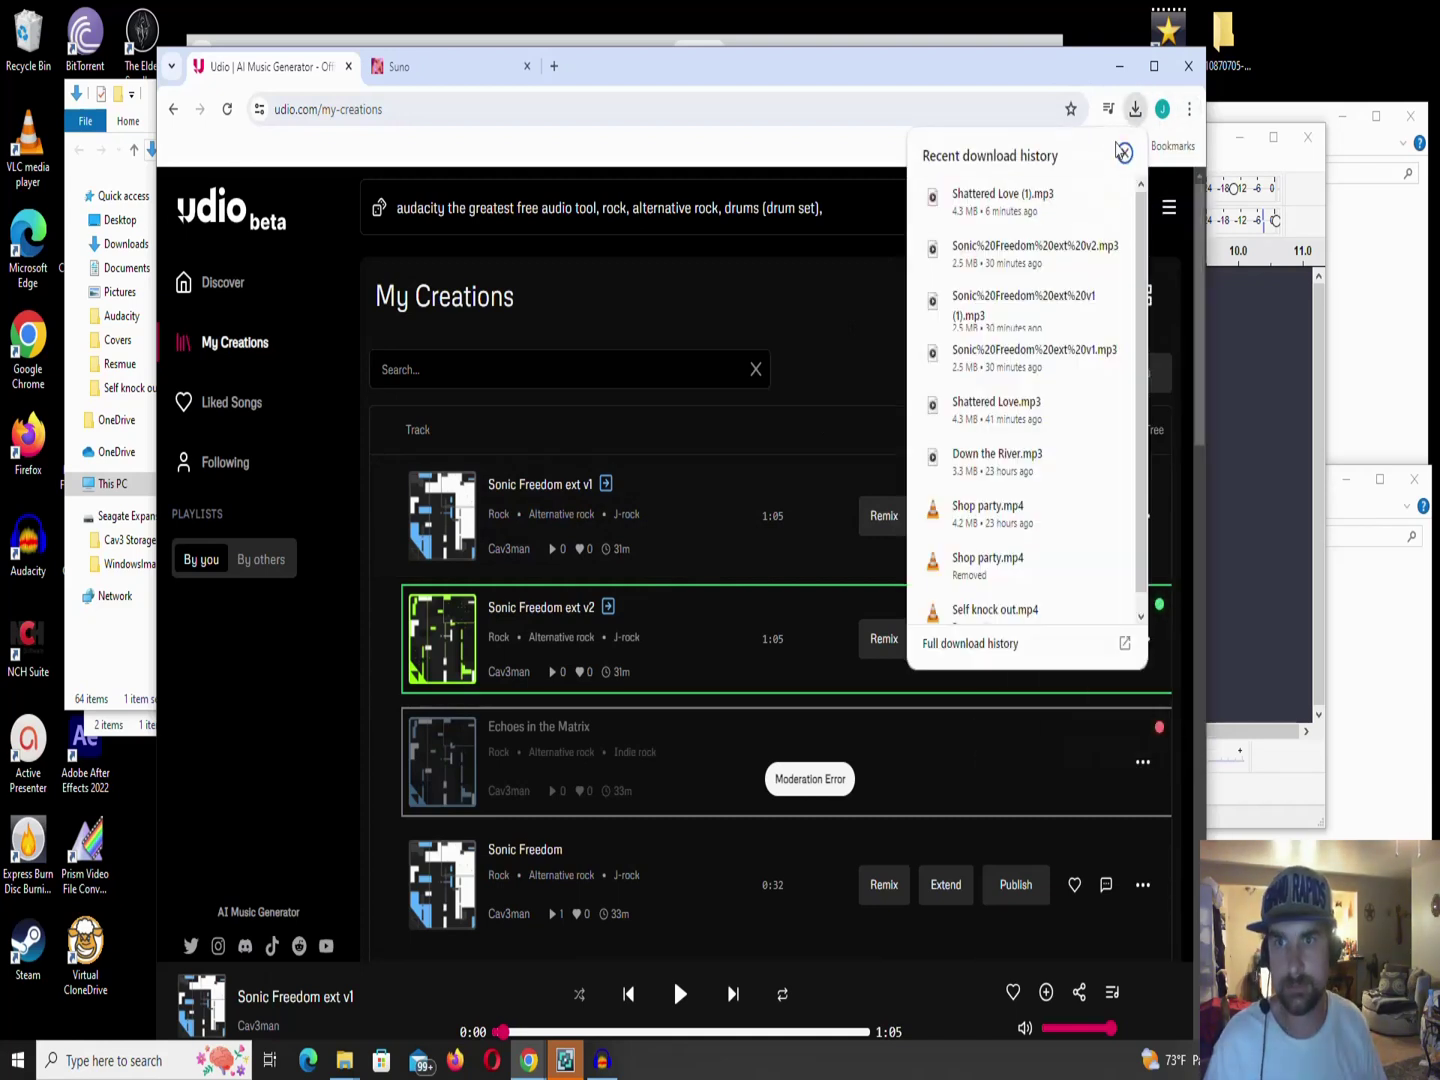
Drag the Sonic Freedom ext v1 and ext v2 MP3s from Downloads into Audacity as two tracks.
left_click(1083, 198)
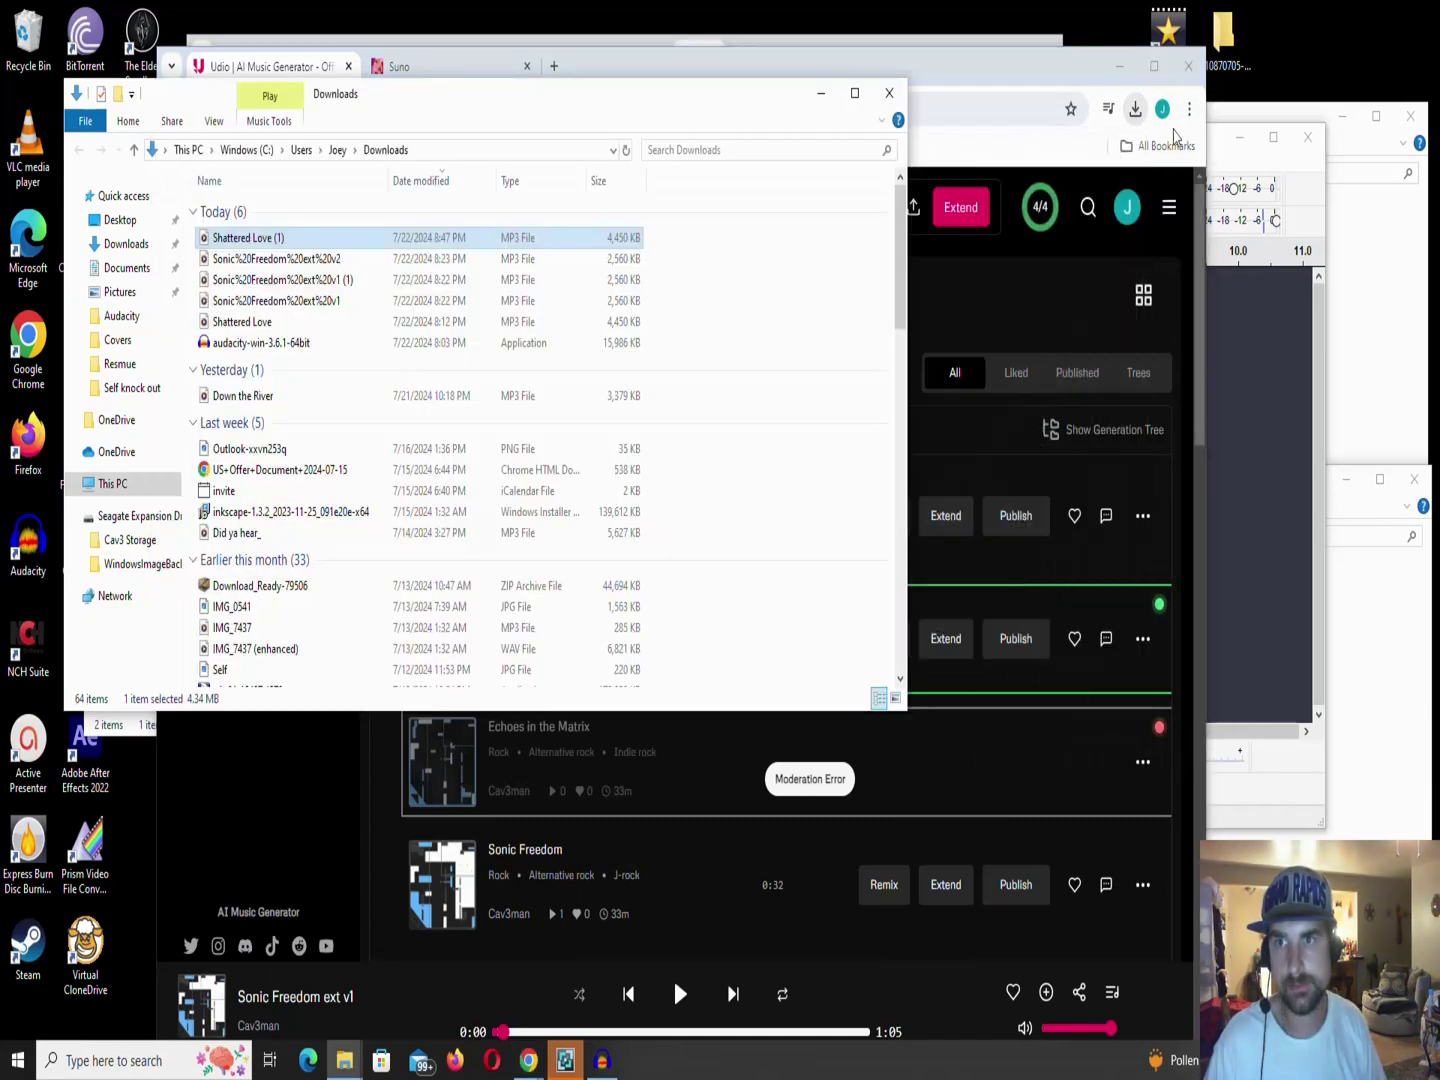
left_click(1217, 158)
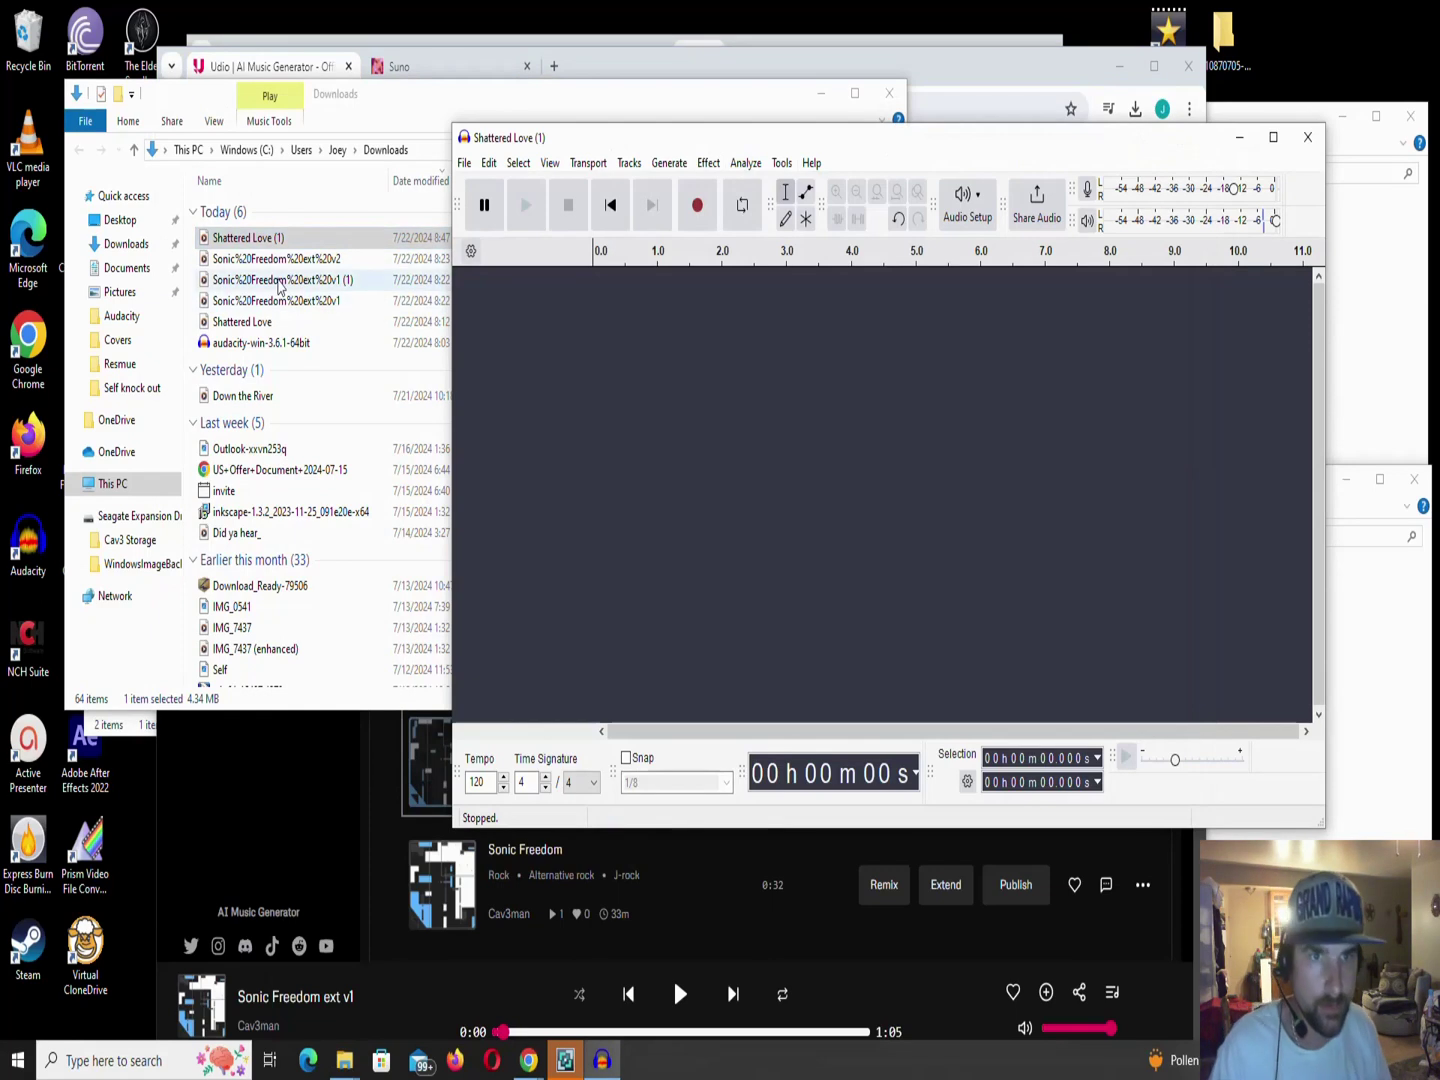
left_click_drag(280, 285, 595, 345)
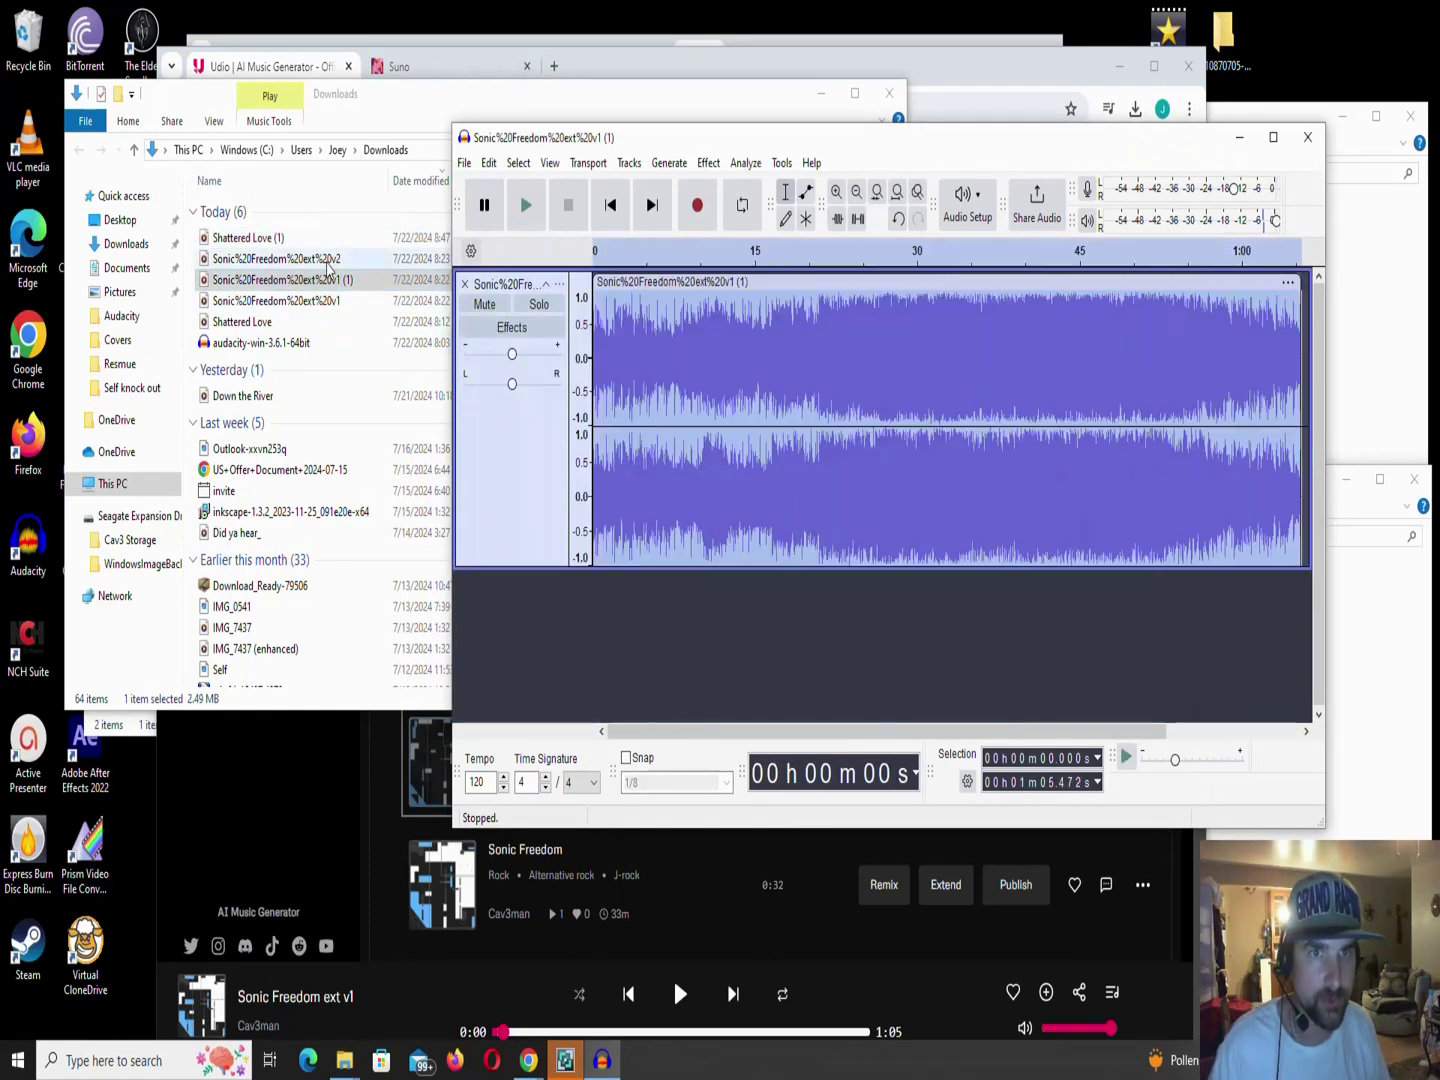
left_click_drag(327, 263, 577, 661)
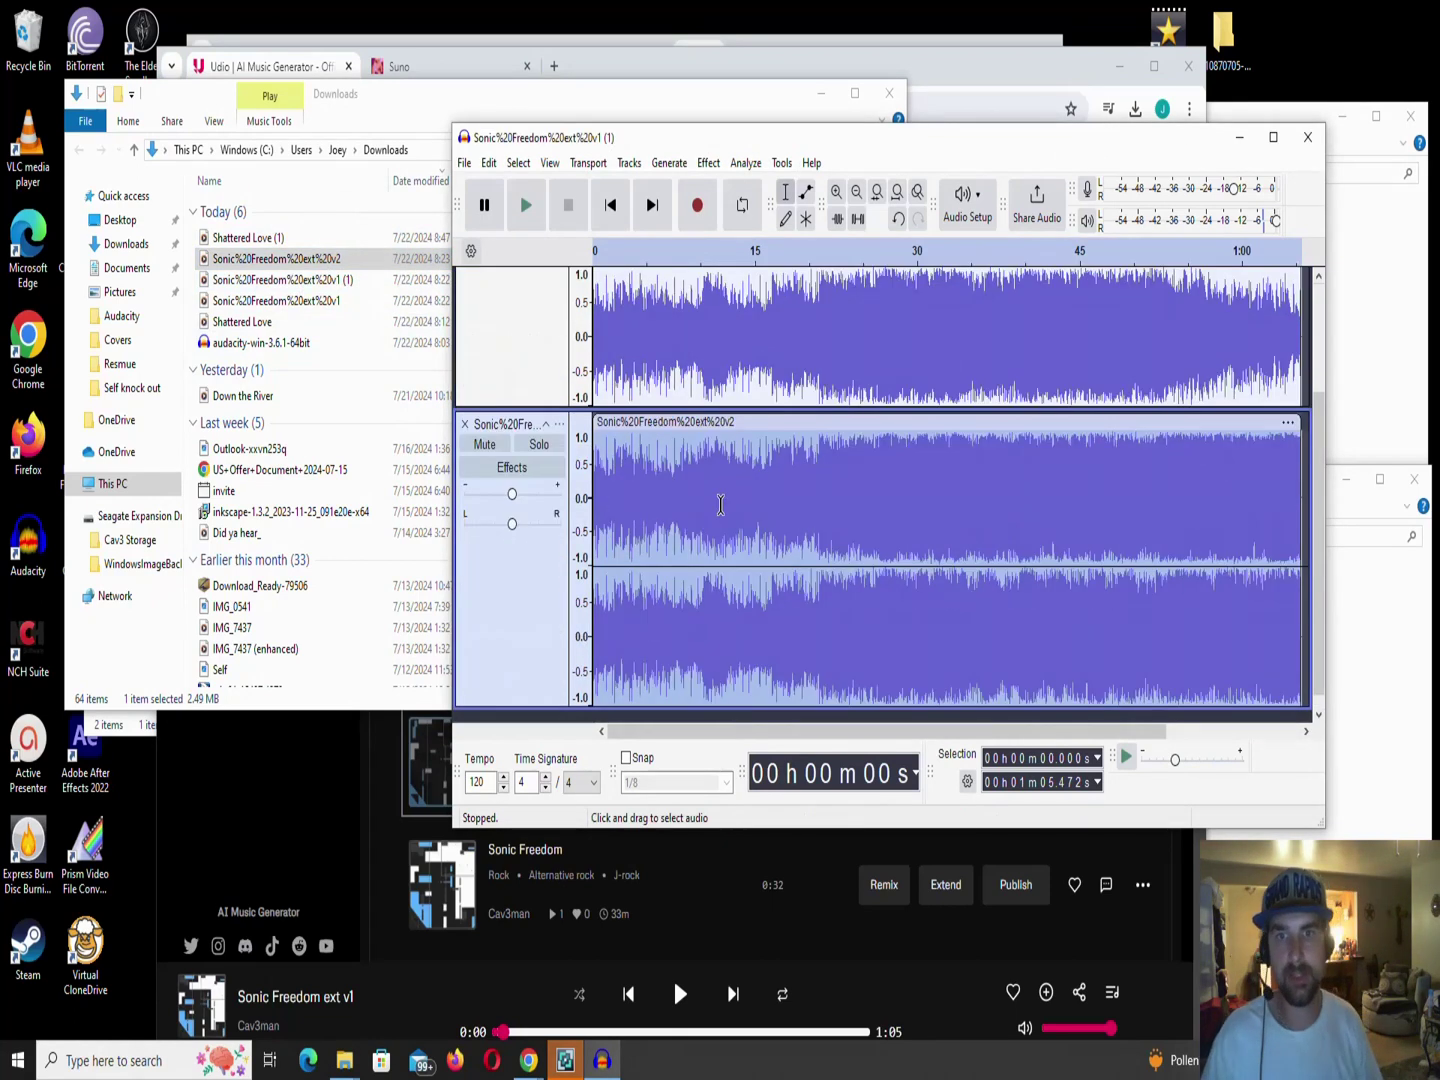
Play the two Sonic Freedom tracks briefly, then stop.
scroll(732, 511, "up", 3)
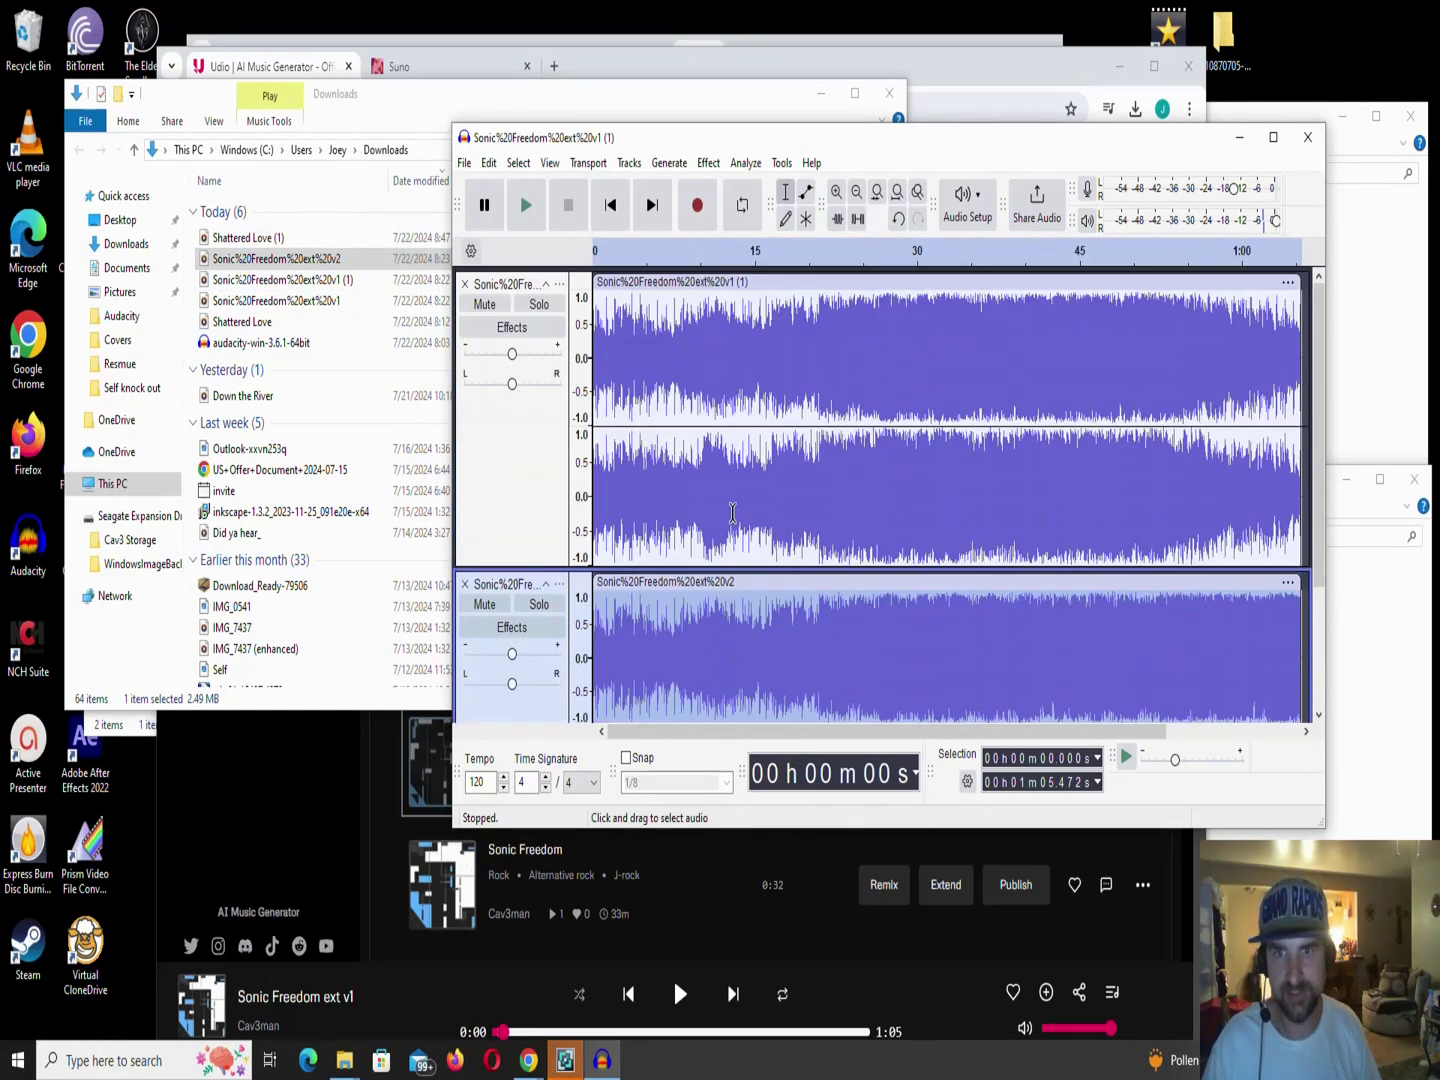
scroll(733, 512, "down", 1)
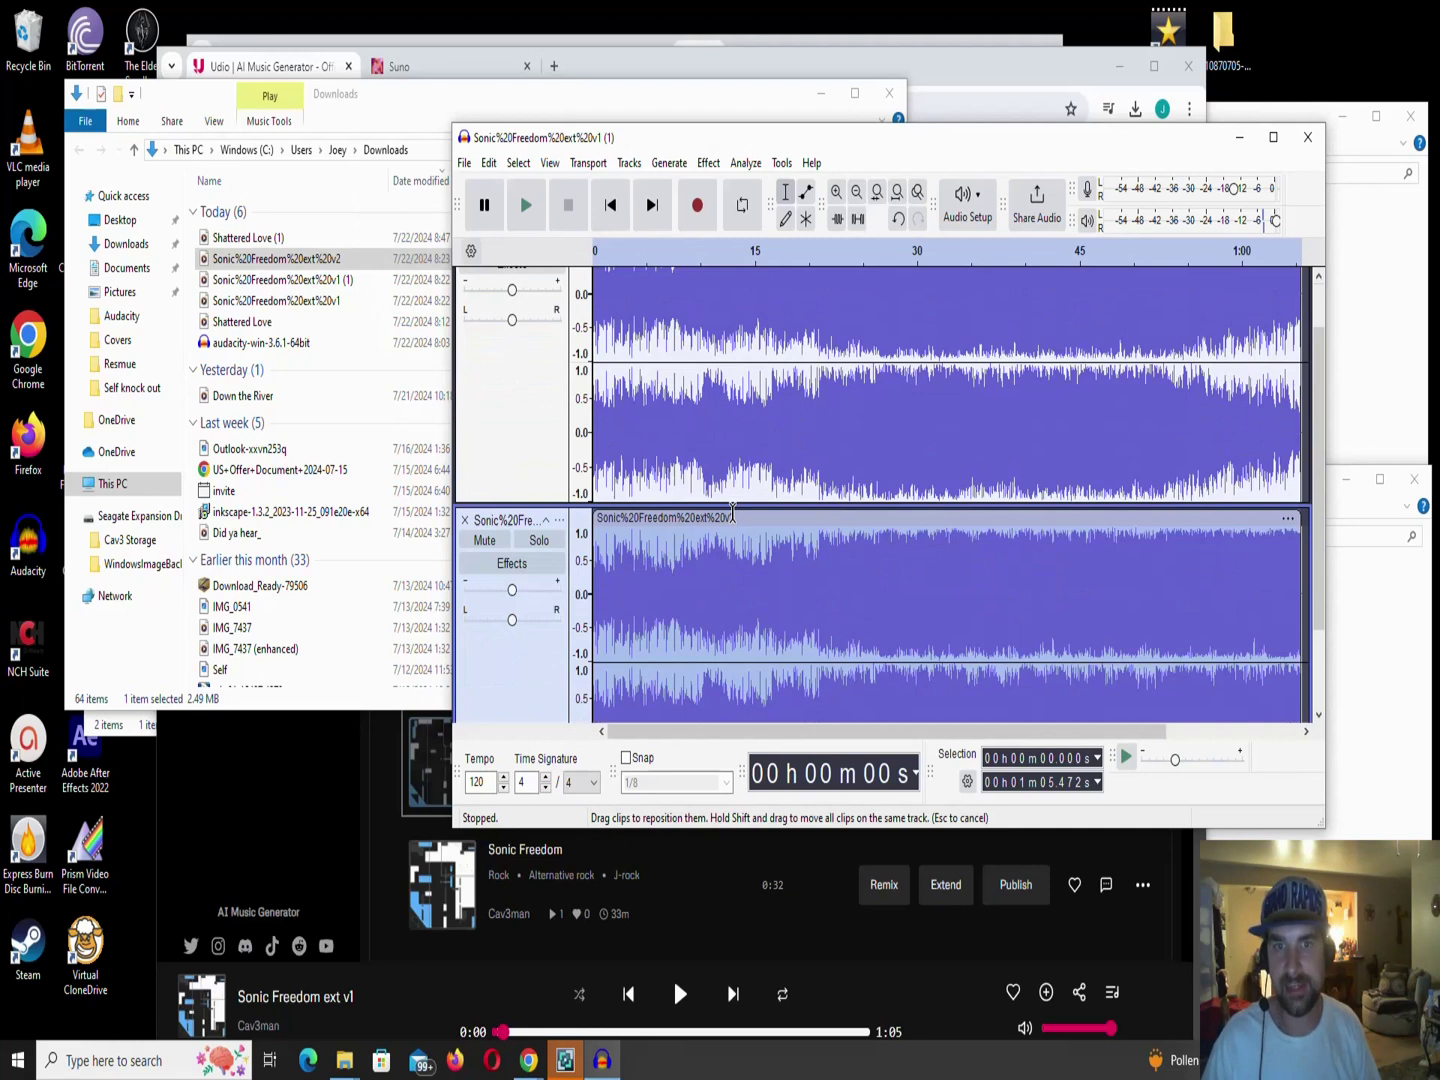
key("space")
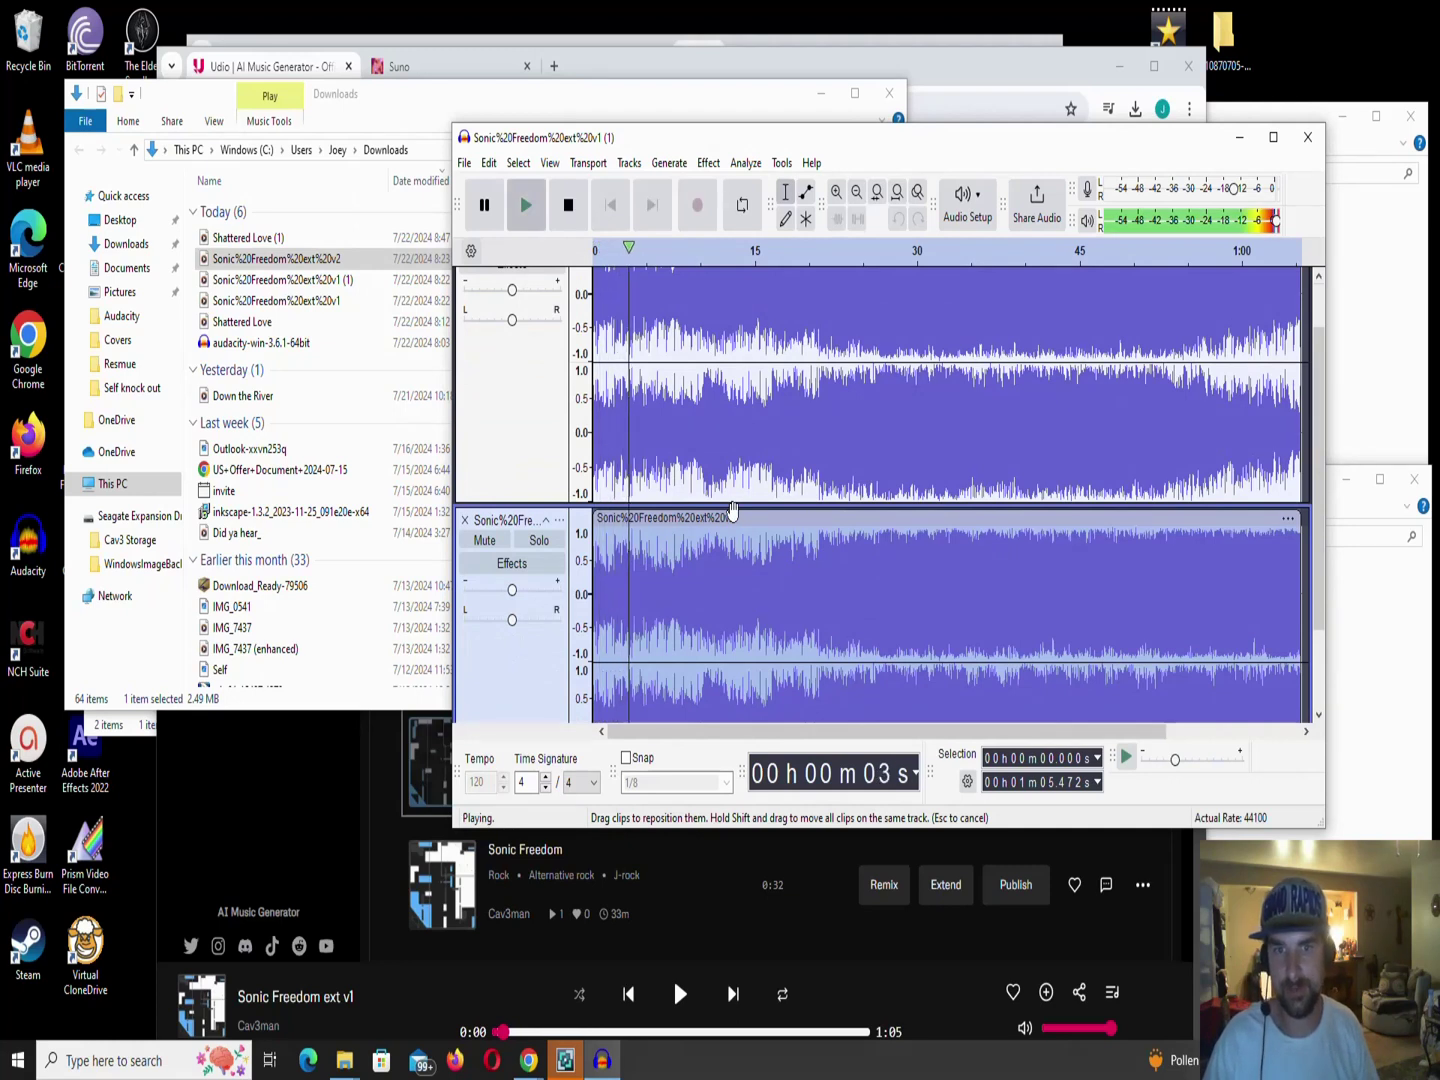
key("space")
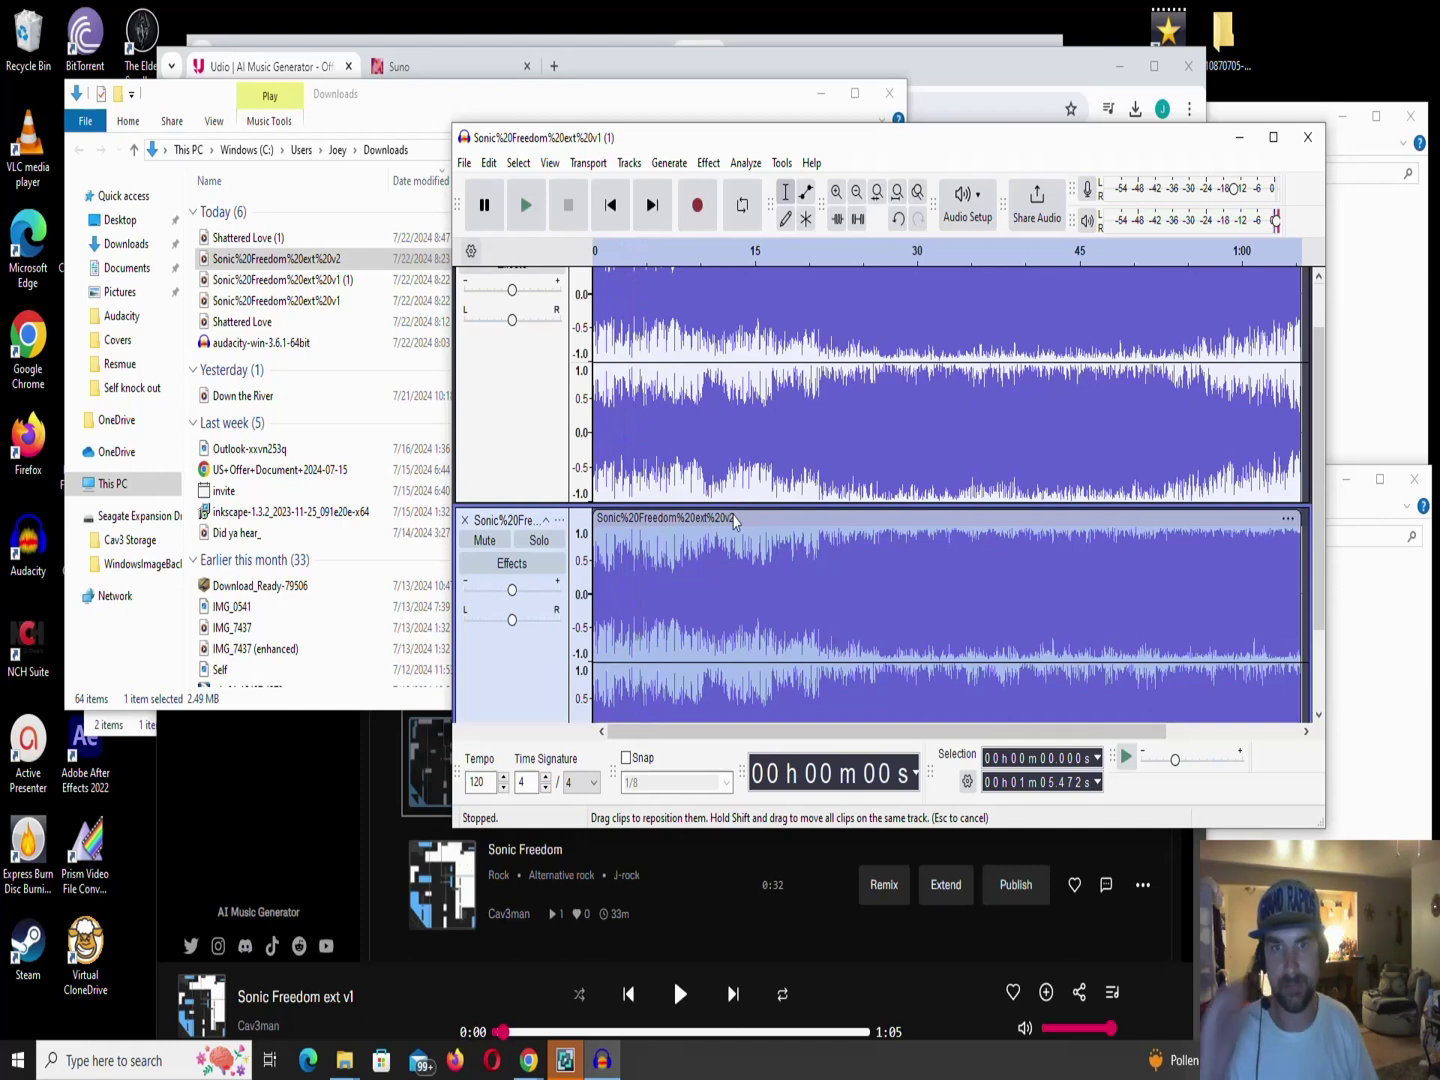
Play both stacked Sonic Freedom tracks from about 5.3 s, then stop playback.
left_click(650, 598)
key("space")
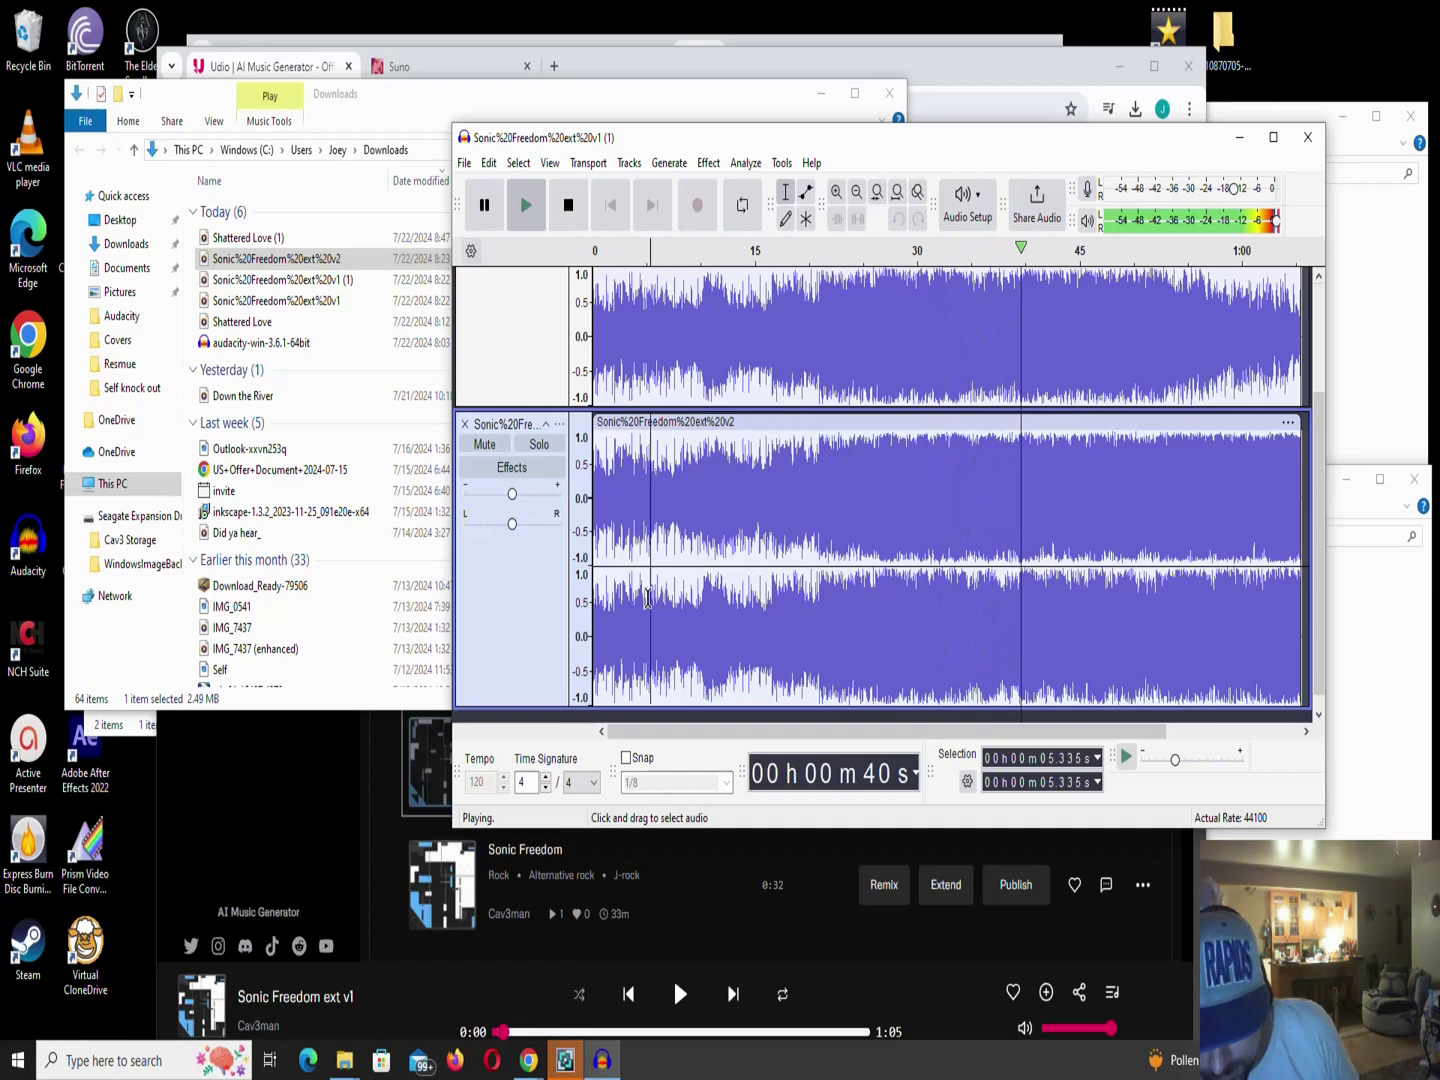
key("space")
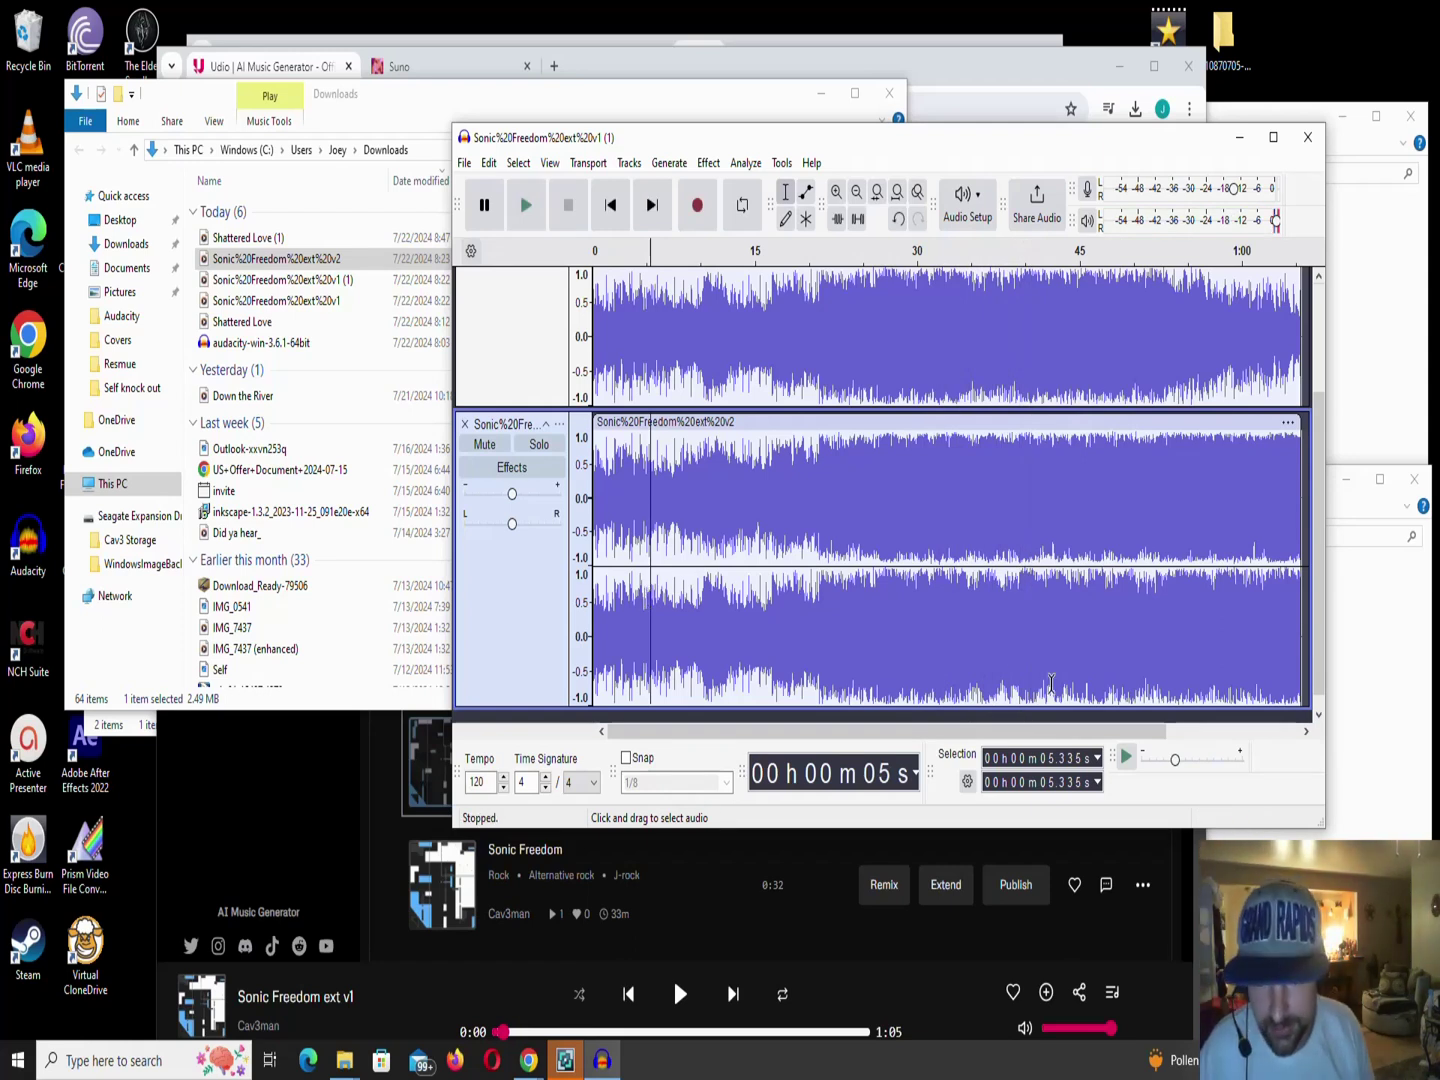
Split the v2 track's clip at about 32 s.
left_click(977, 687)
left_click(960, 683)
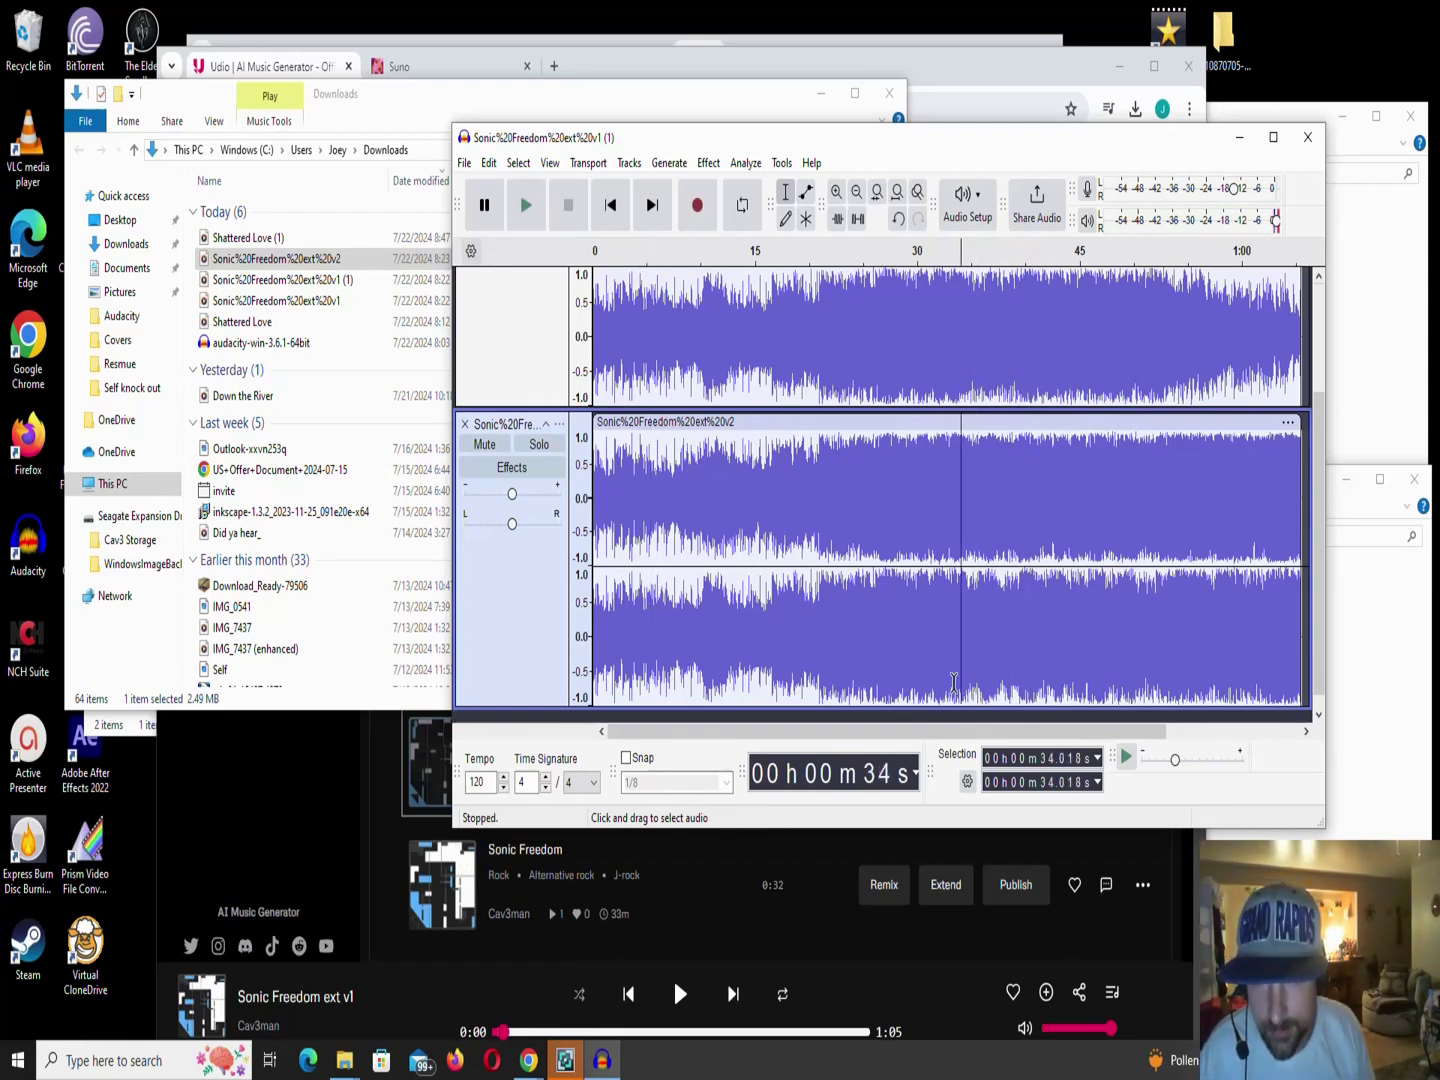
left_click_drag(946, 676, 937, 666)
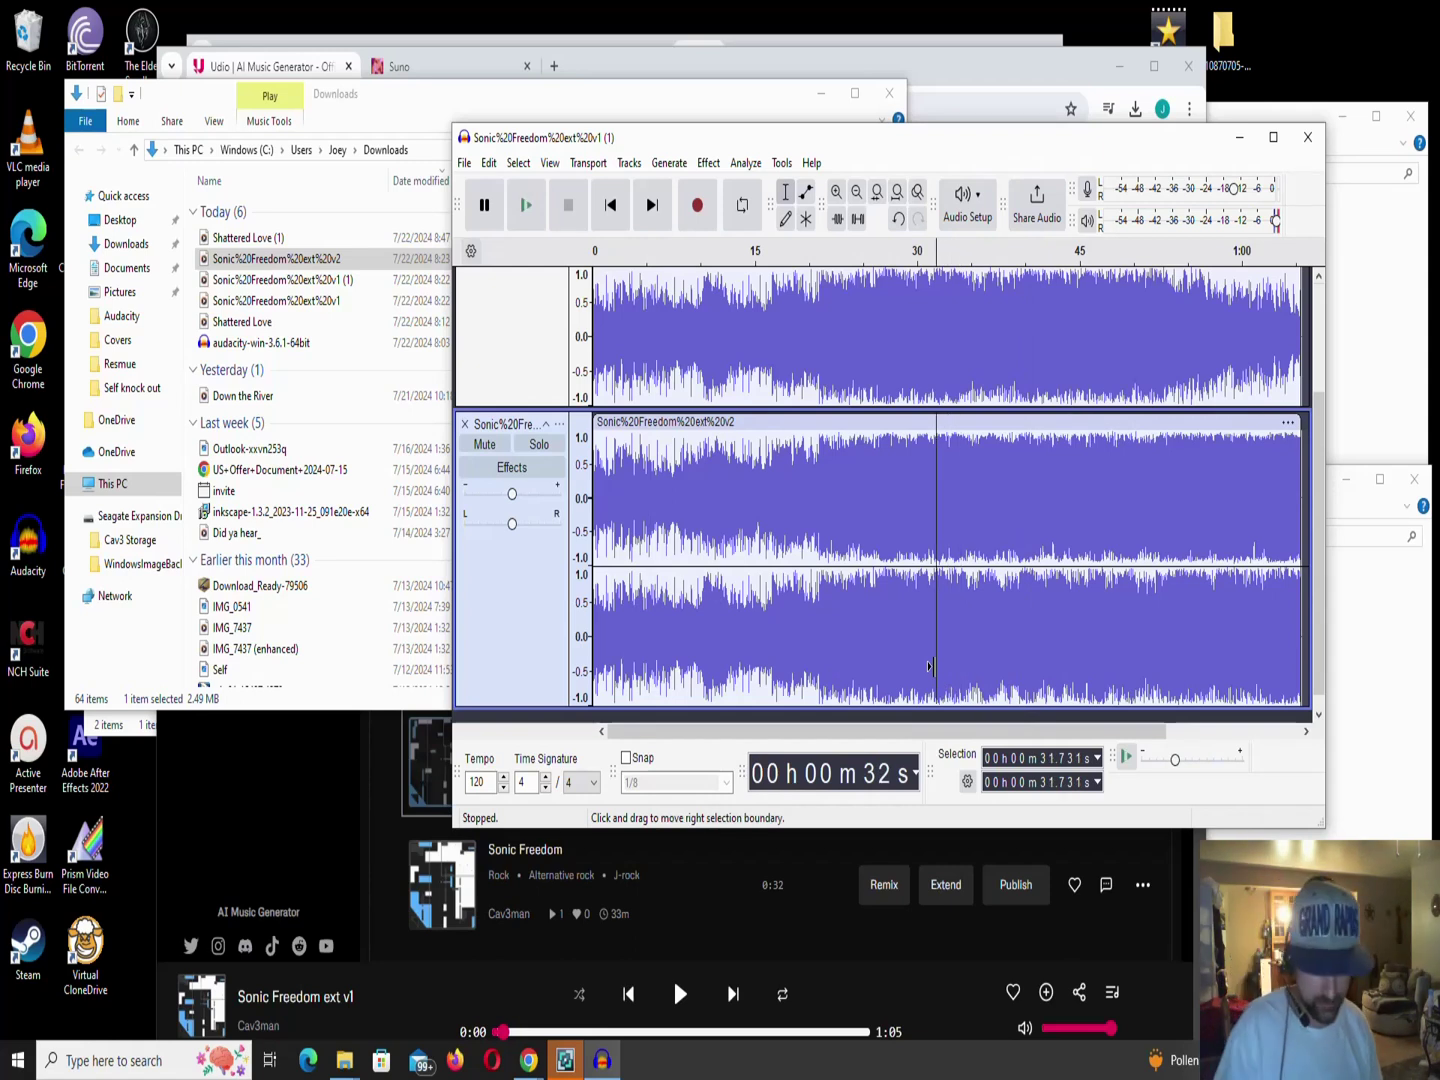
key("ctrl+i")
left_click(931, 667)
Split the top v1 (1) track at the same point and shift its later clip right, leaving a gap.
left_click_drag(930, 666, 929, 592)
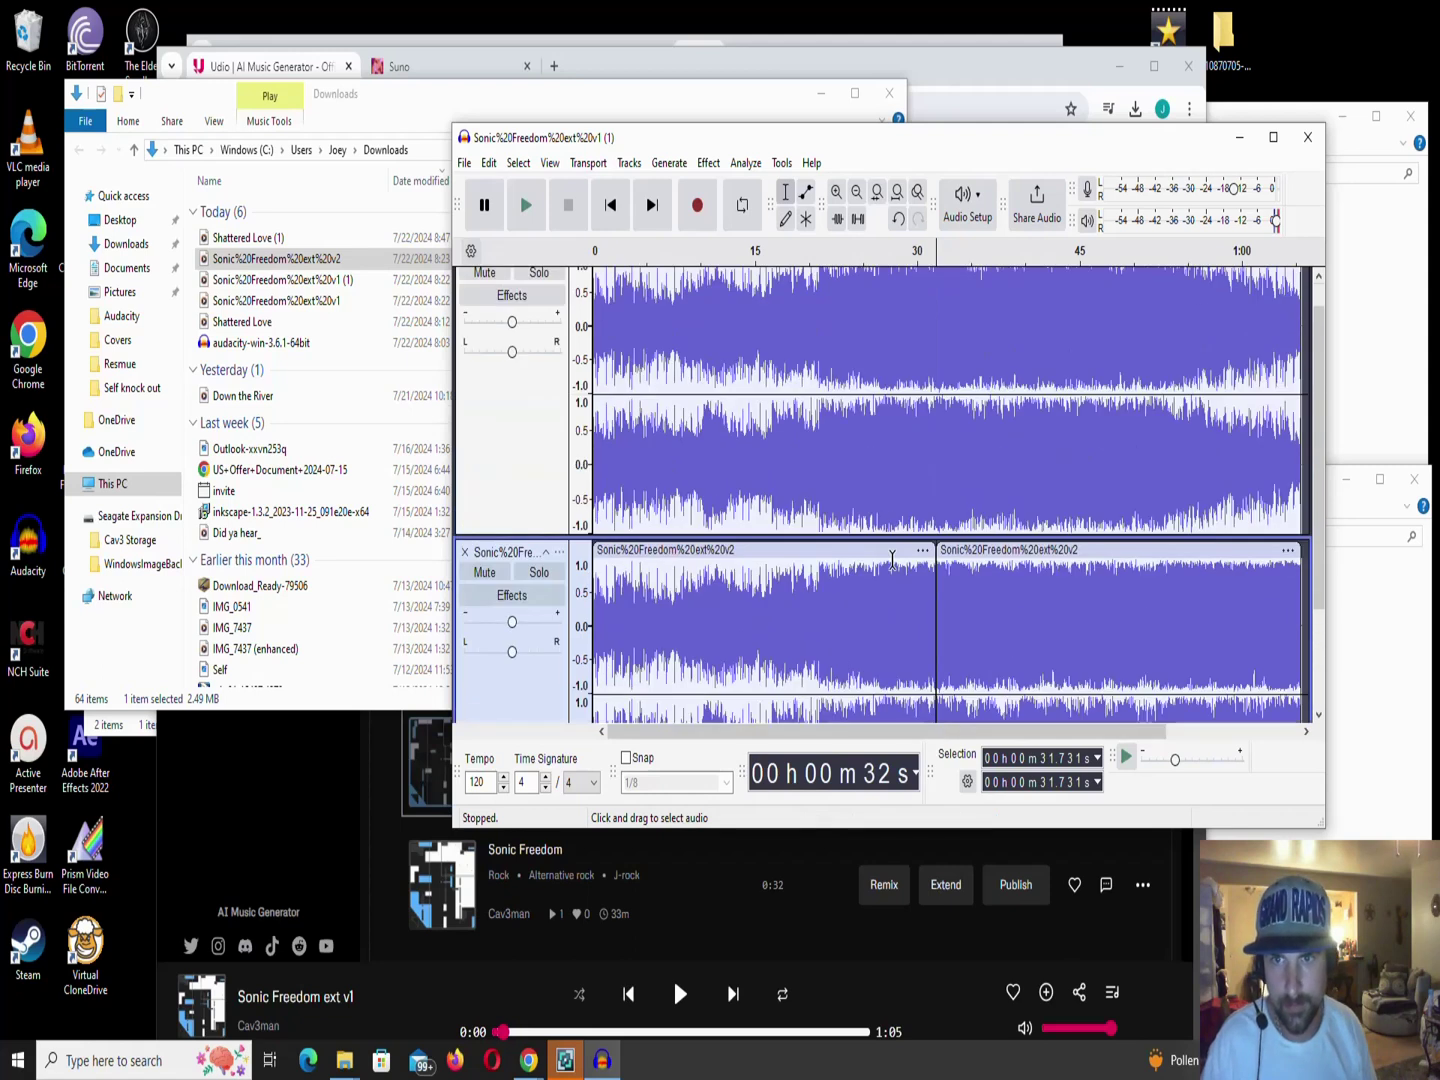
scroll(894, 557, "up", 3)
left_click_drag(934, 545, 932, 516)
key("ctrl+i")
scroll(1018, 481, "down", 2)
scroll(1008, 472, "up", 2)
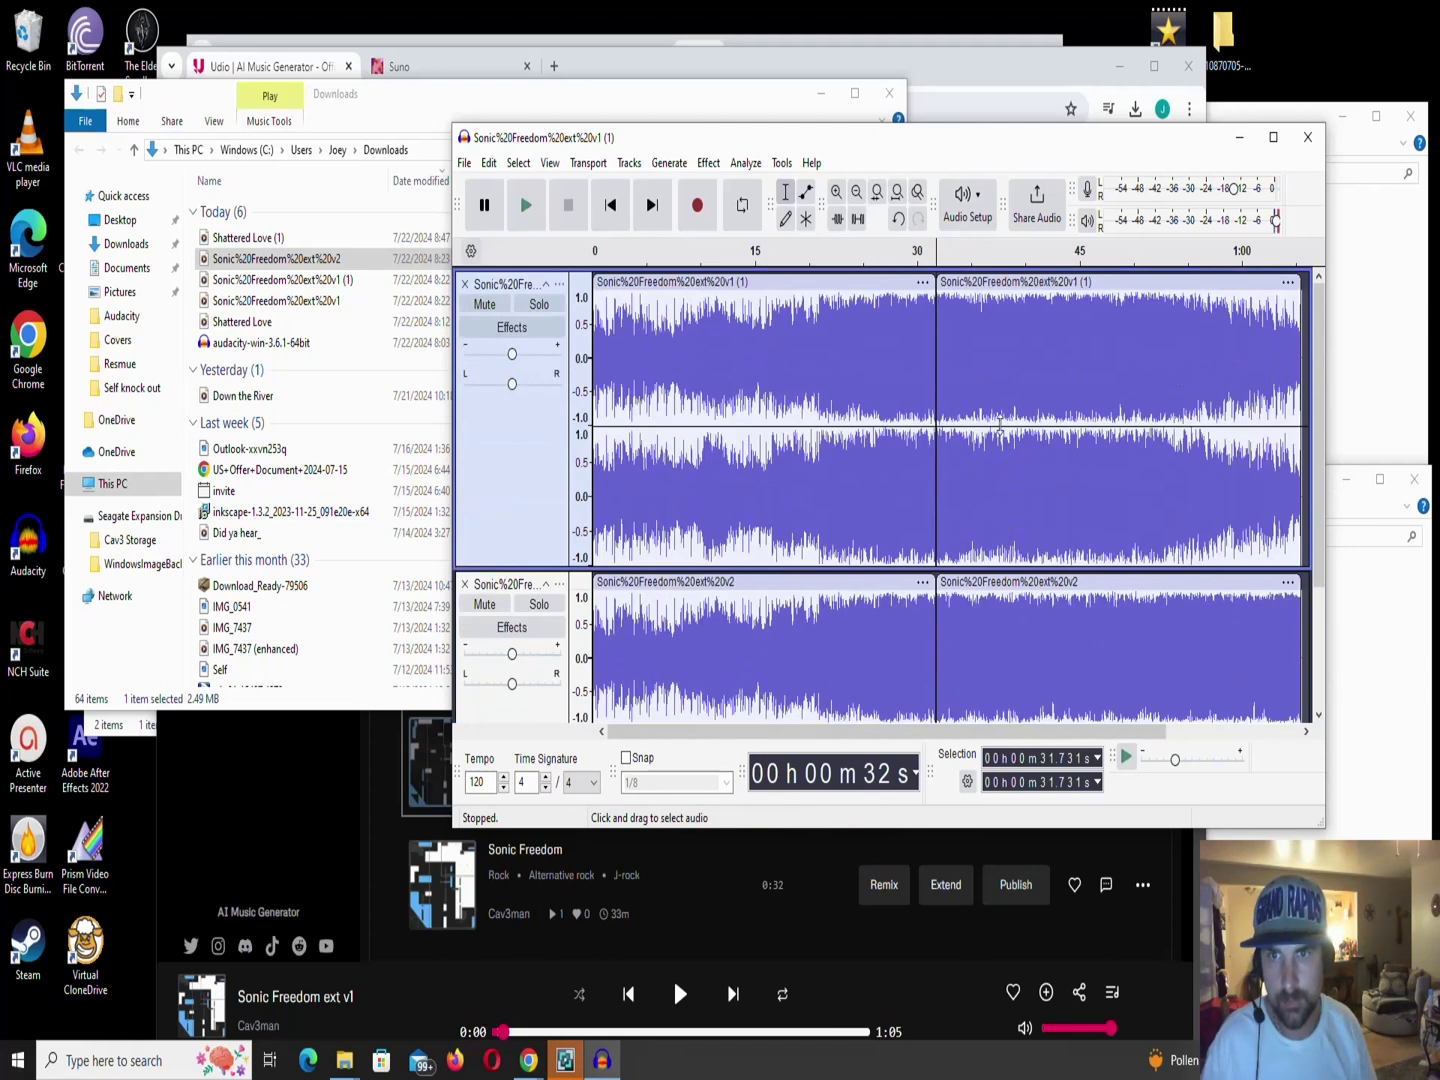
left_click_drag(990, 284, 1082, 286)
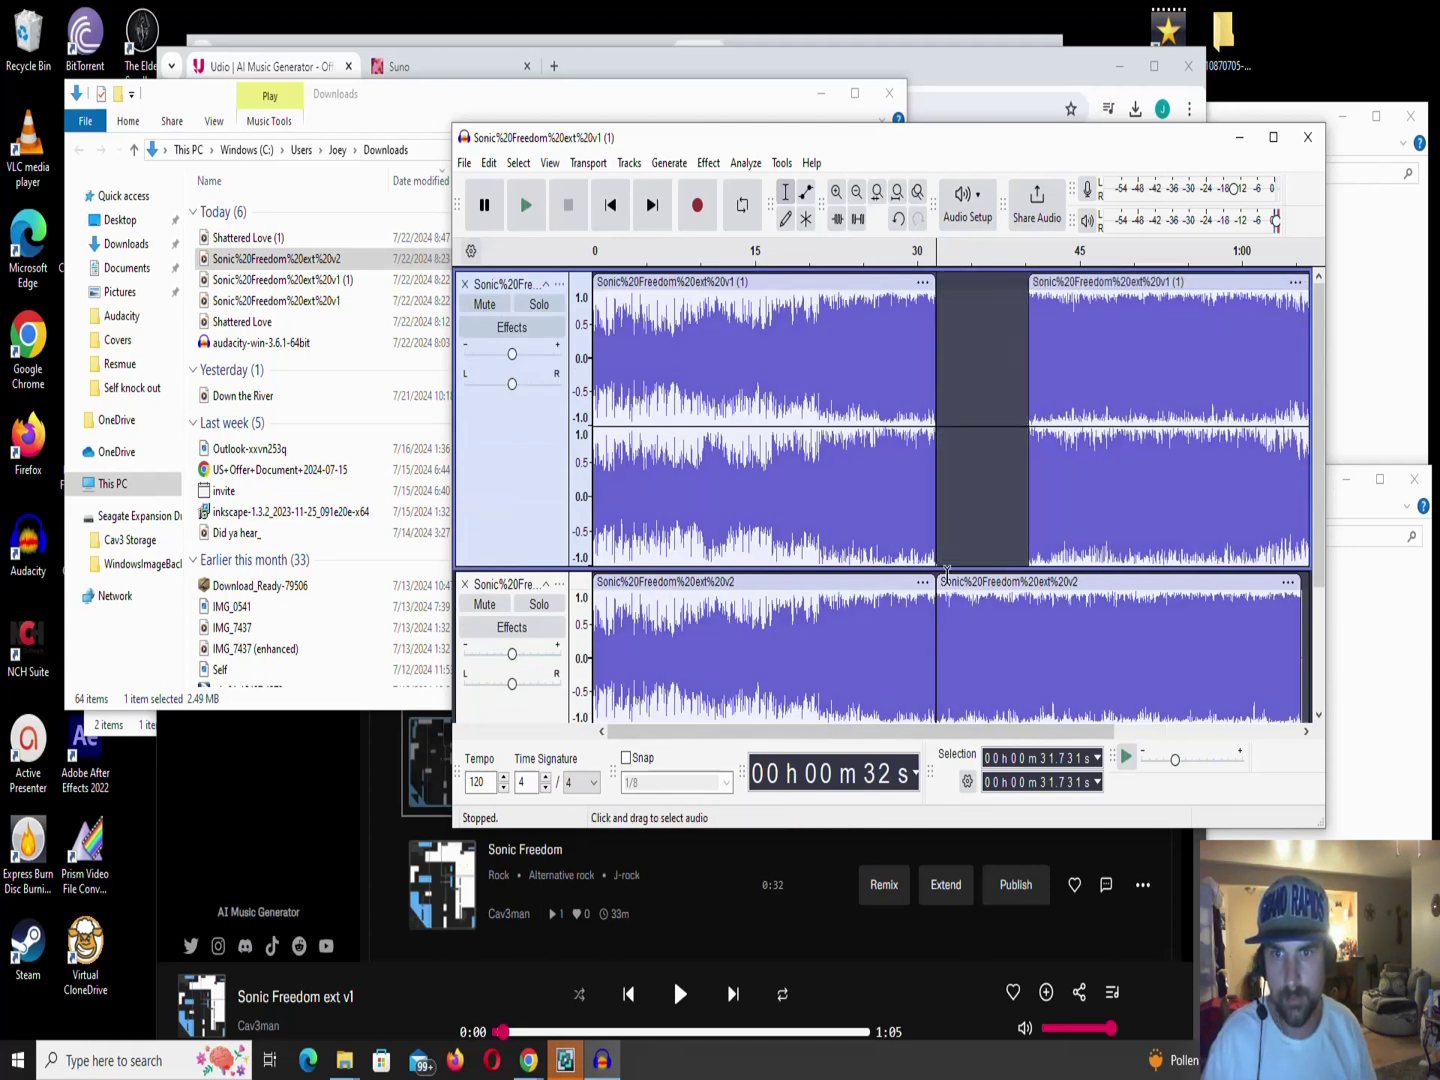
Nudge a clip right and listen from about 29 s across the cut.
left_click_drag(969, 578, 1035, 578)
scroll(1000, 560, "down", 2)
left_click(910, 538)
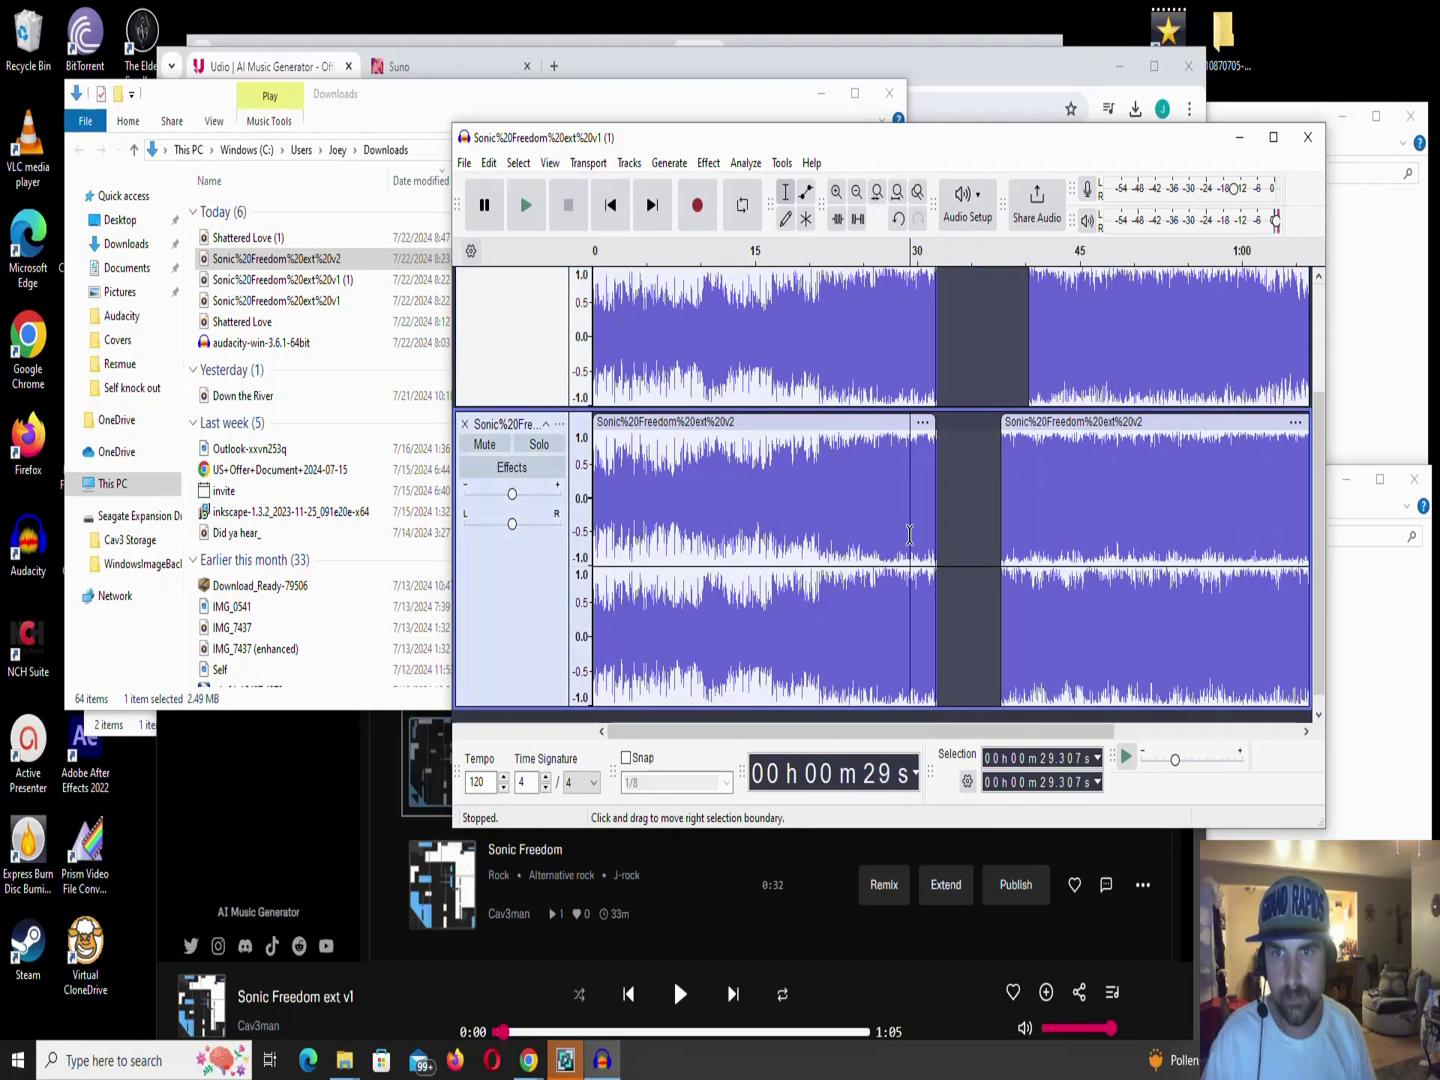
key("space")
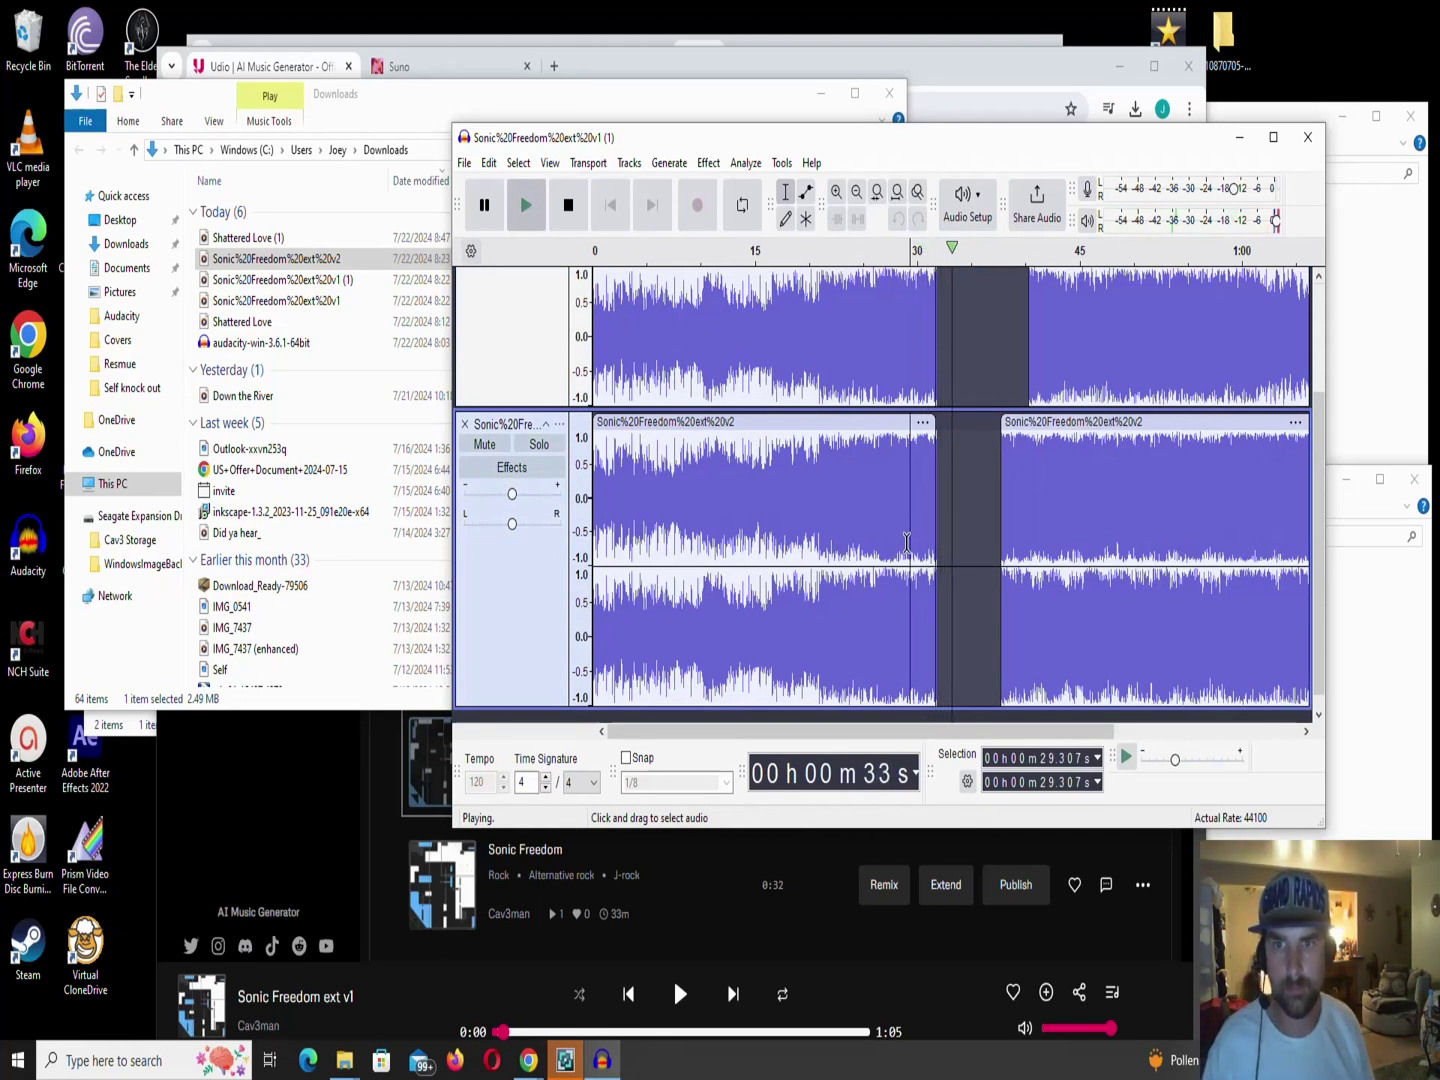
key("space")
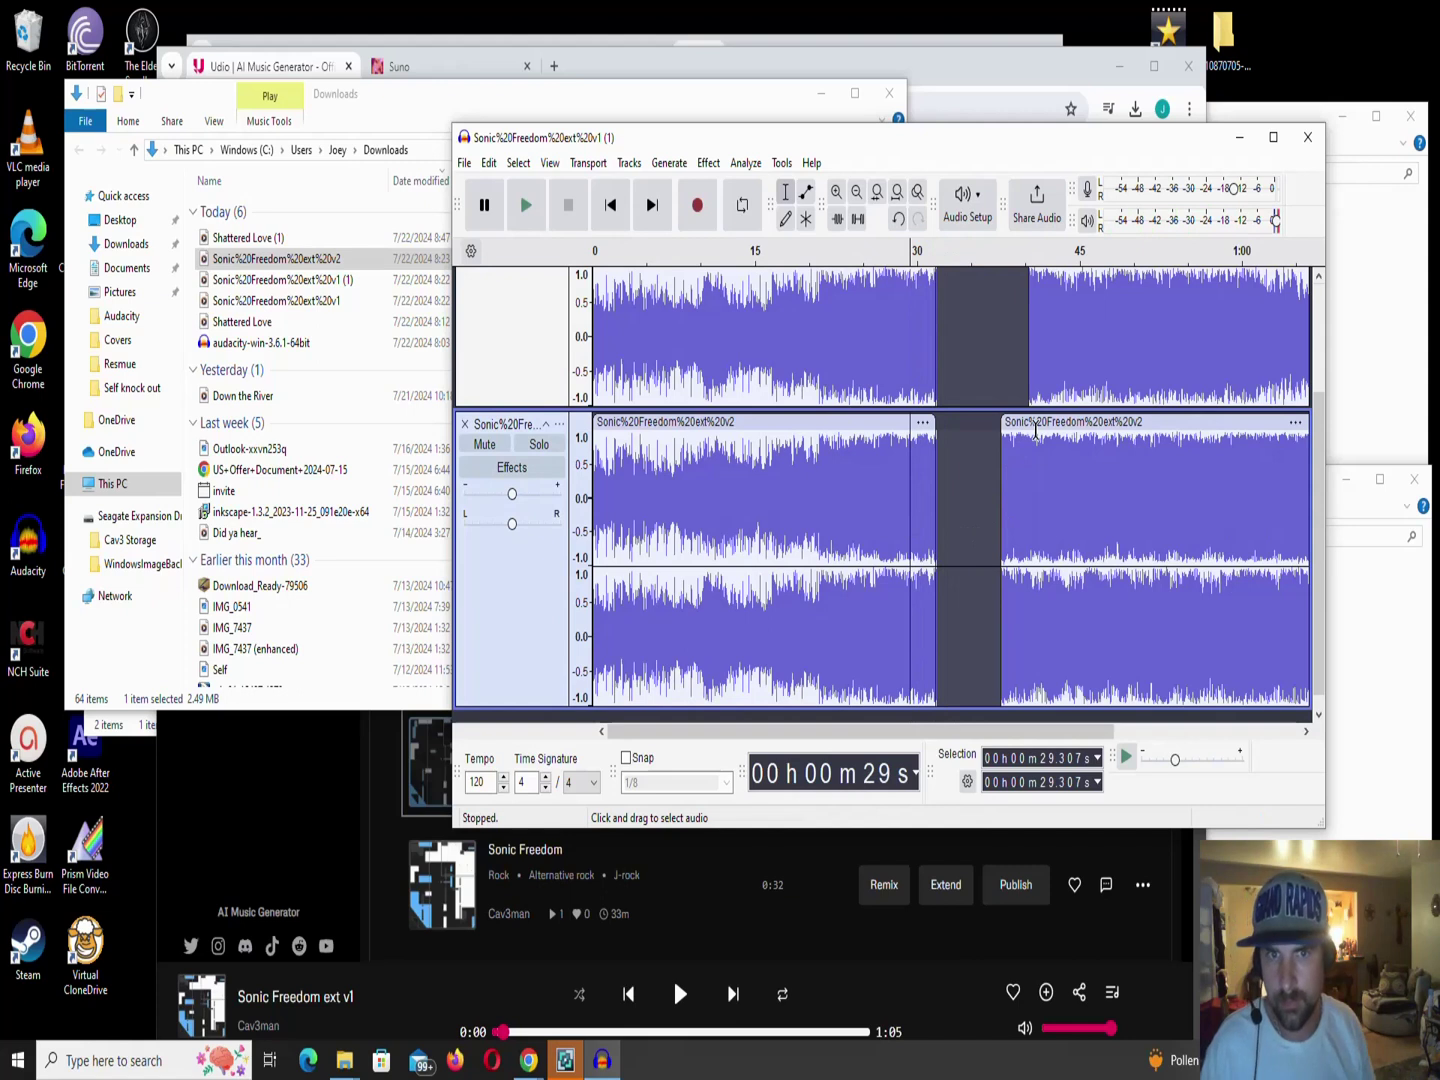
Move v1's ending clip out to about 1:23 and the v2 middle clip onto track 1 after the opening.
key("ctrl+3")
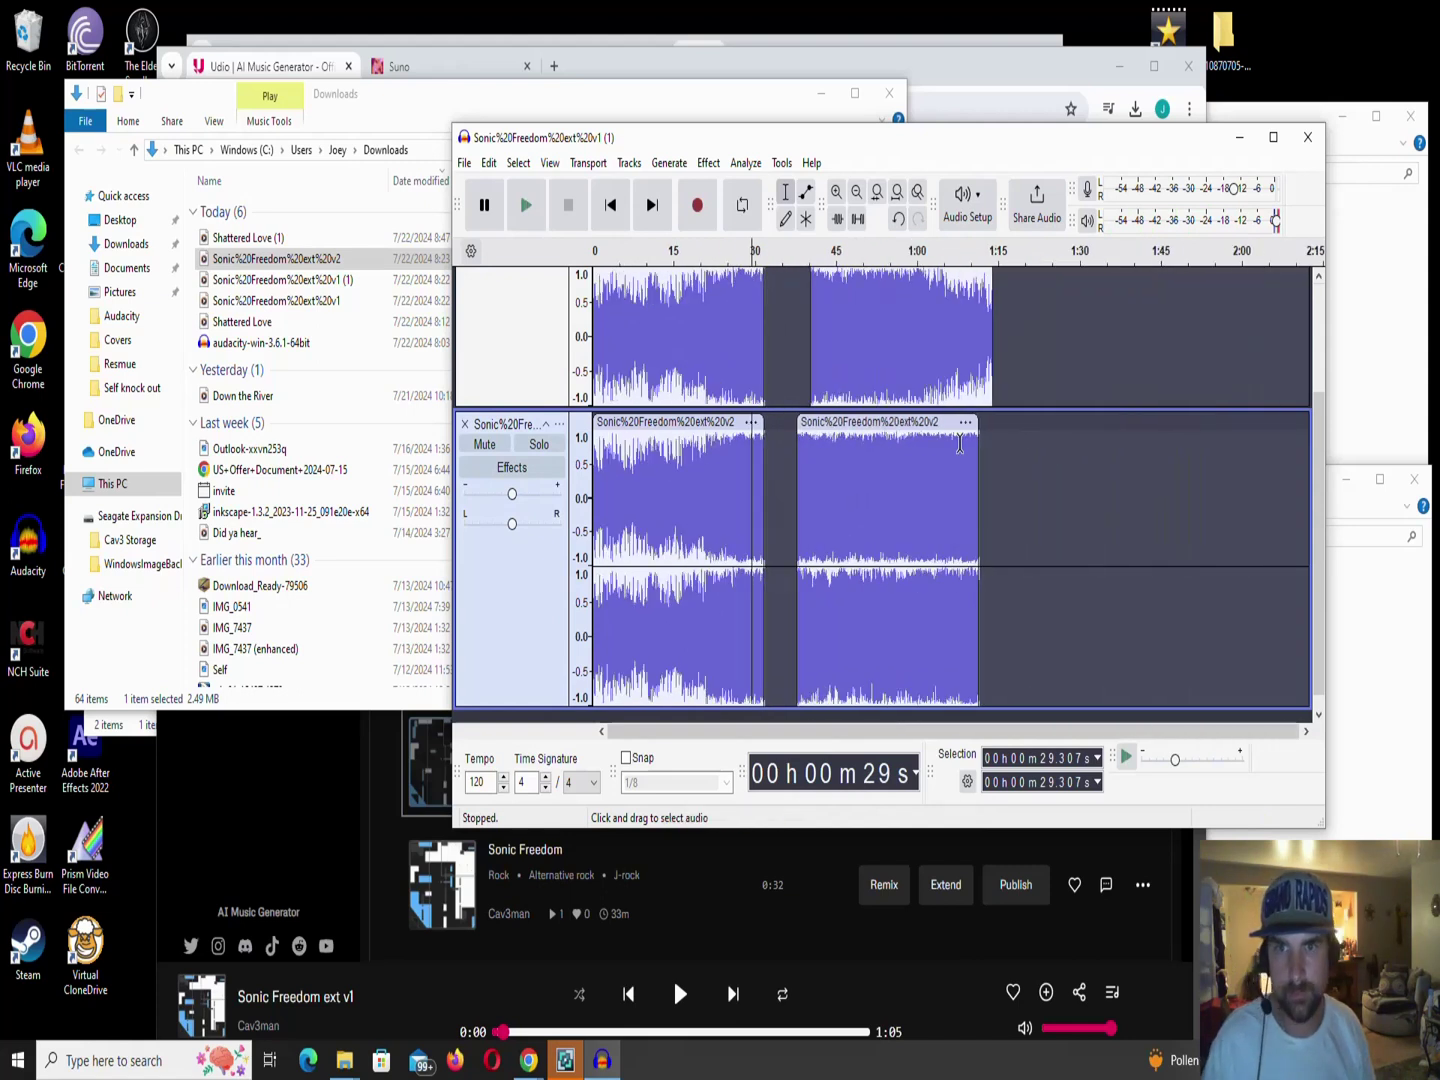
key("ctrl+3")
scroll(910, 457, "up", 3)
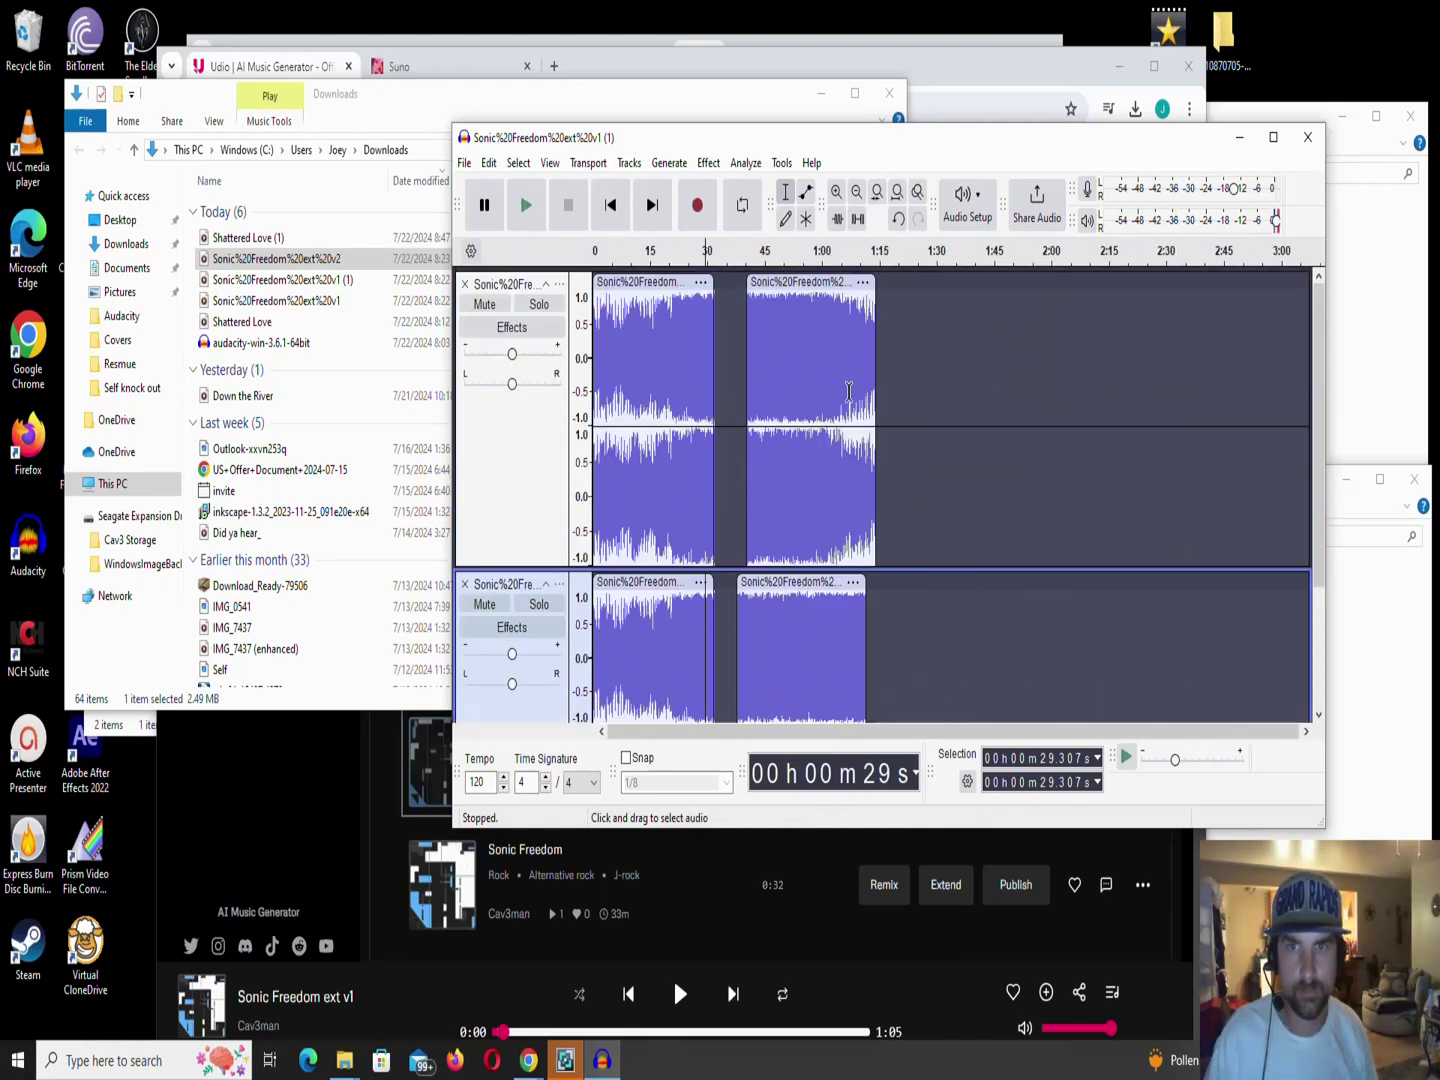
left_click_drag(810, 285, 937, 284)
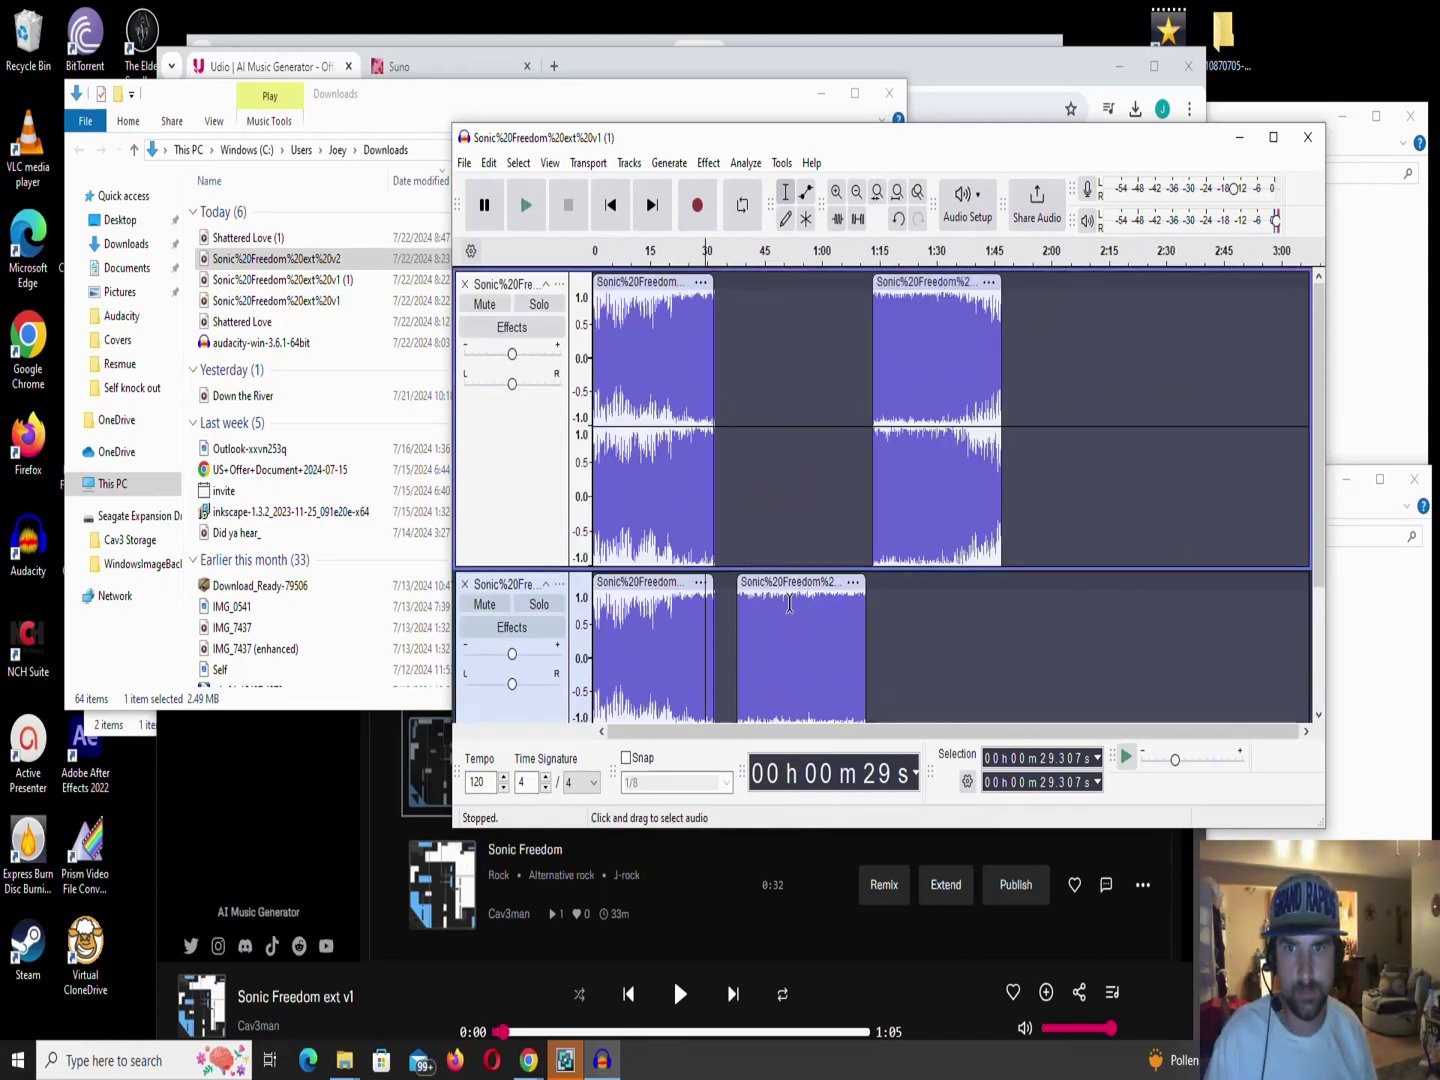
left_click_drag(790, 585, 762, 526)
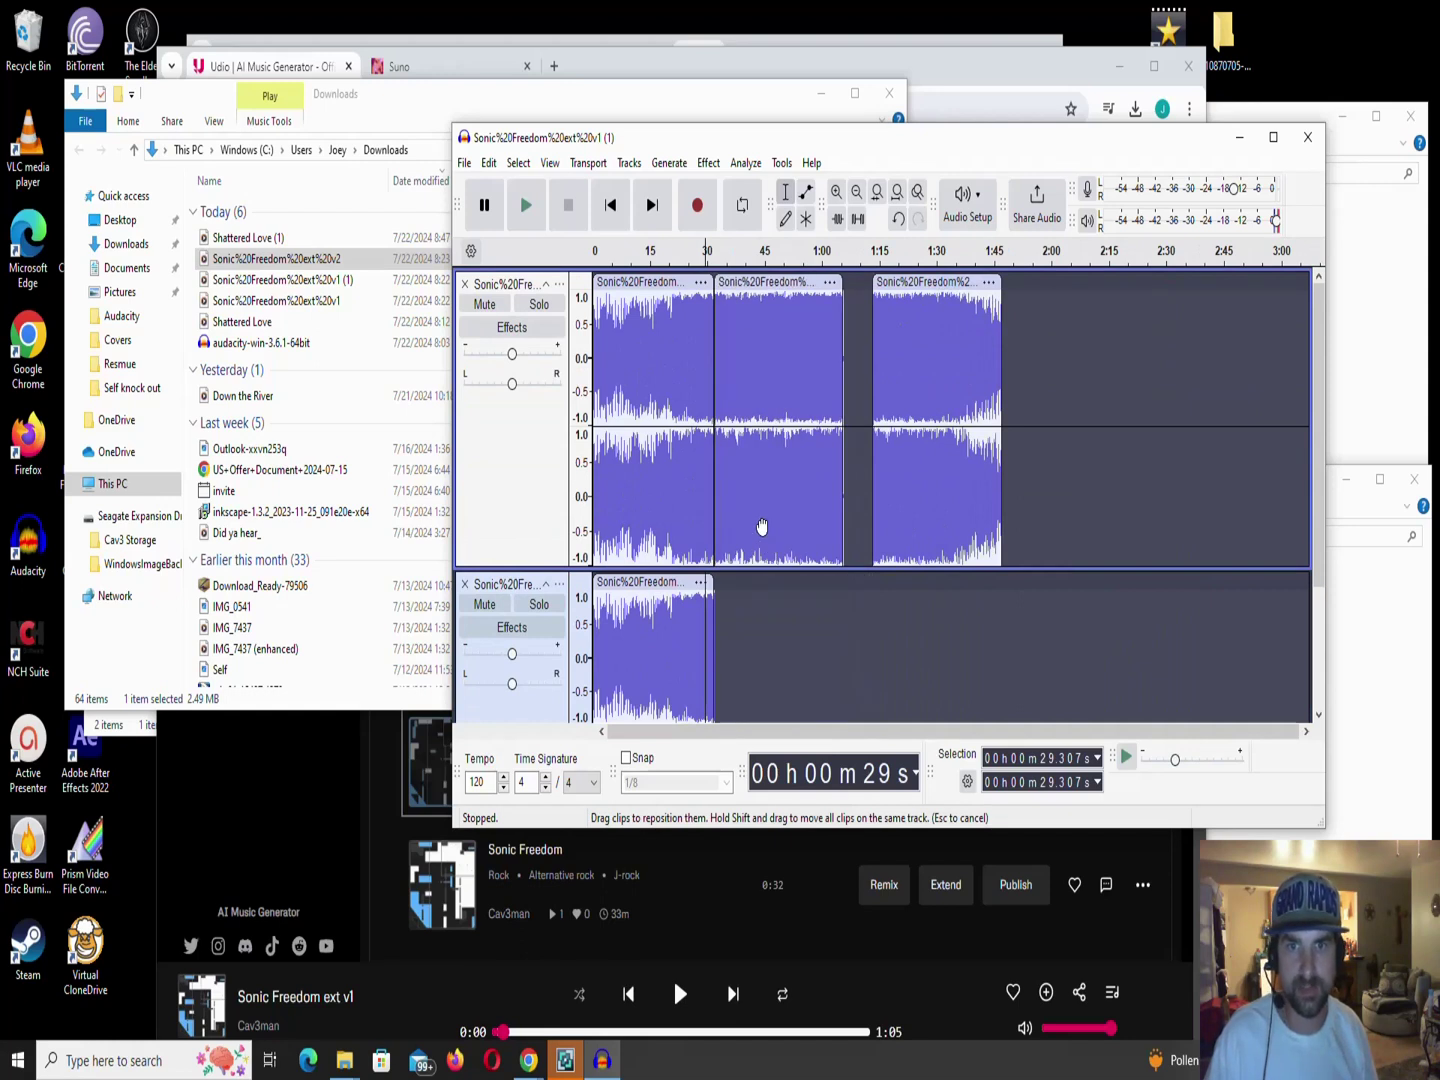
Remove the leftover second track and delete the tiny sliver at the v2 clip's end.
left_click(465, 586)
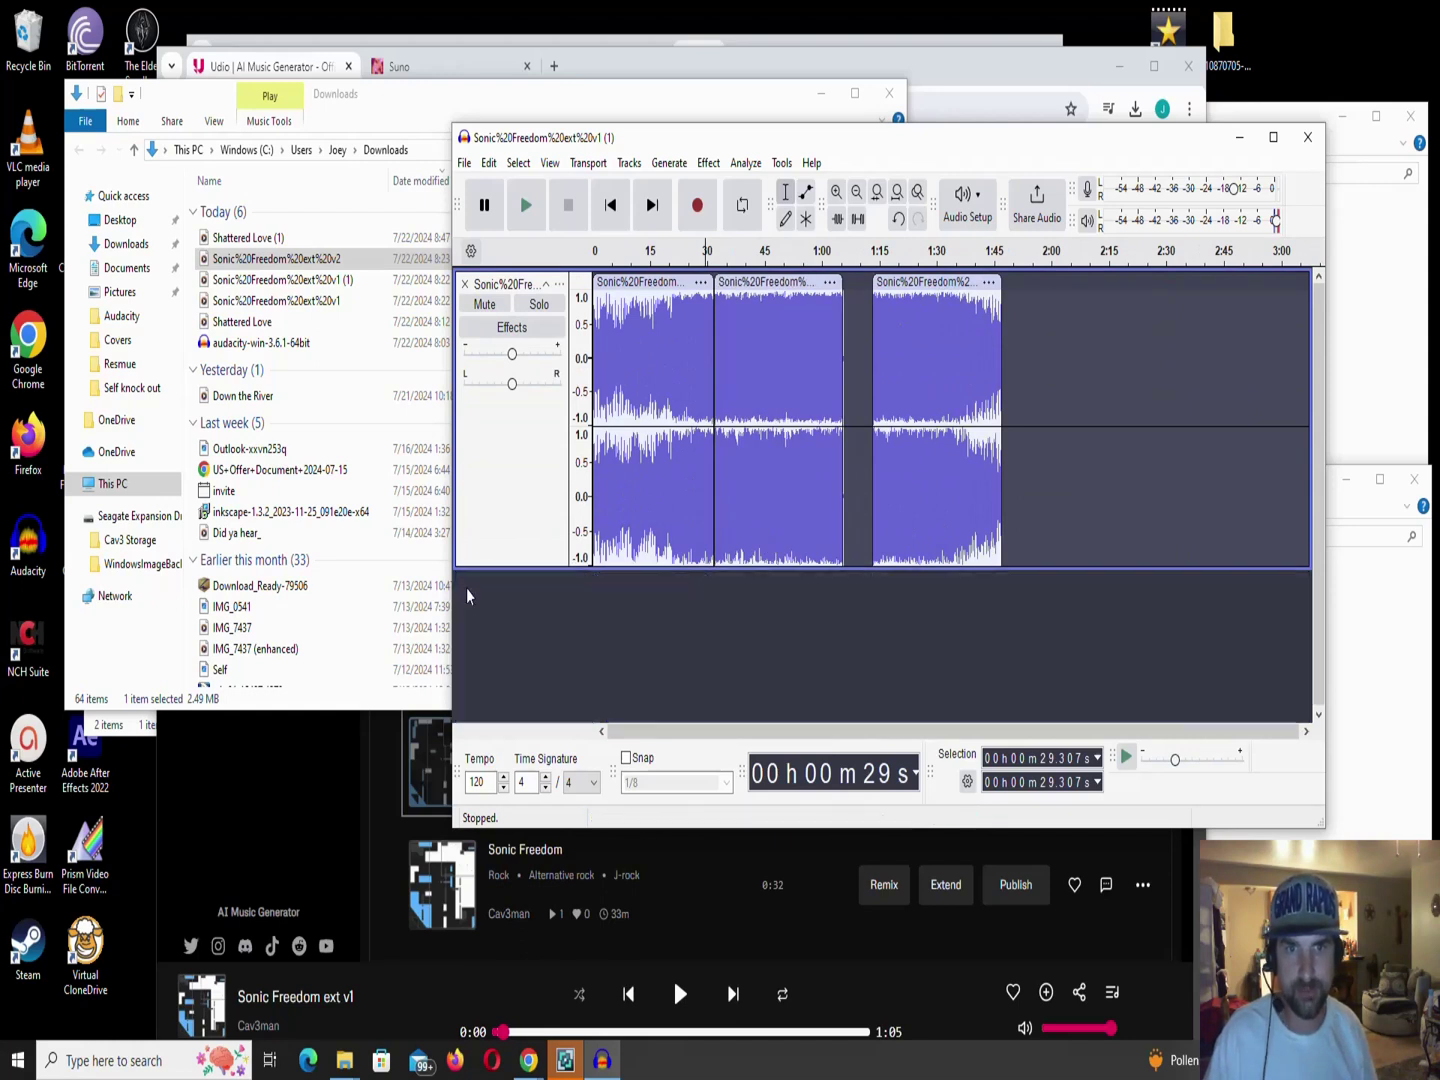
scroll(820, 506, "up", 4, "ctrl")
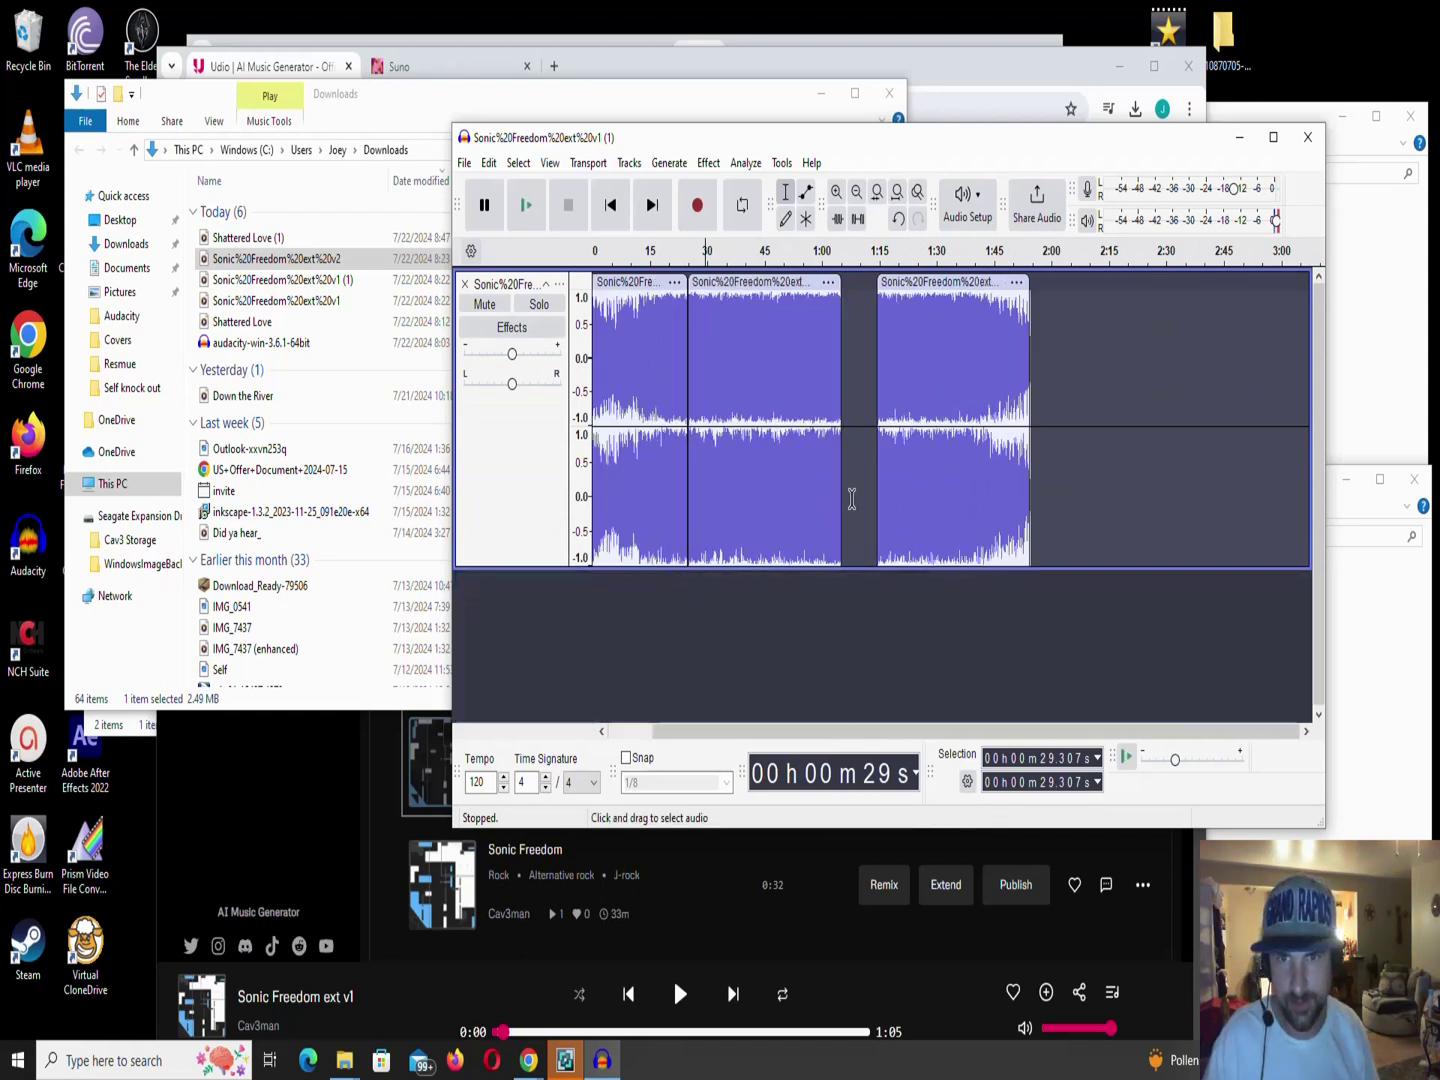
scroll(808, 527, "up", 3, "ctrl")
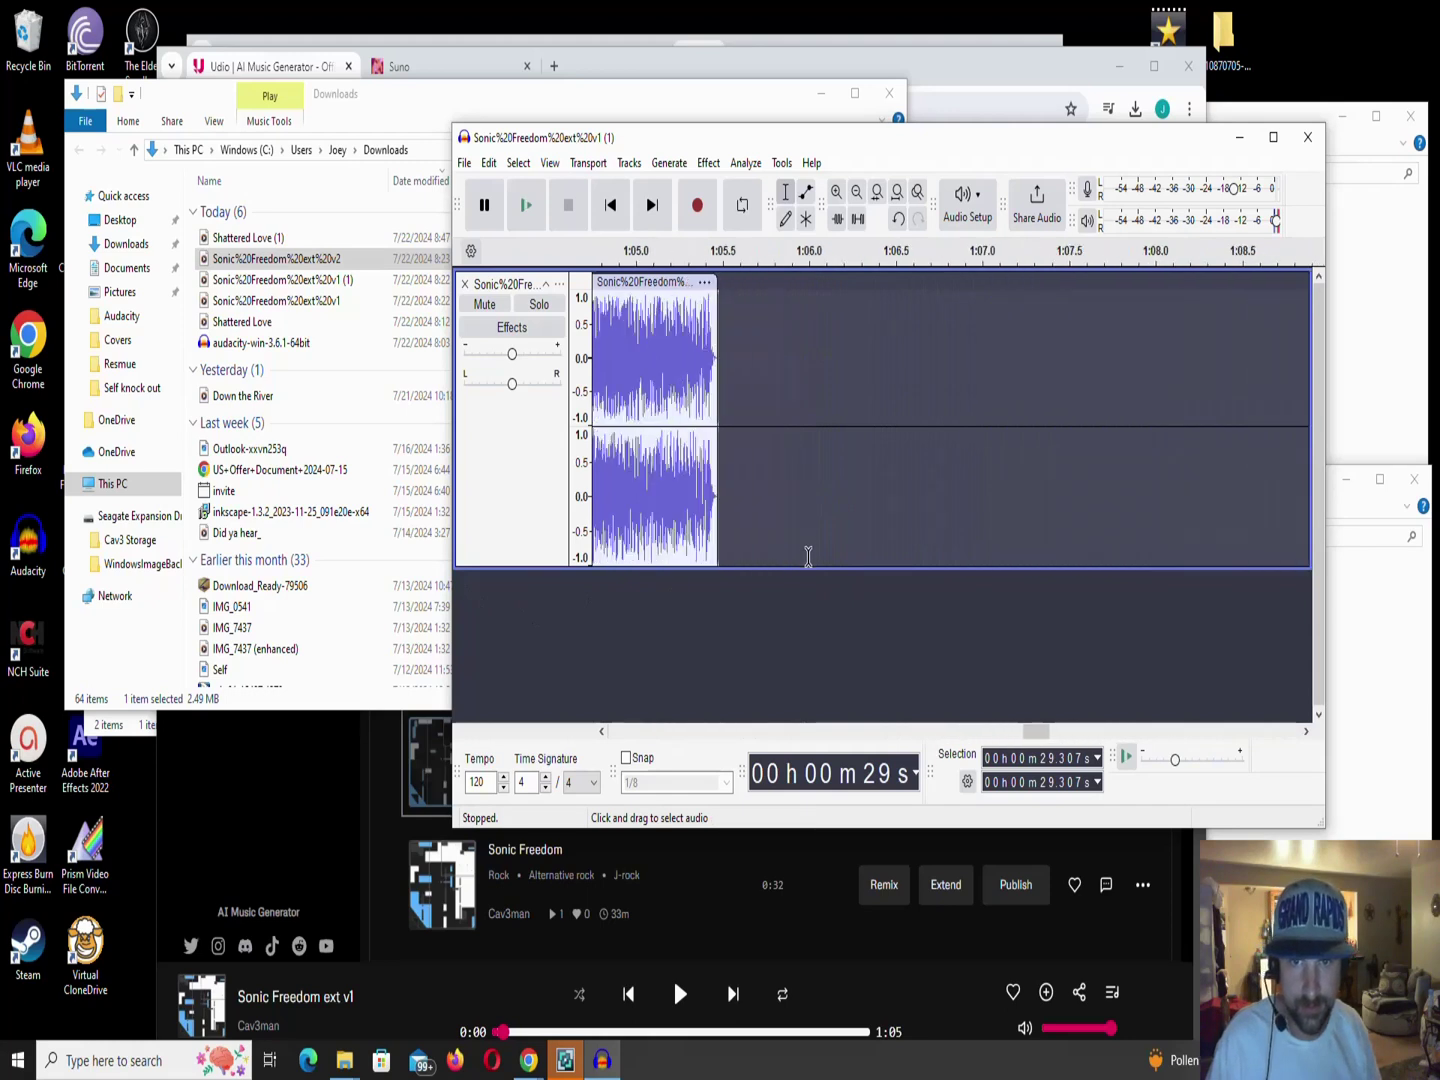
left_click_drag(716, 495, 703, 492)
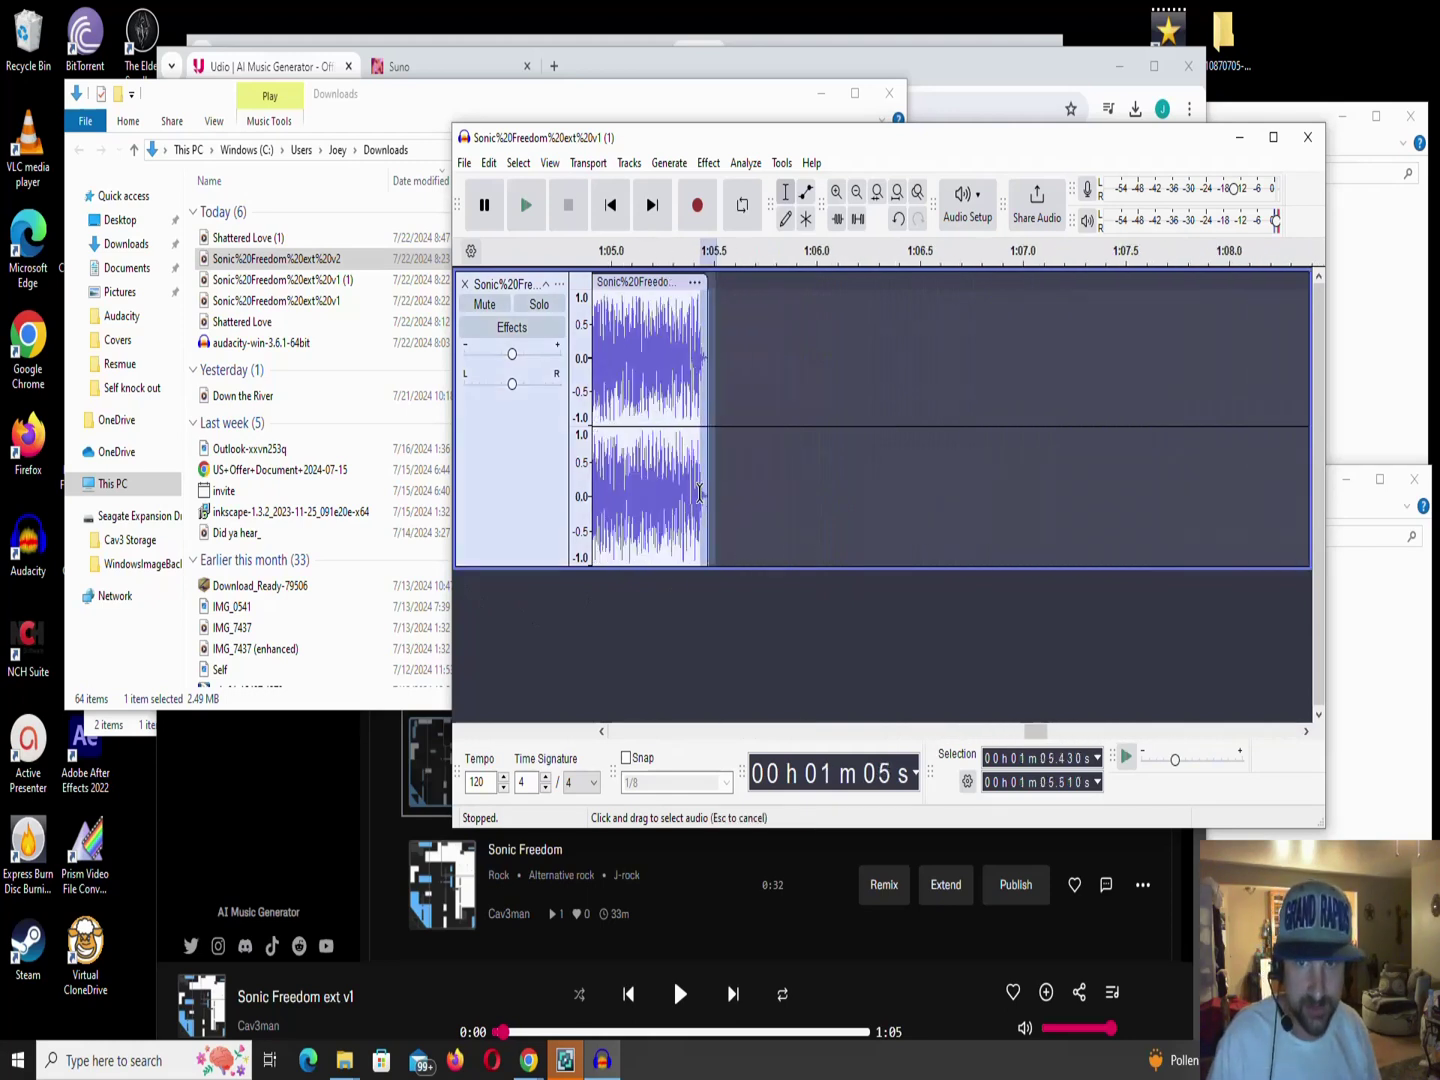
key("Delete")
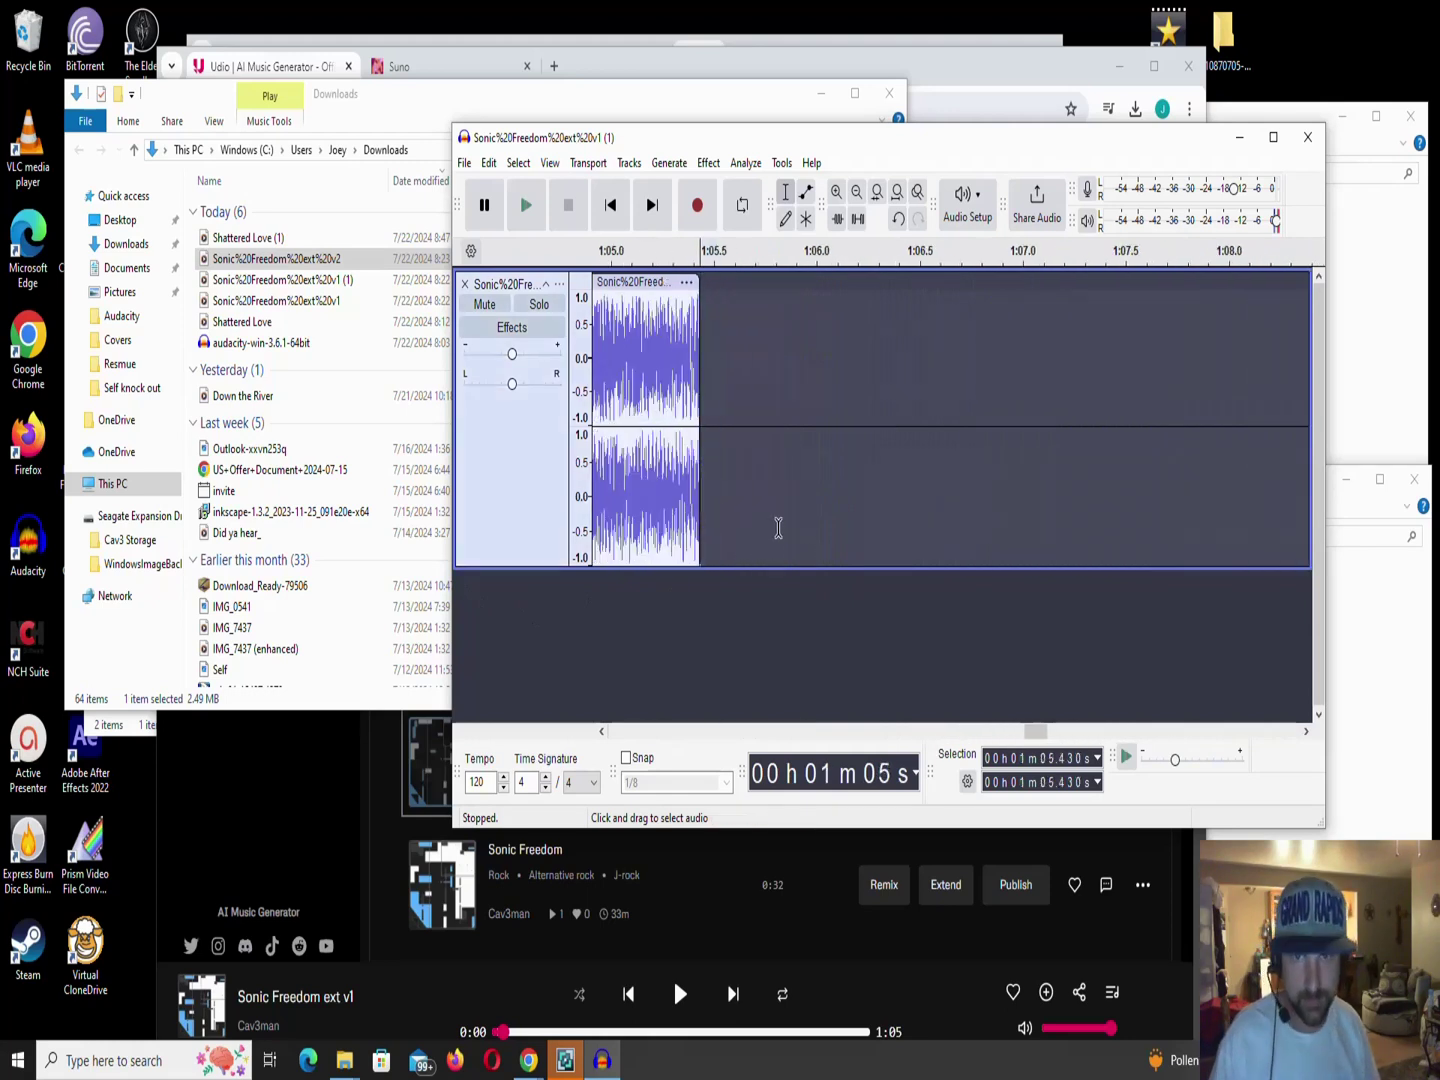
Slide the final v1 (1) clip left flush against the v2 clip.
scroll(795, 440, "down", 3, "ctrl")
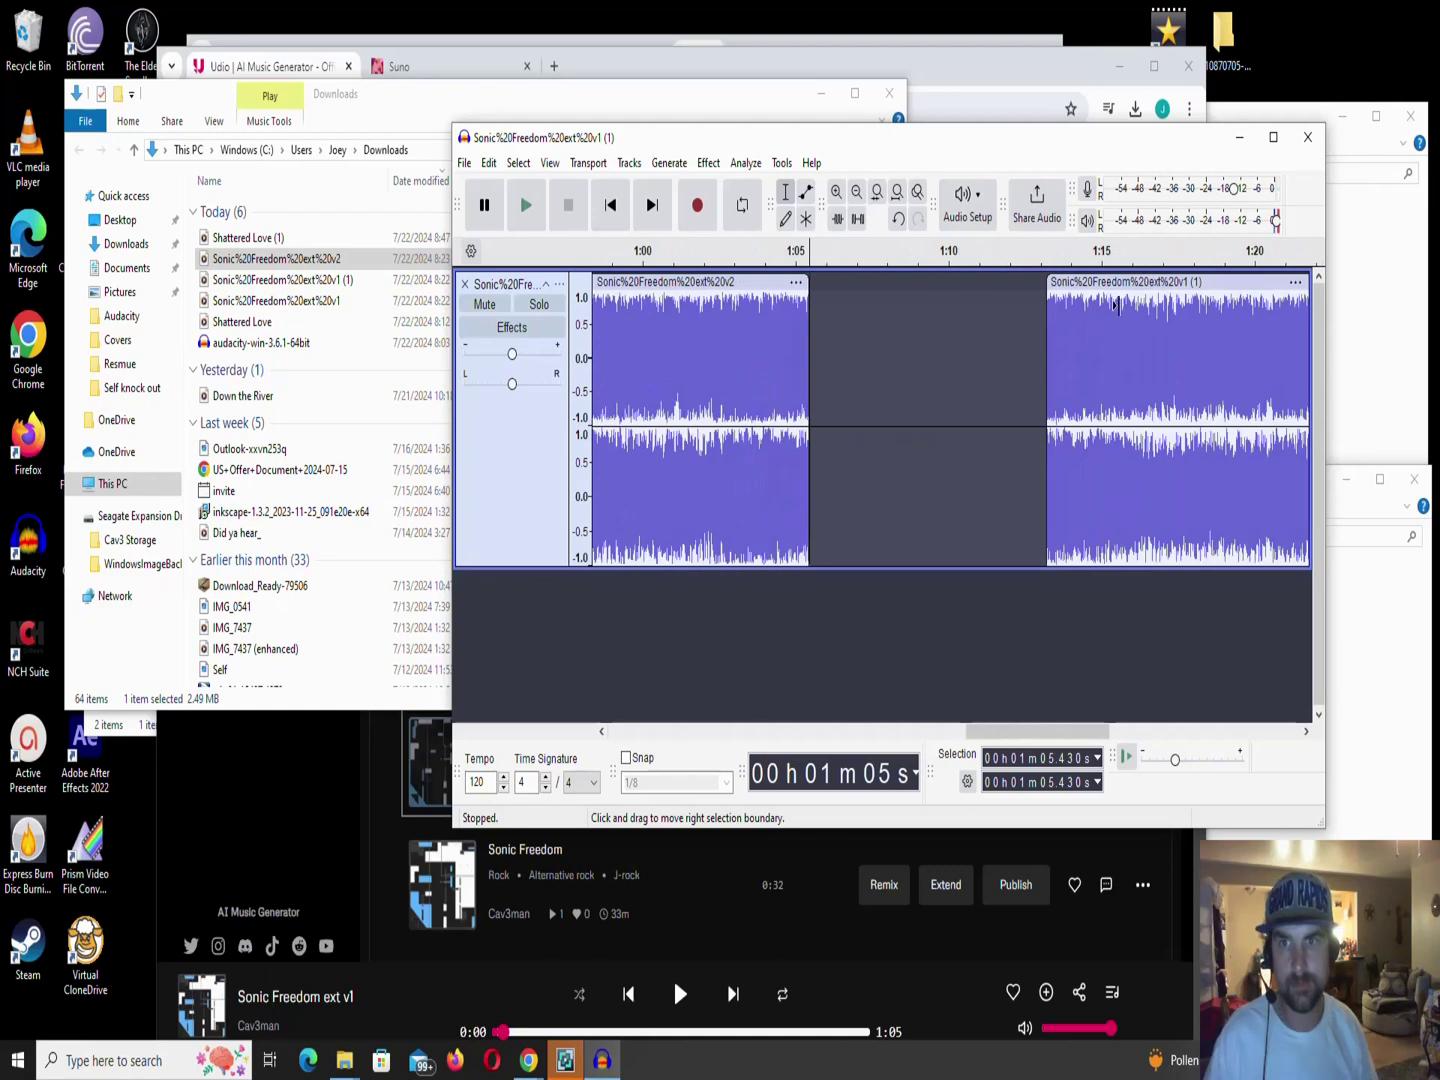
left_click_drag(1125, 284, 885, 283)
scroll(810, 375, "down", 1, "ctrl")
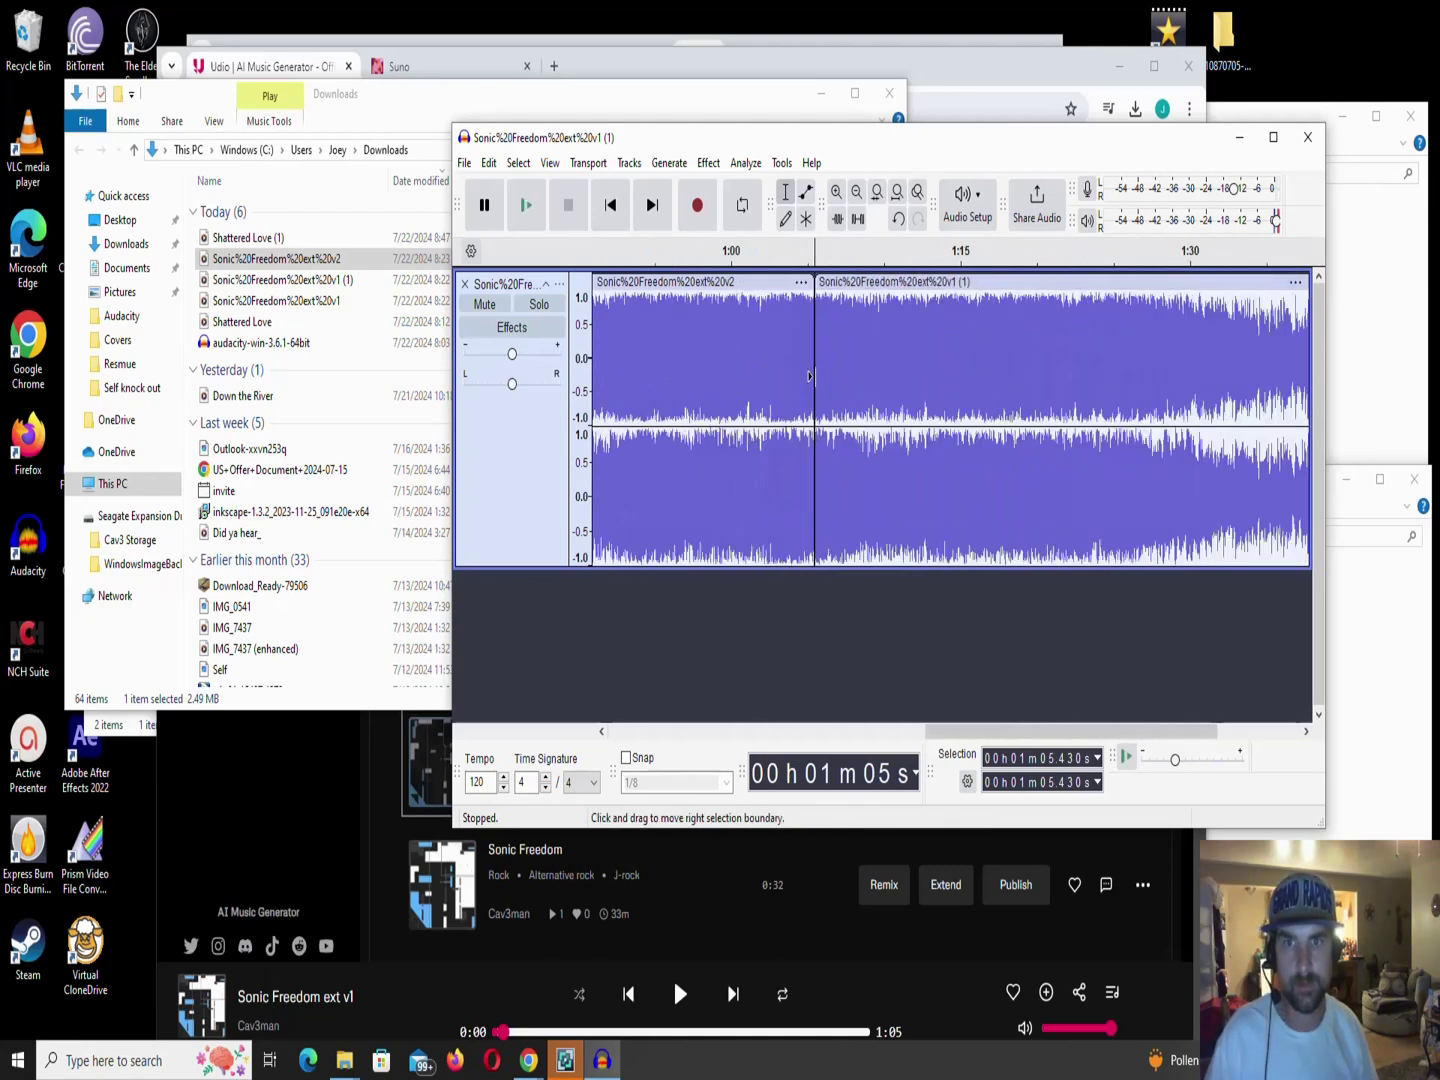
scroll(810, 375, "down", 2, "ctrl")
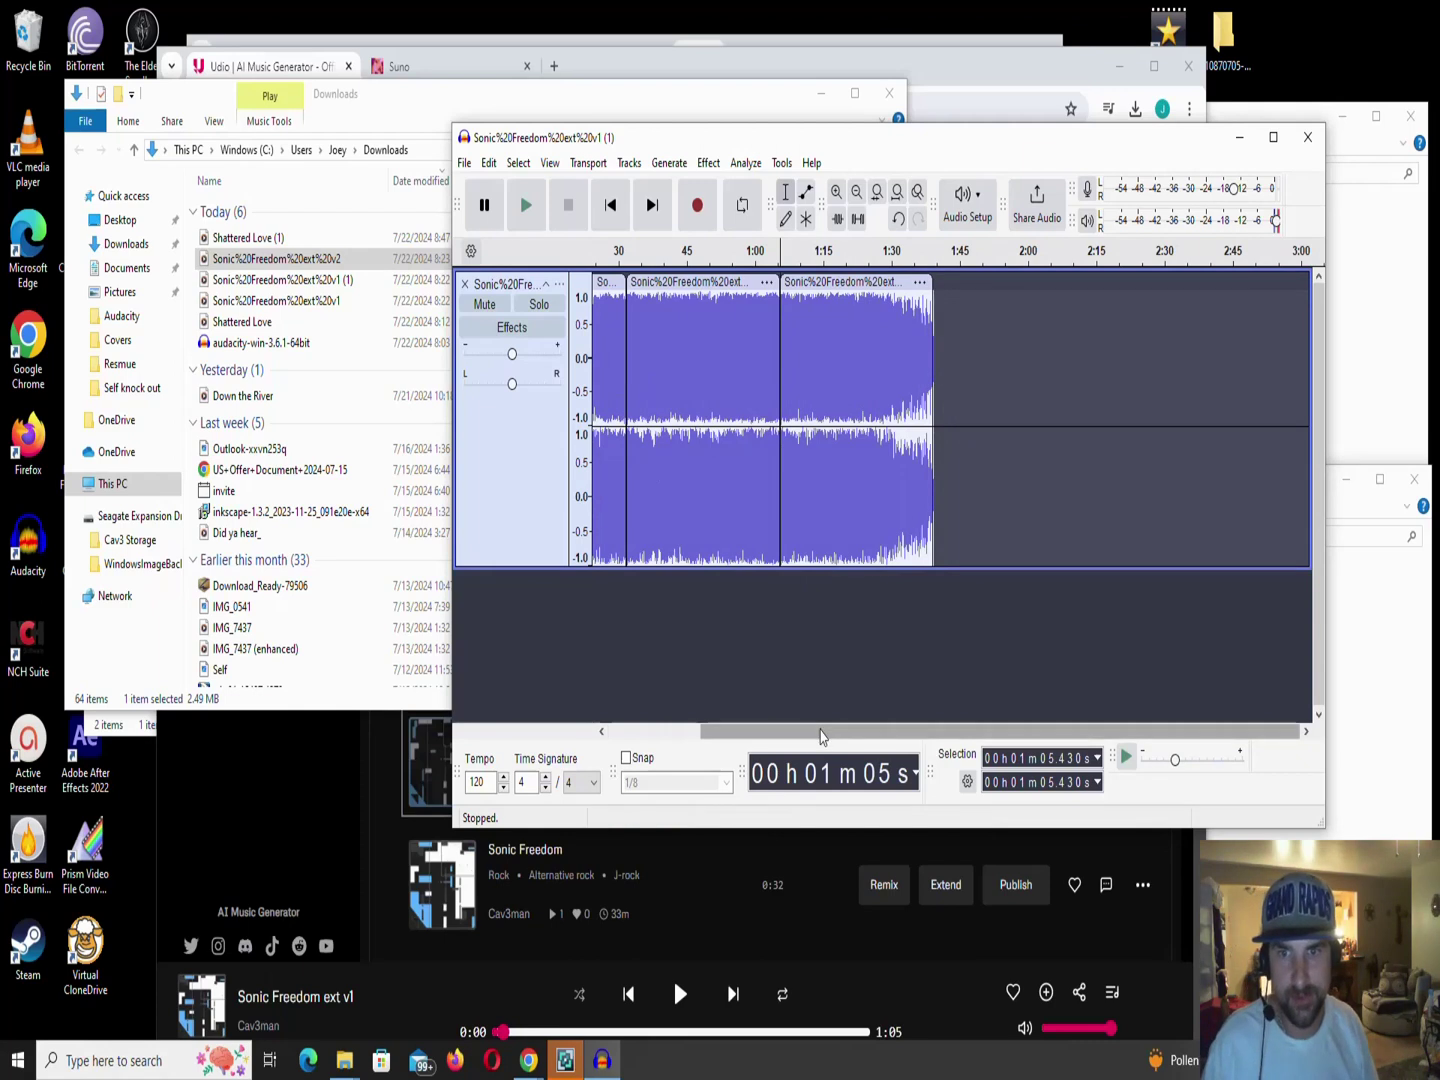
left_click_drag(823, 735, 731, 735)
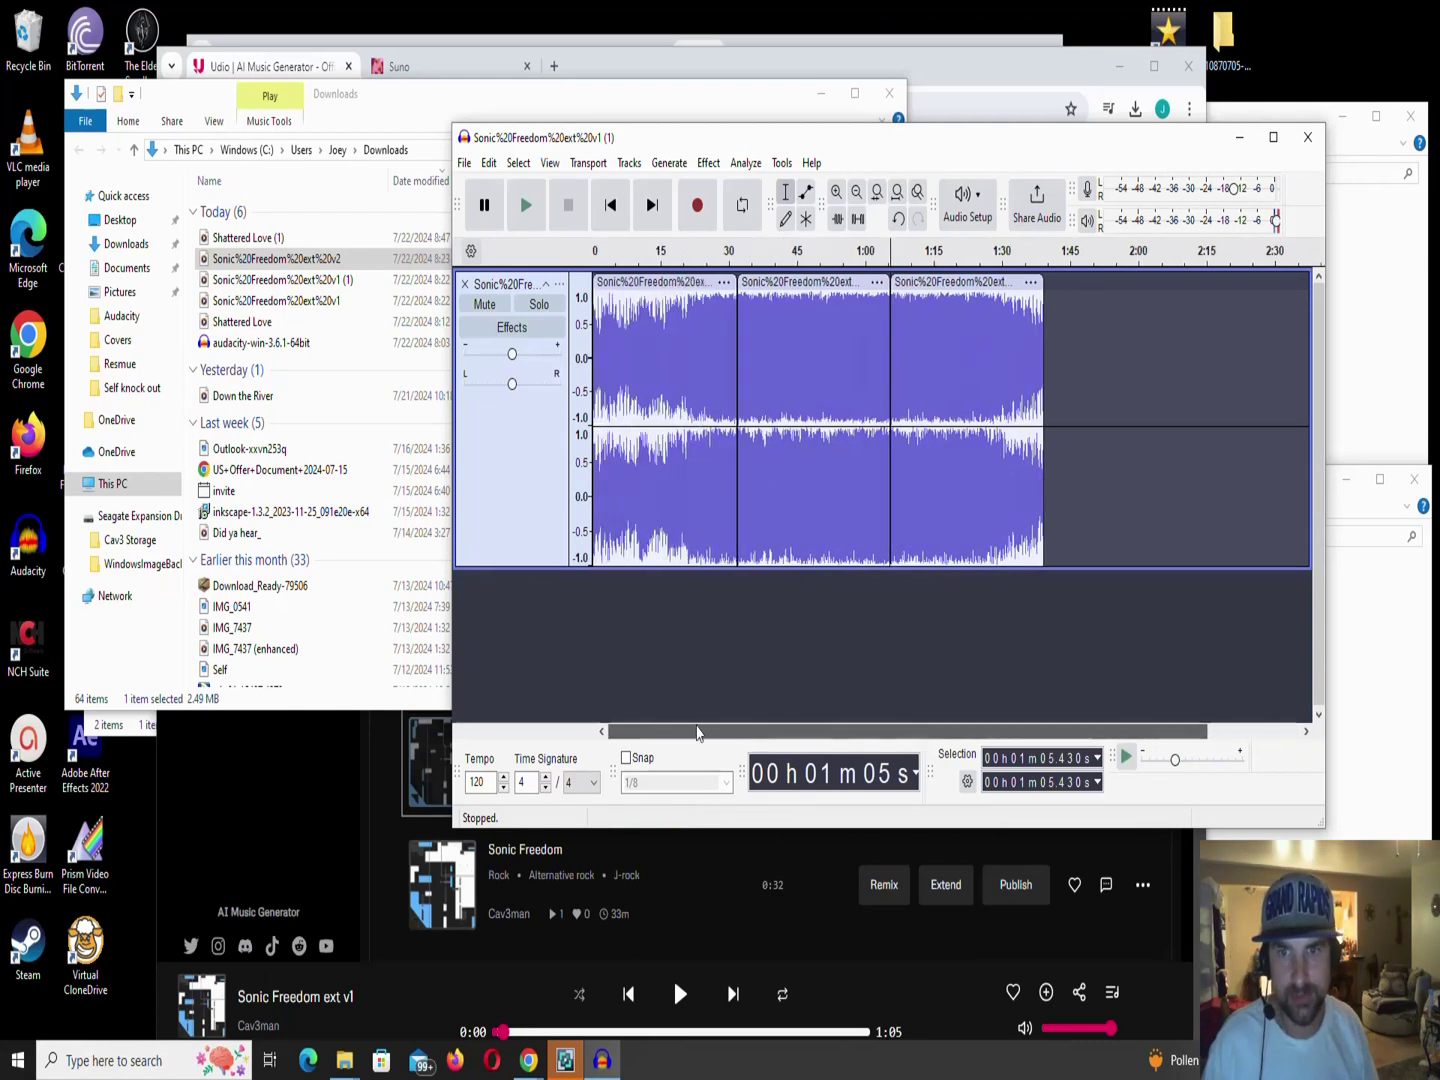
Listen across the first join, then play through the second join near 1:04.8 at close zoom.
left_click(734, 458)
key("space")
scroll(735, 498, "down", 1)
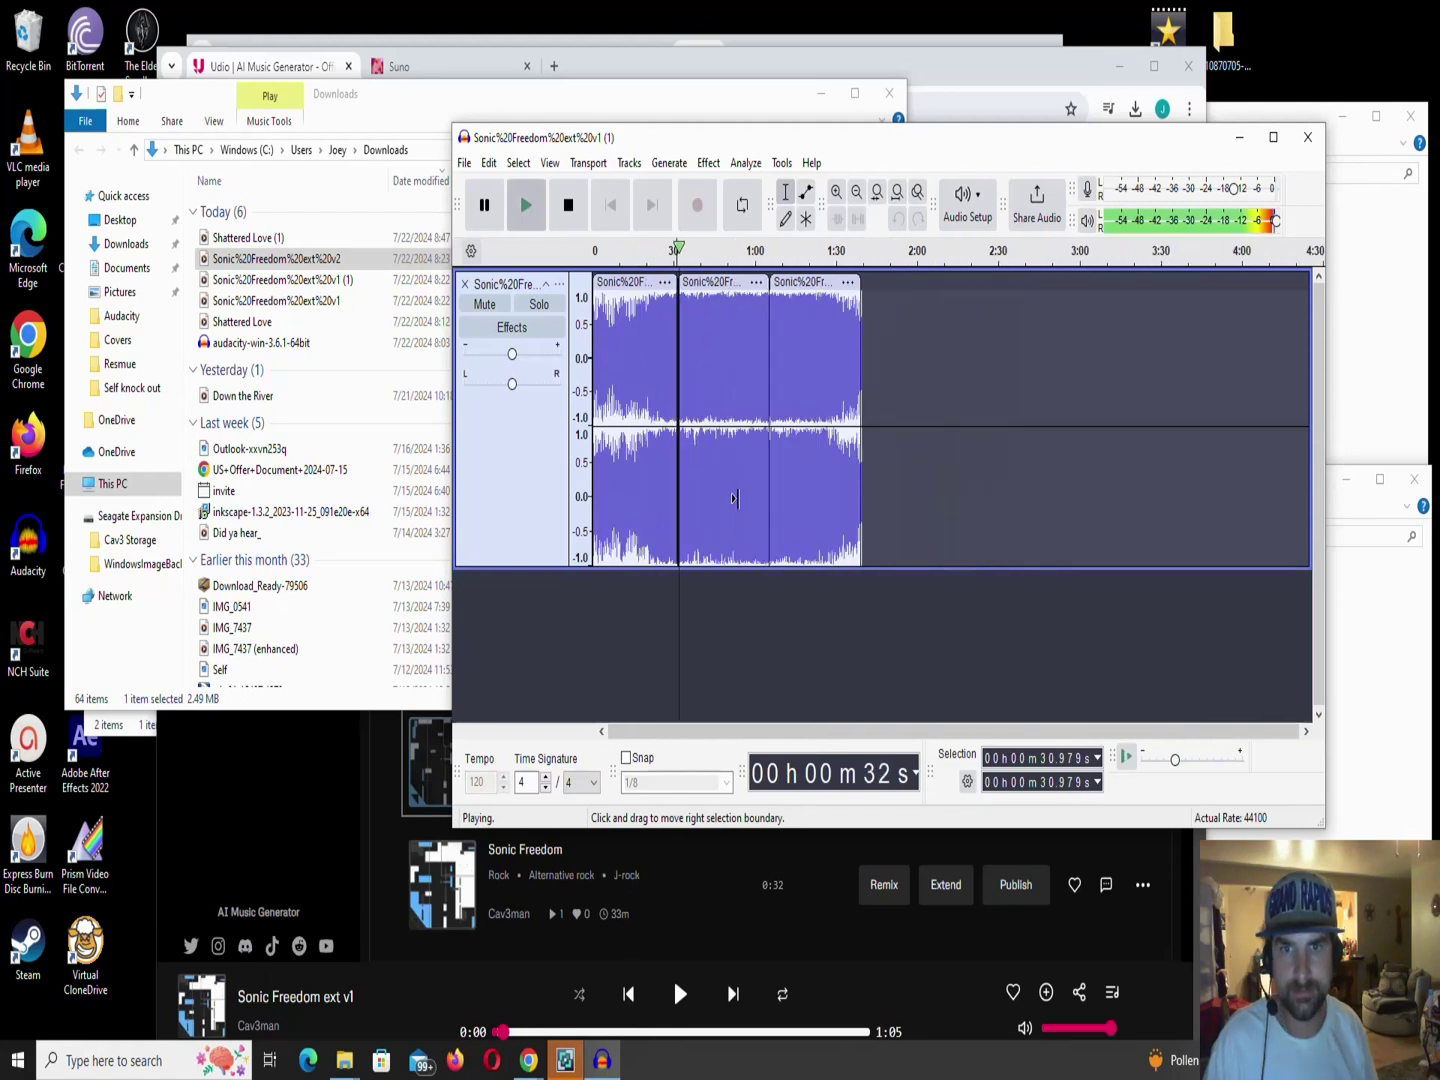
scroll(735, 498, "up", 1)
left_click(802, 494)
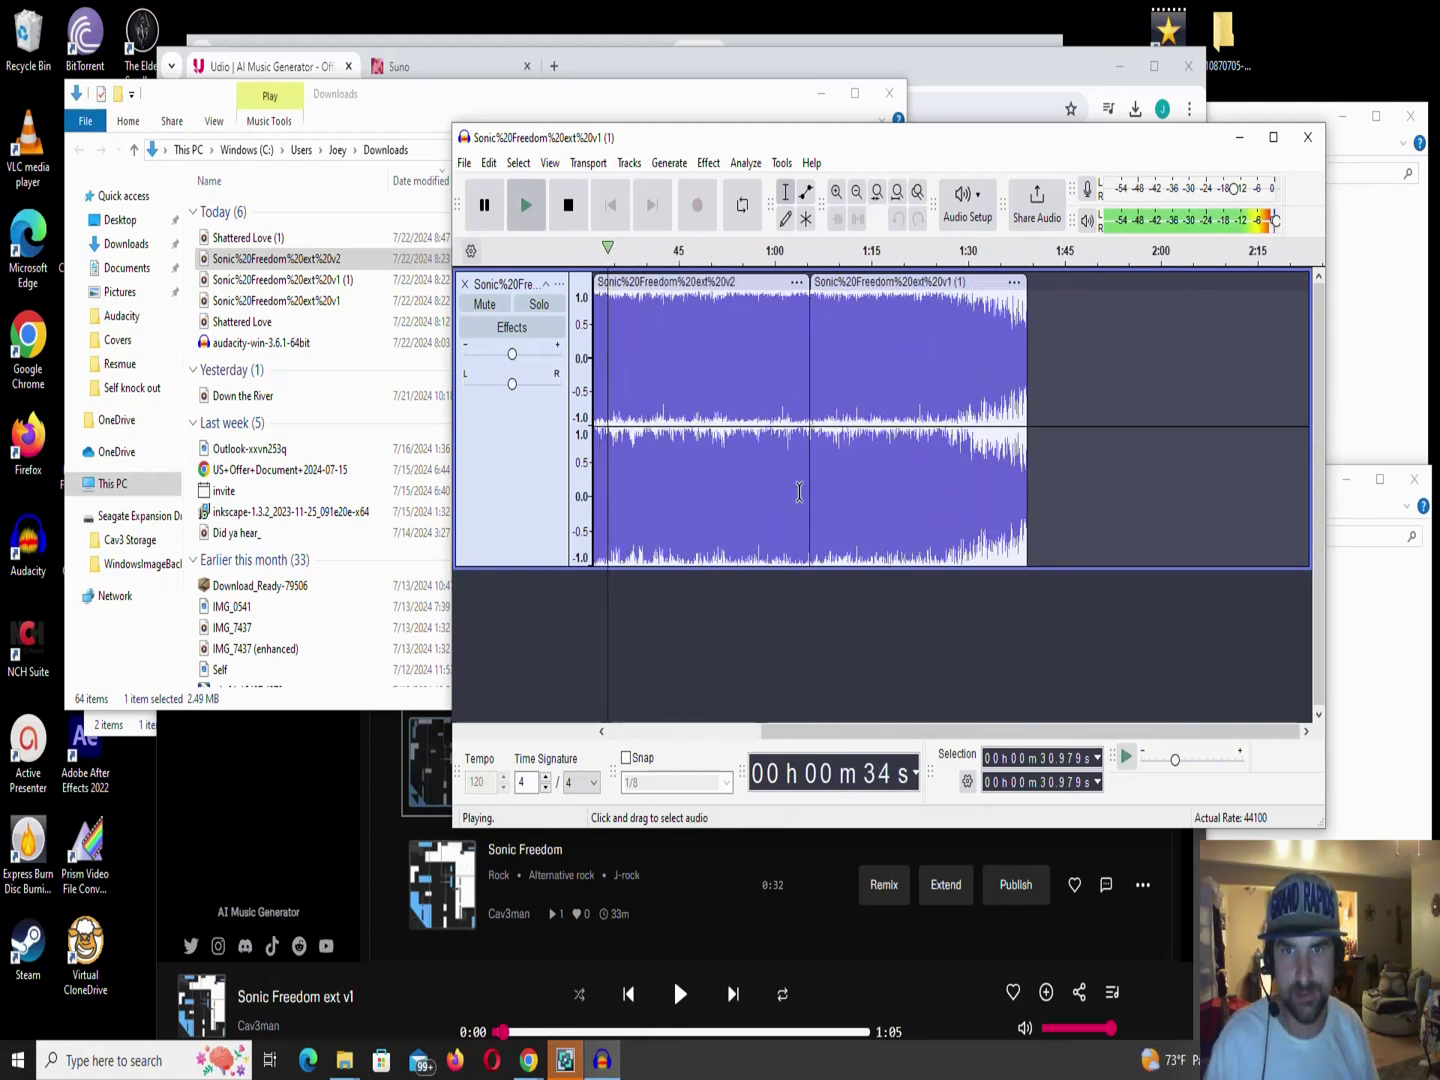
key("space")
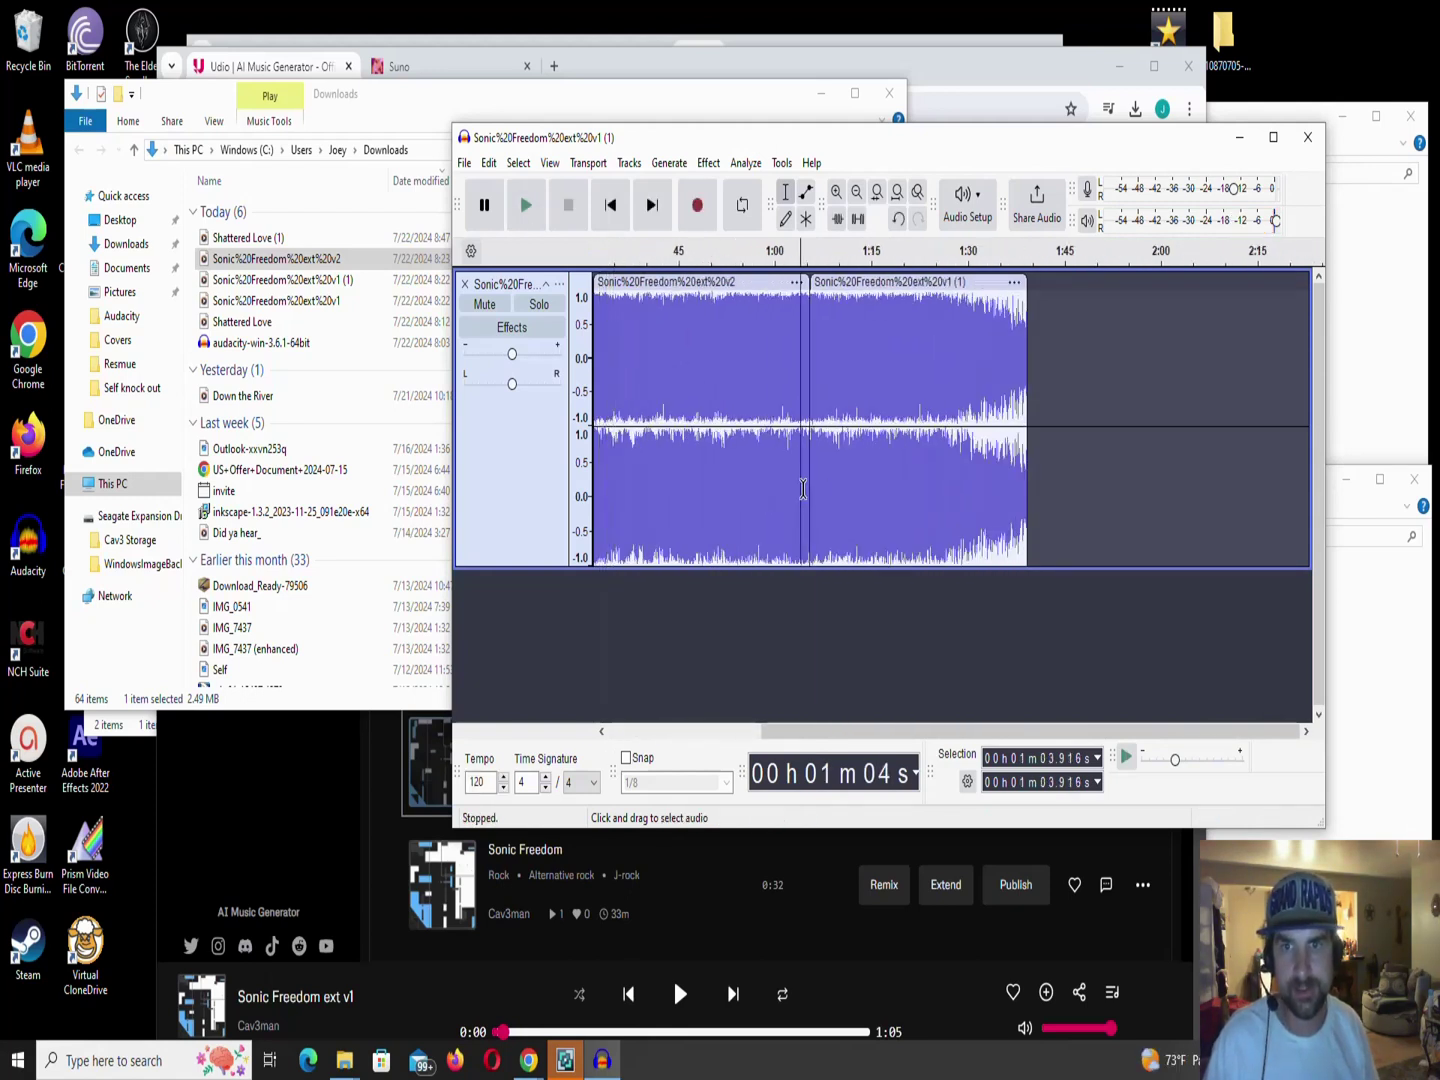
left_click(806, 487)
scroll(806, 495, "up", 5)
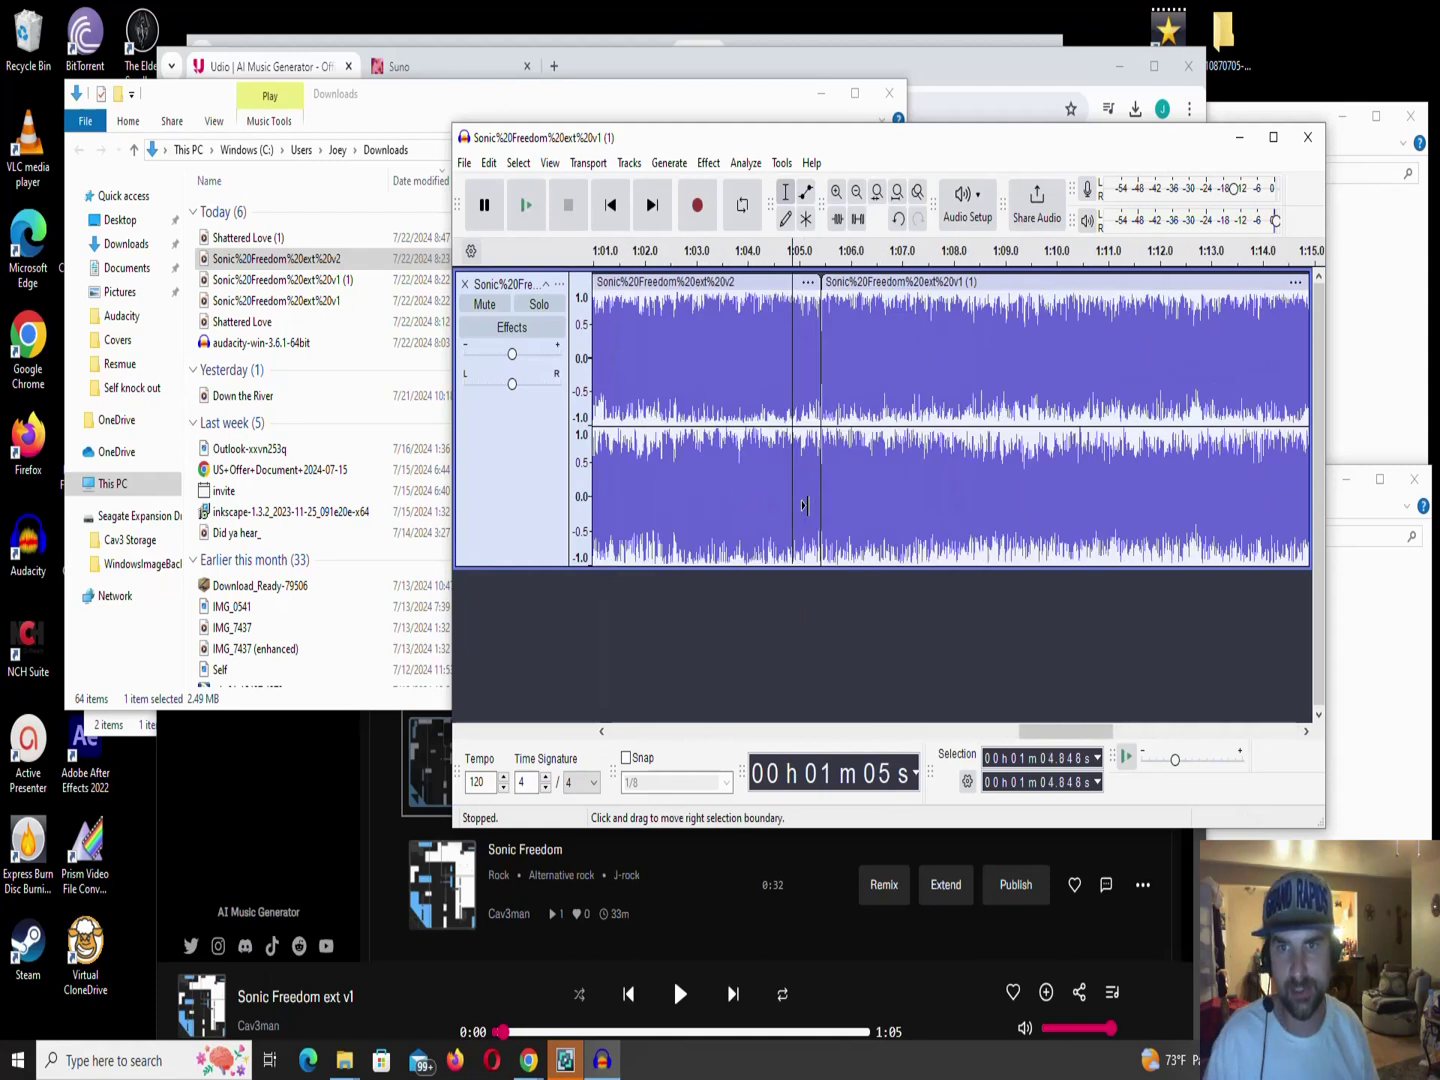
scroll(854, 508, "up", 1)
scroll(888, 500, "down", 1)
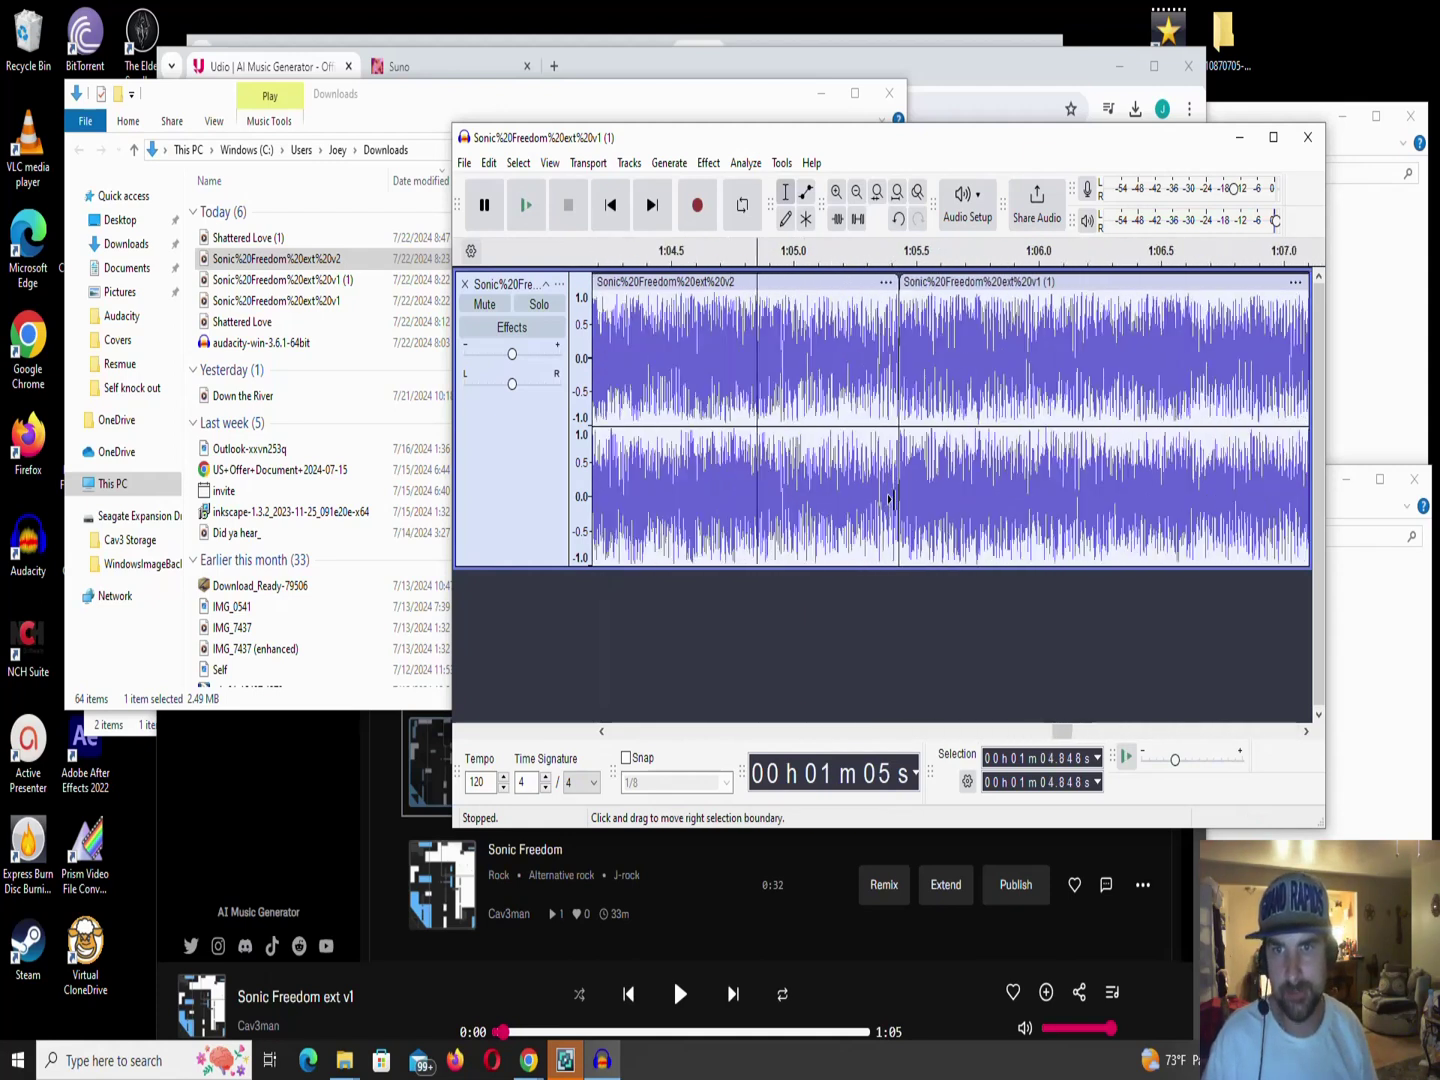
key("space")
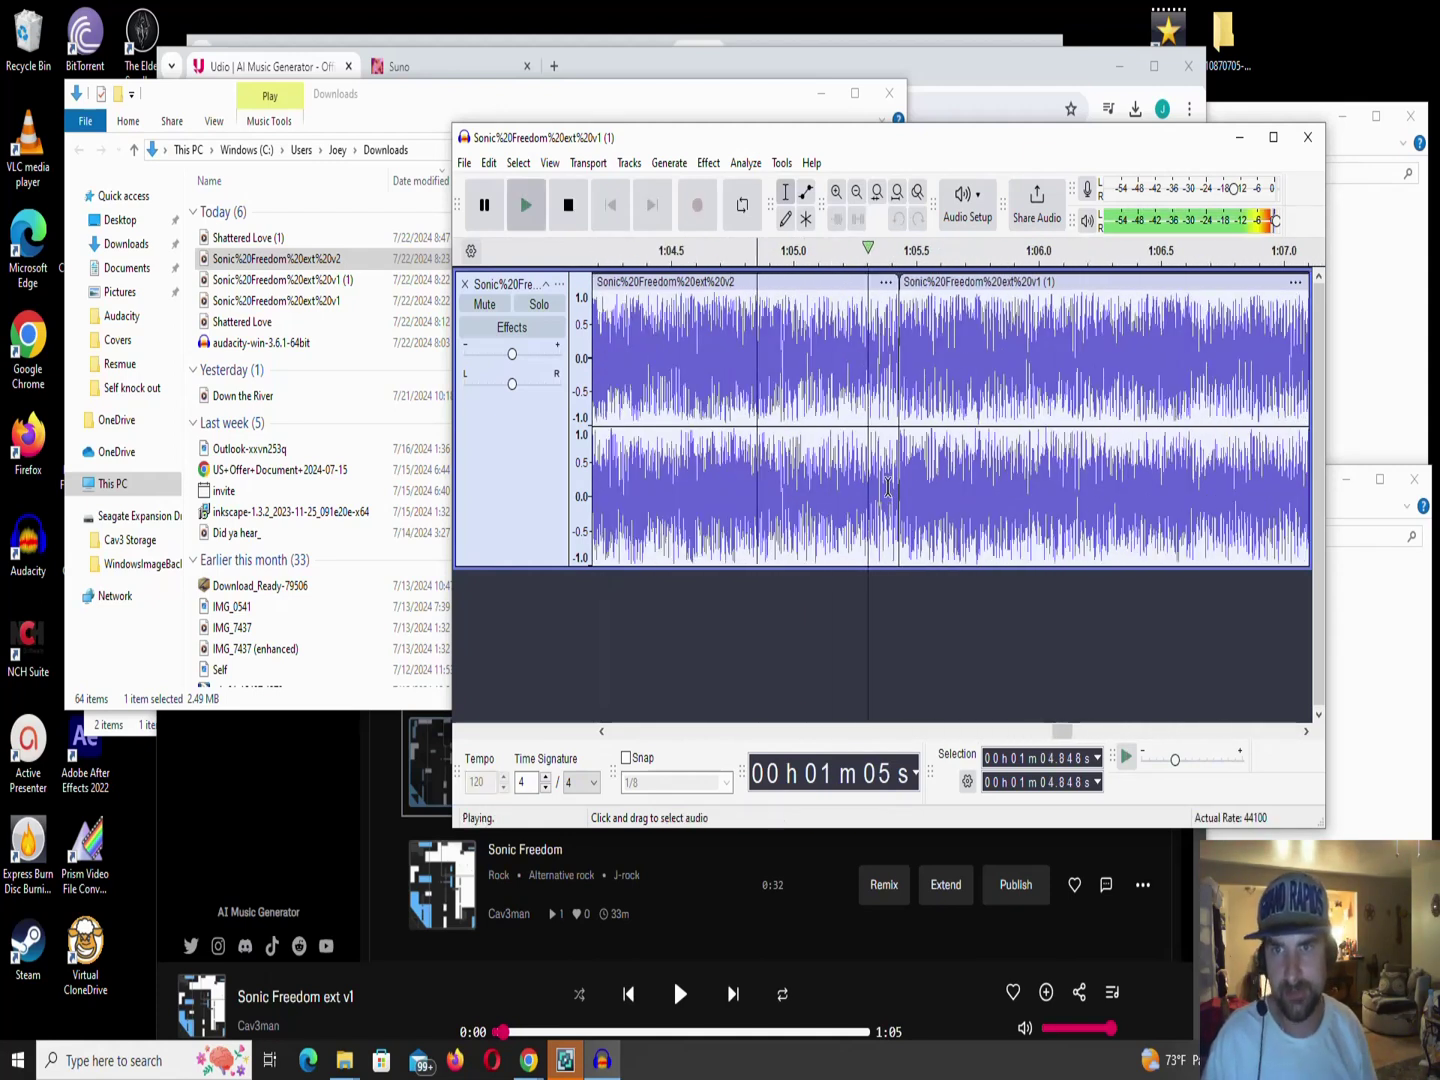
key("space")
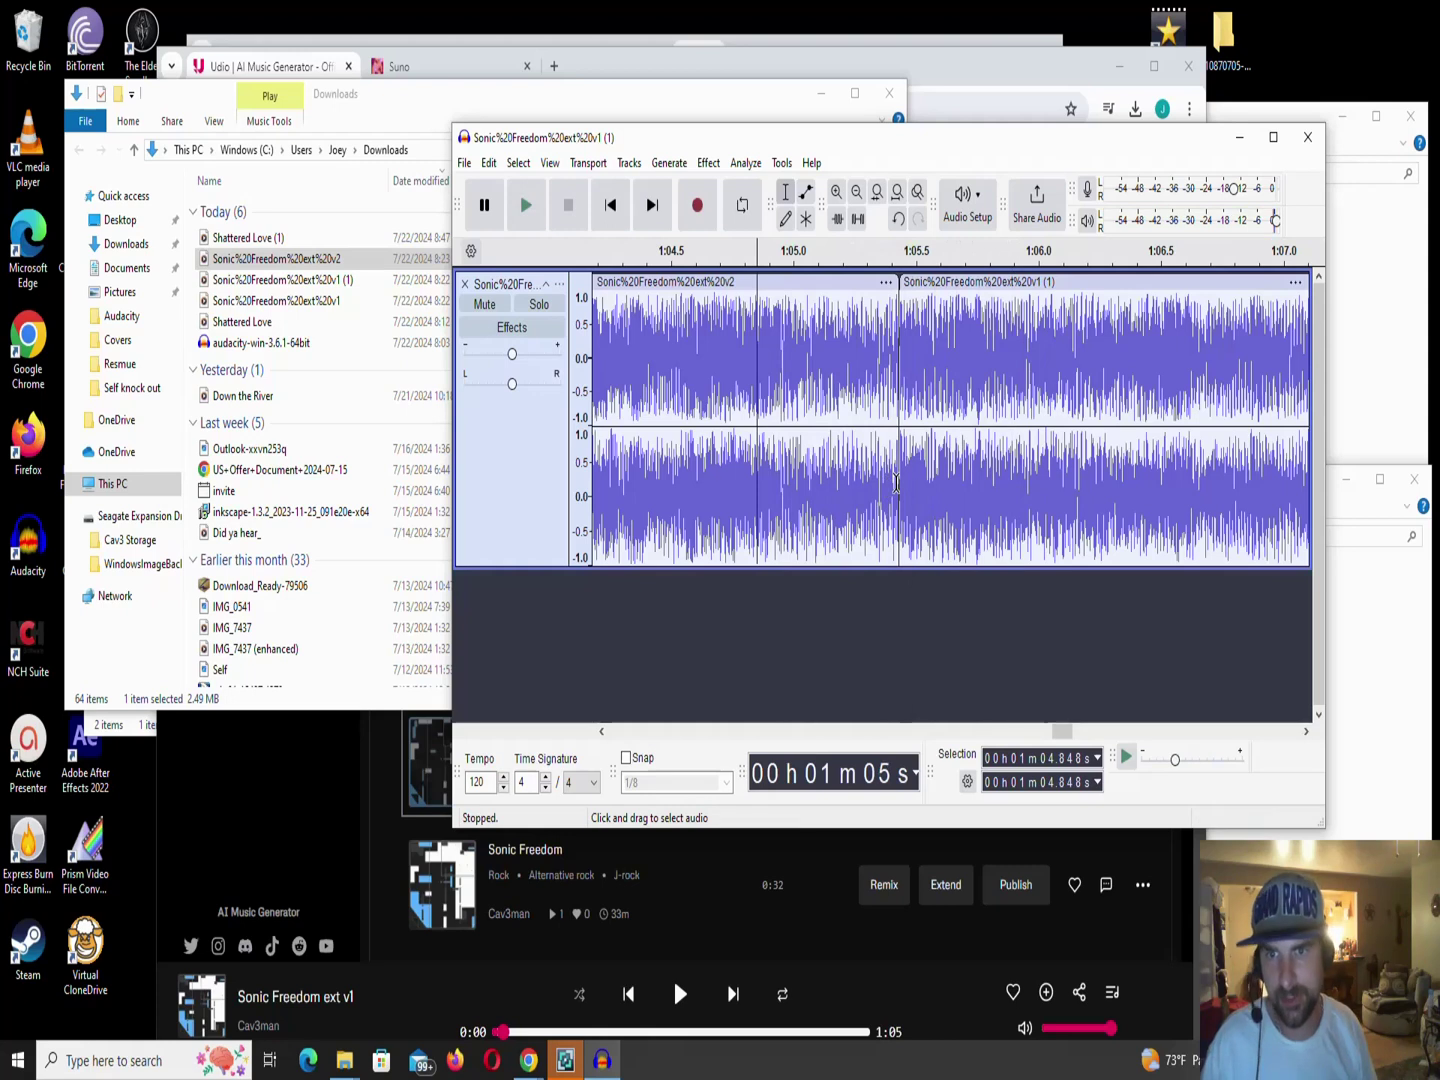
Zoom in further and delete the tiny sliver at the 1:05.43 join.
scroll(897, 482, "up", 8)
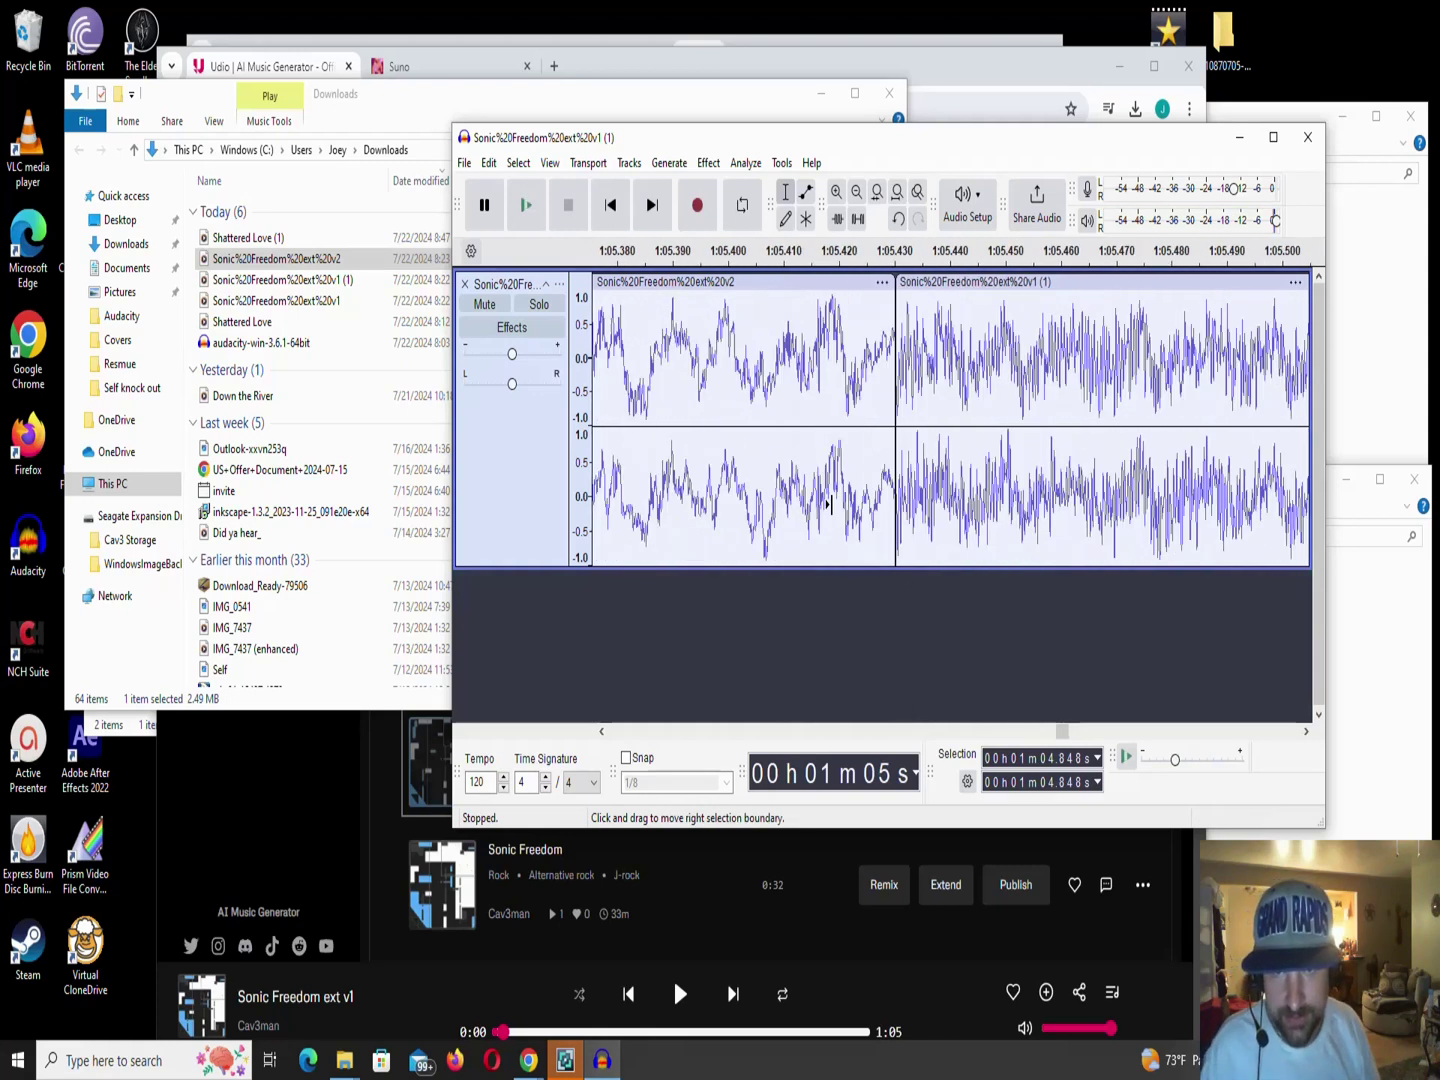
scroll(887, 506, "up", 3)
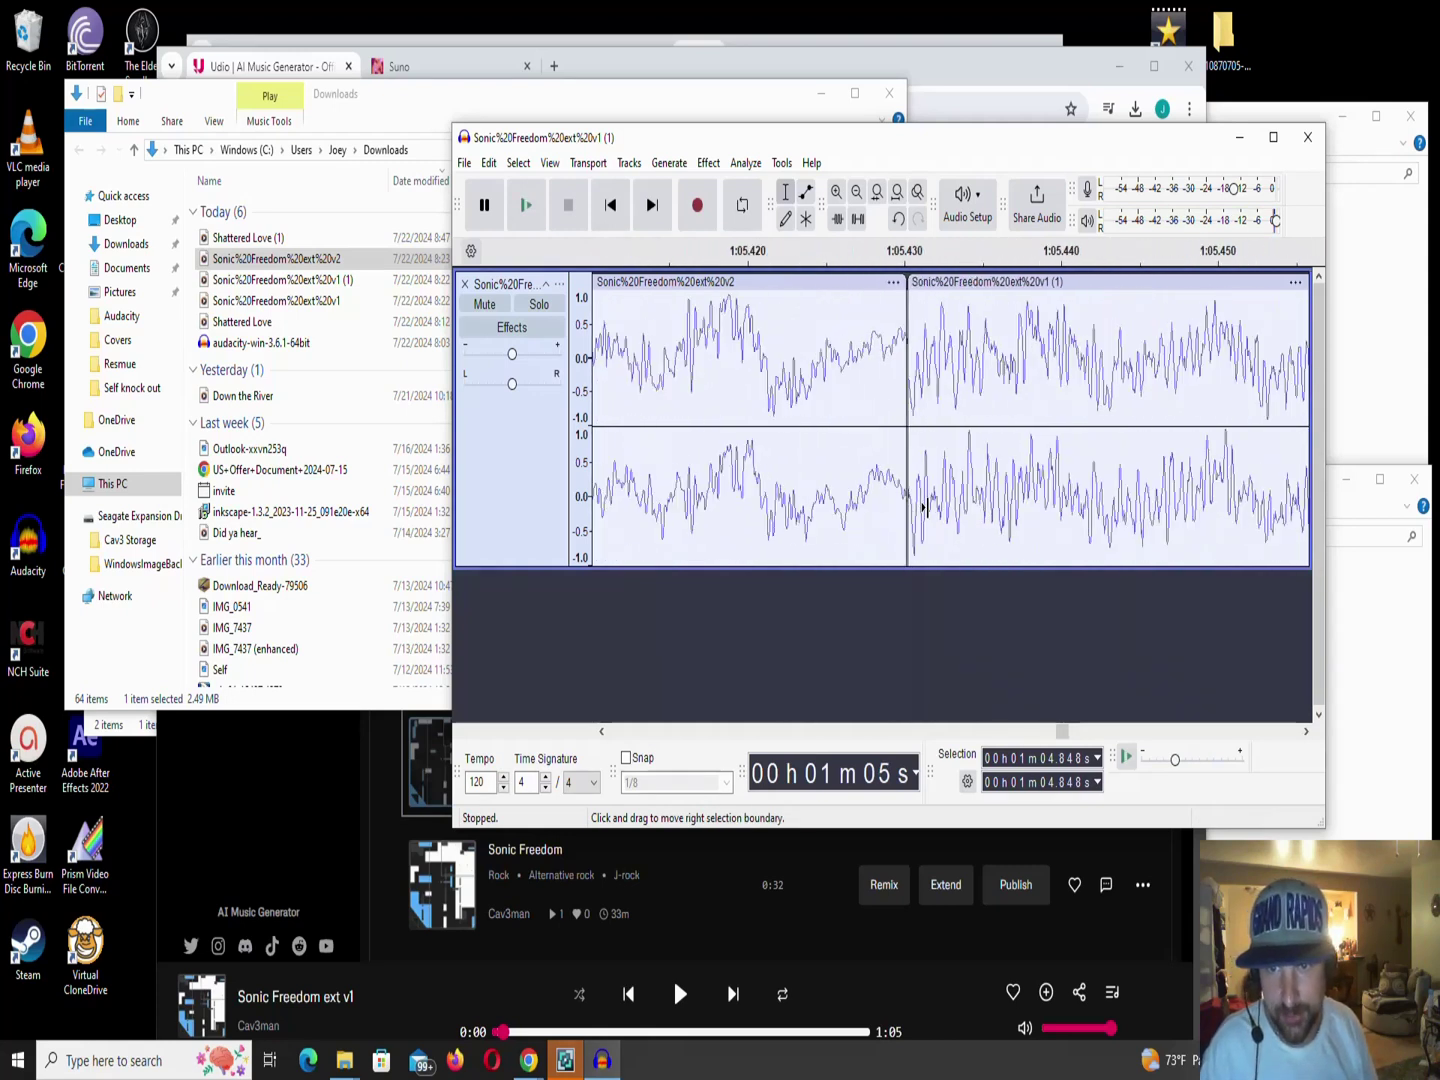
scroll(923, 507, "up", 2)
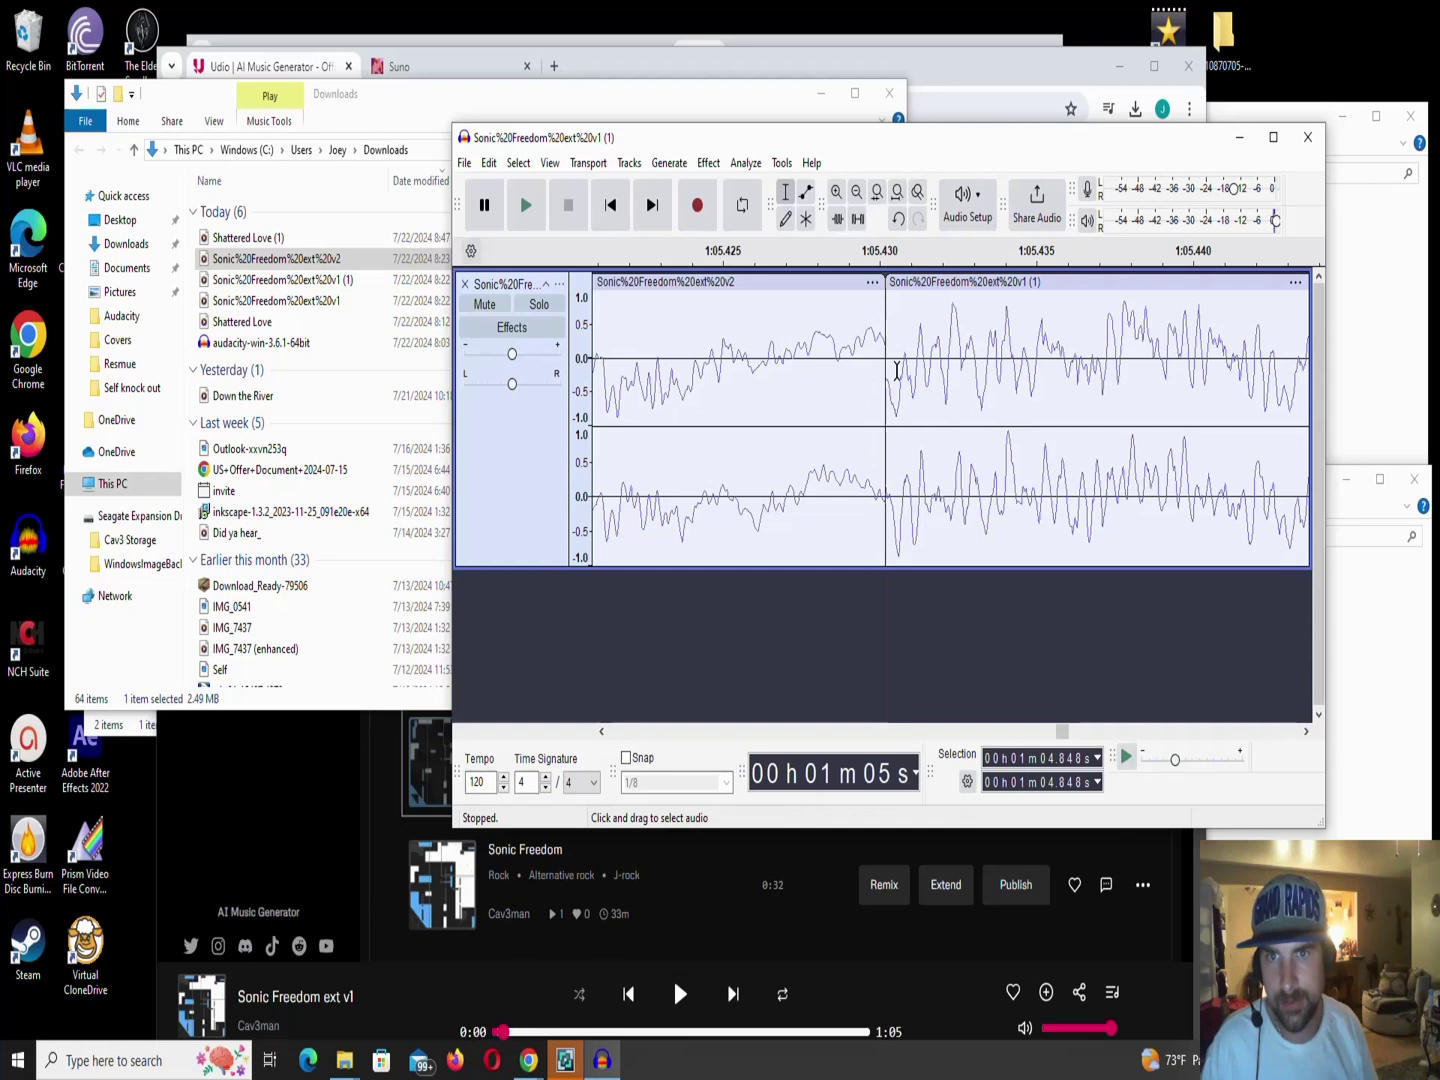
left_click_drag(901, 369, 886, 374)
key("Delete")
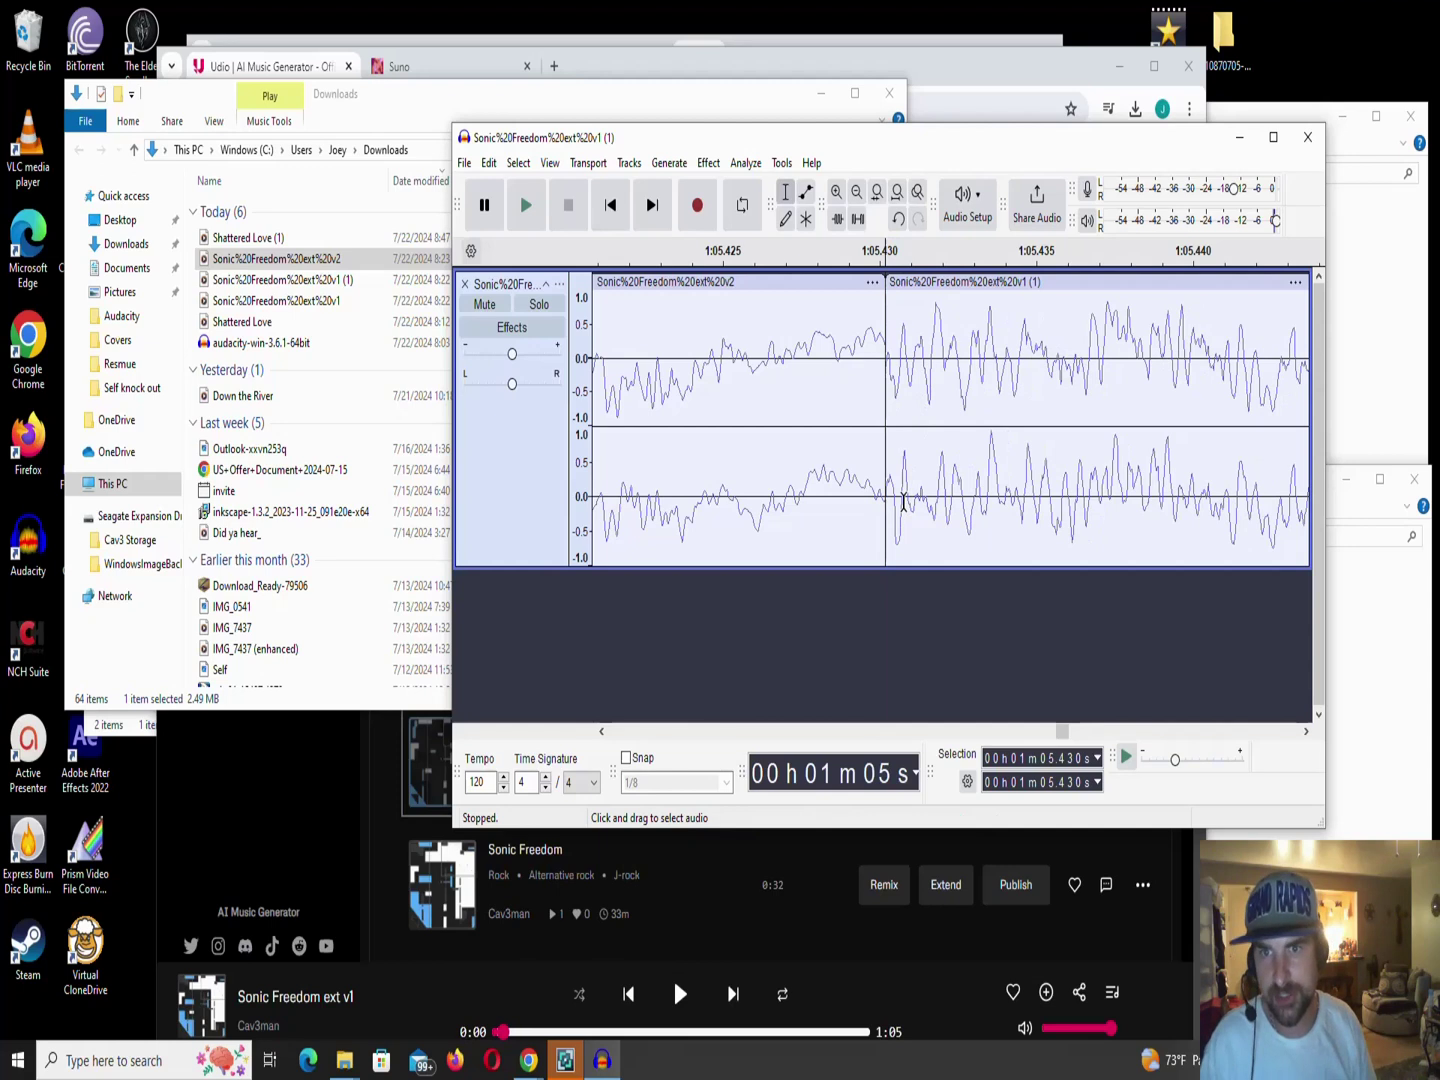
Replay from just before the 1:05.43 join several times to confirm it runs without a gap.
left_click(866, 380)
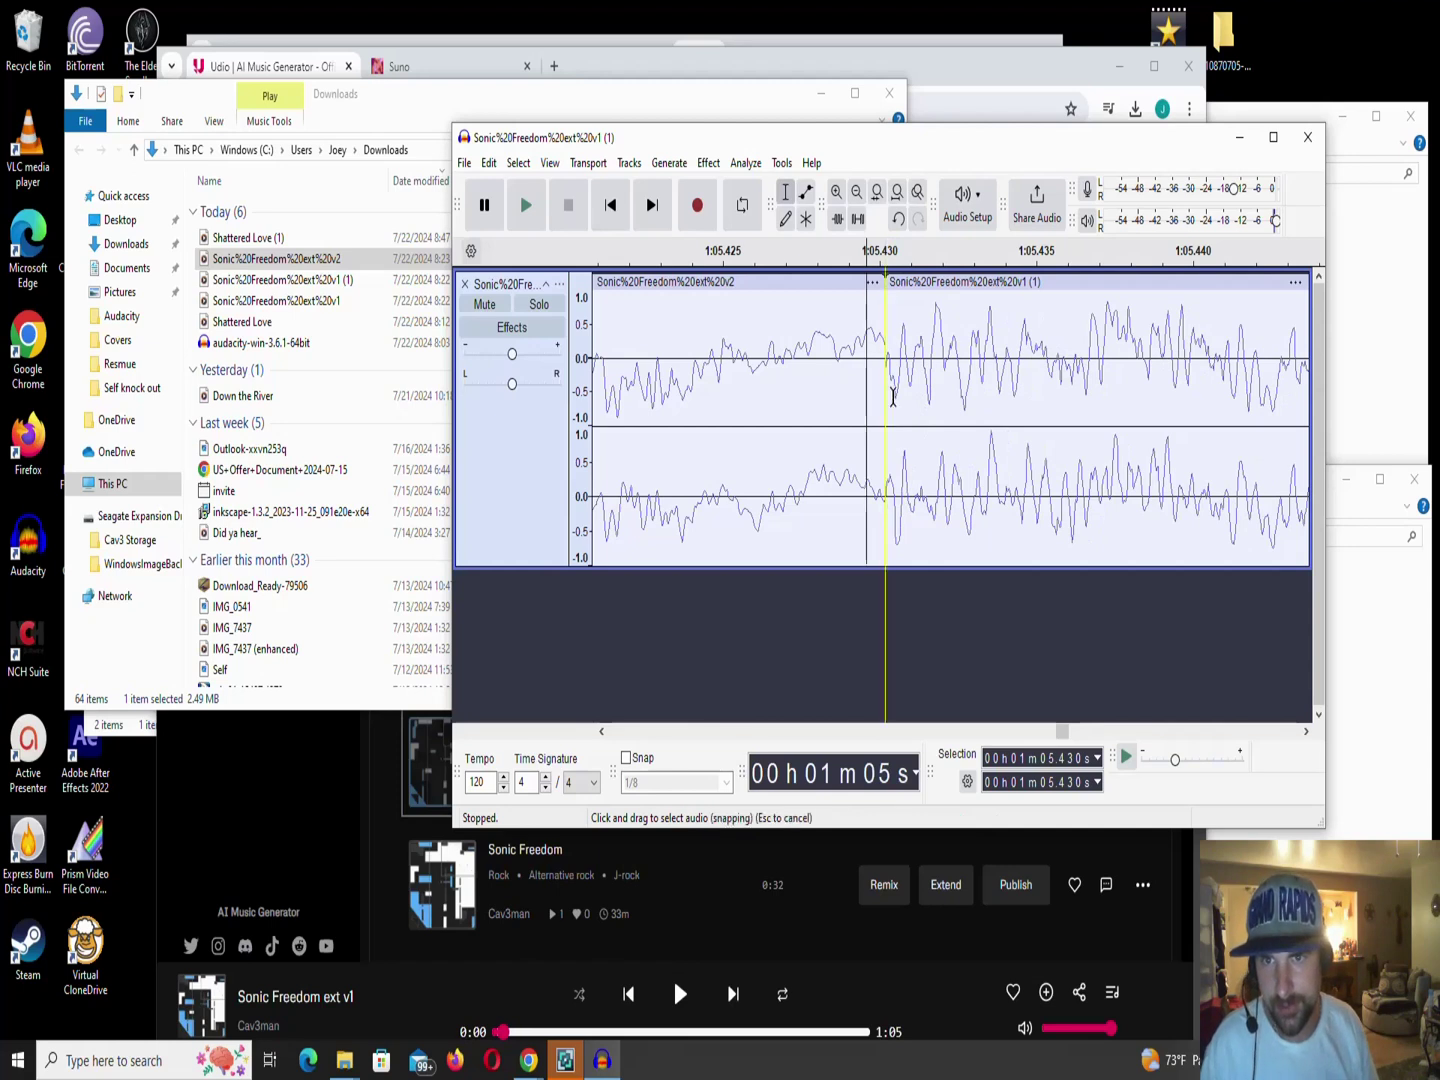
key("space")
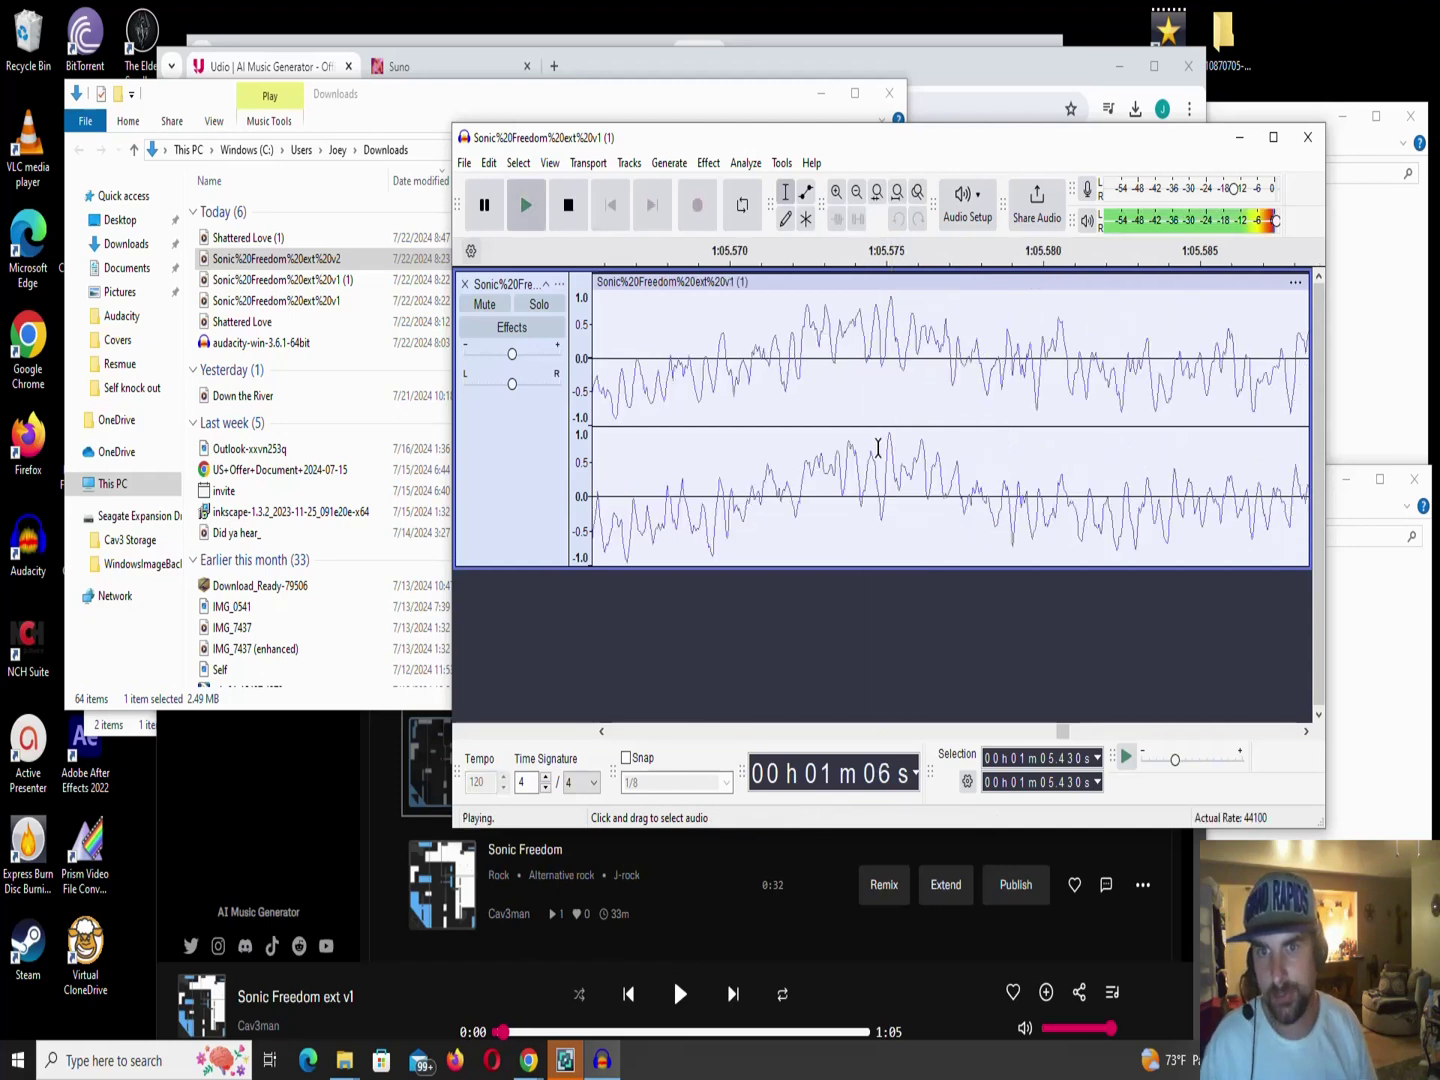
key("space")
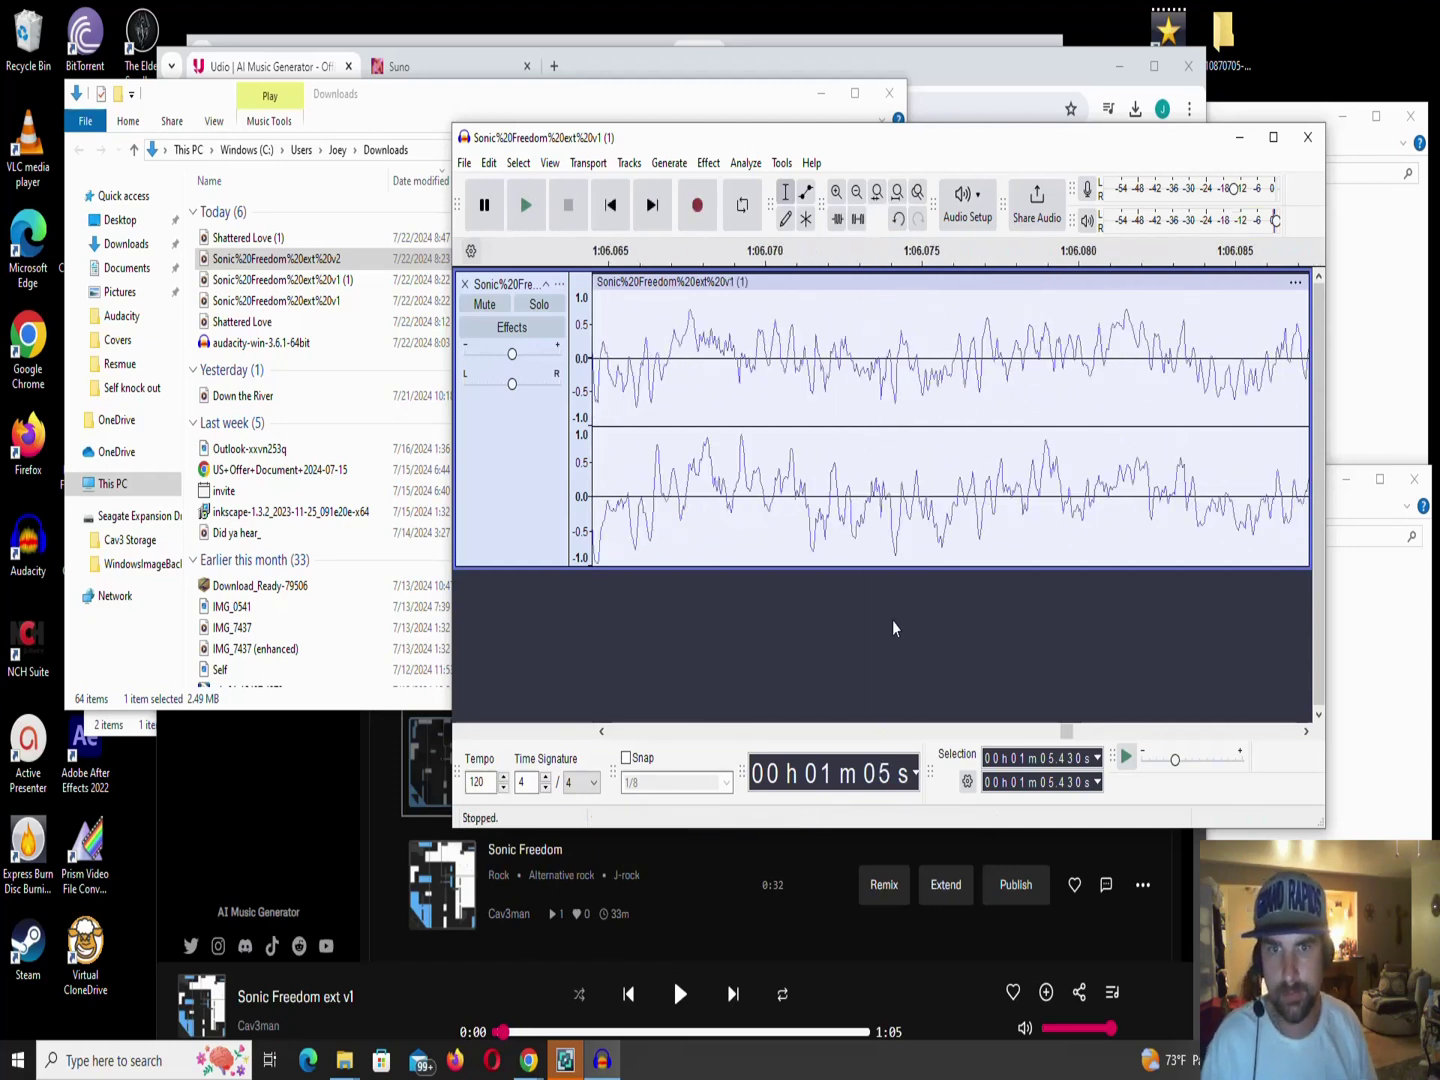
scroll(877, 574, "down", 2)
key("space")
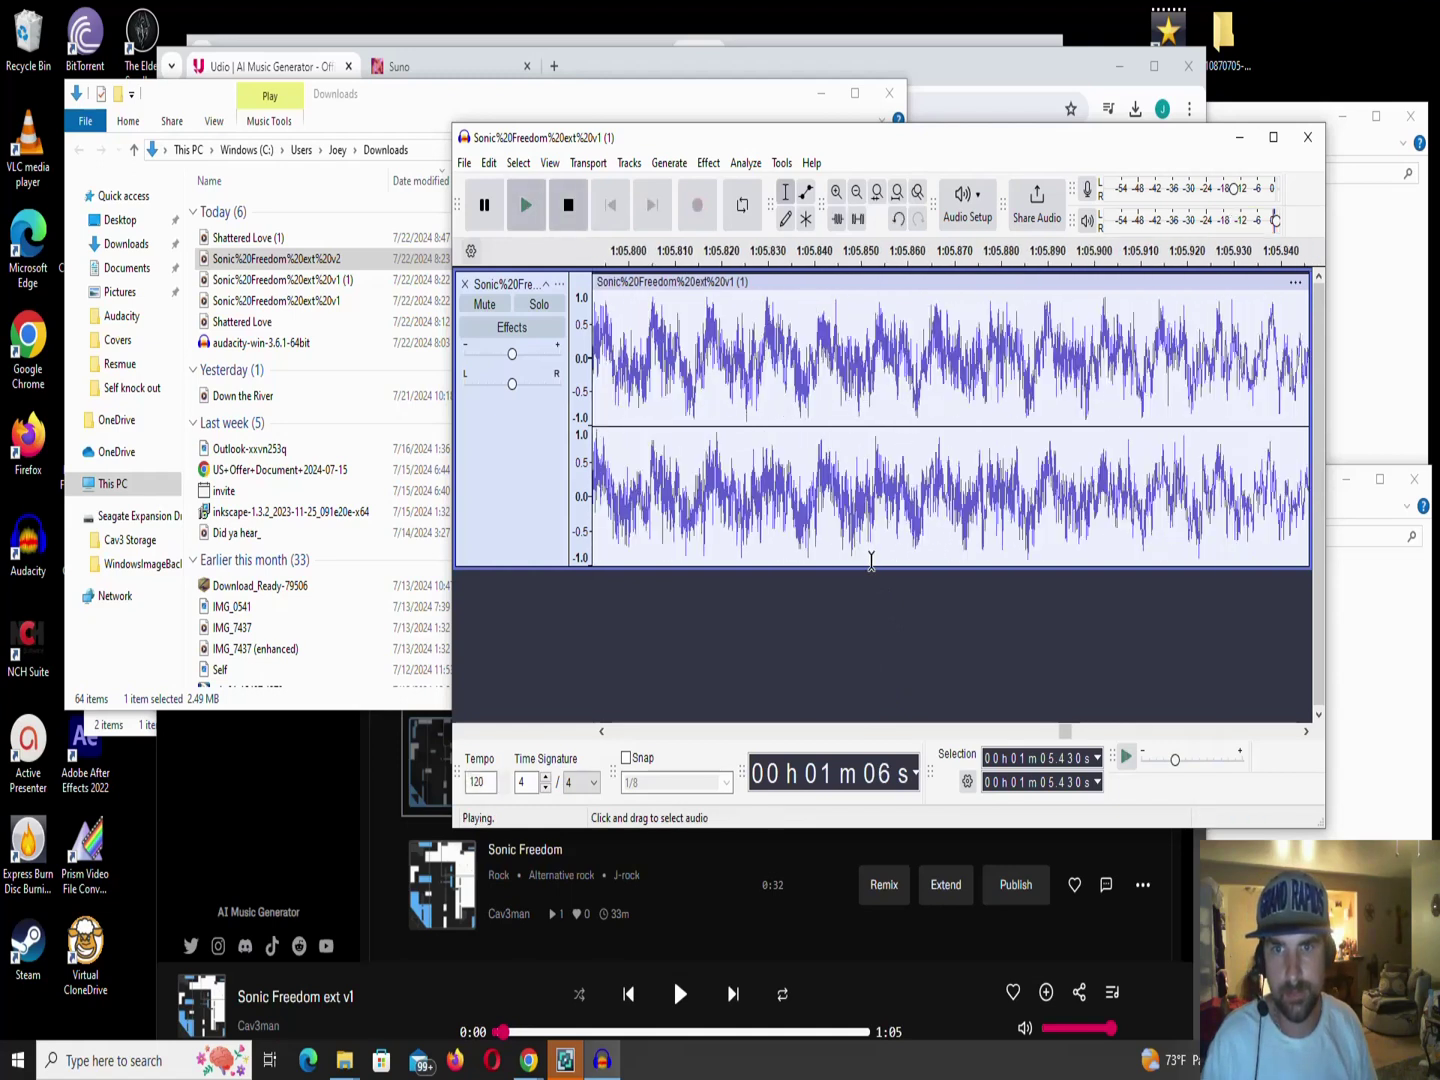
key("space")
scroll(869, 552, "down", 5)
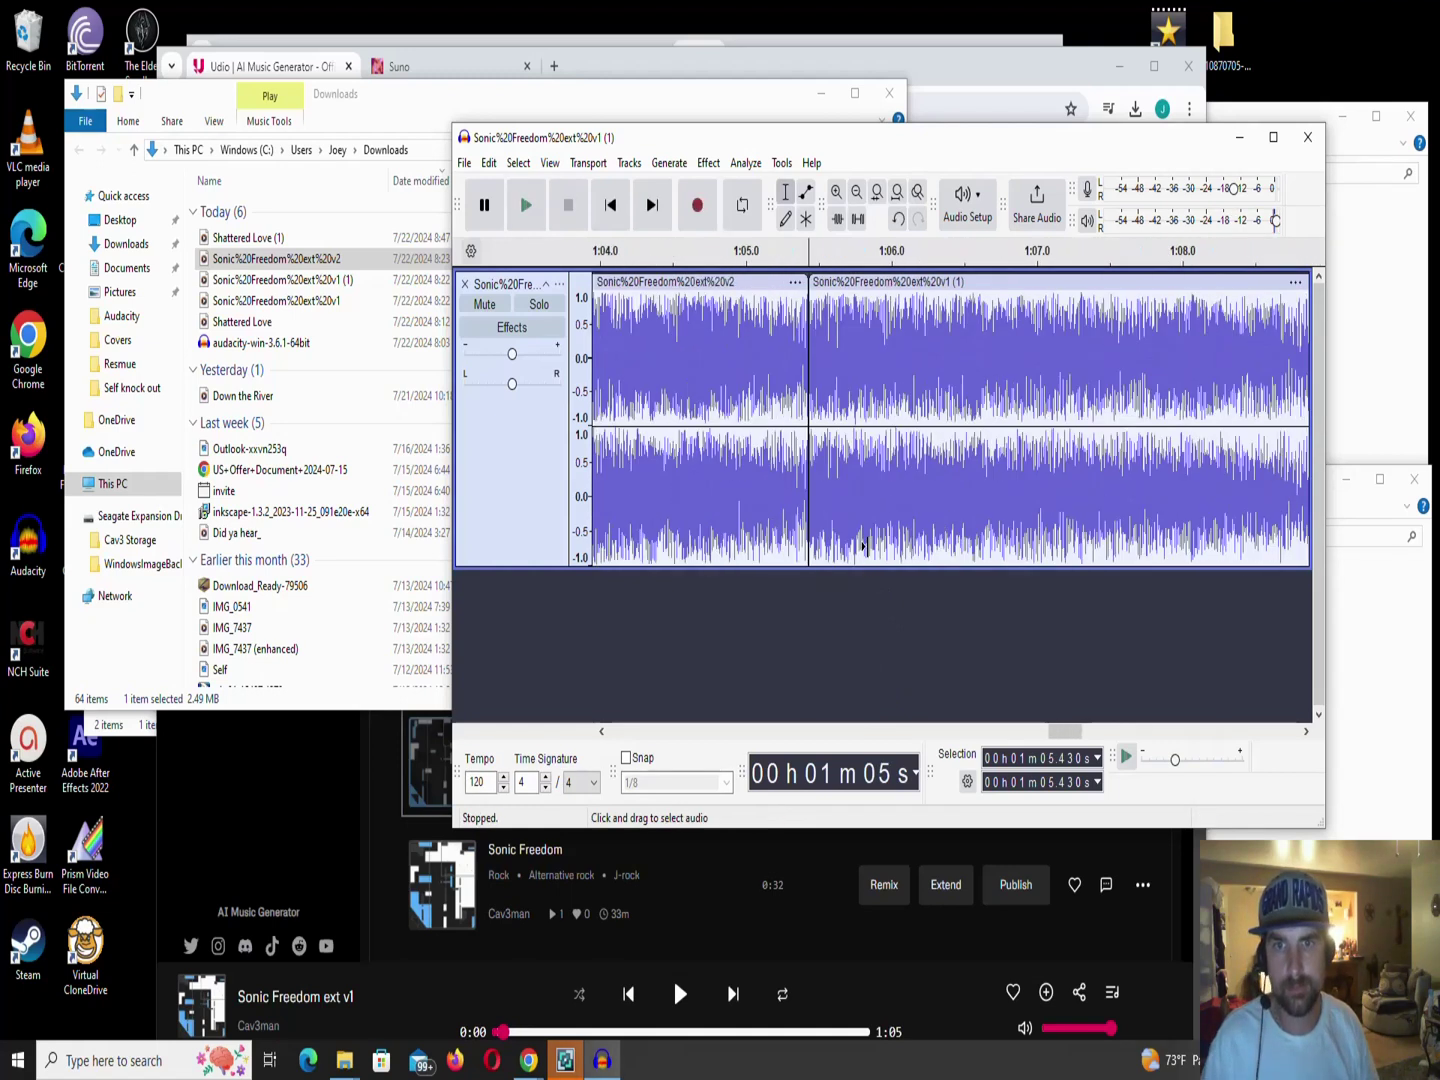
key("space")
key("space")
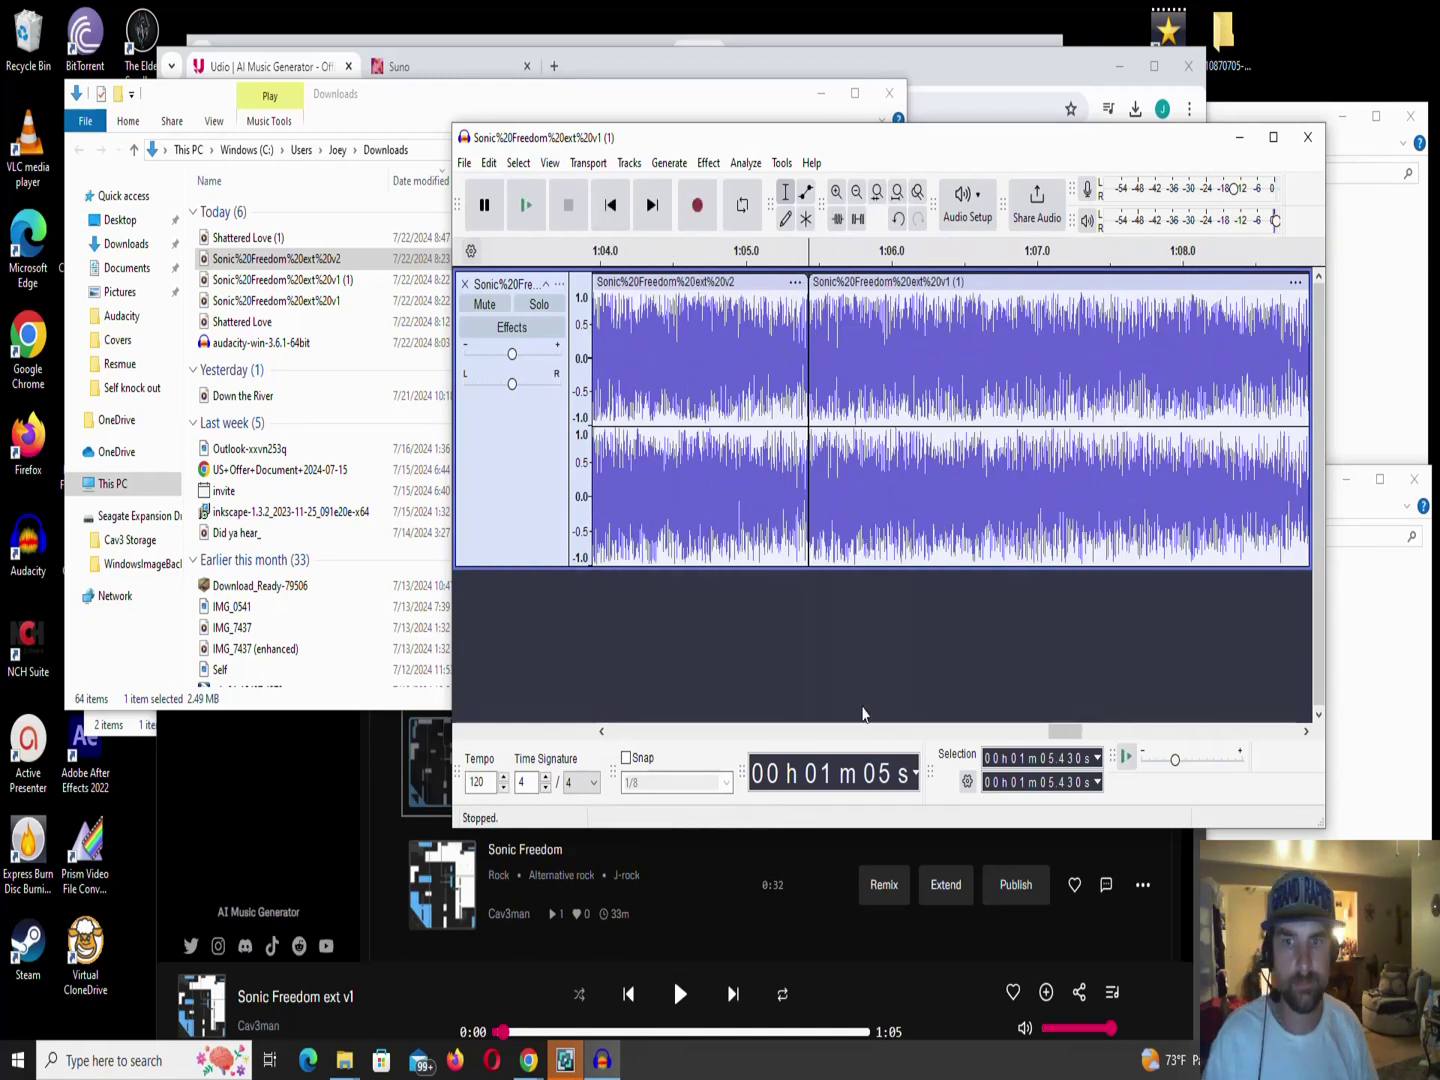
left_click_drag(1070, 734, 931, 734)
scroll(920, 578, "down", 3)
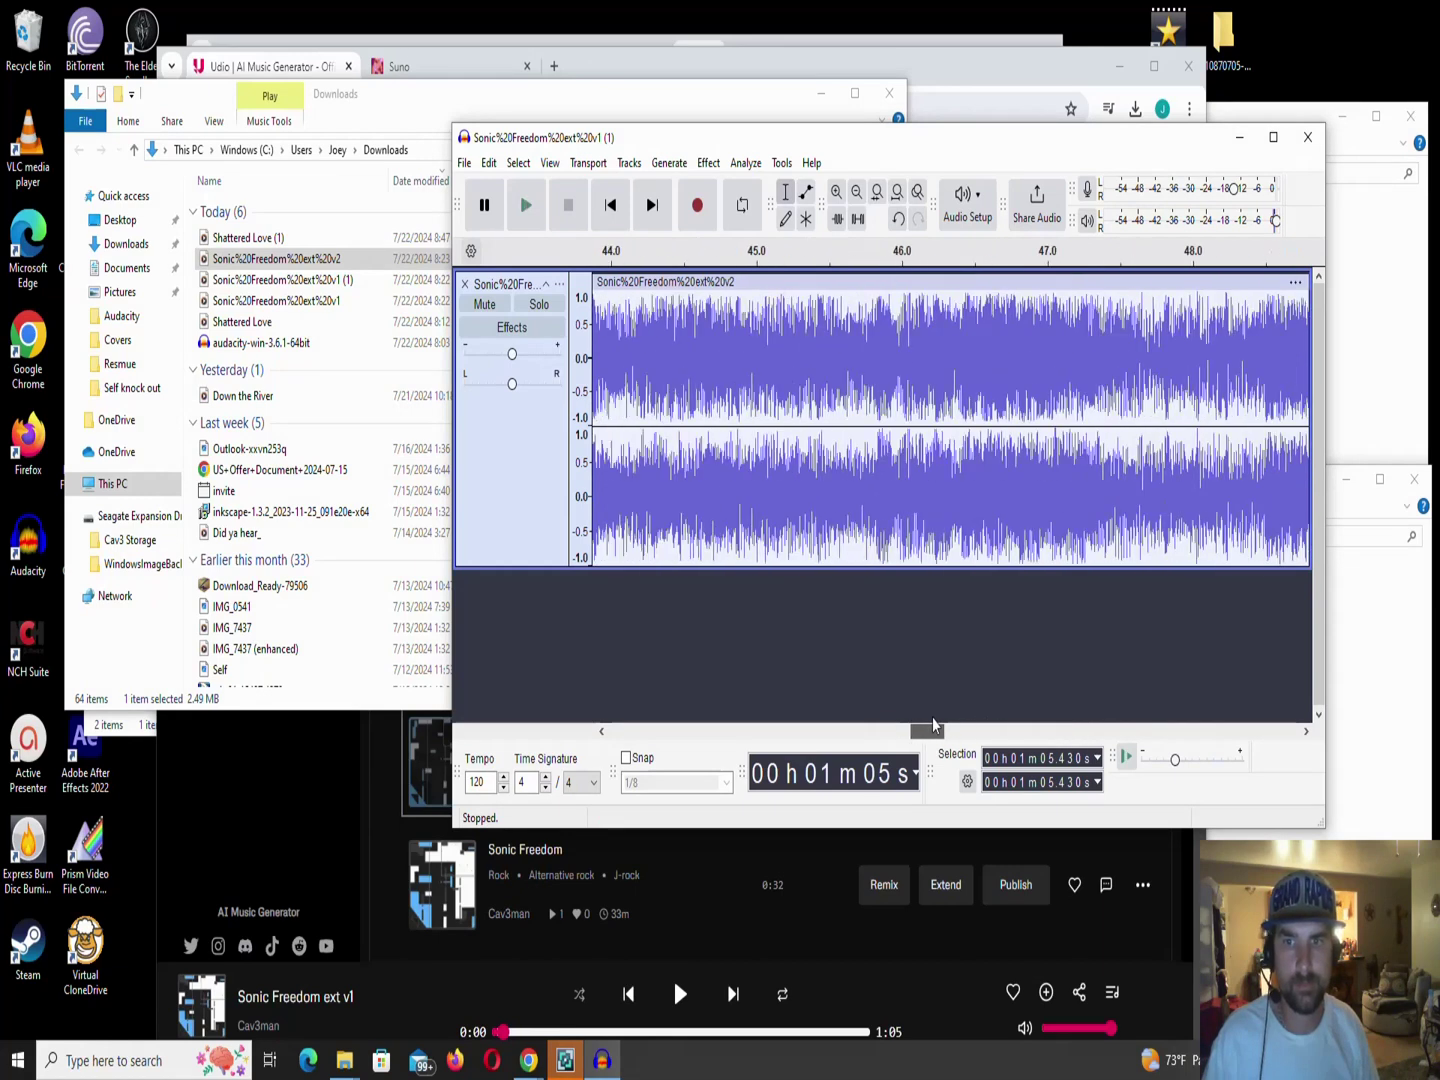
scroll(909, 598, "down", 2)
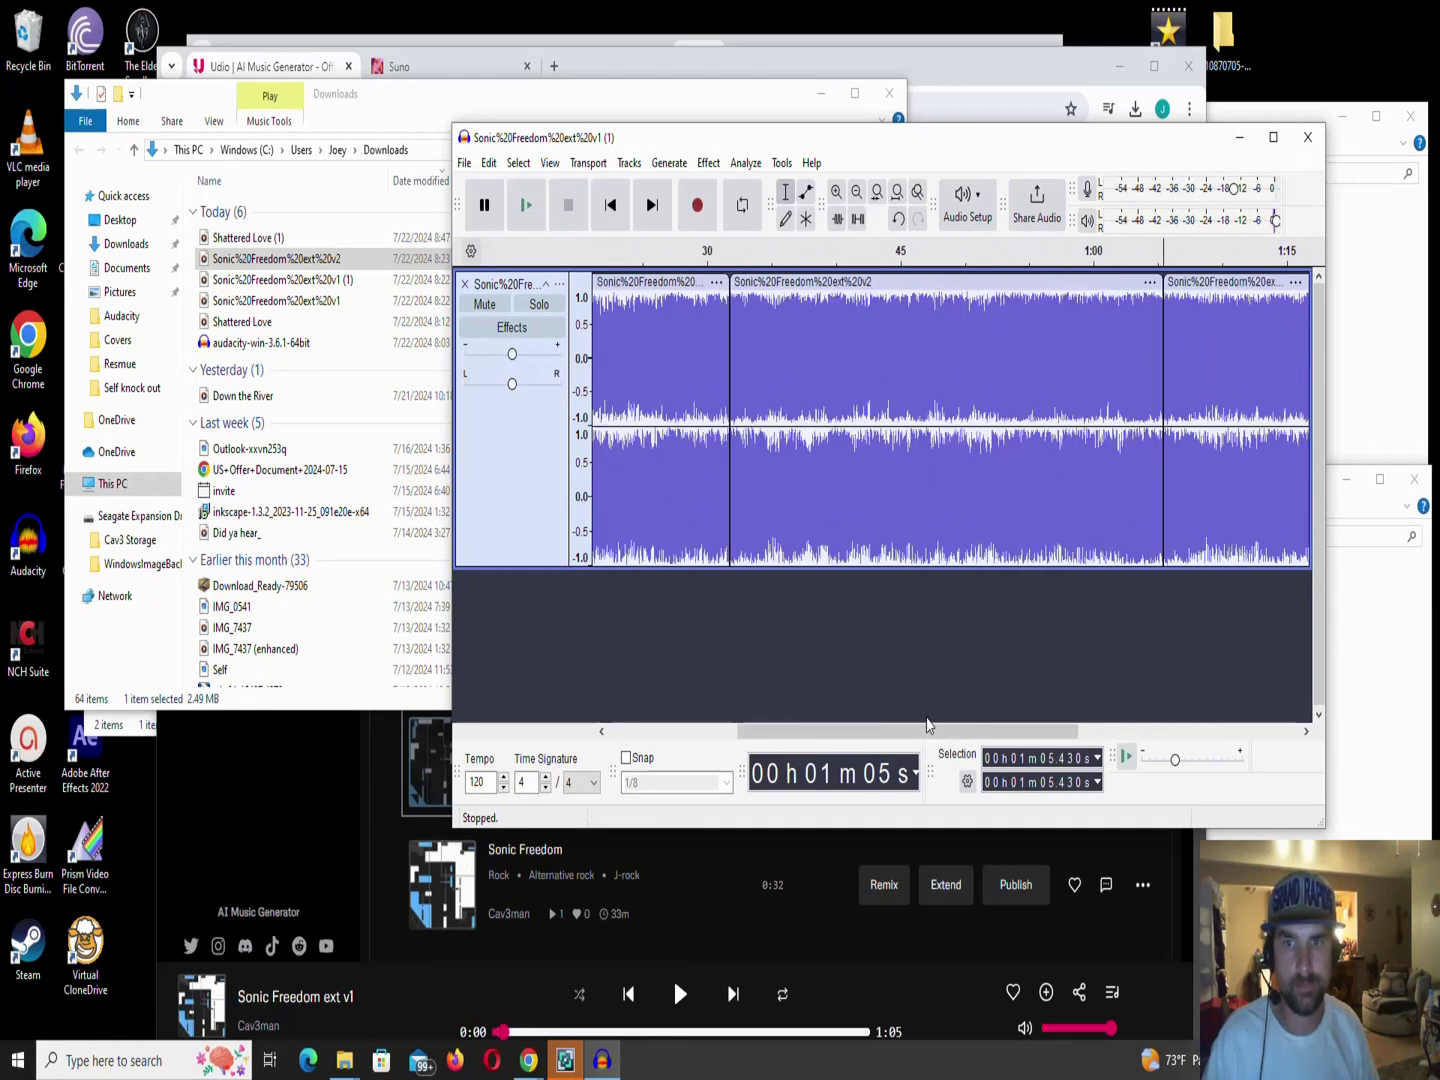
left_click_drag(929, 734, 885, 733)
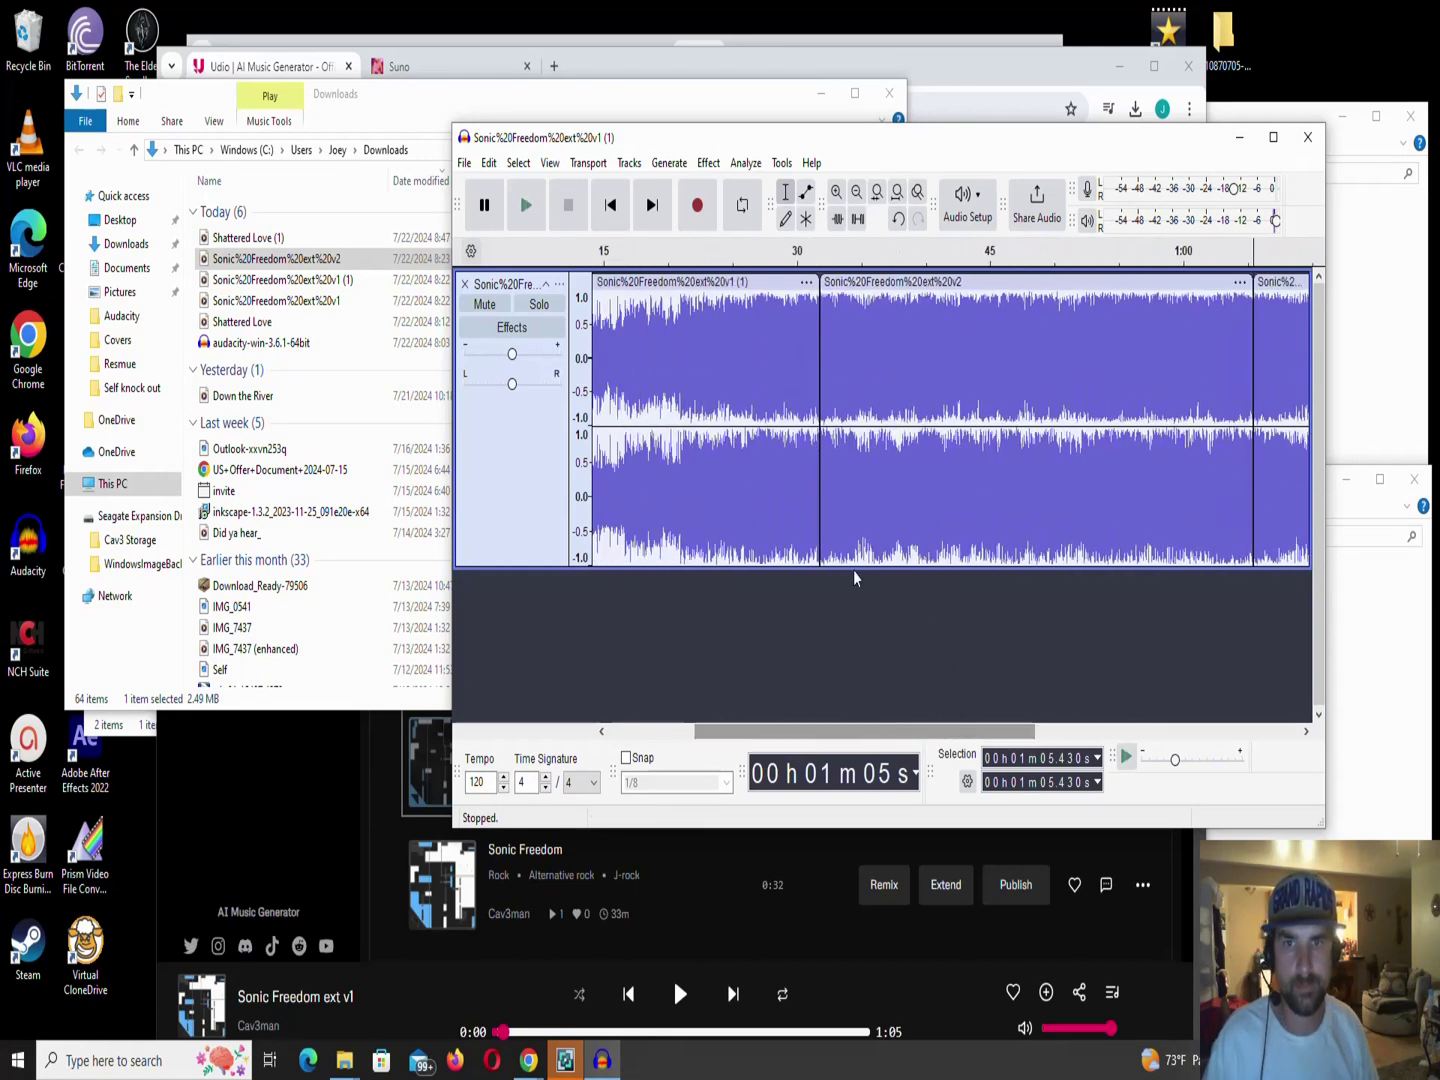
left_click(816, 483)
scroll(816, 500, "up", 8)
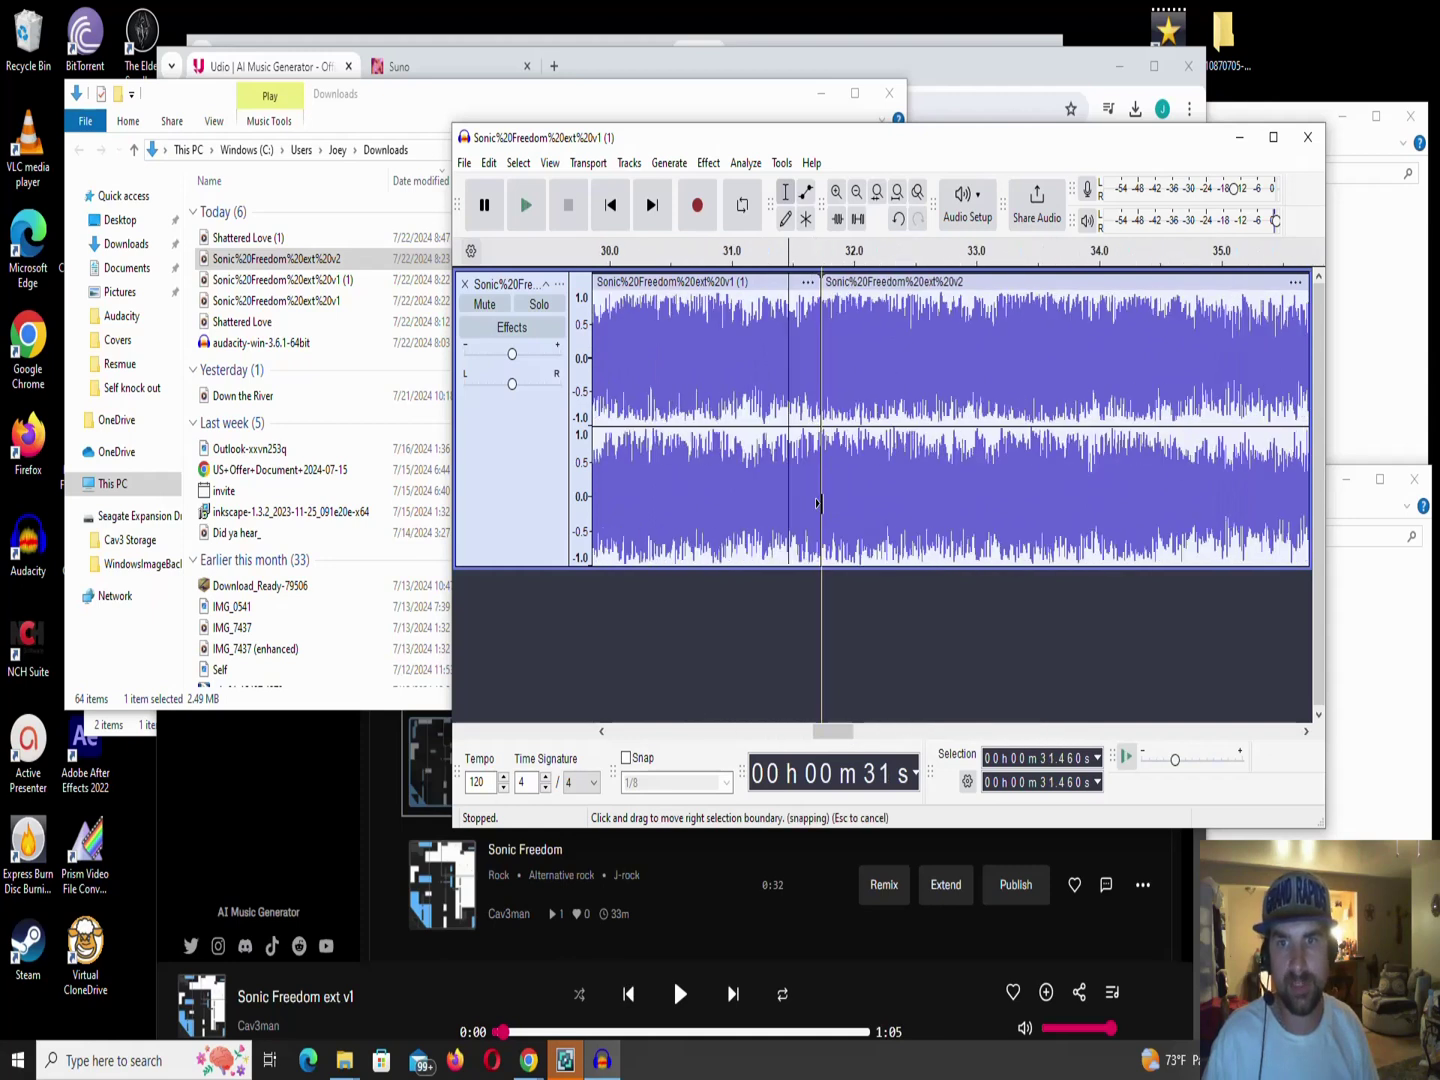
scroll(818, 515, "up", 2)
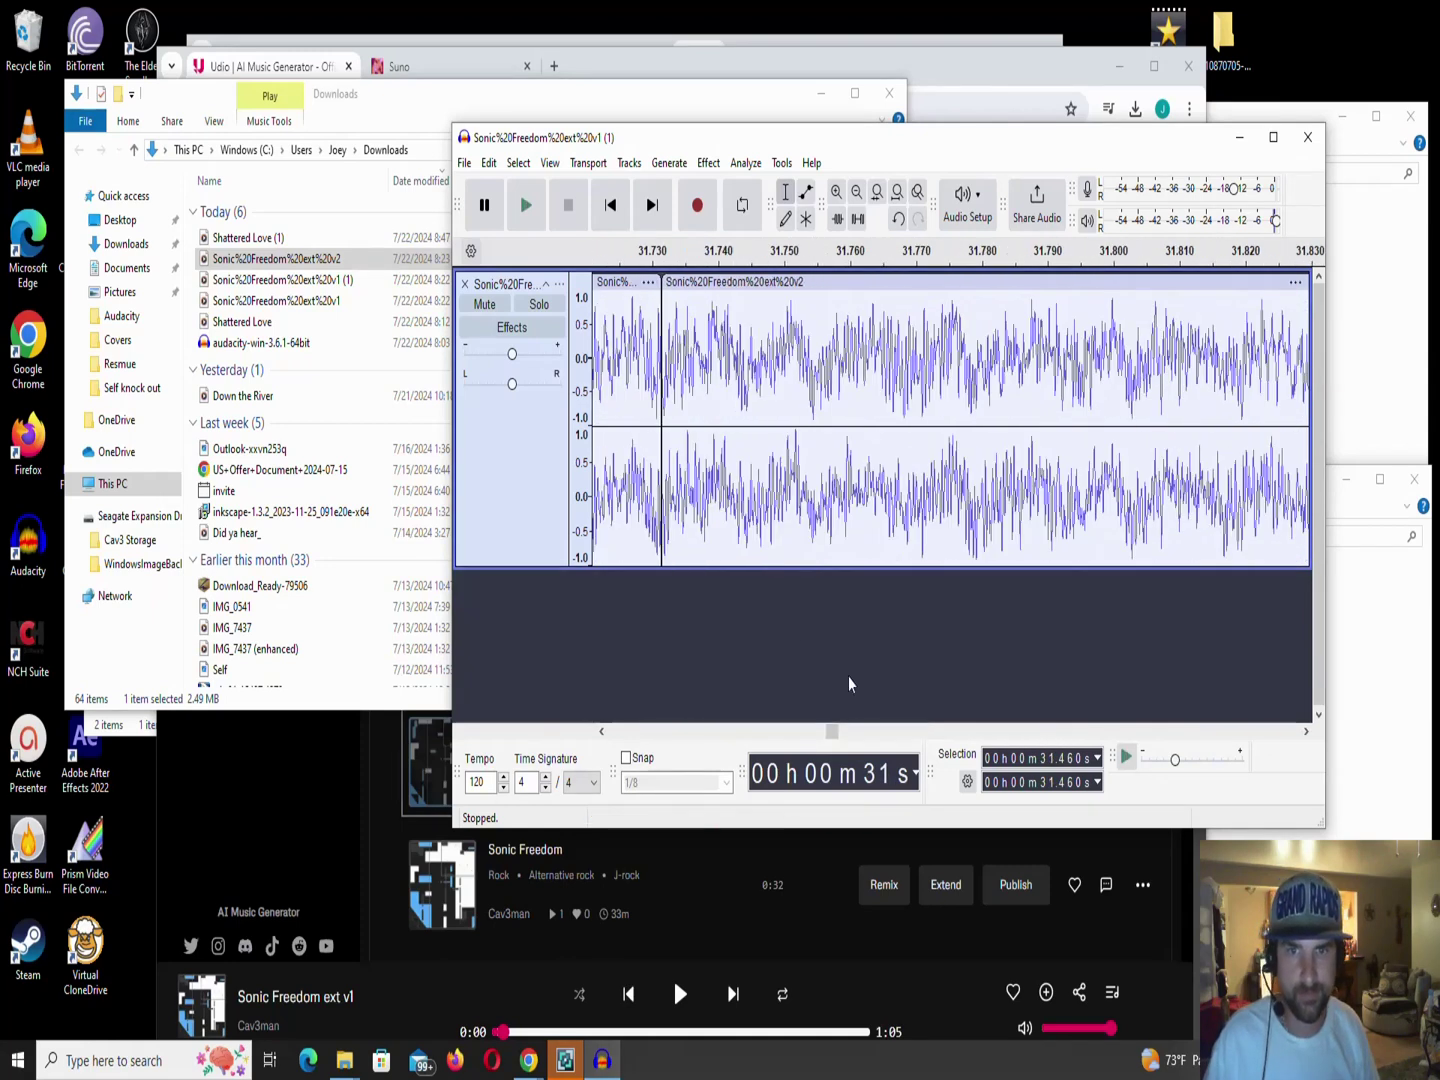
left_click_drag(836, 738, 833, 738)
scroll(832, 737, "down", 3)
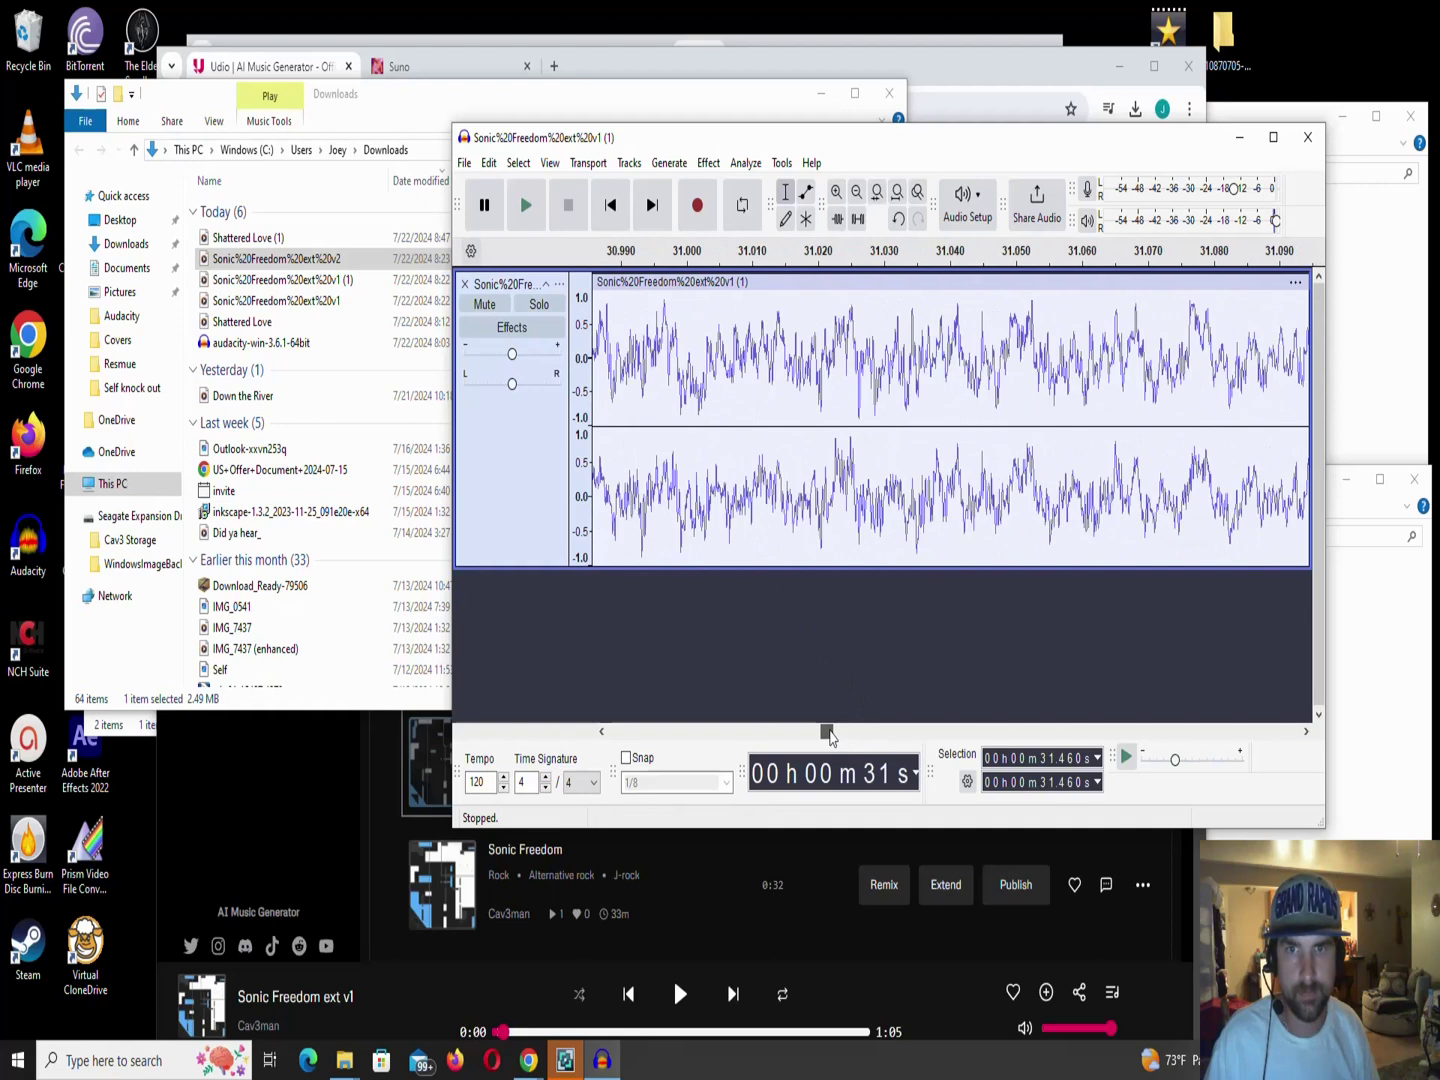
scroll(848, 556, "down", 1)
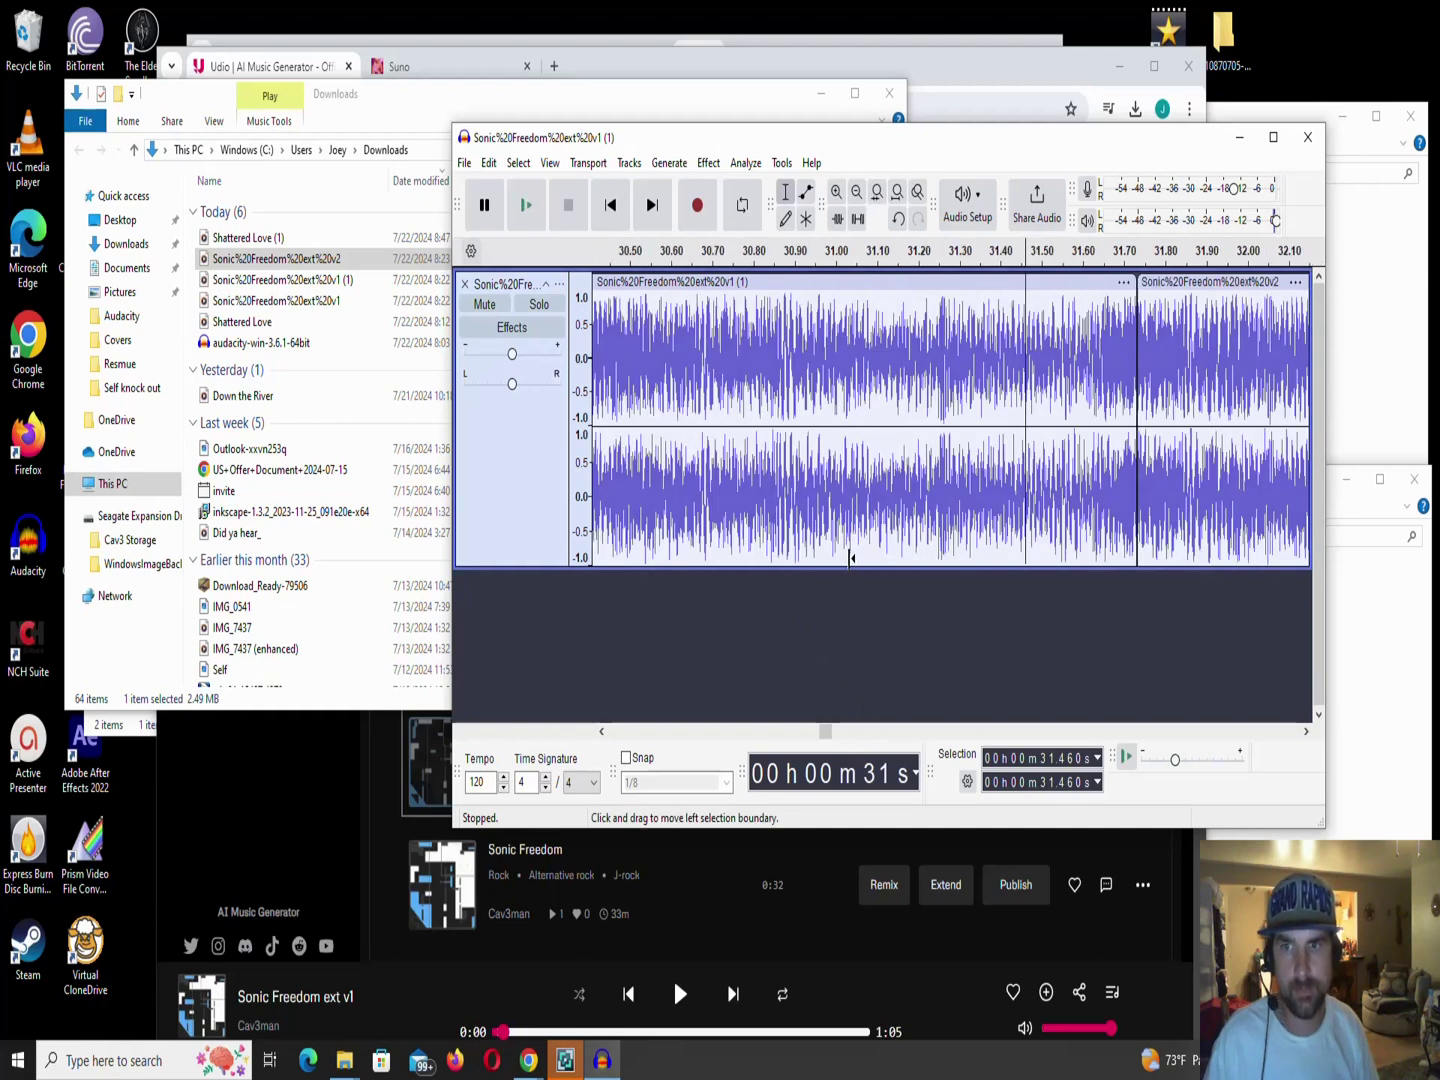
scroll(1070, 540, "up", 1)
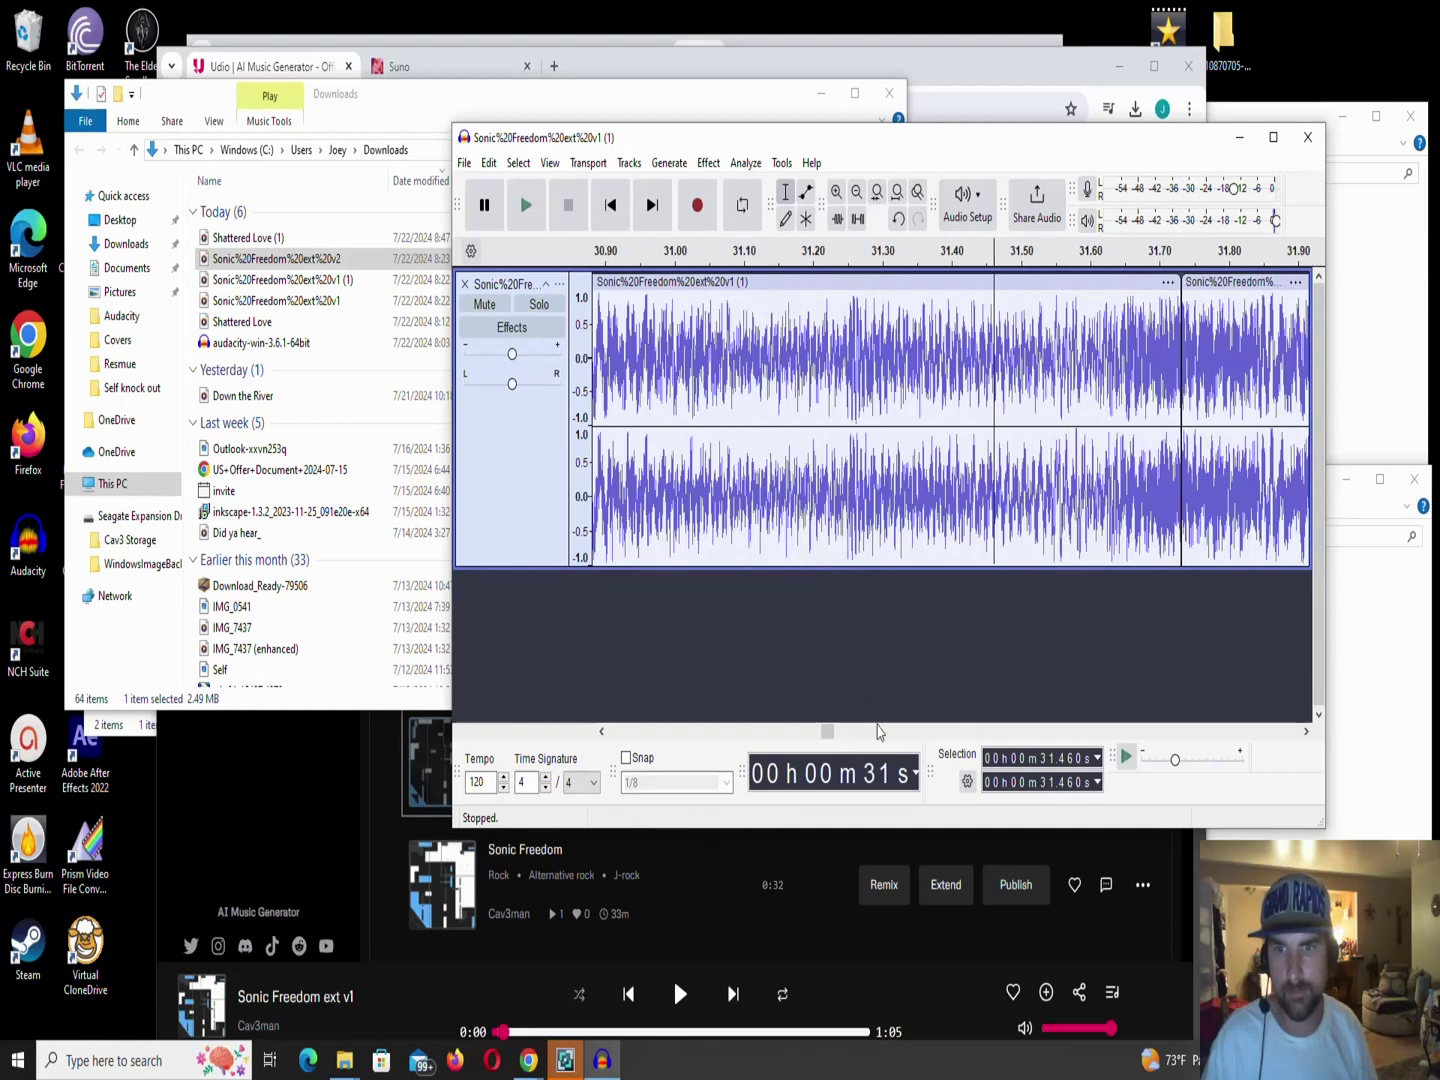
scroll(835, 737, "right", 3)
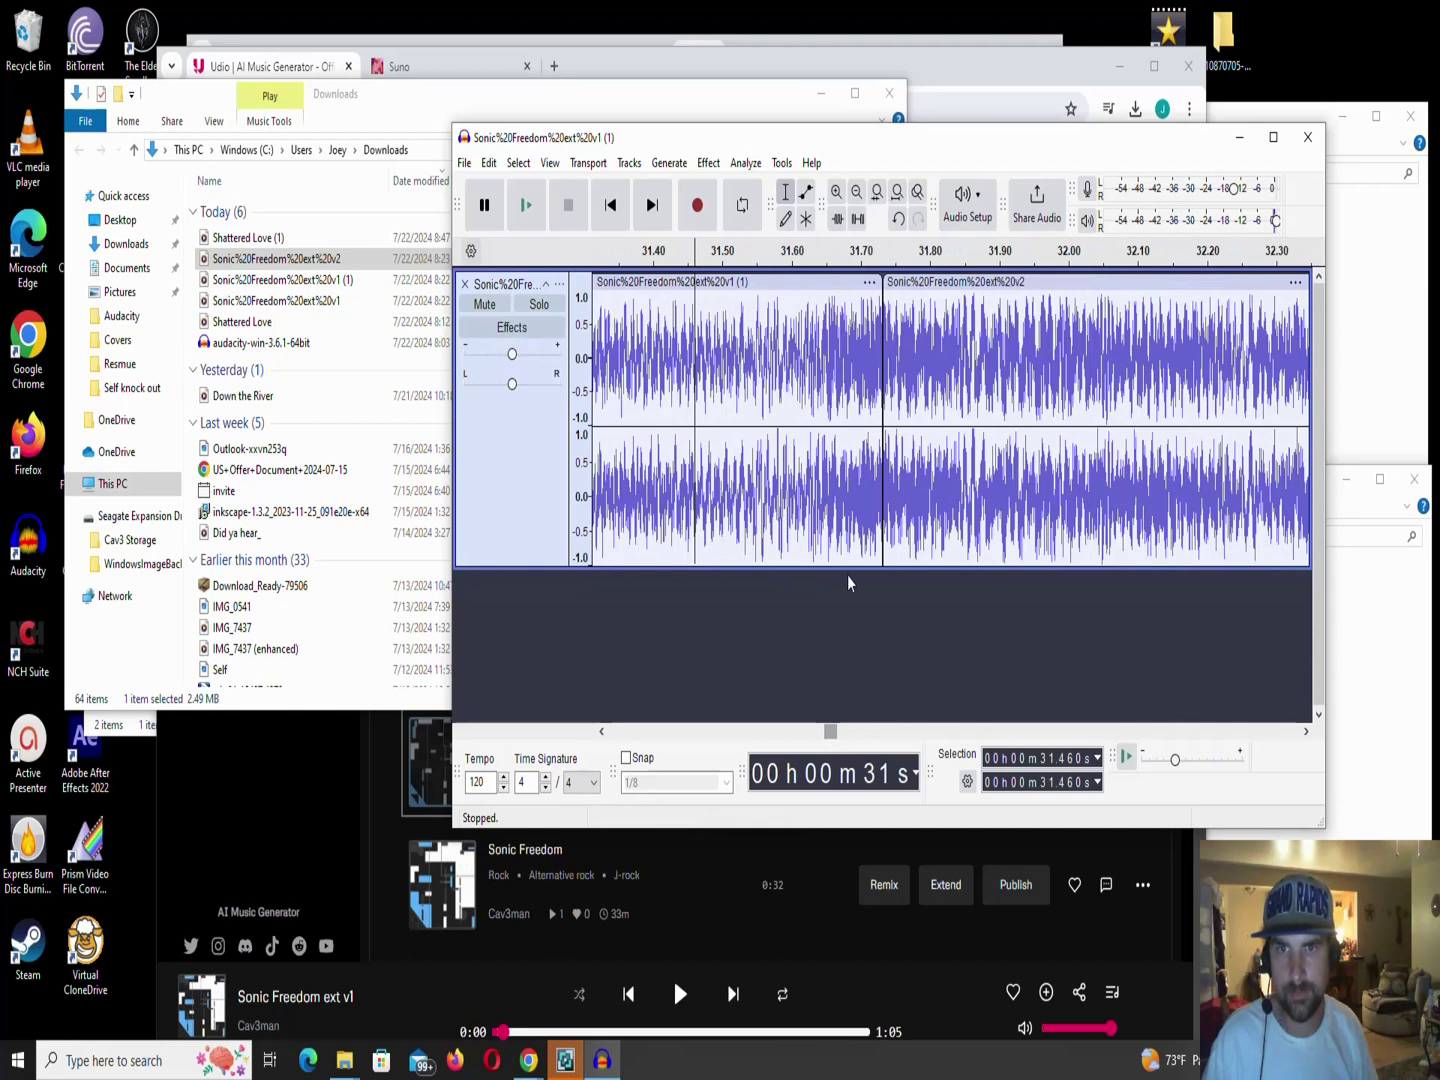
scroll(880, 526, "up", 5)
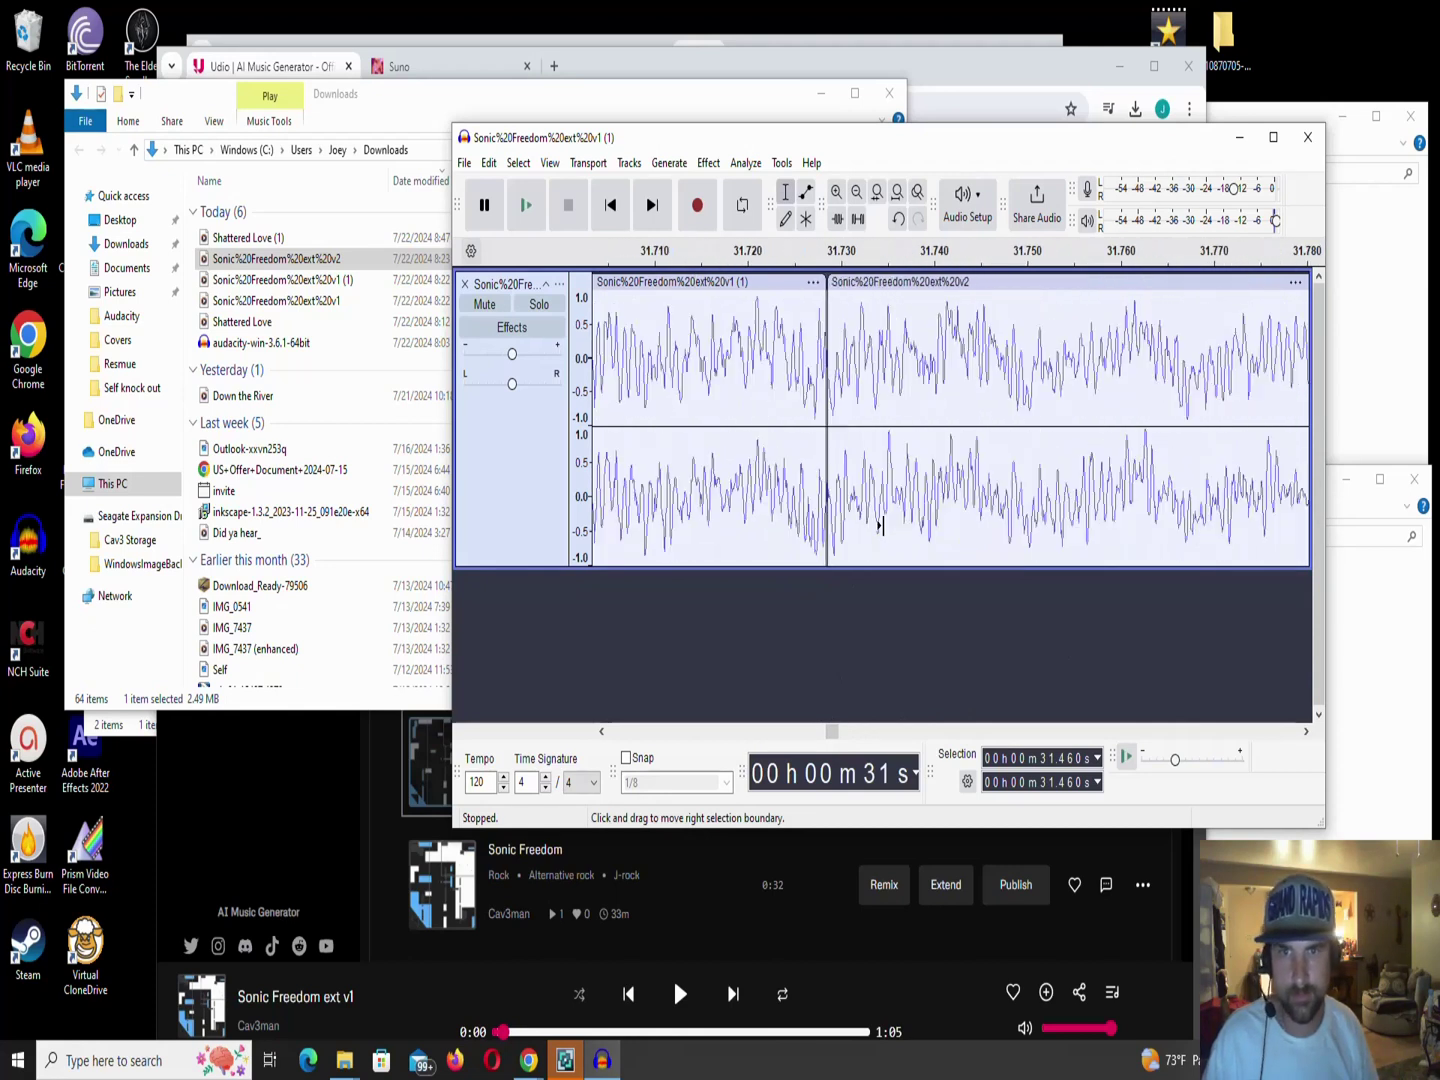
scroll(880, 526, "up", 3)
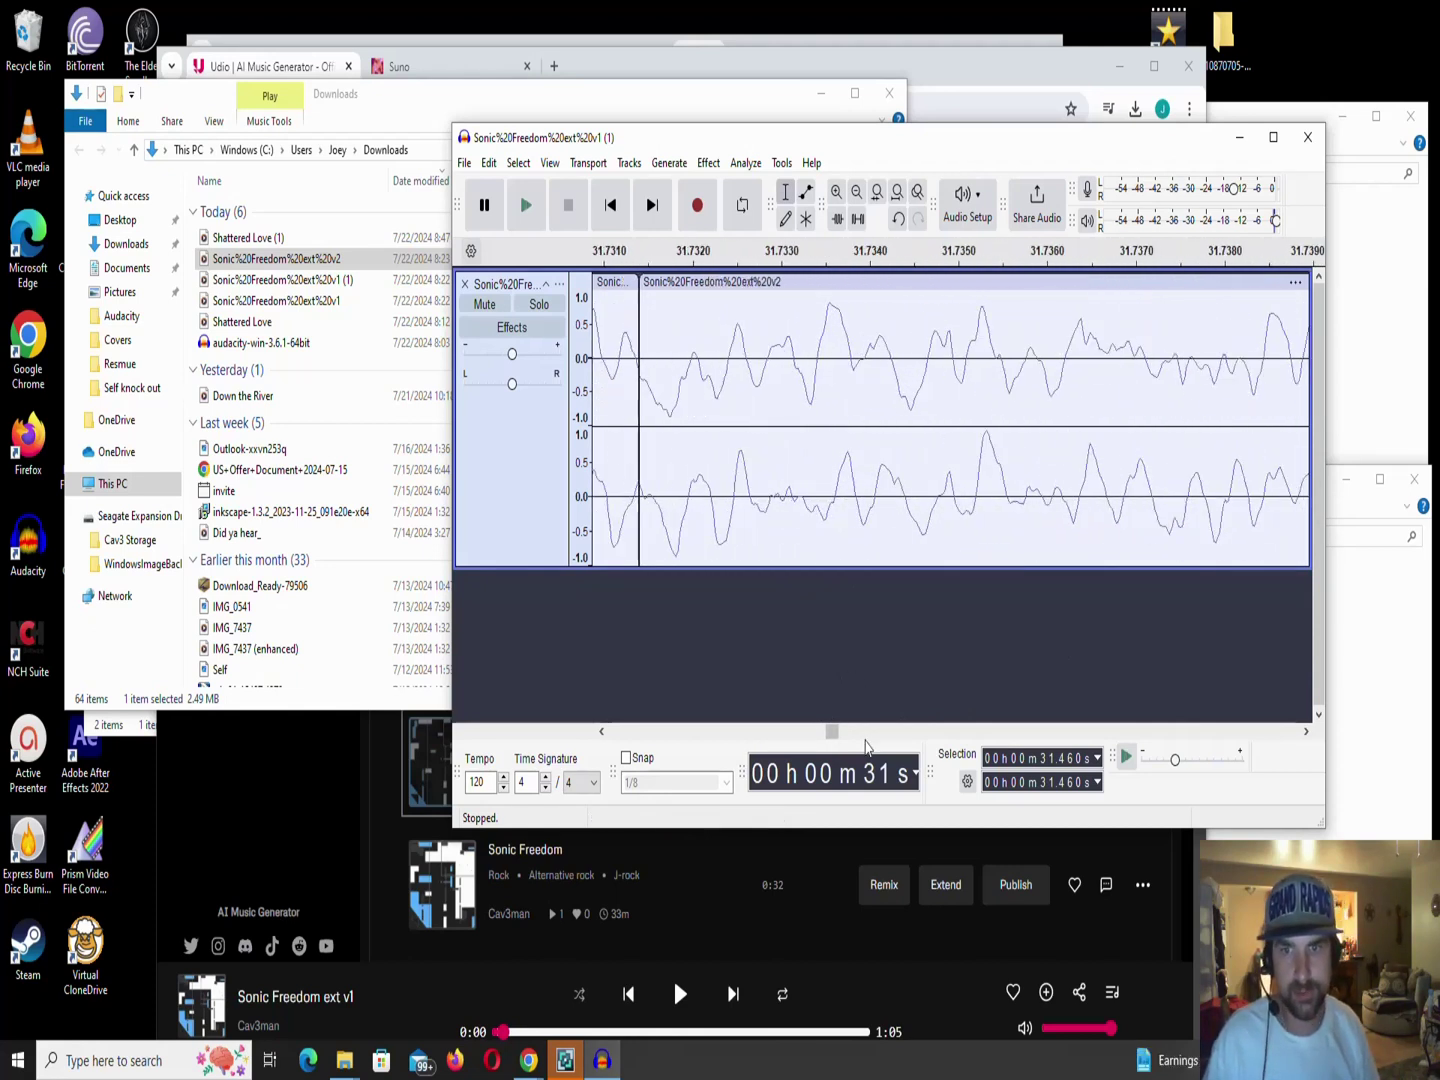
scroll(815, 630, "down", 3)
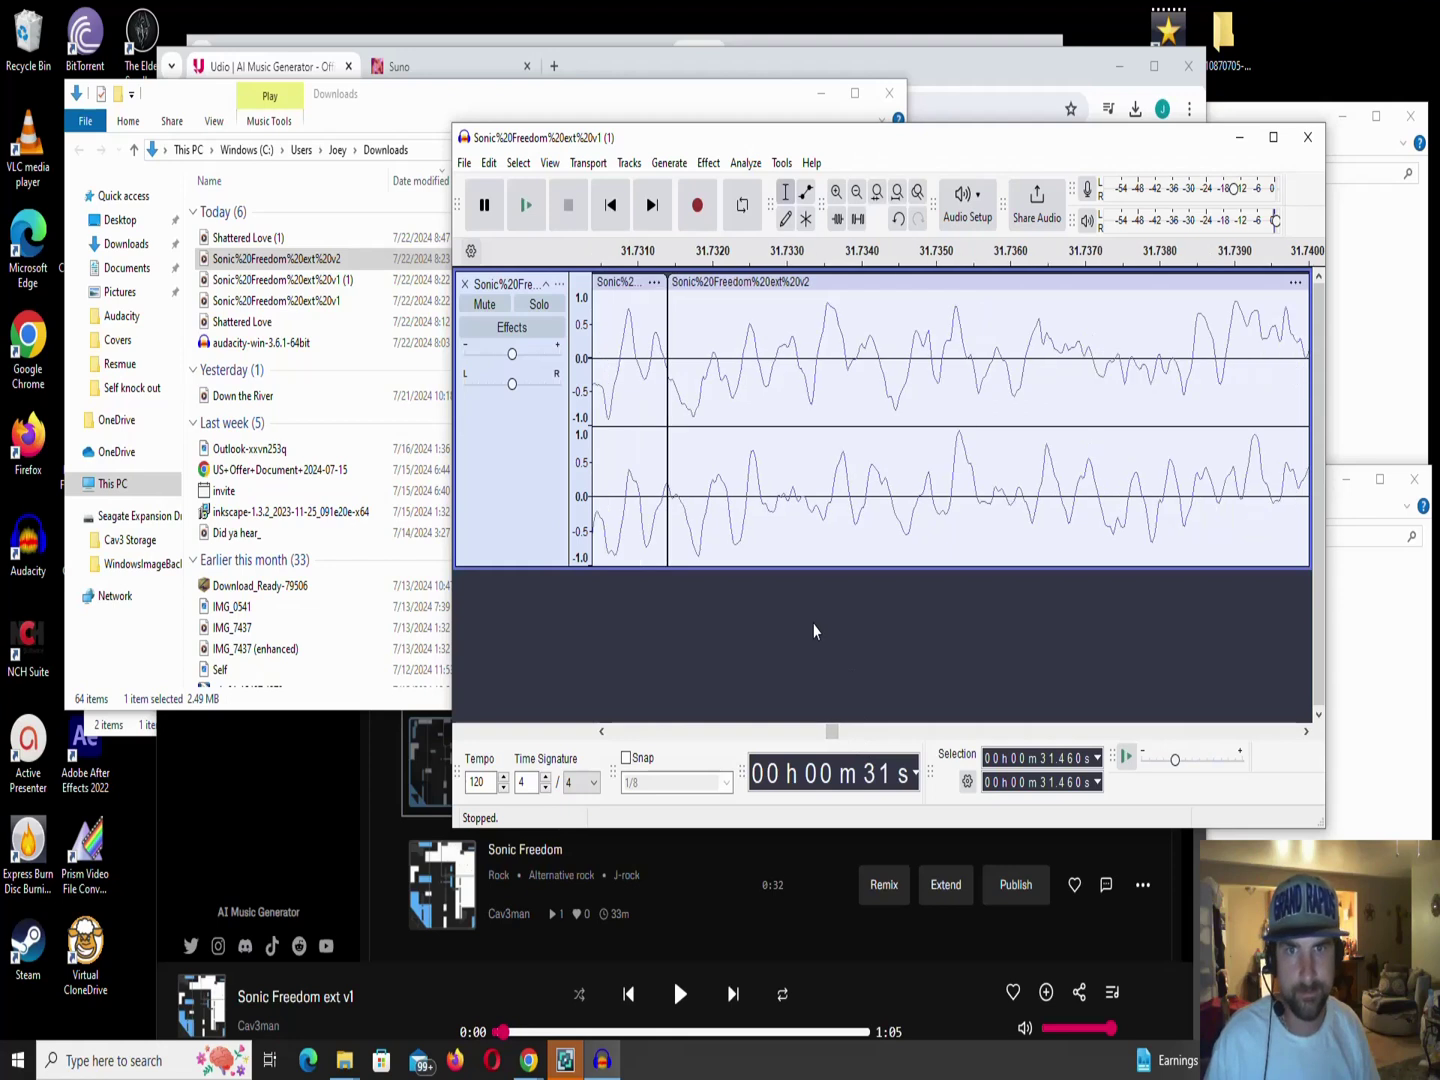
scroll(808, 610, "down", 8)
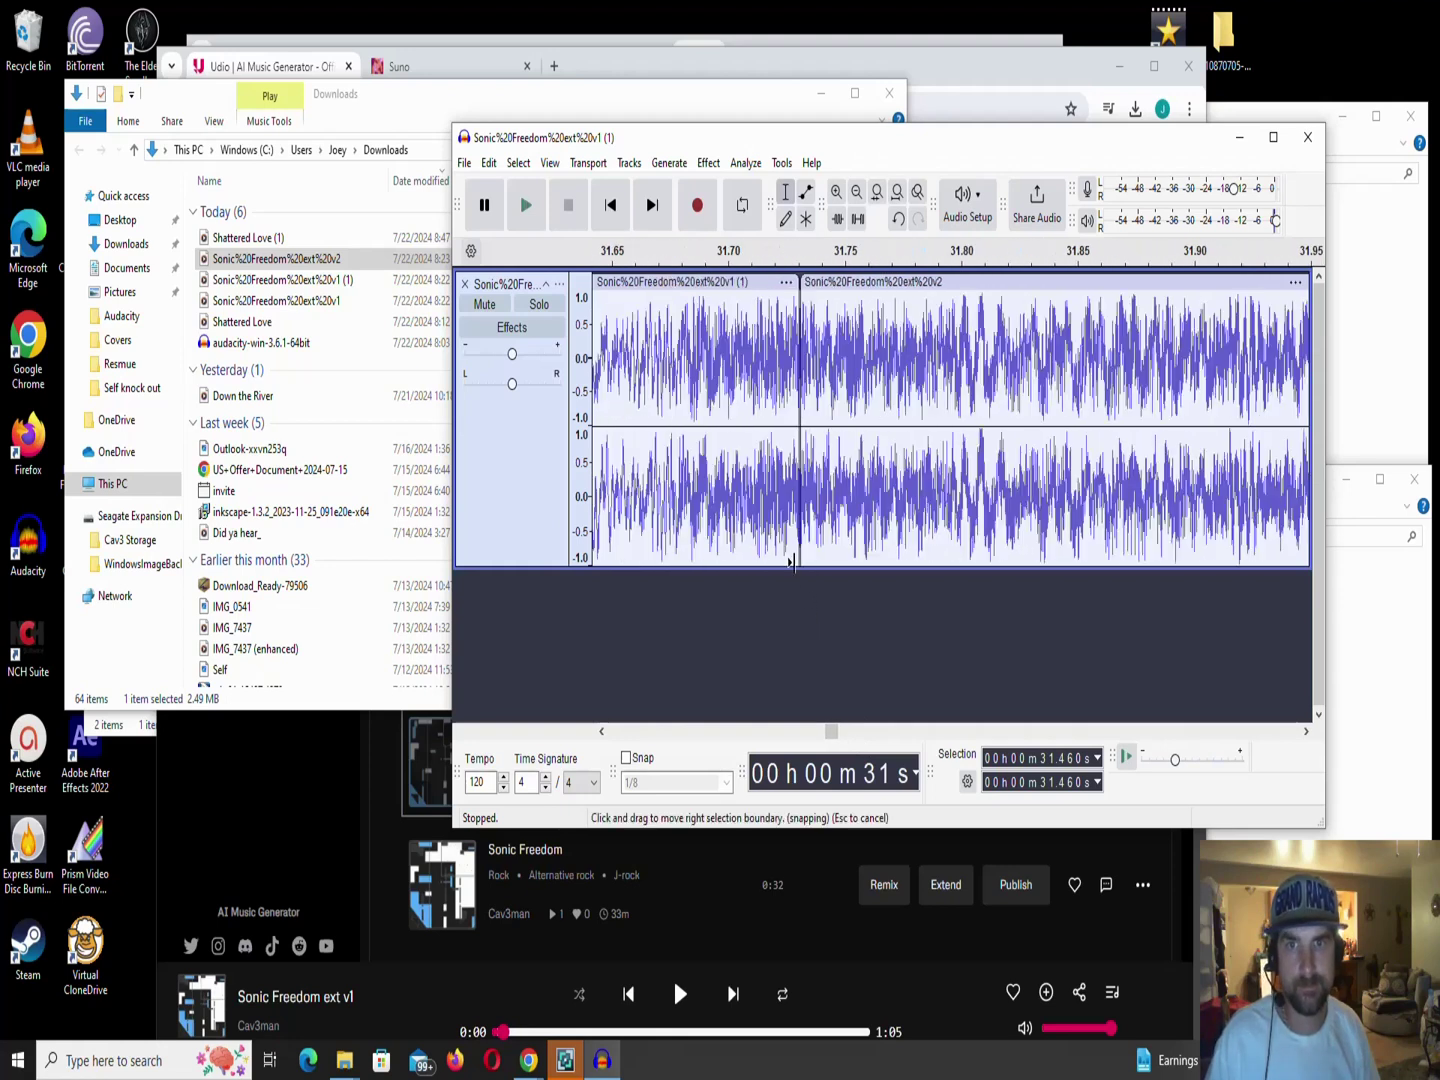
scroll(635, 426, "down", 4)
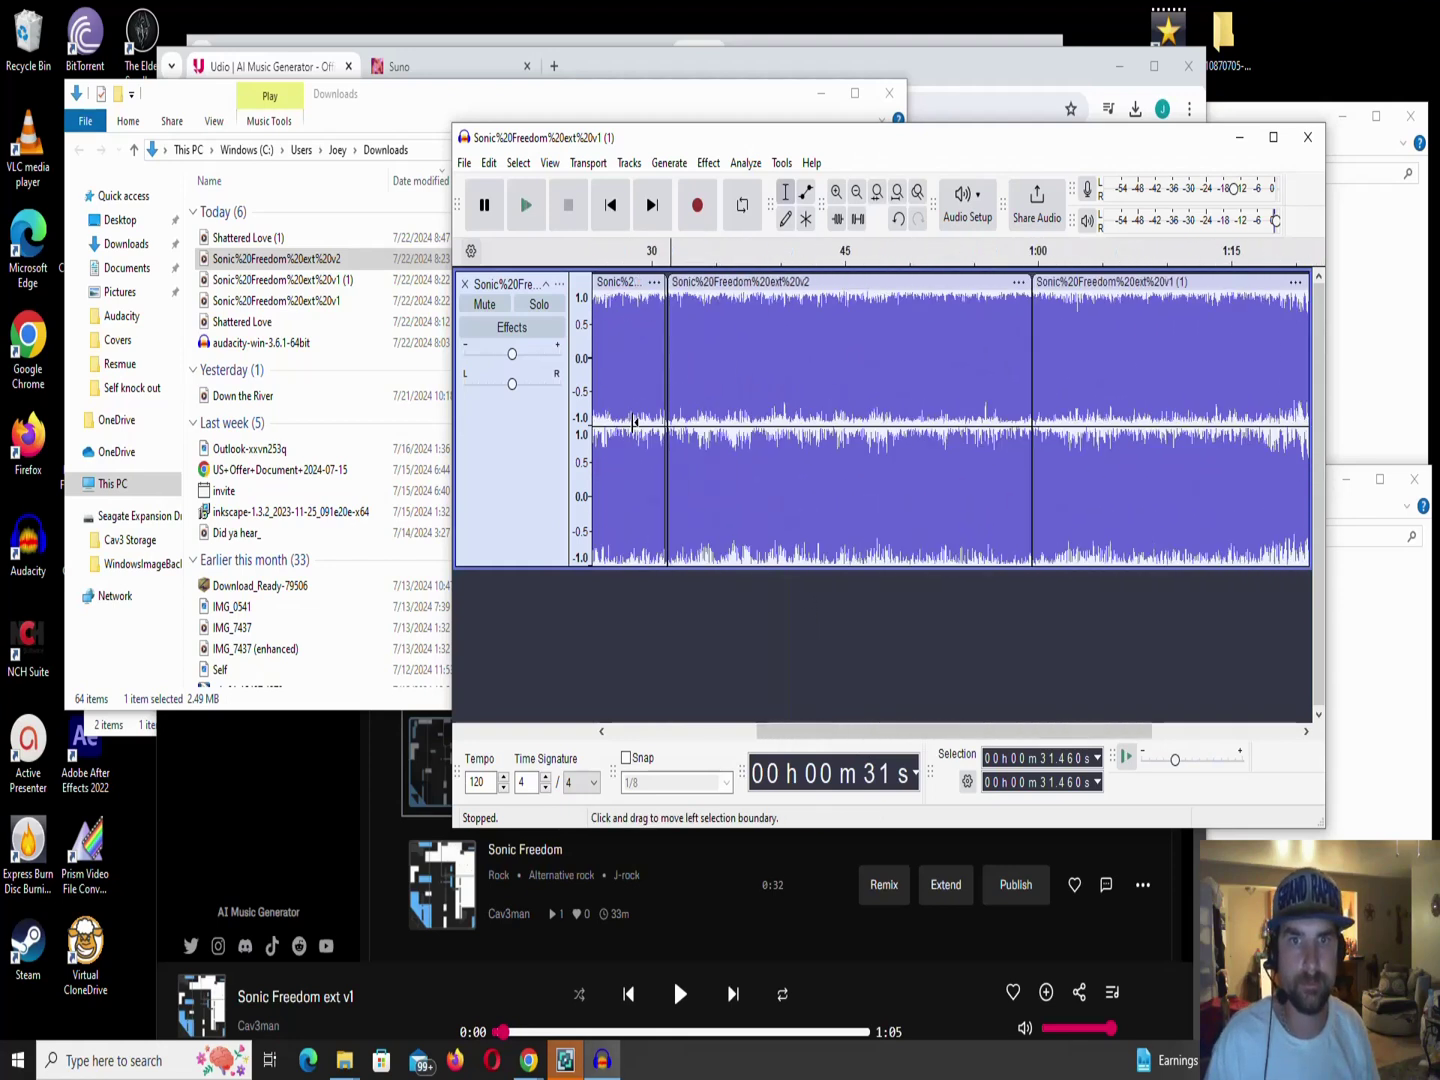